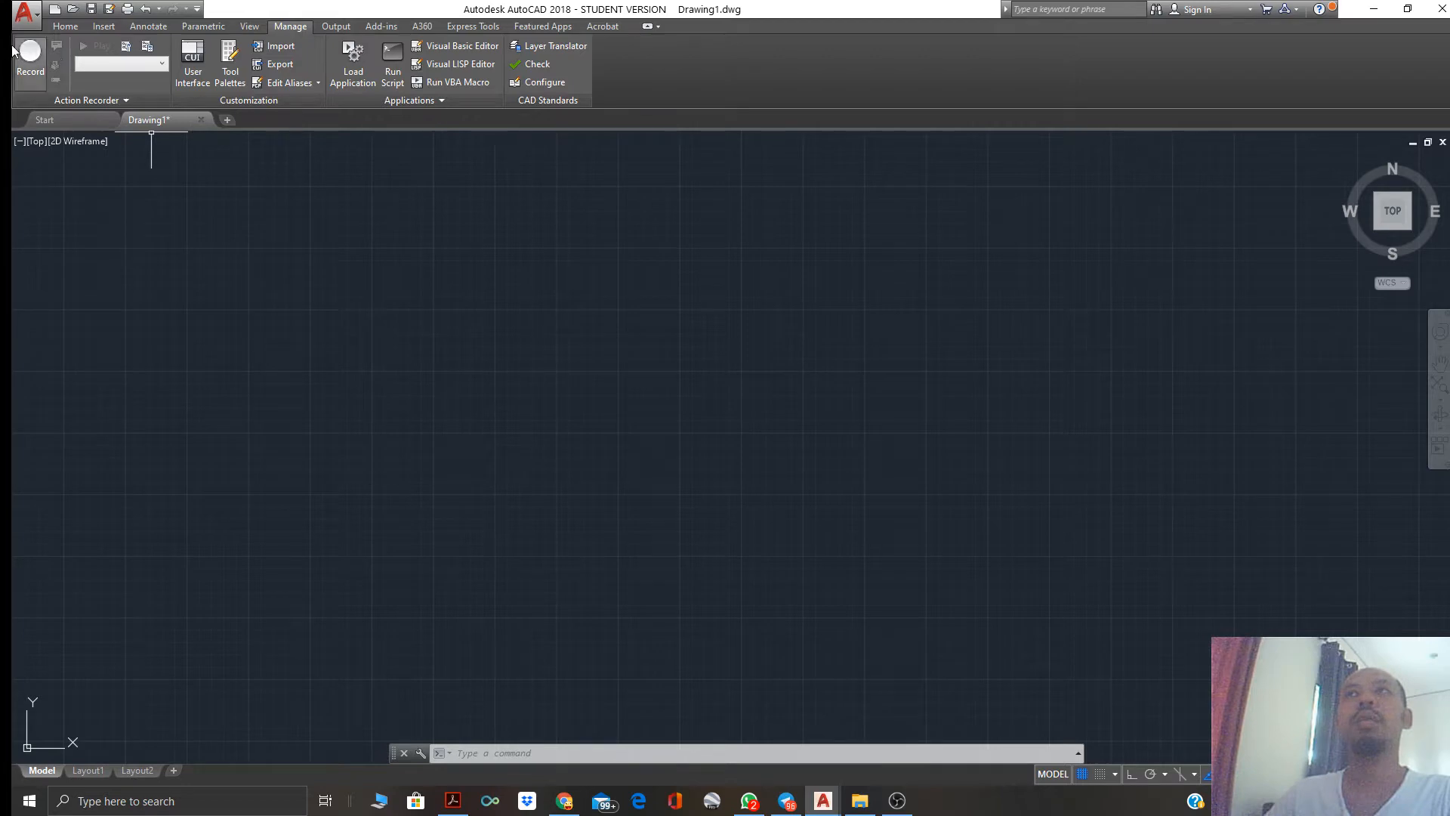
click(65, 27)
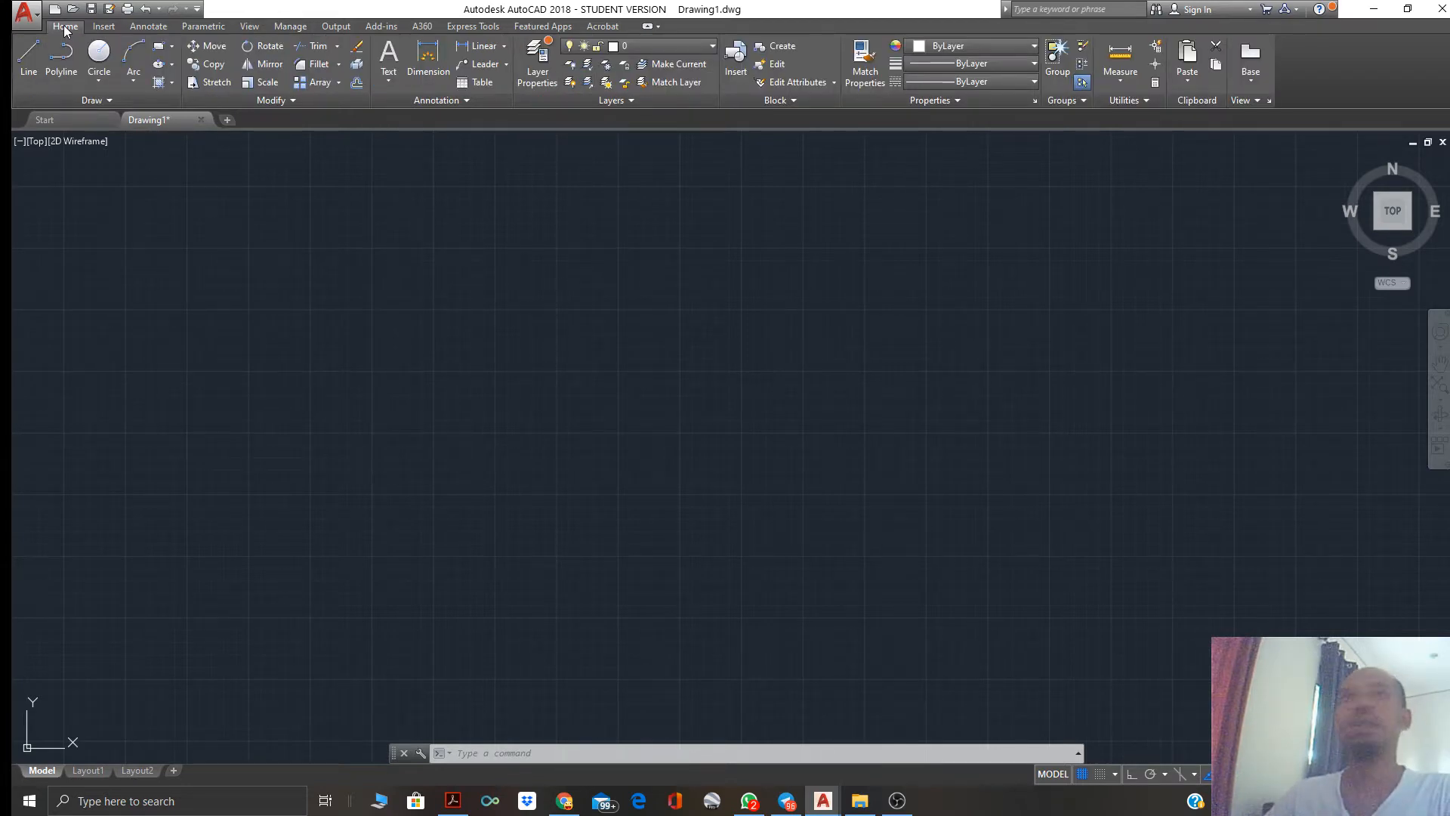
click(29, 15)
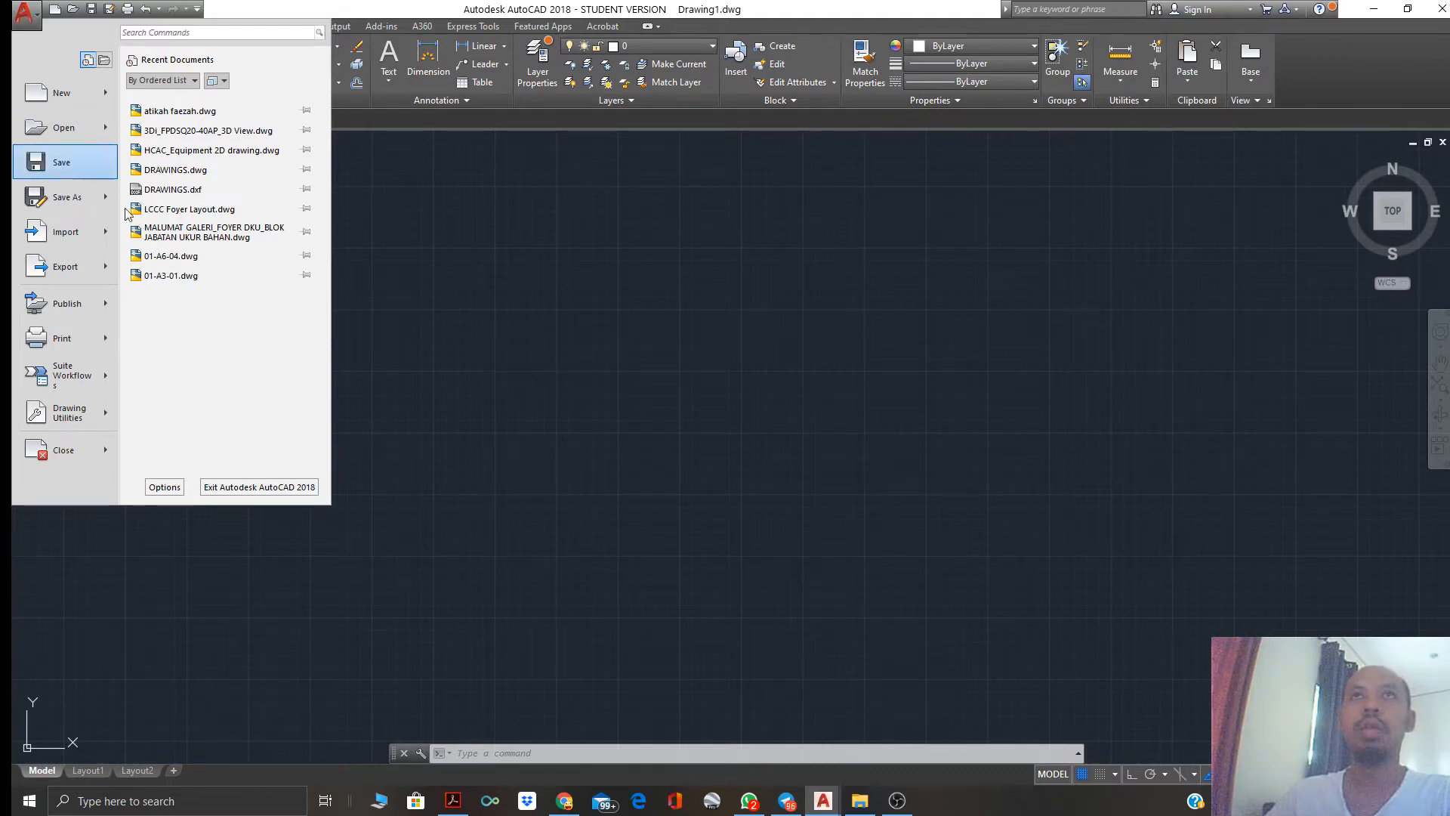
click(165, 487)
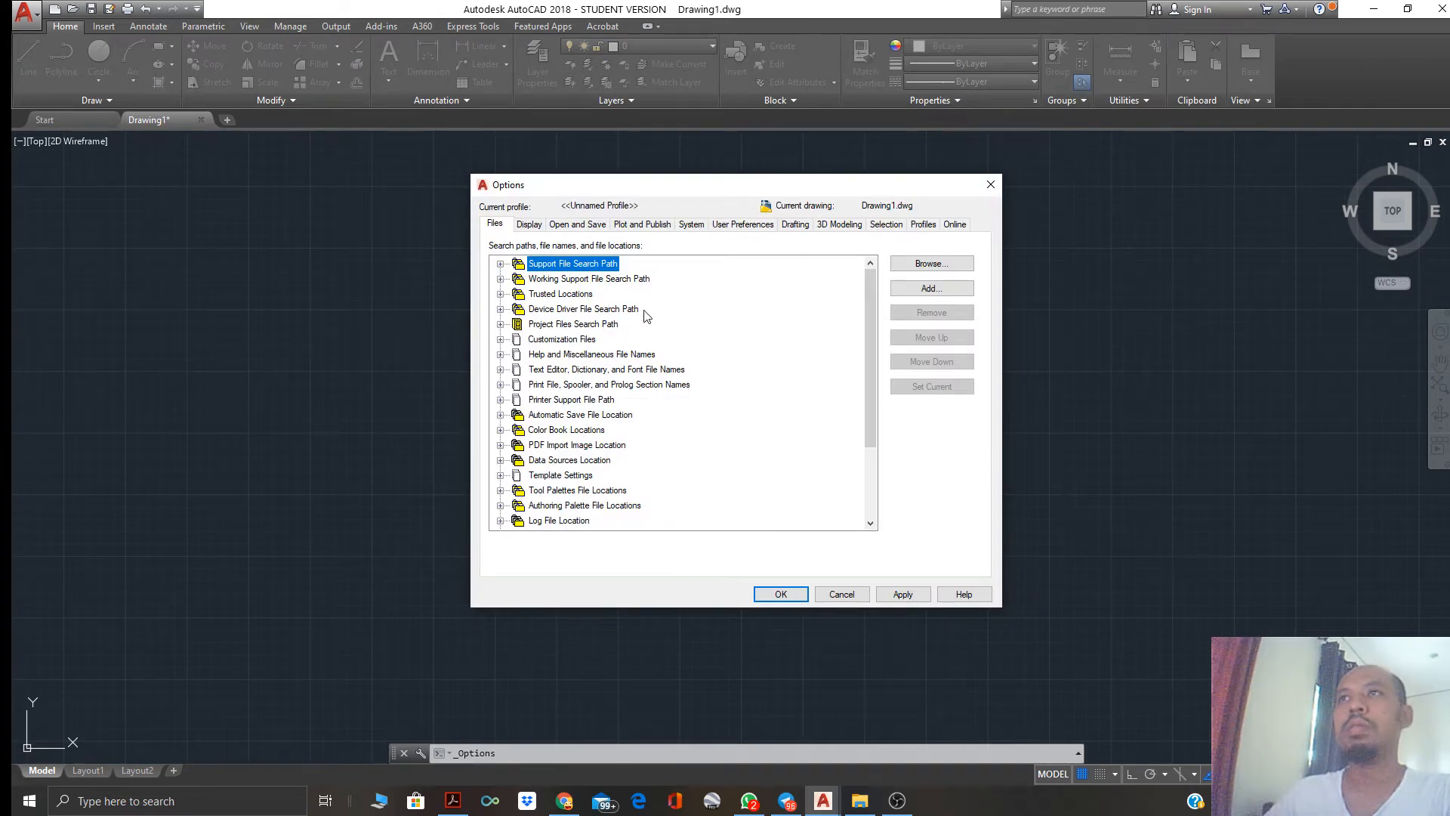
click(797, 226)
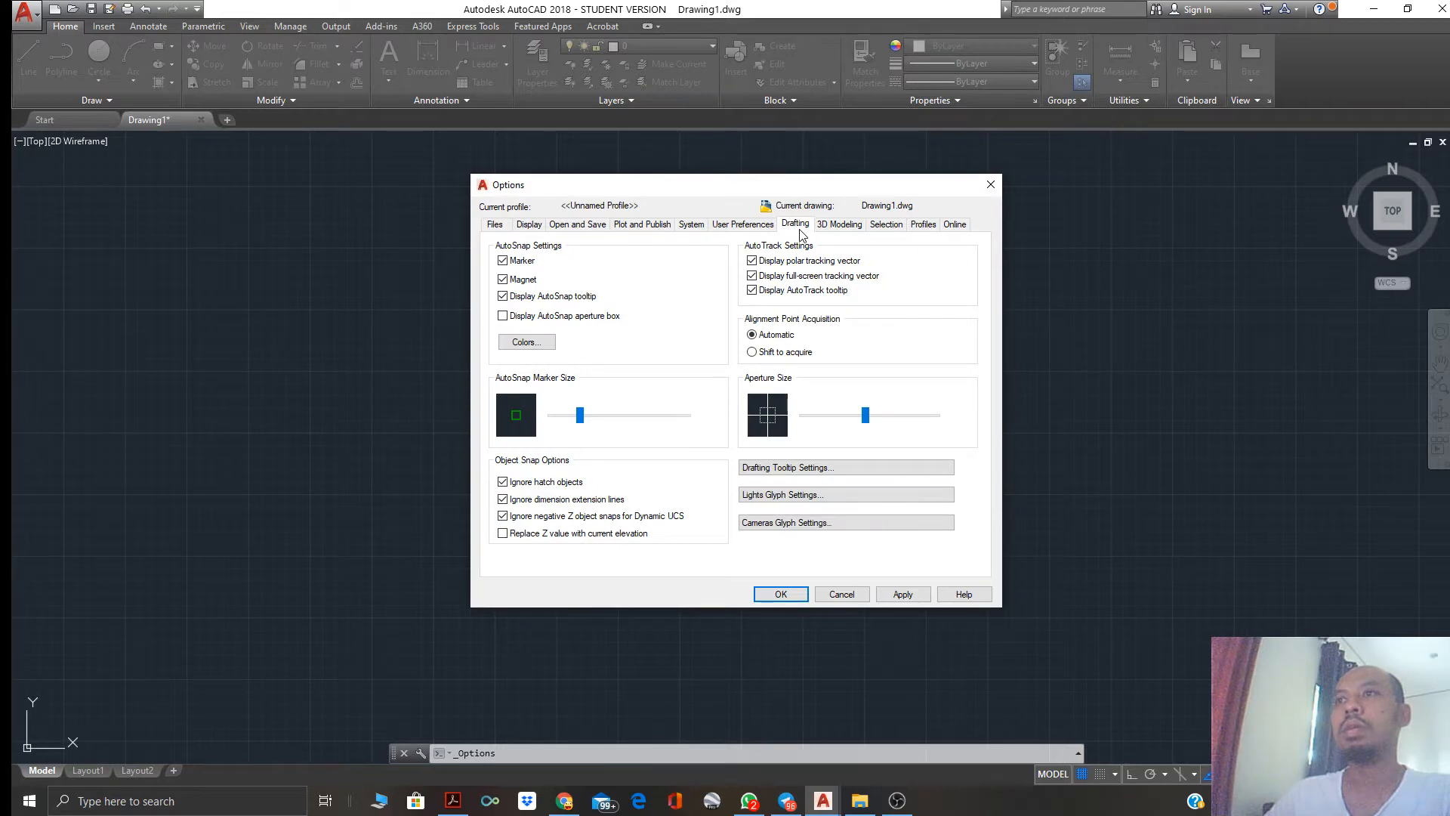
click(528, 225)
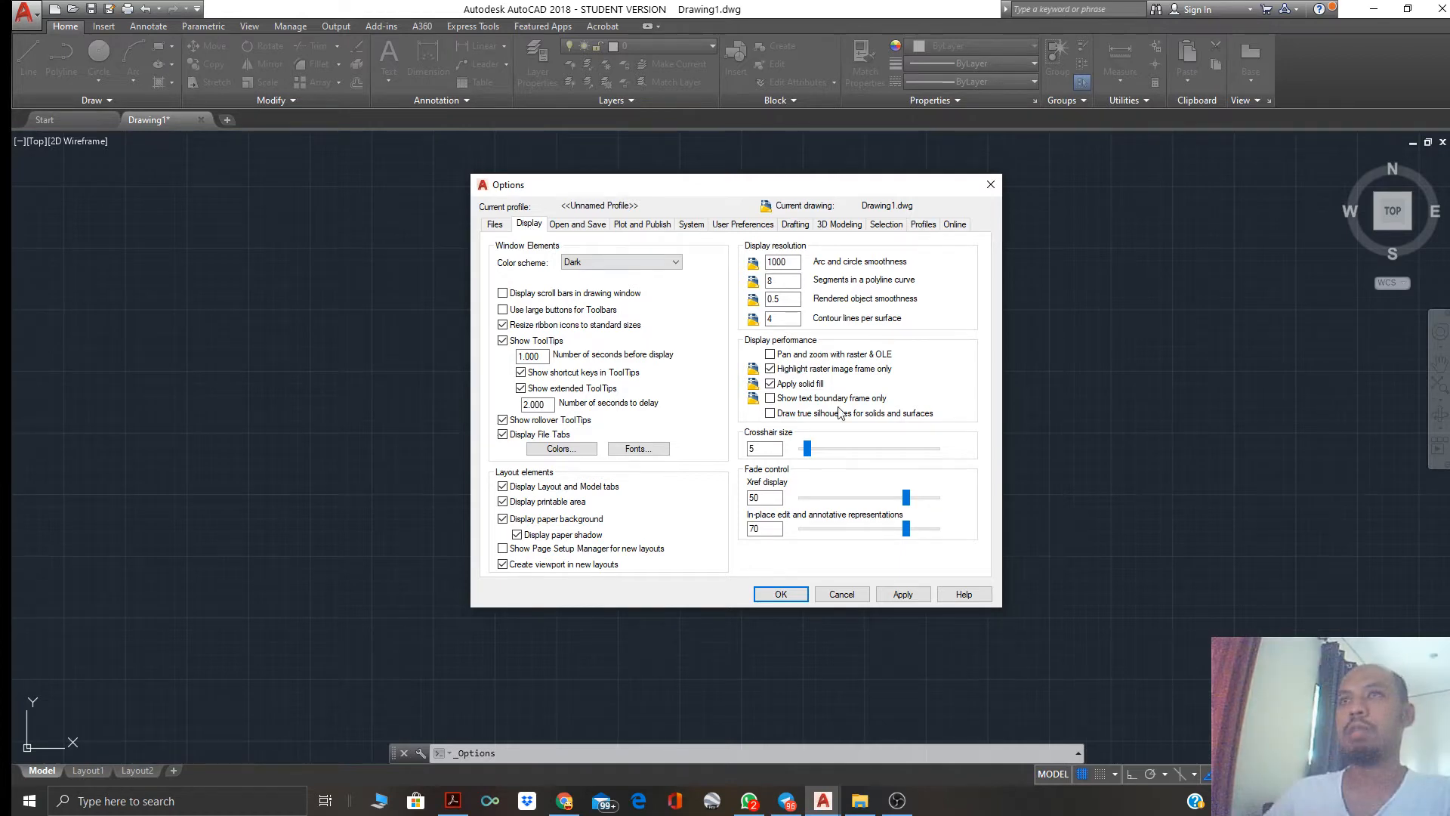
drag(807, 189, 1066, 292)
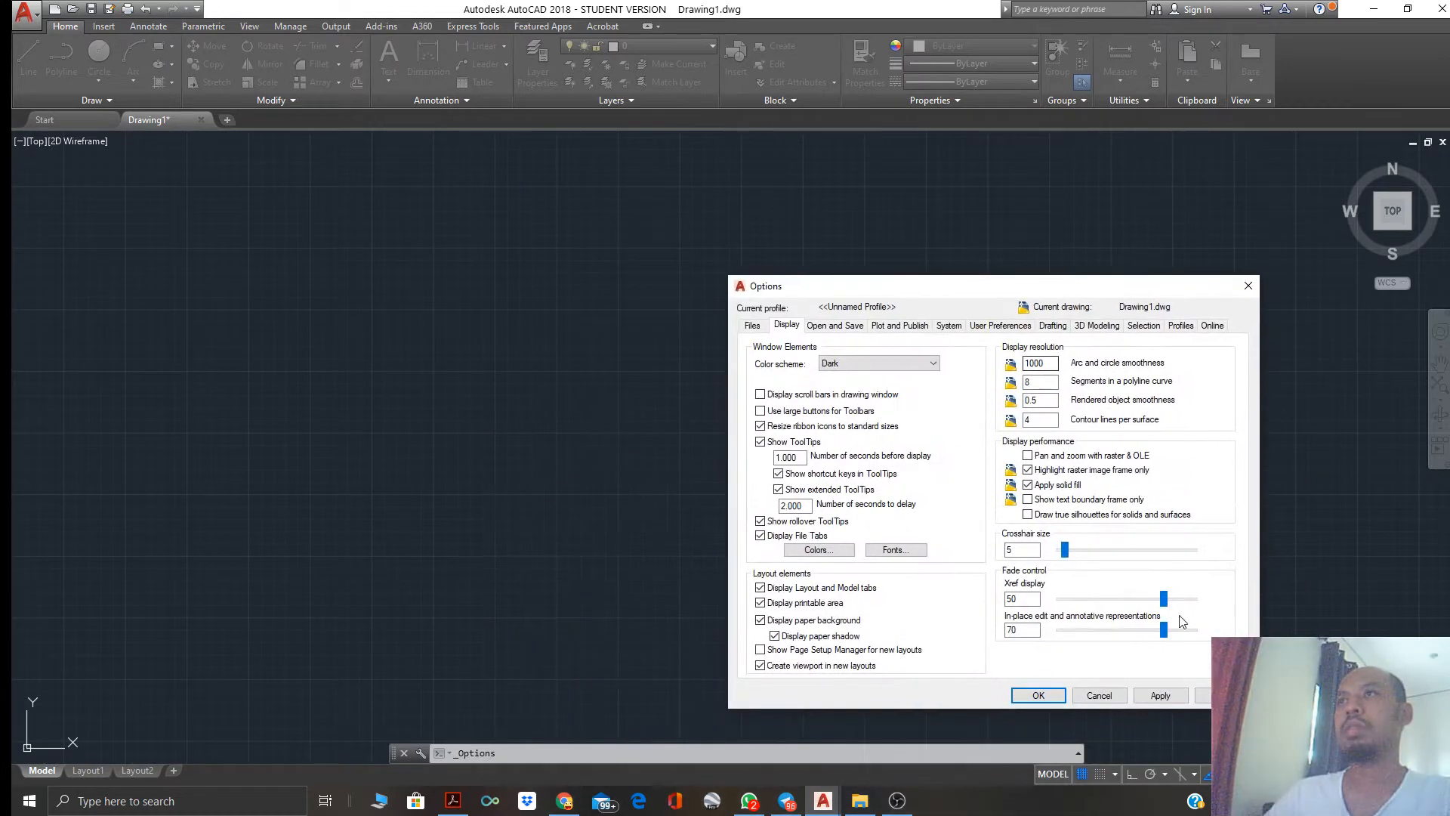
click(1115, 700)
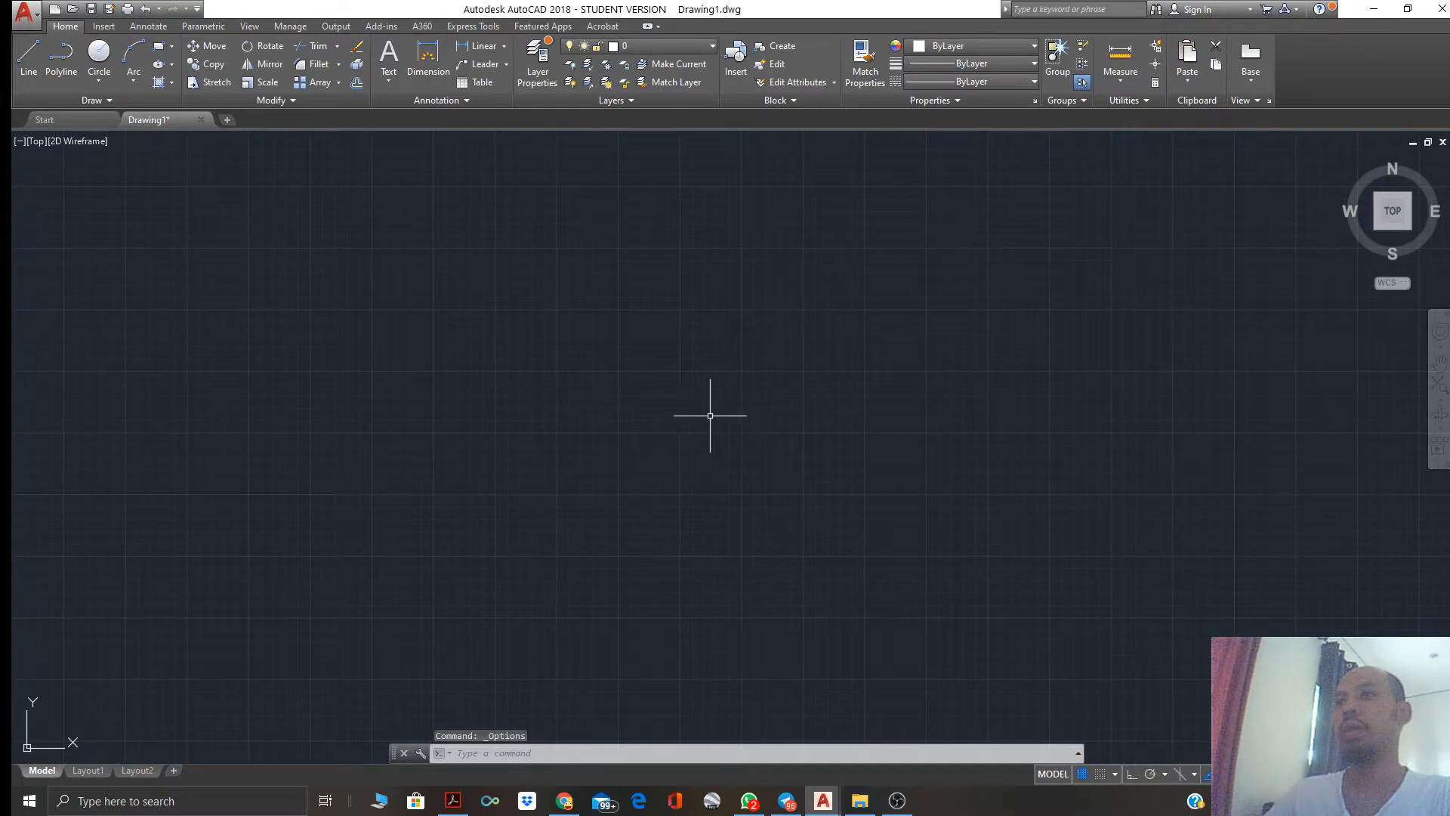
Set the drawing units' length precision to 0, keeping decimal lengths and millimeters as the insertion scale
click(17, 15)
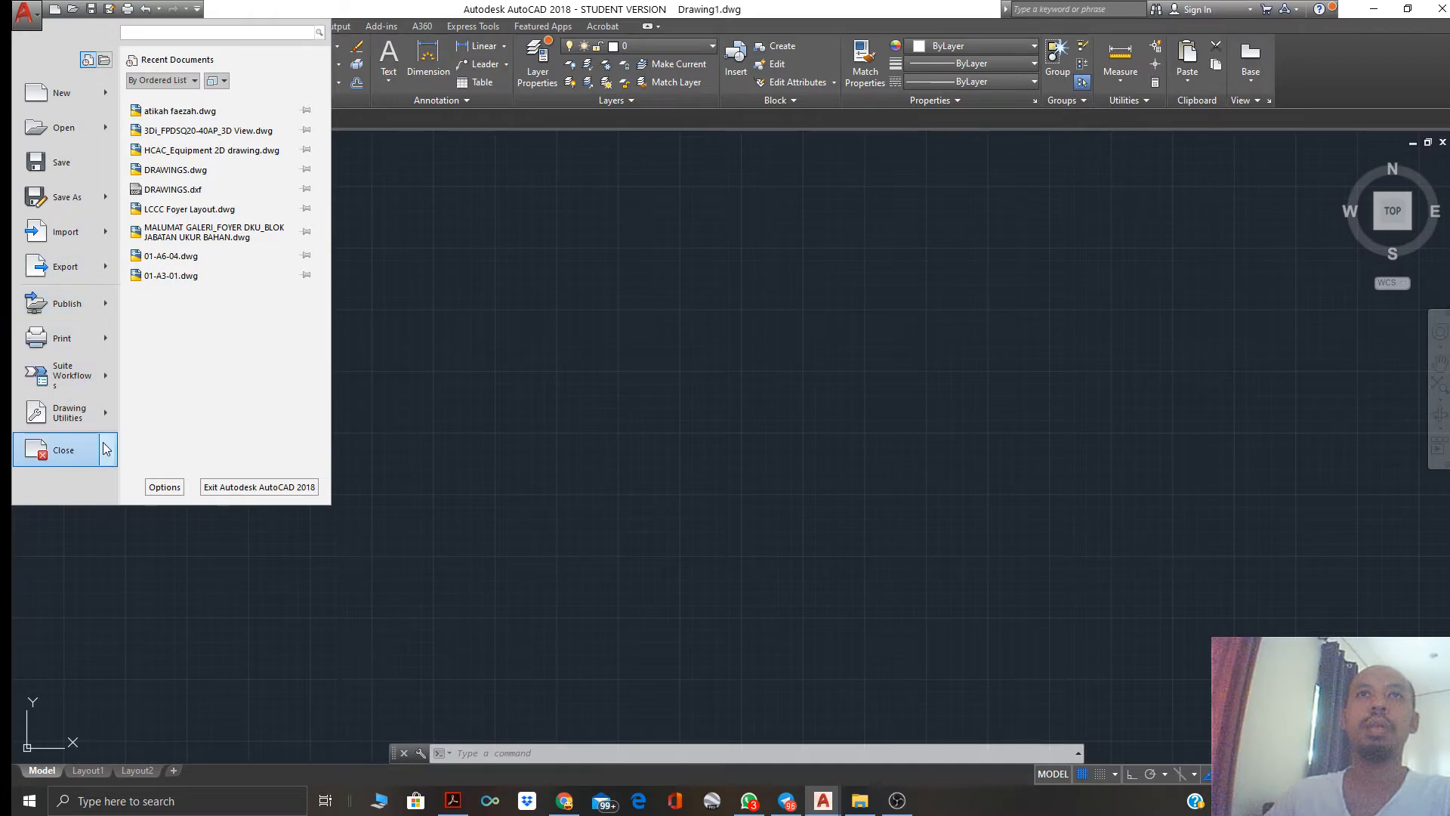
mouse_move(98, 421)
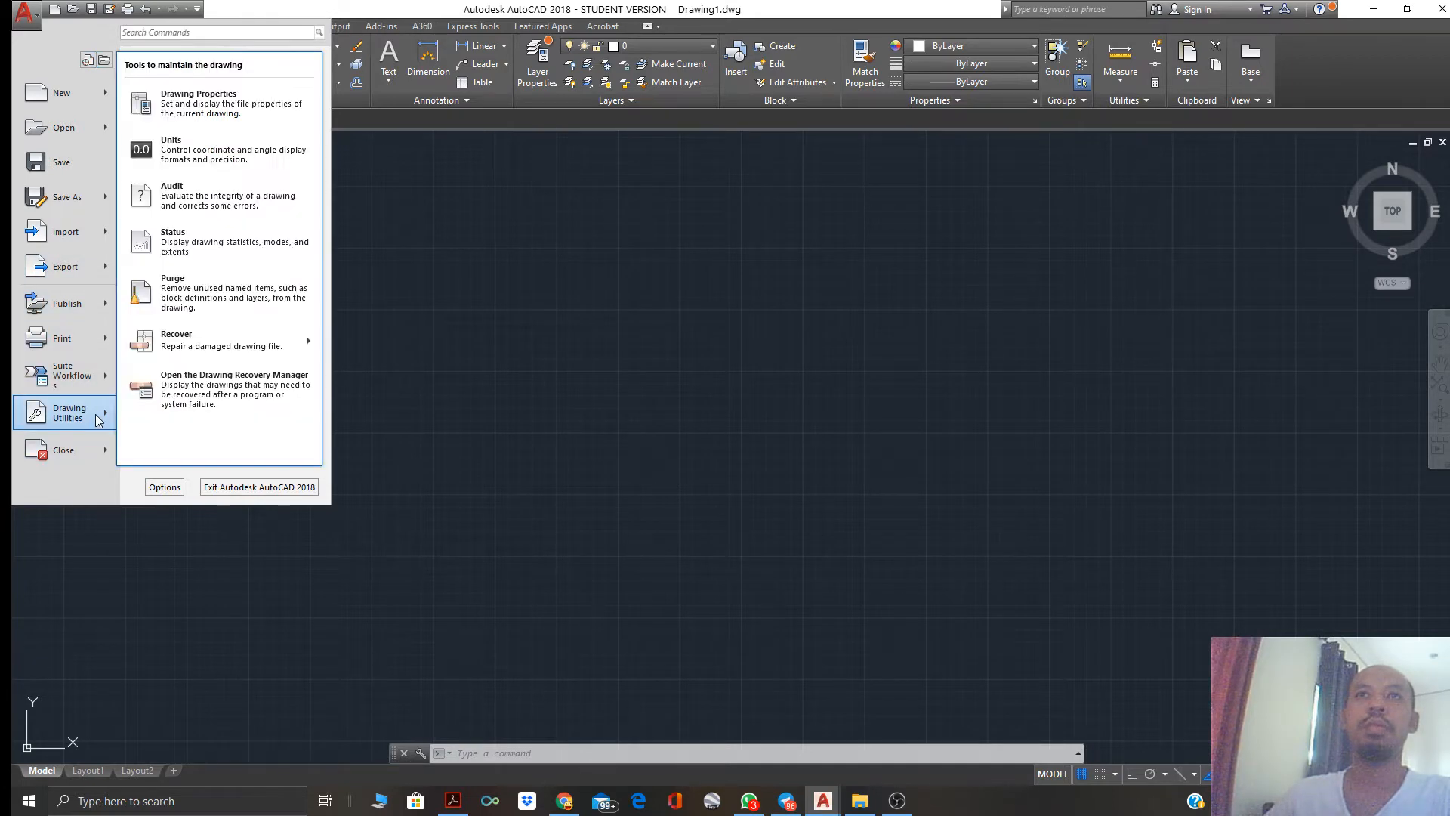
click(207, 155)
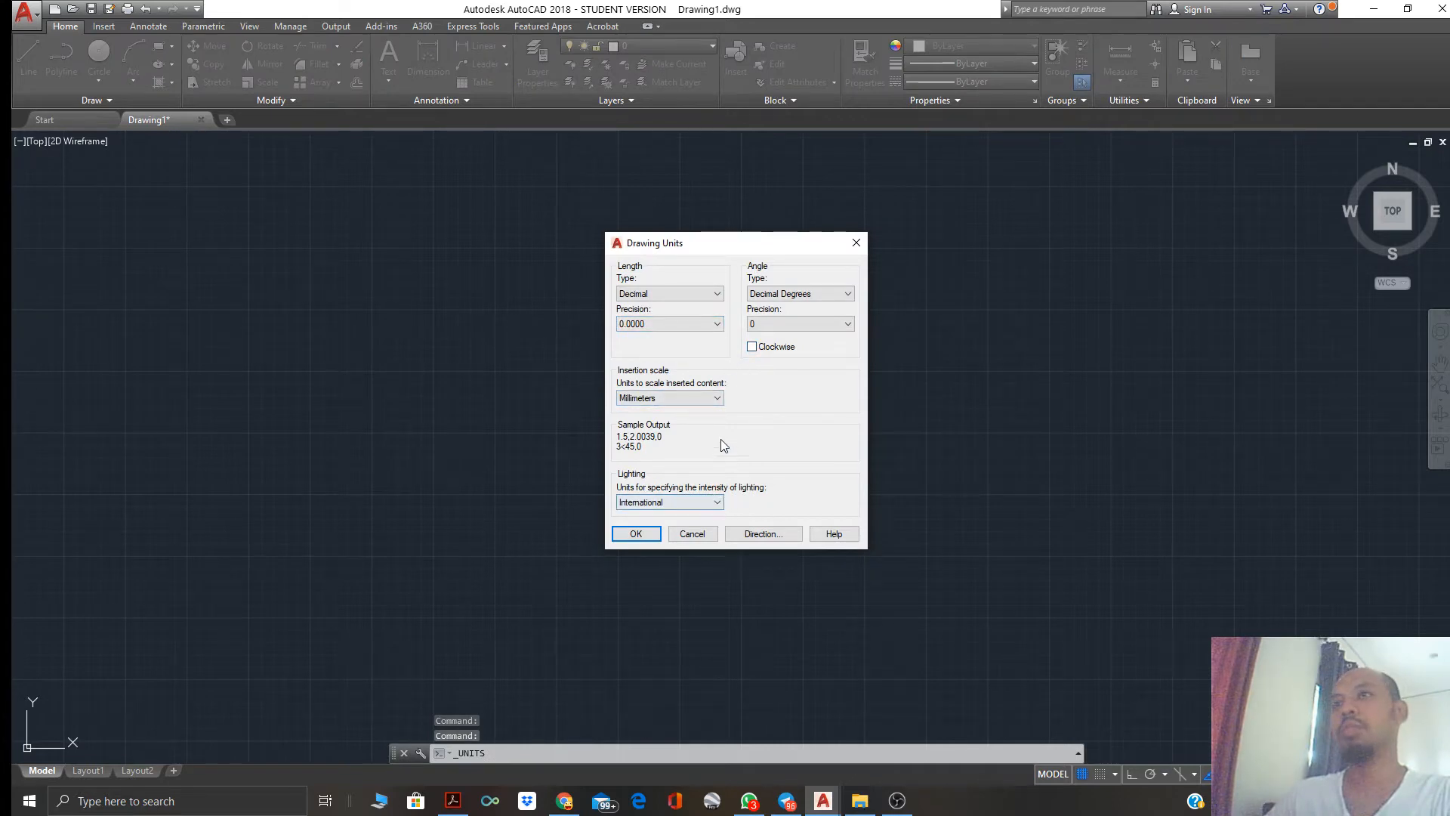
click(718, 396)
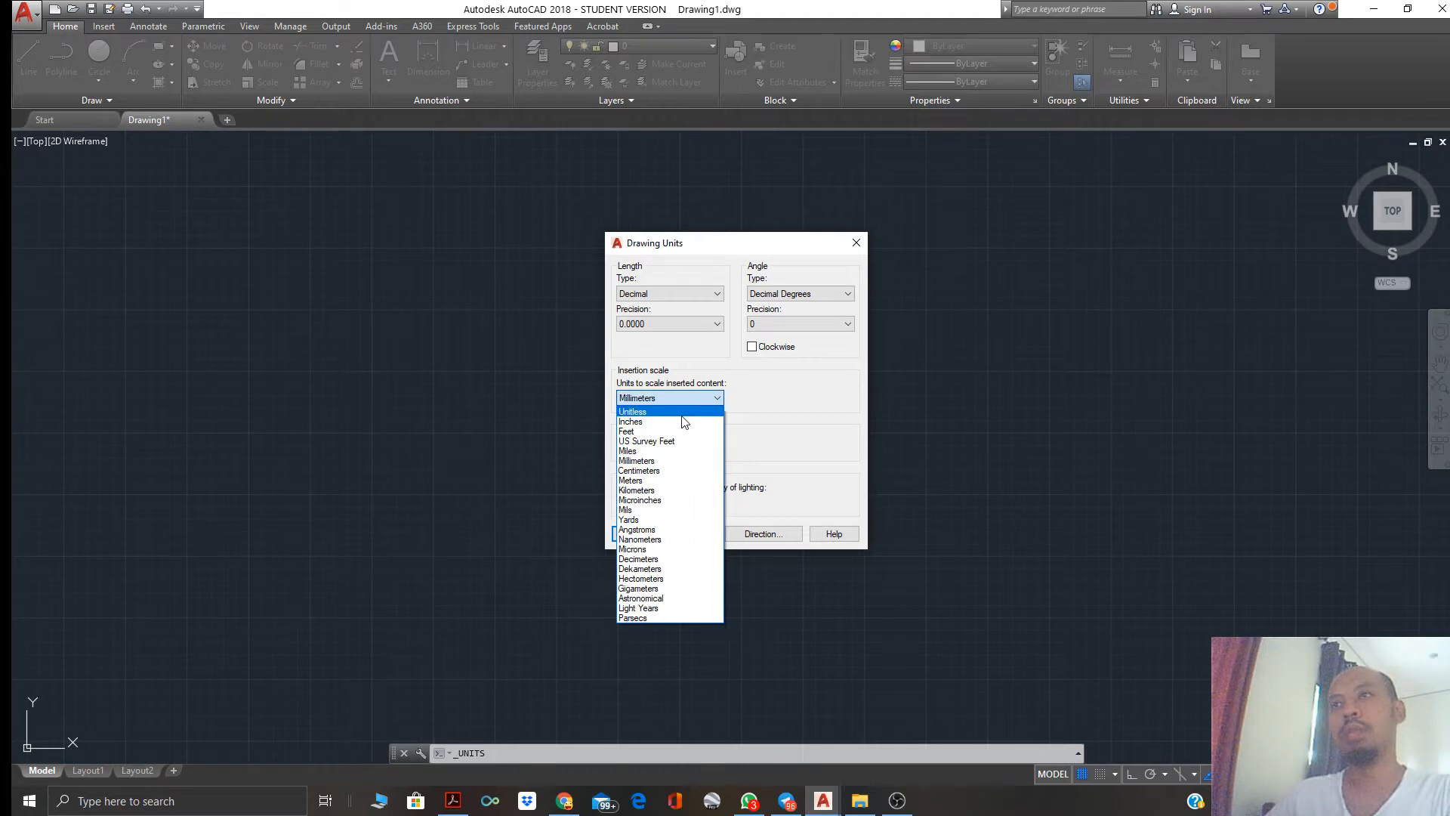
click(782, 407)
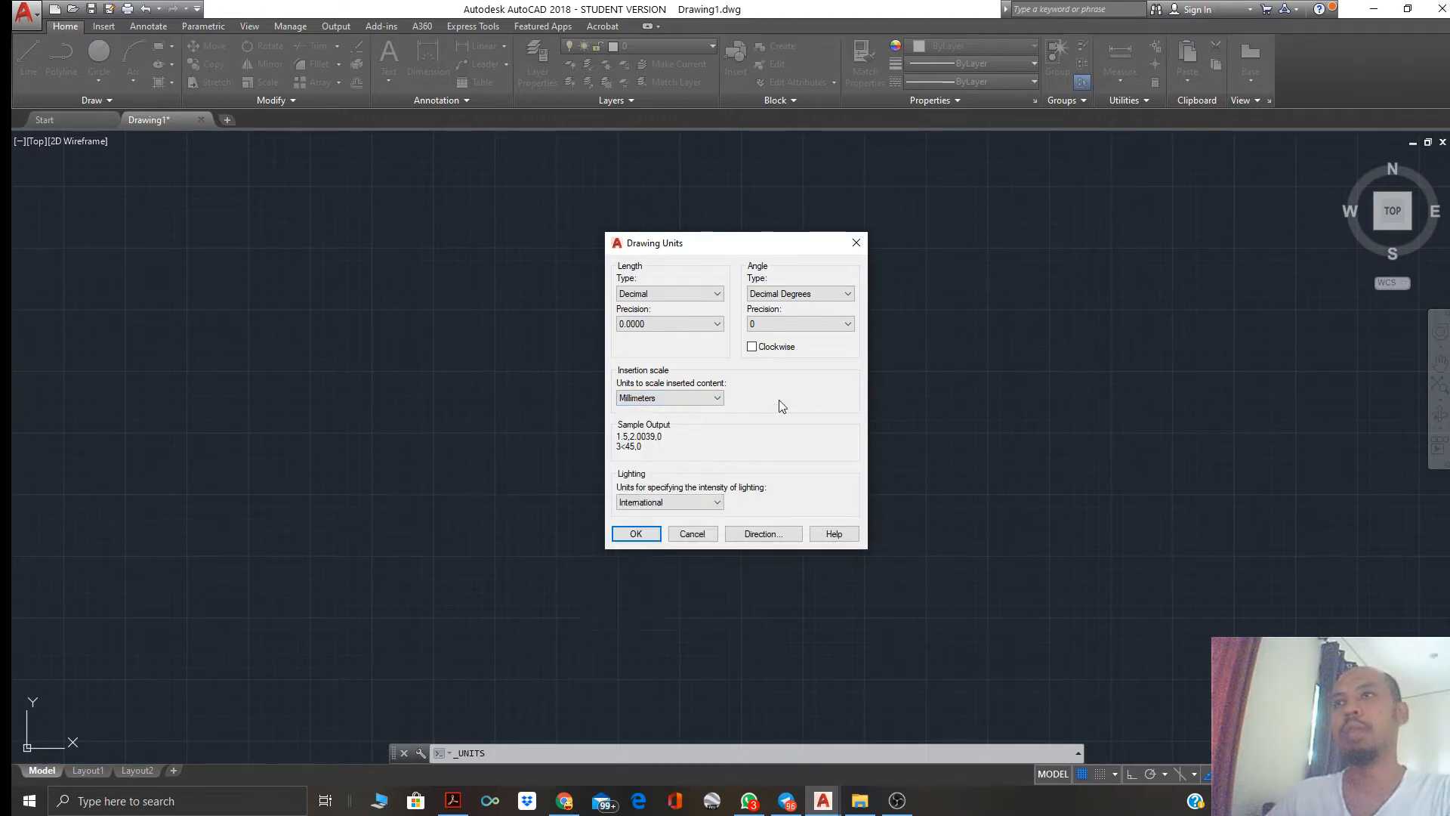
click(689, 323)
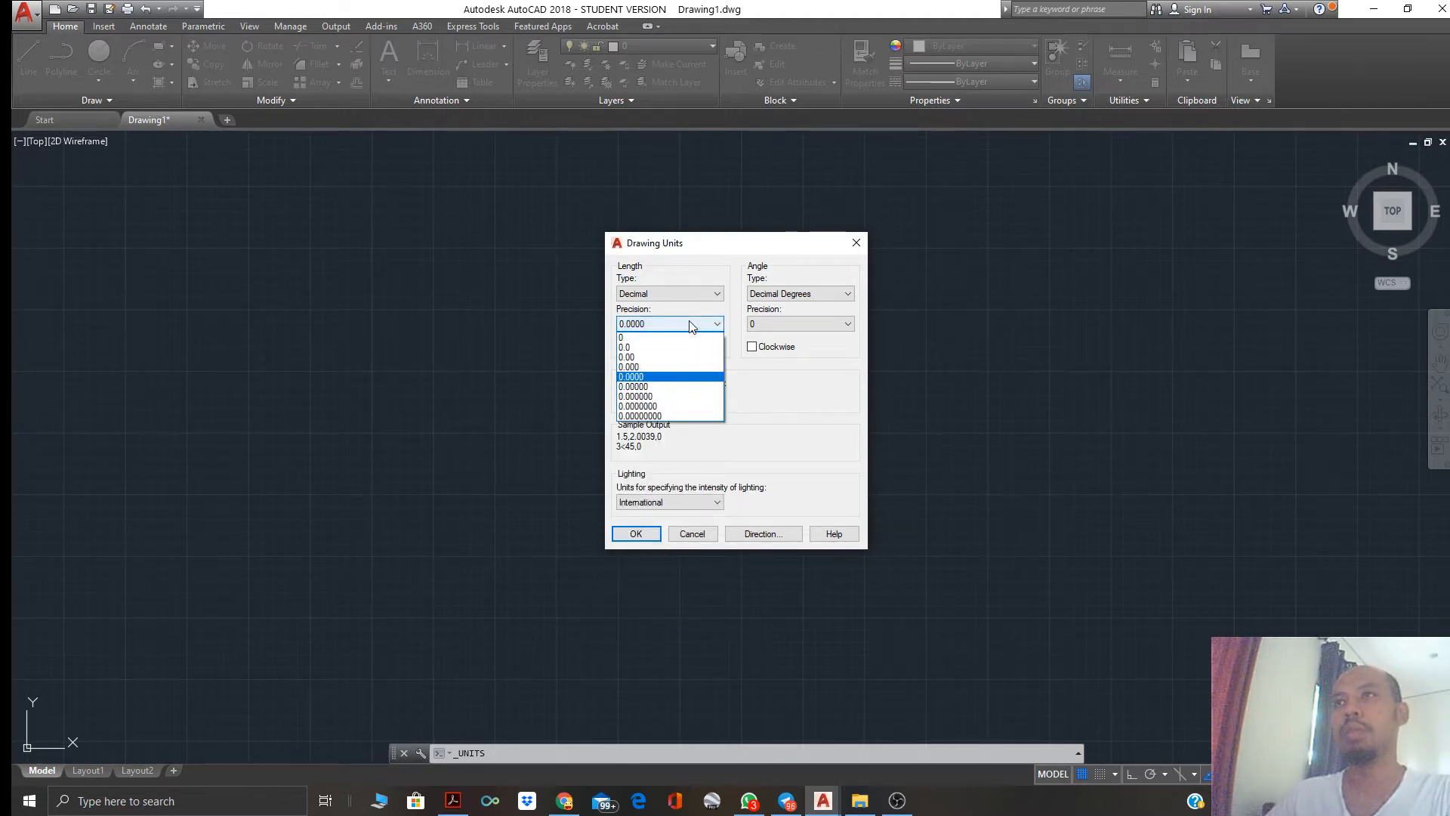
click(666, 356)
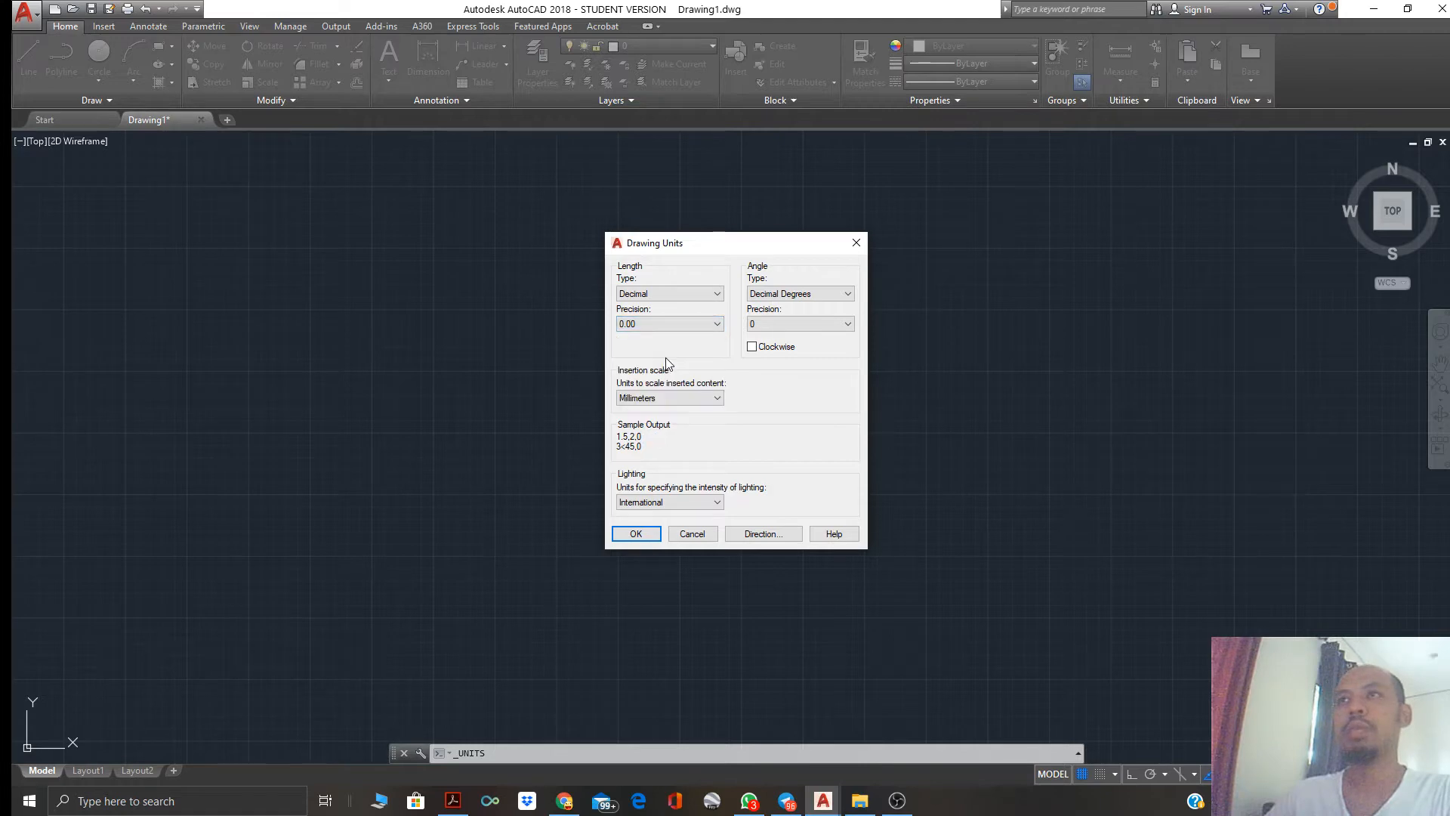
click(679, 326)
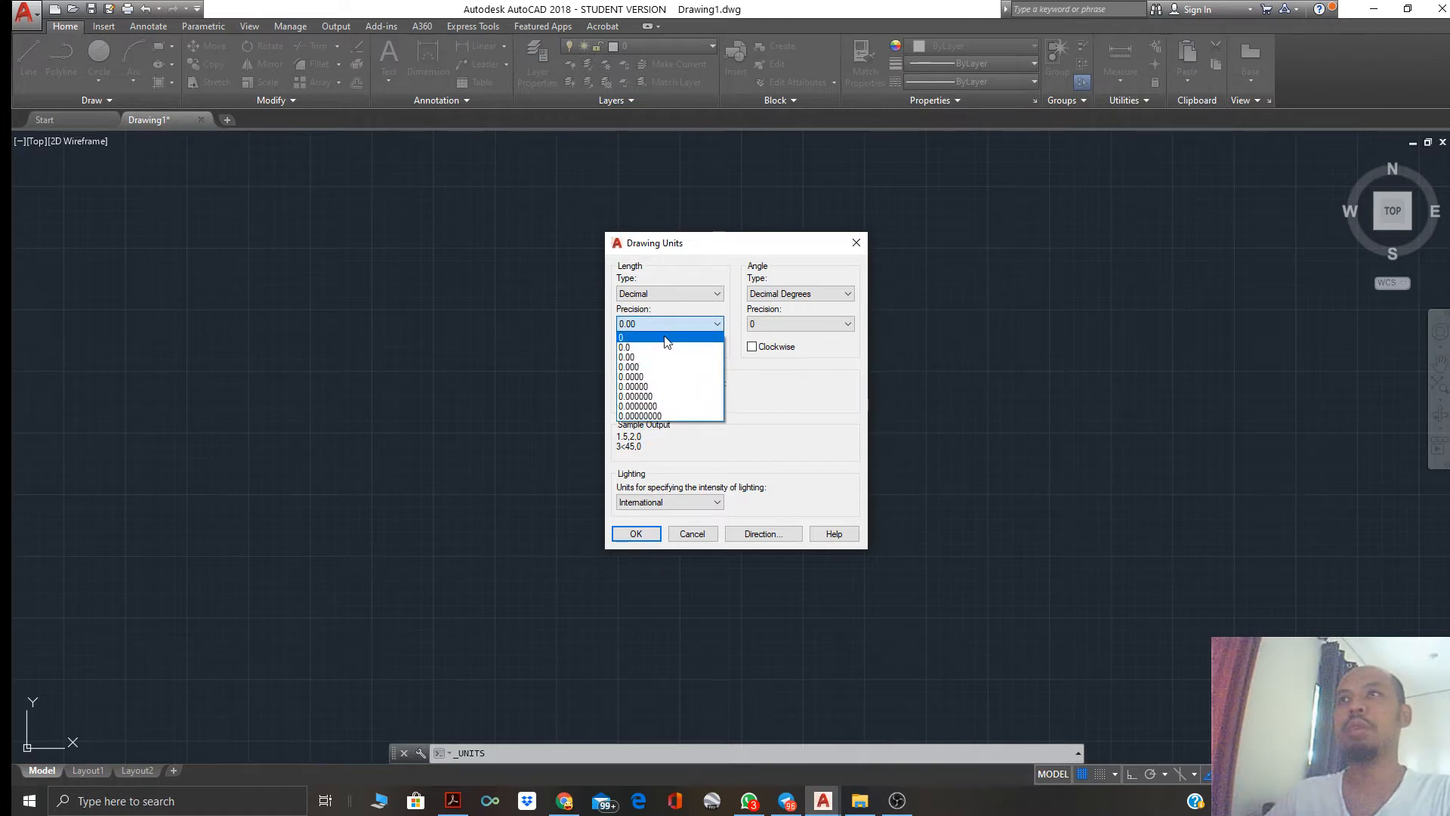
click(666, 338)
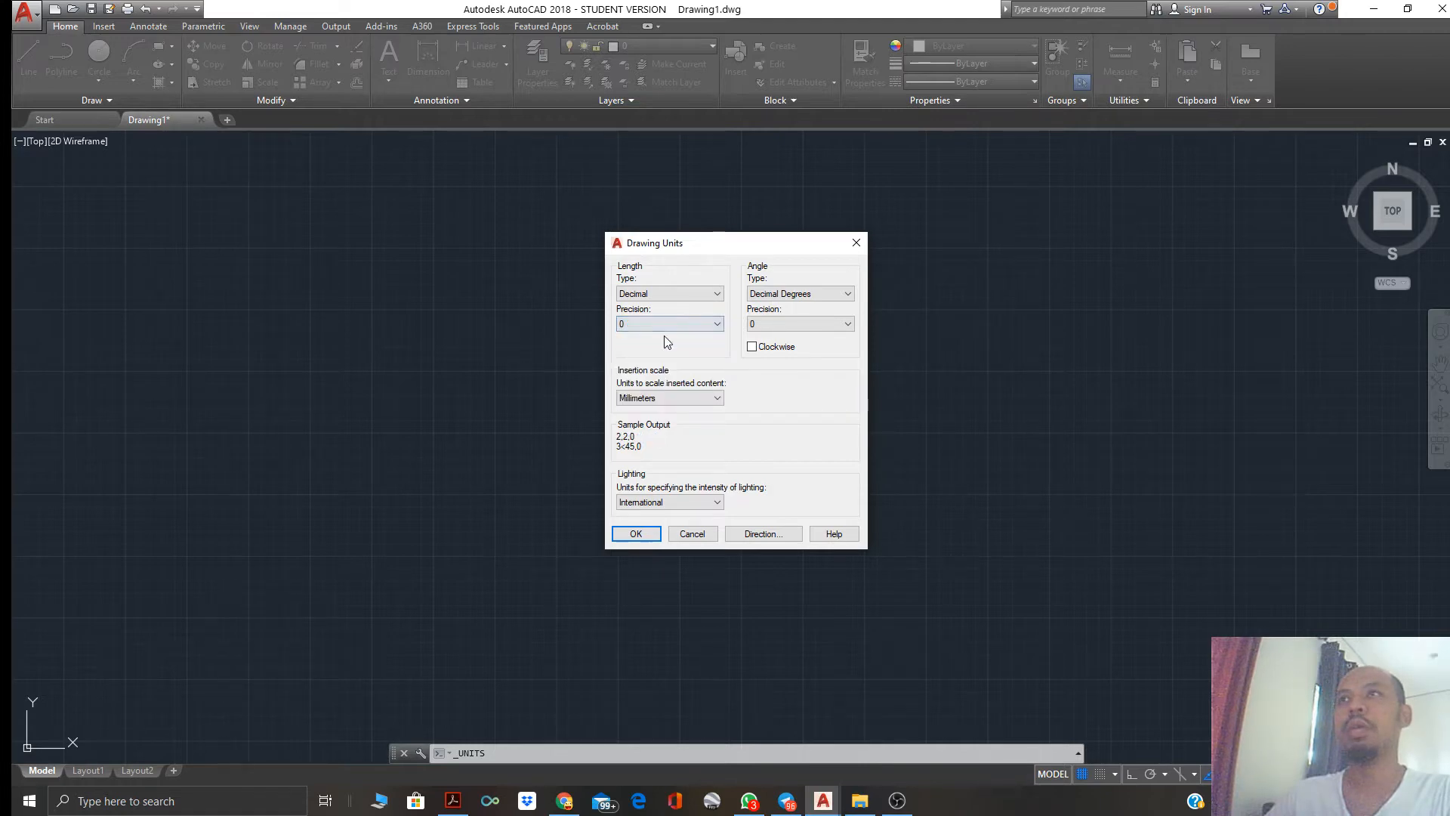
click(635, 534)
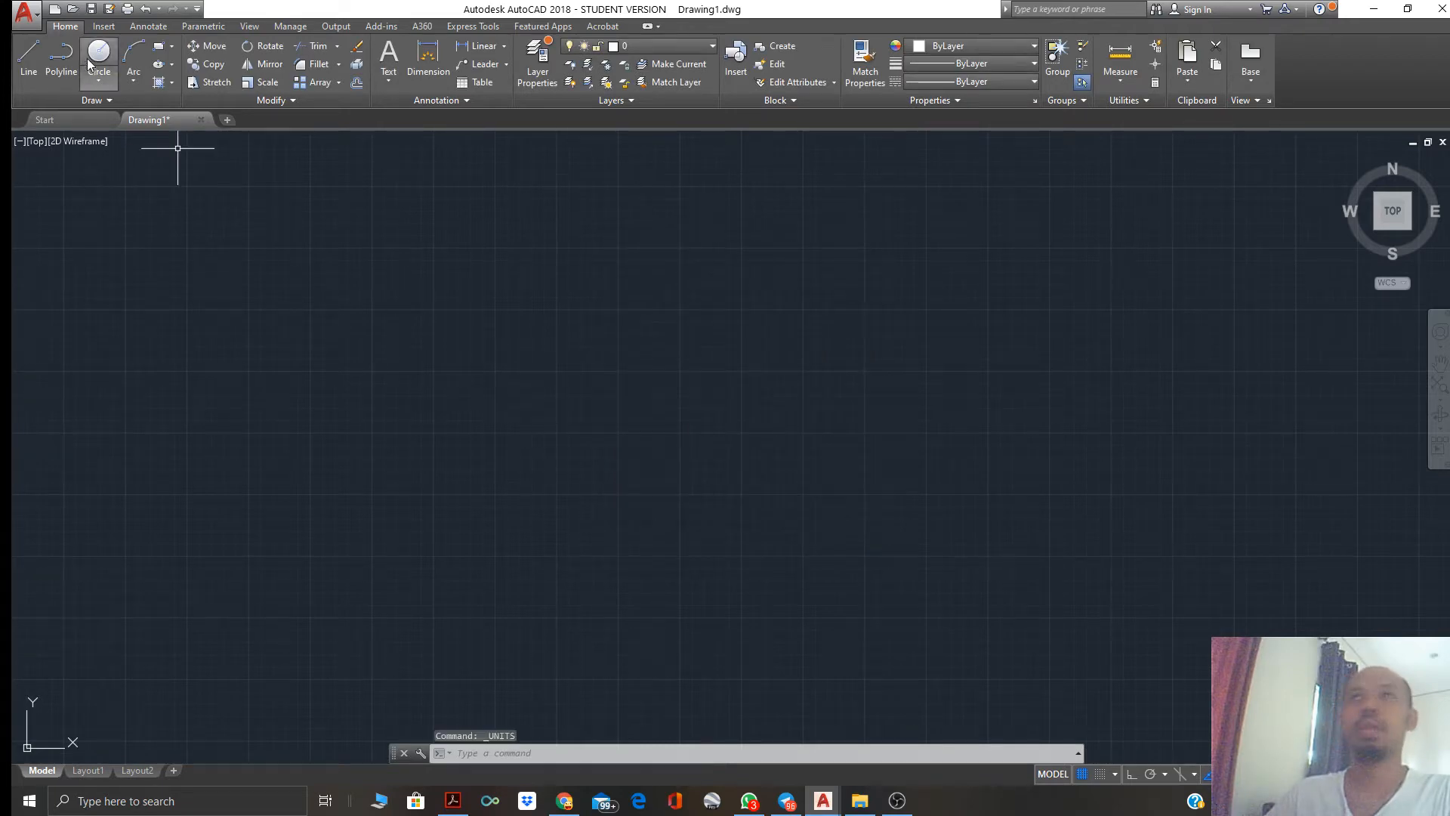
Set the crosshair size to 65 in the display options
click(25, 12)
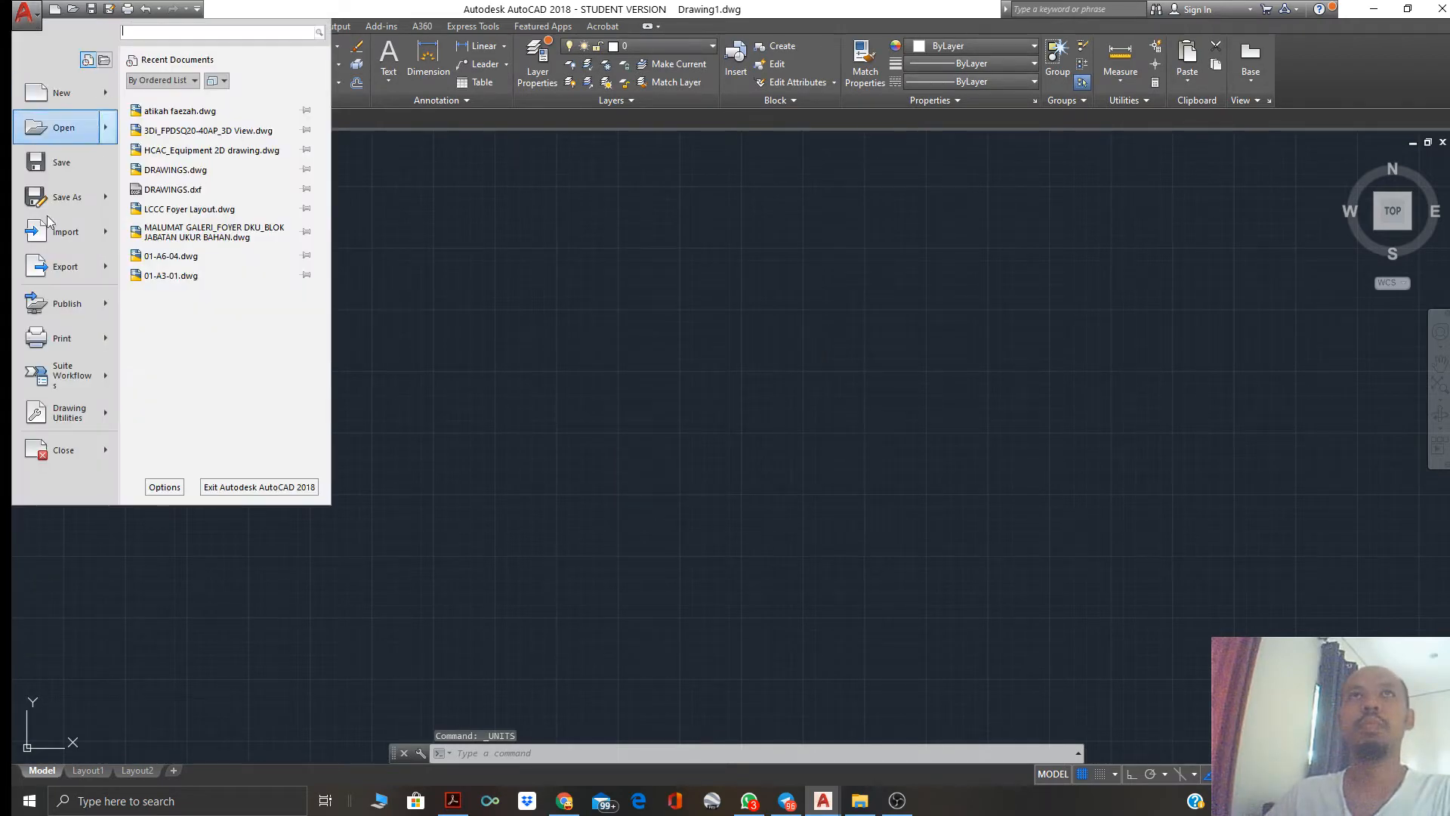
click(164, 487)
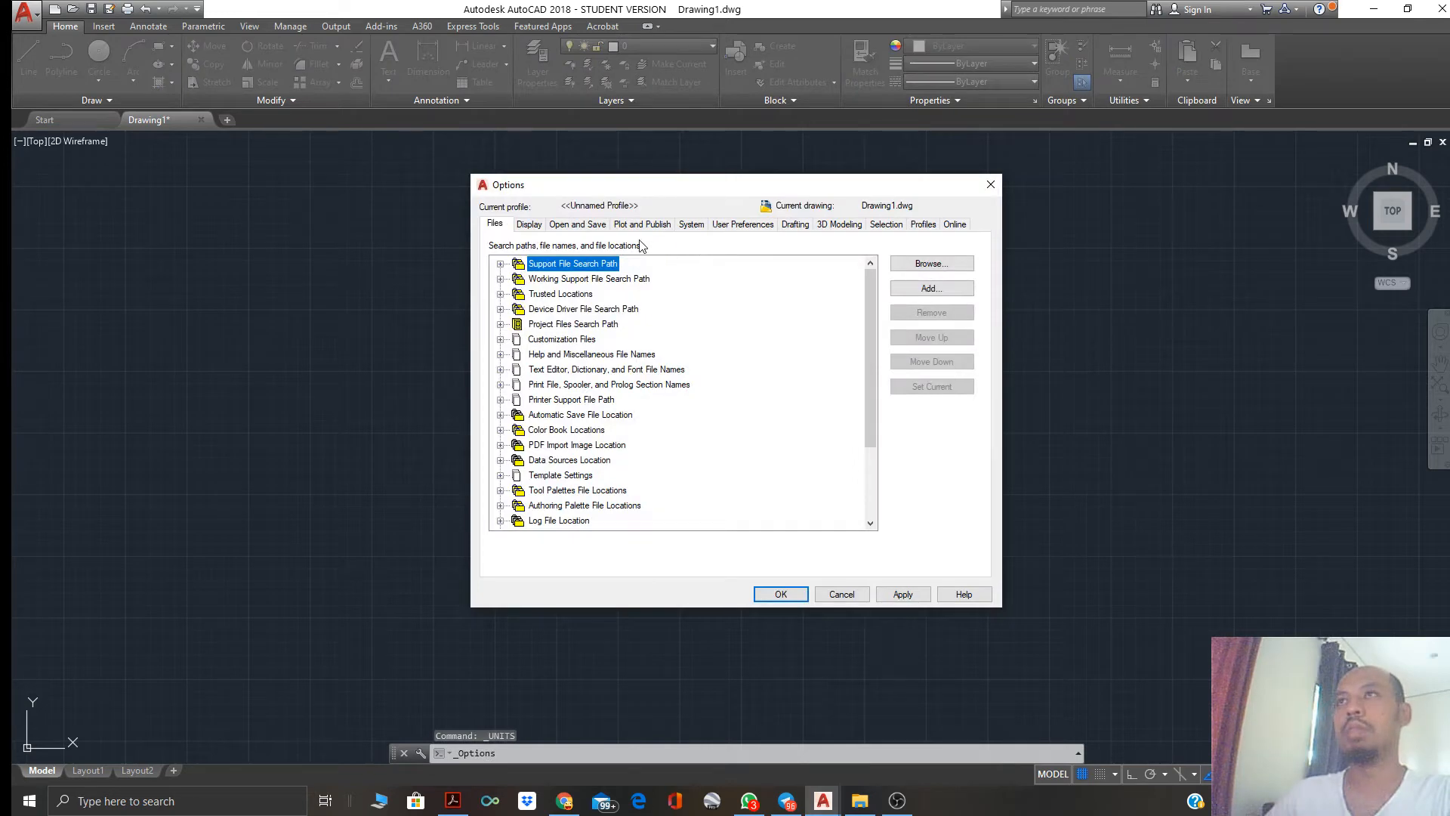
click(531, 224)
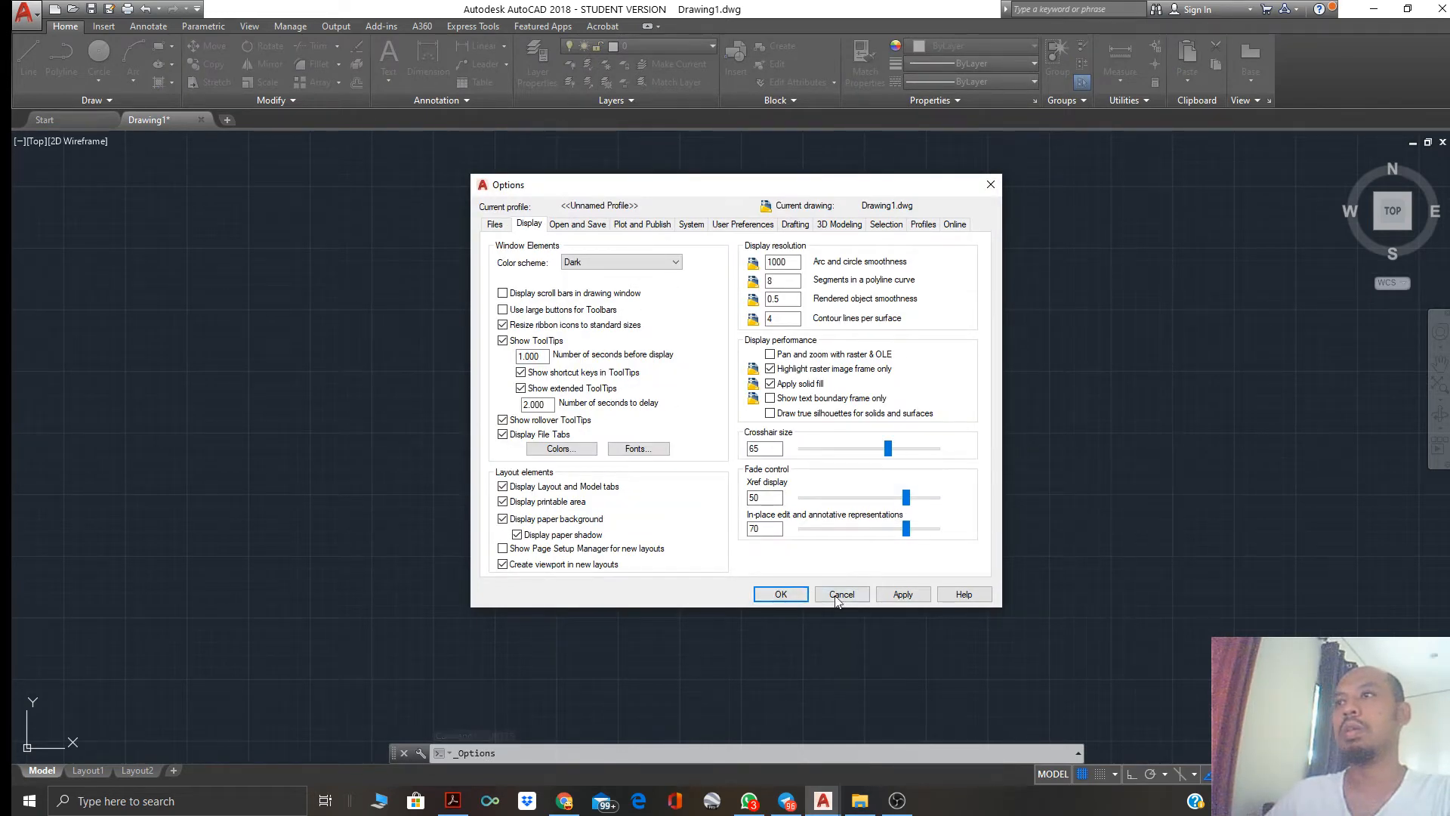
click(778, 600)
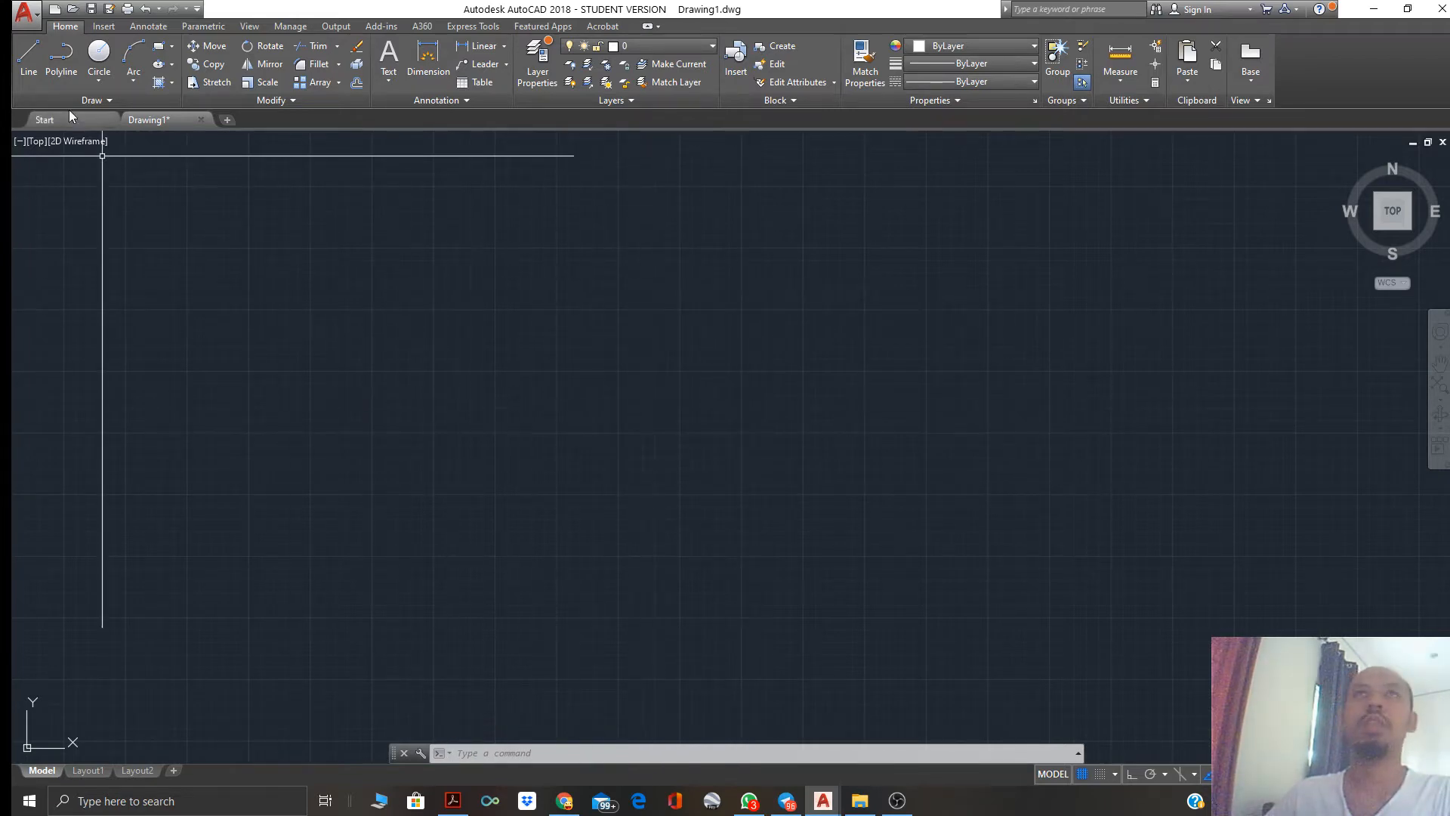
Reduce the crosshair size to 20 in the display options
click(36, 23)
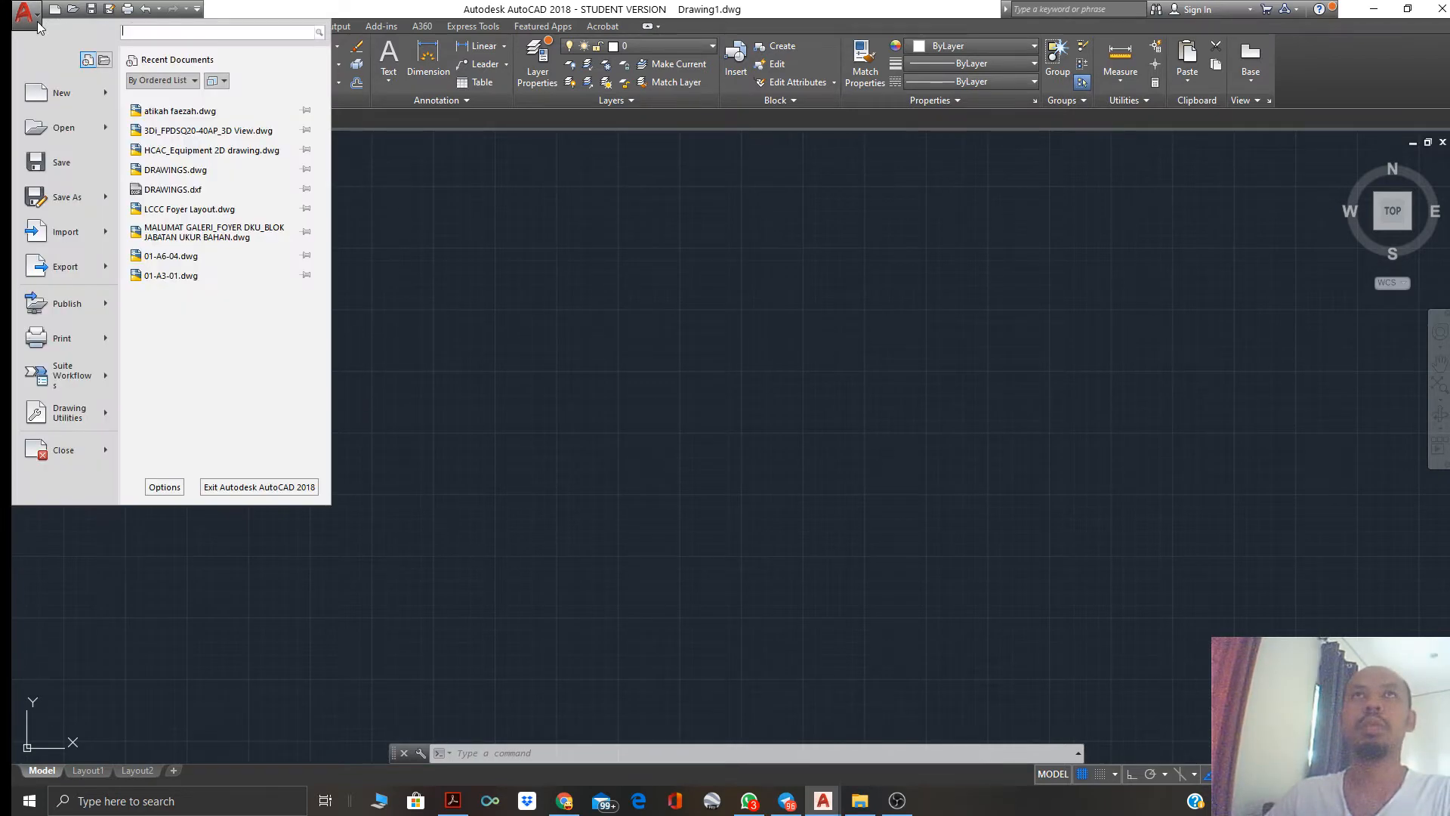
click(165, 486)
drag(886, 447, 830, 454)
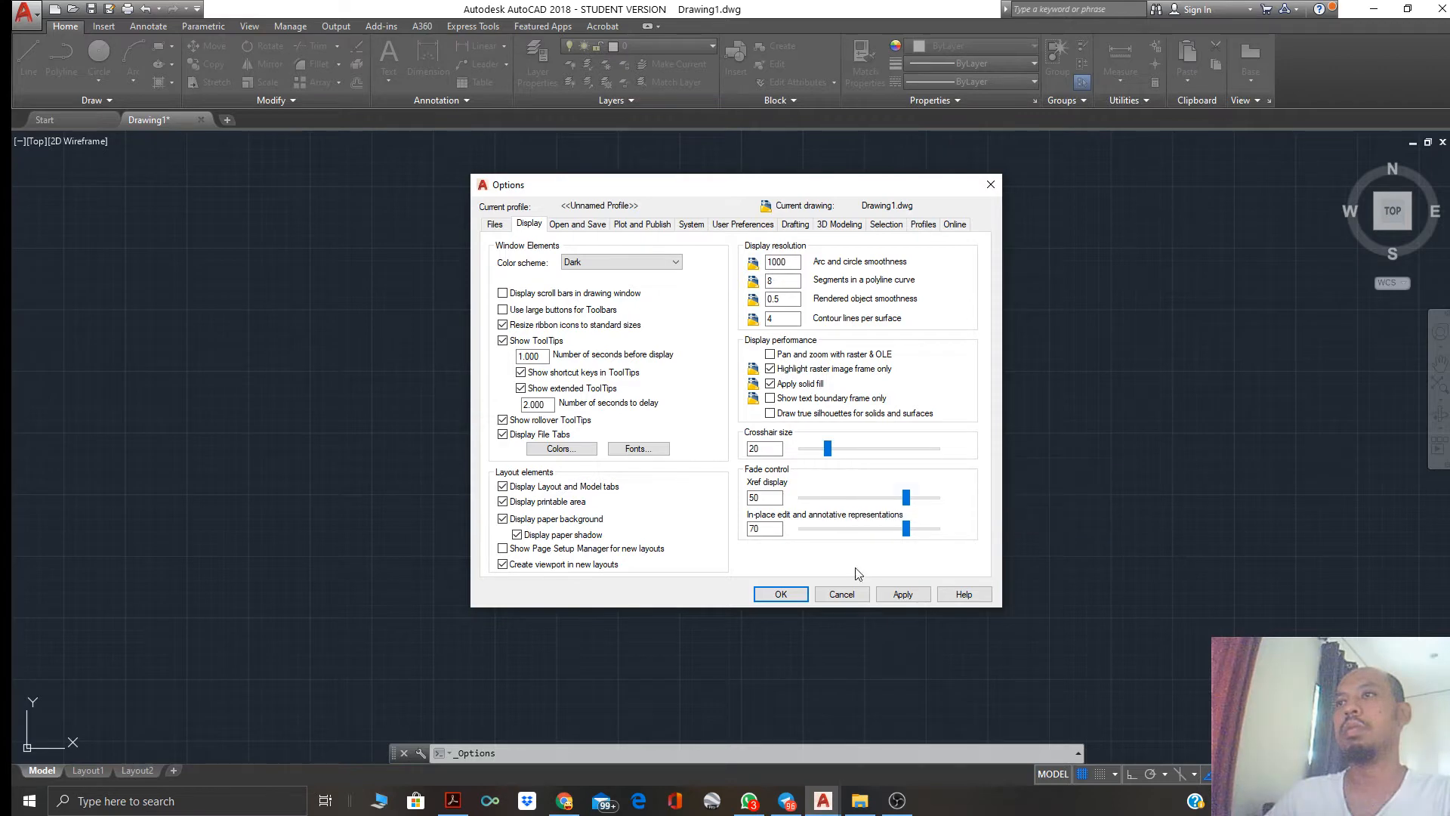
click(781, 595)
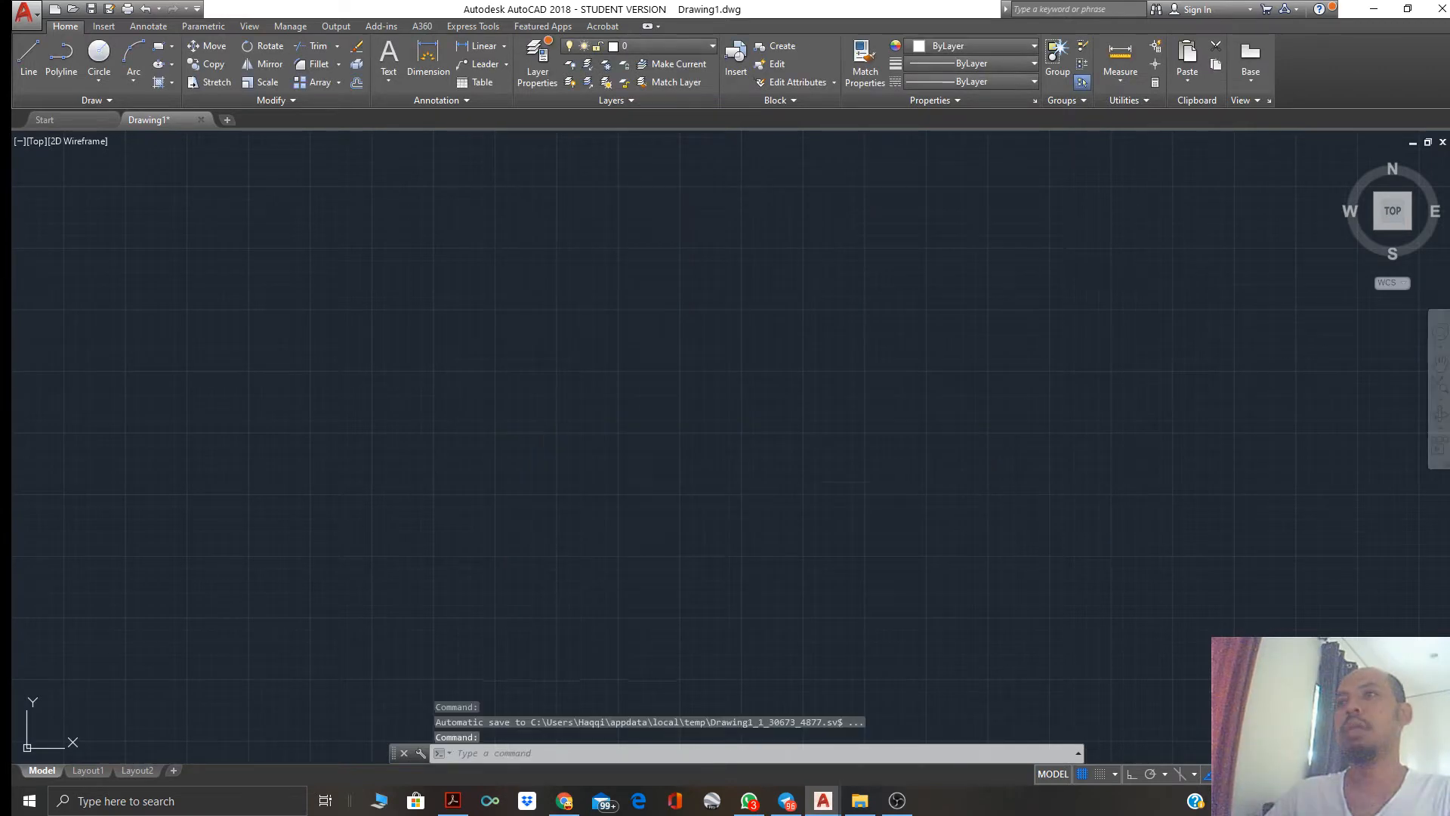
Turn on Ortho mode during a trial polyline started above the X axis, and cancel the polyline
scroll(679, 441, down, 3)
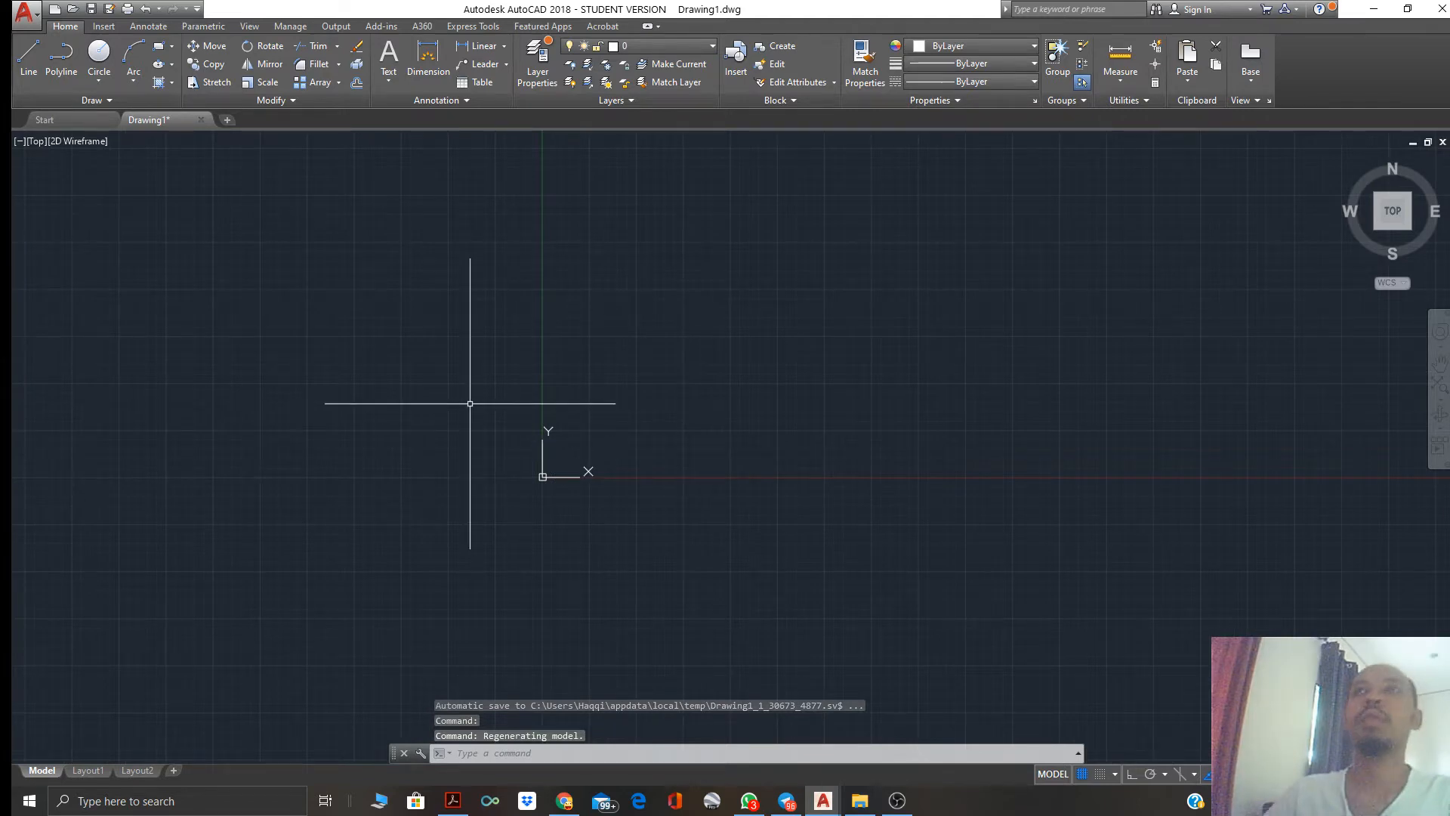
scroll(470, 403, down, 2)
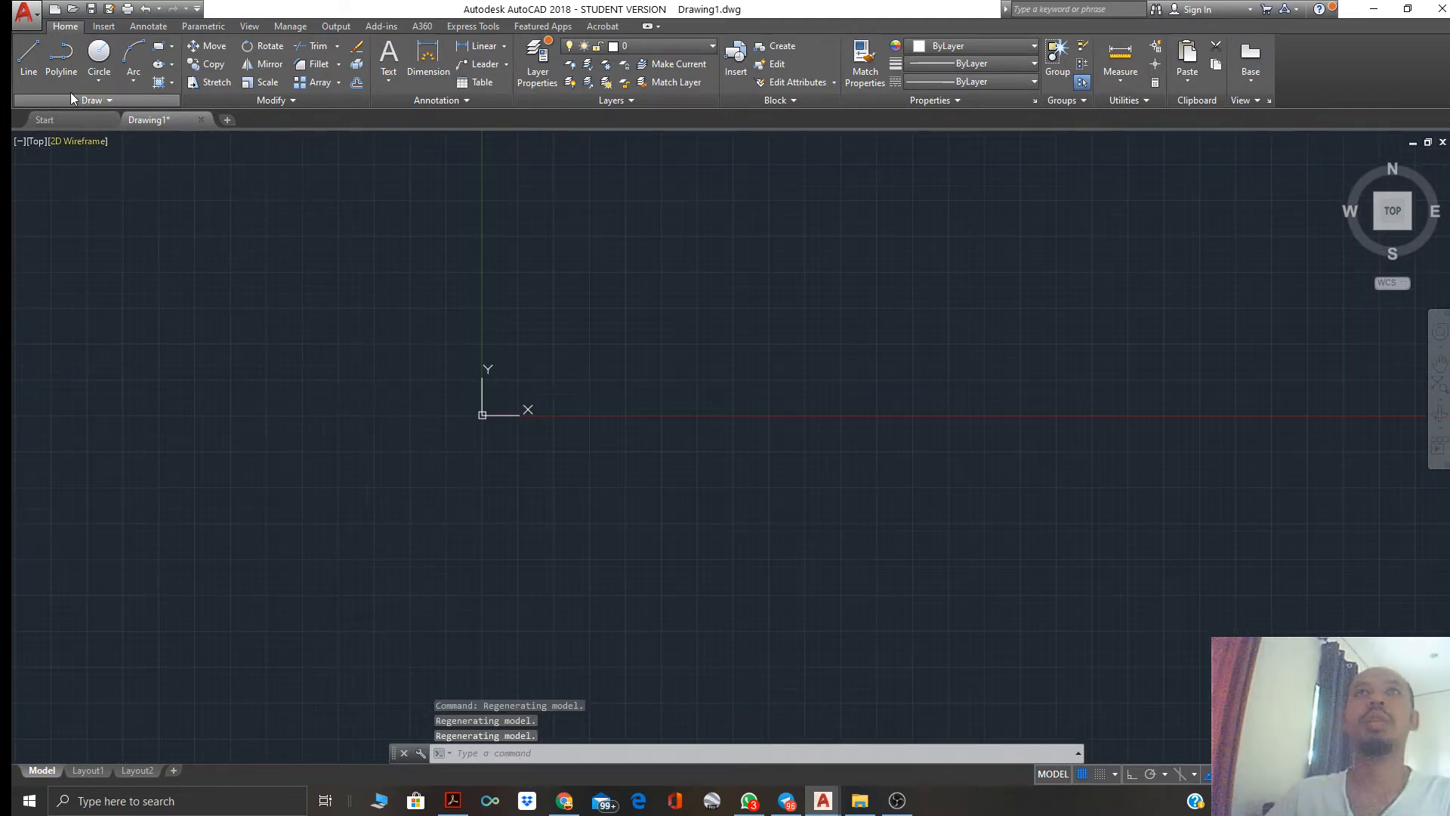
click(62, 70)
click(592, 174)
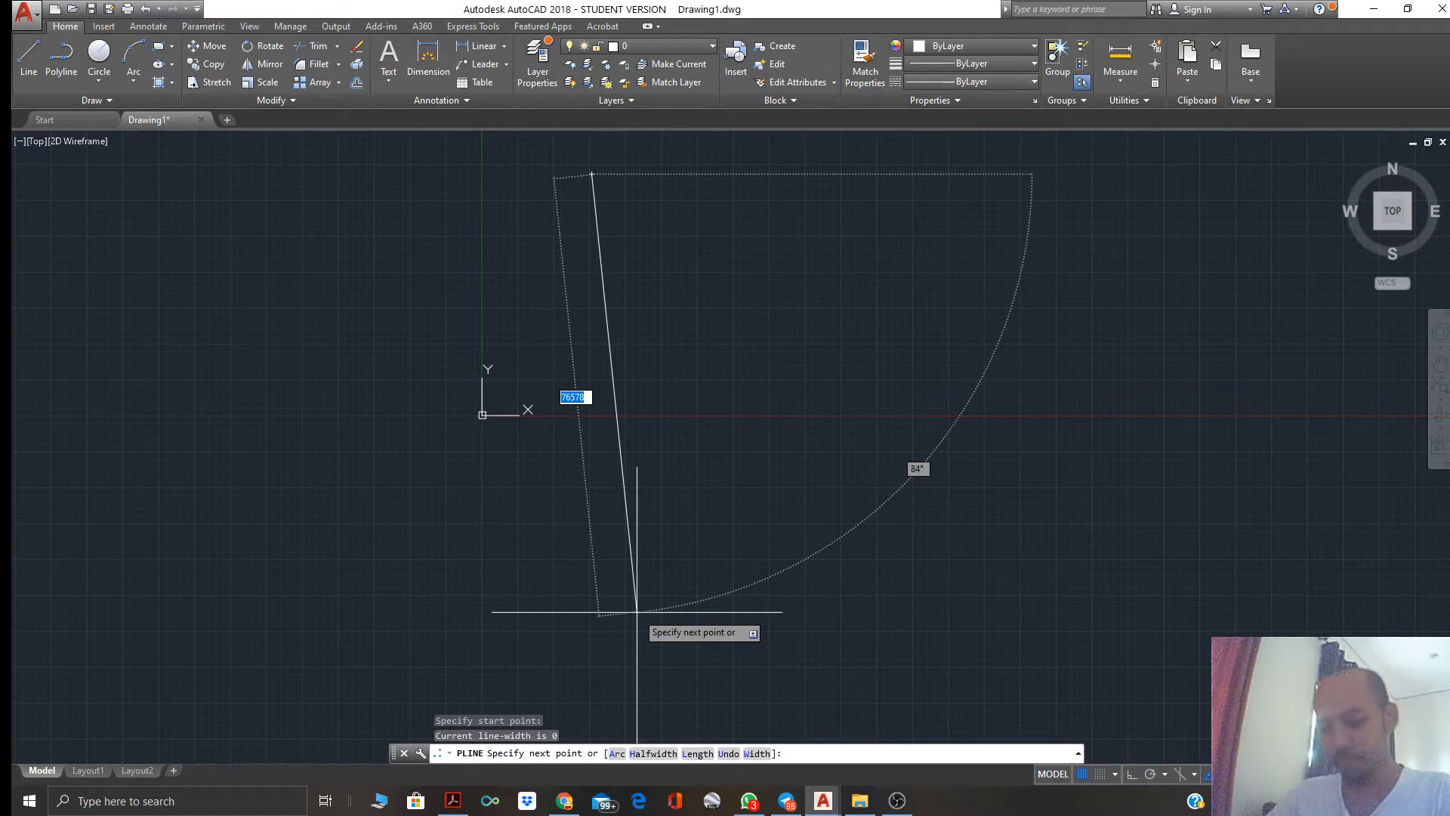
key(F8)
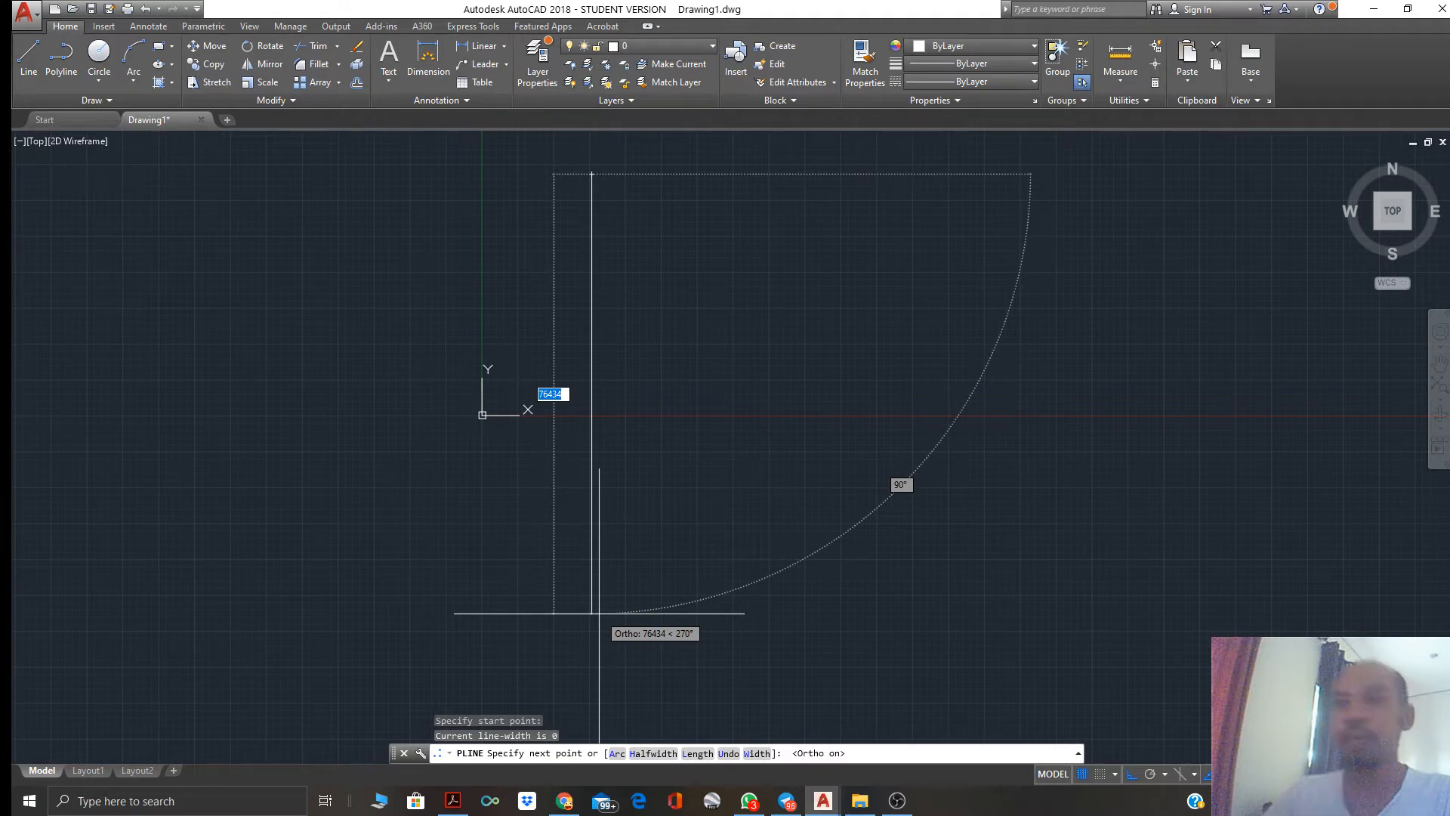
key(Escape)
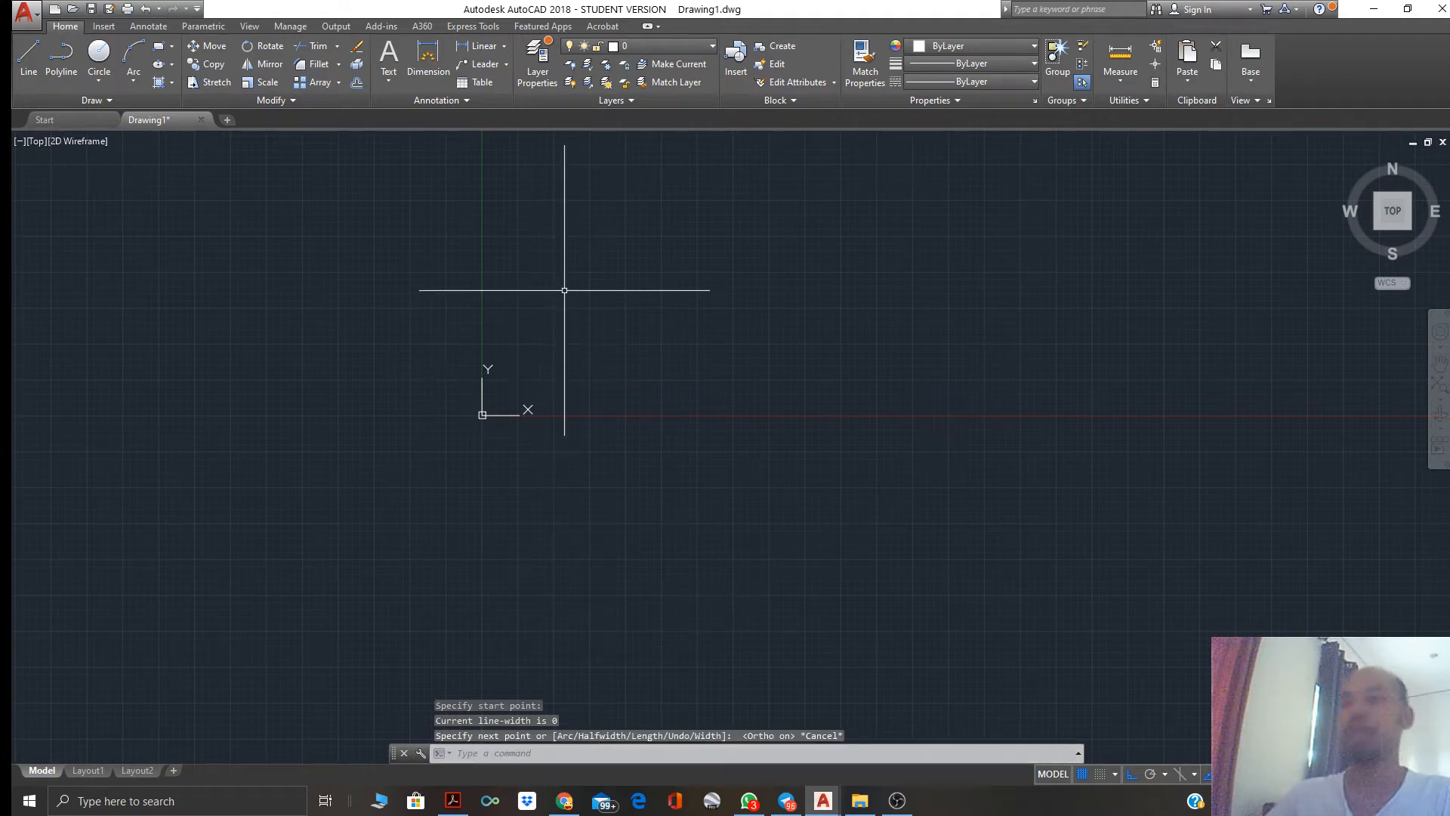
key(Escape)
Draw a single-segment vertical polyline just beside the Y axis, from well above the origin to below it
scroll(564, 298, down, 12)
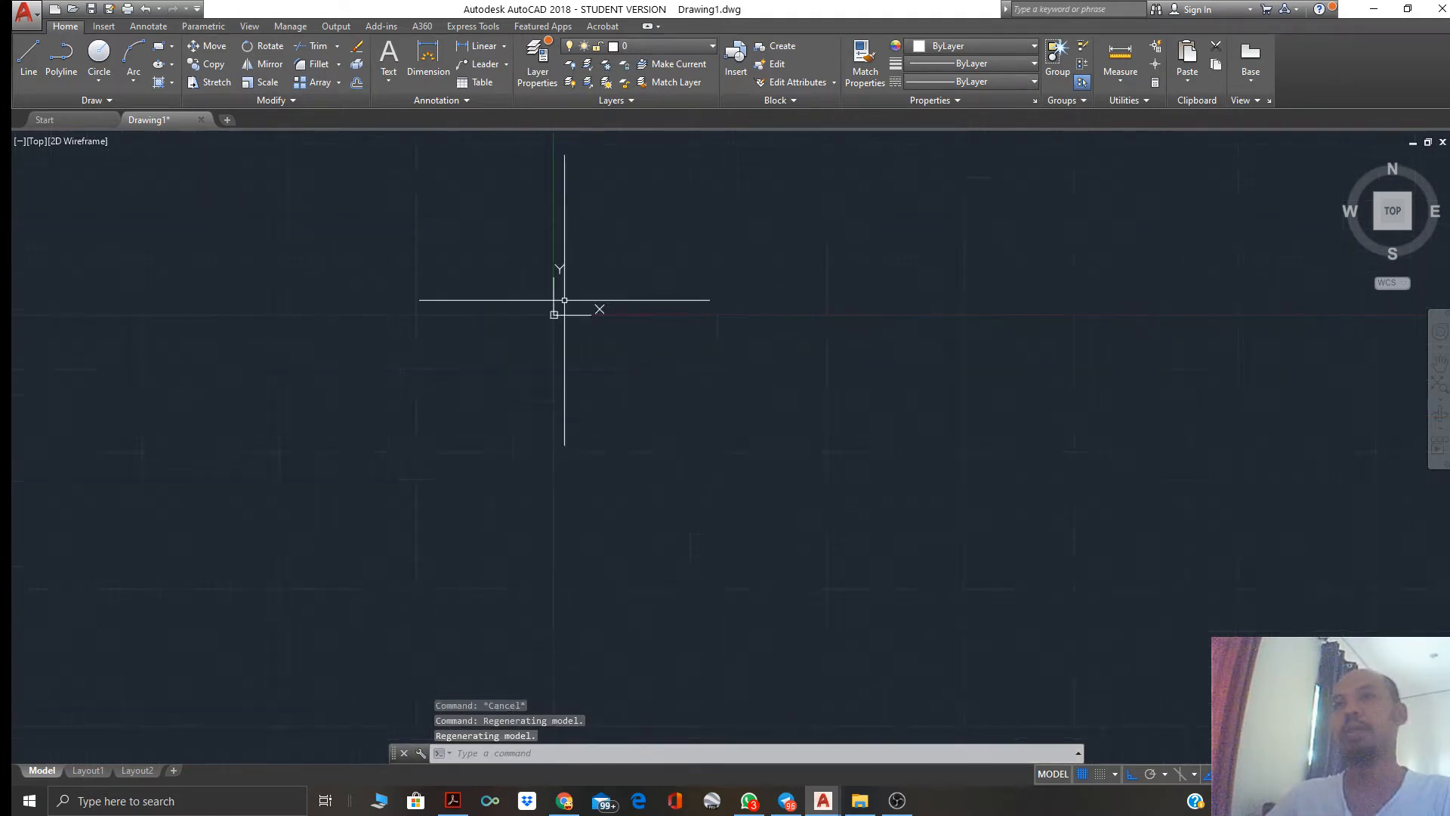
middle_drag(564, 309, 587, 400)
scroll(583, 385, up, 1)
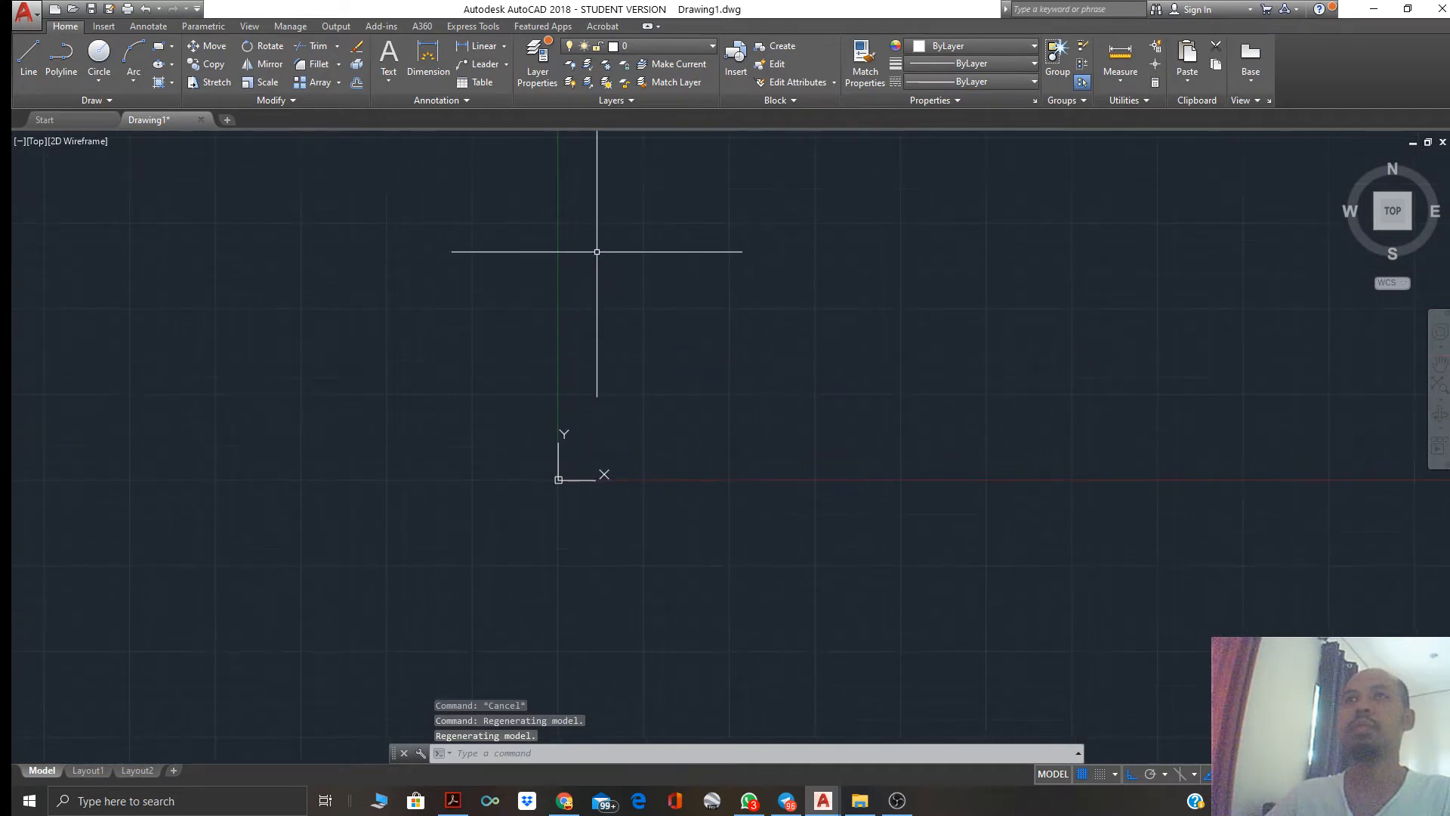
text(pl)
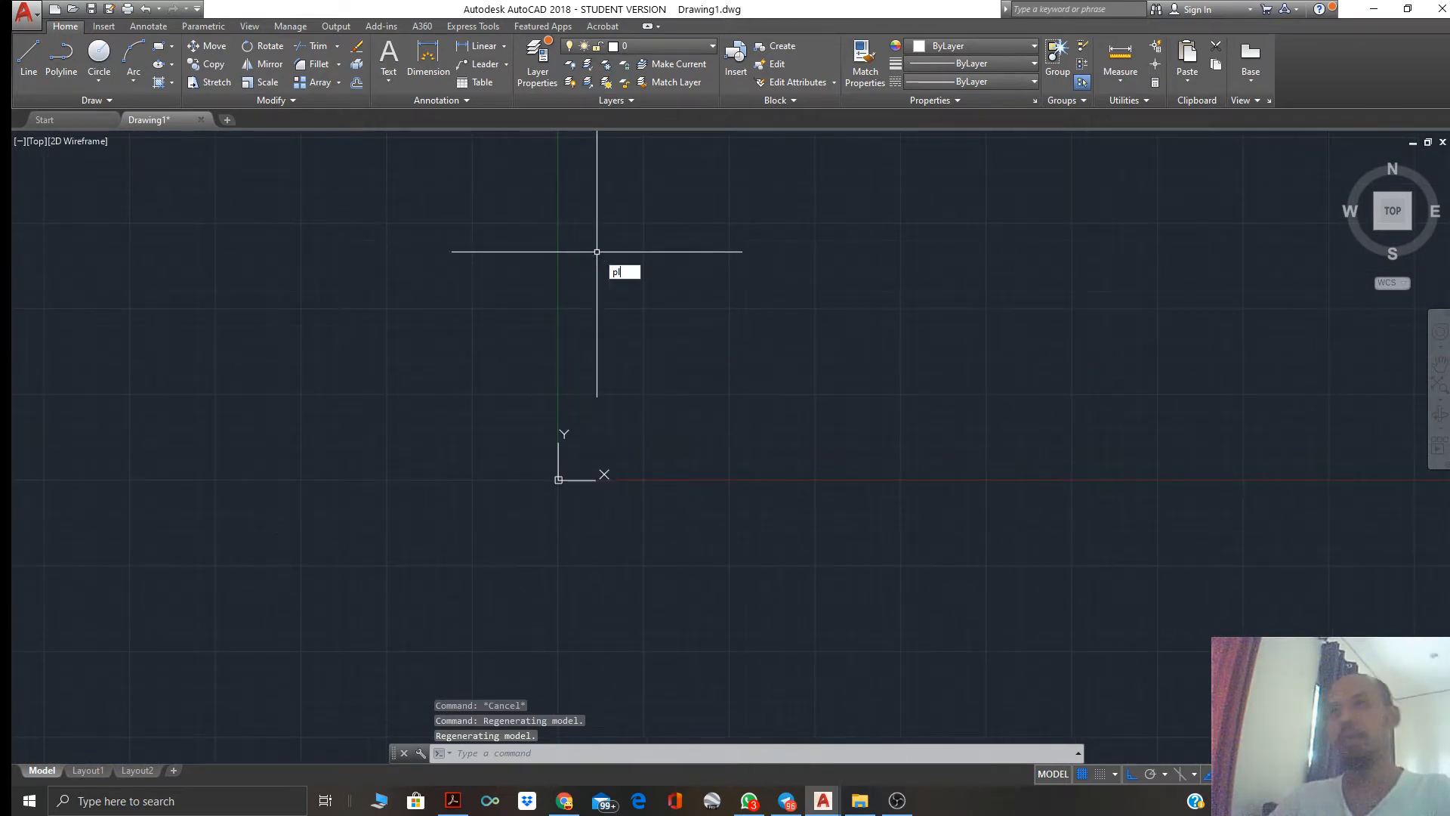
key(Return)
click(566, 144)
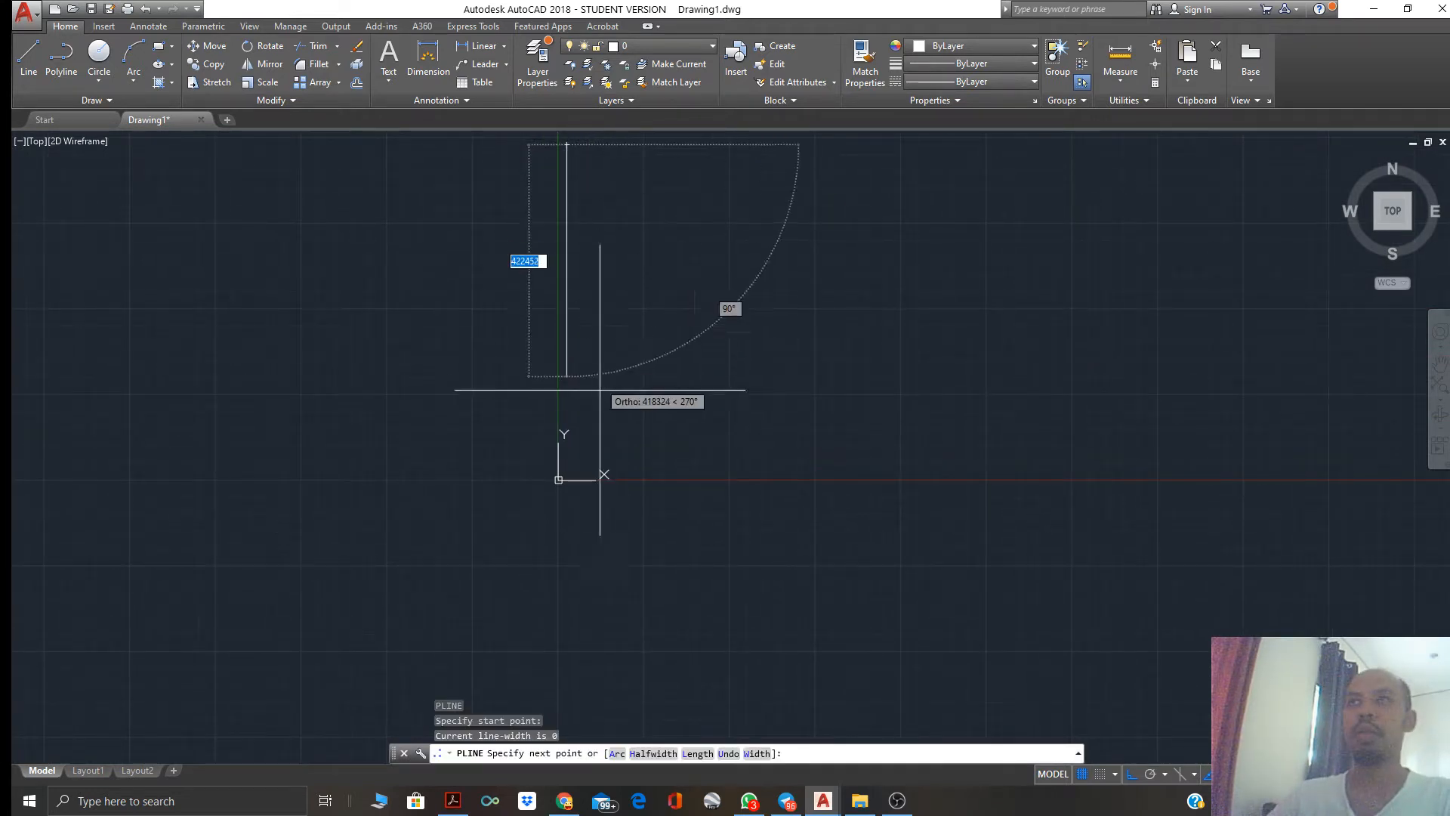
click(566, 652)
key(Escape)
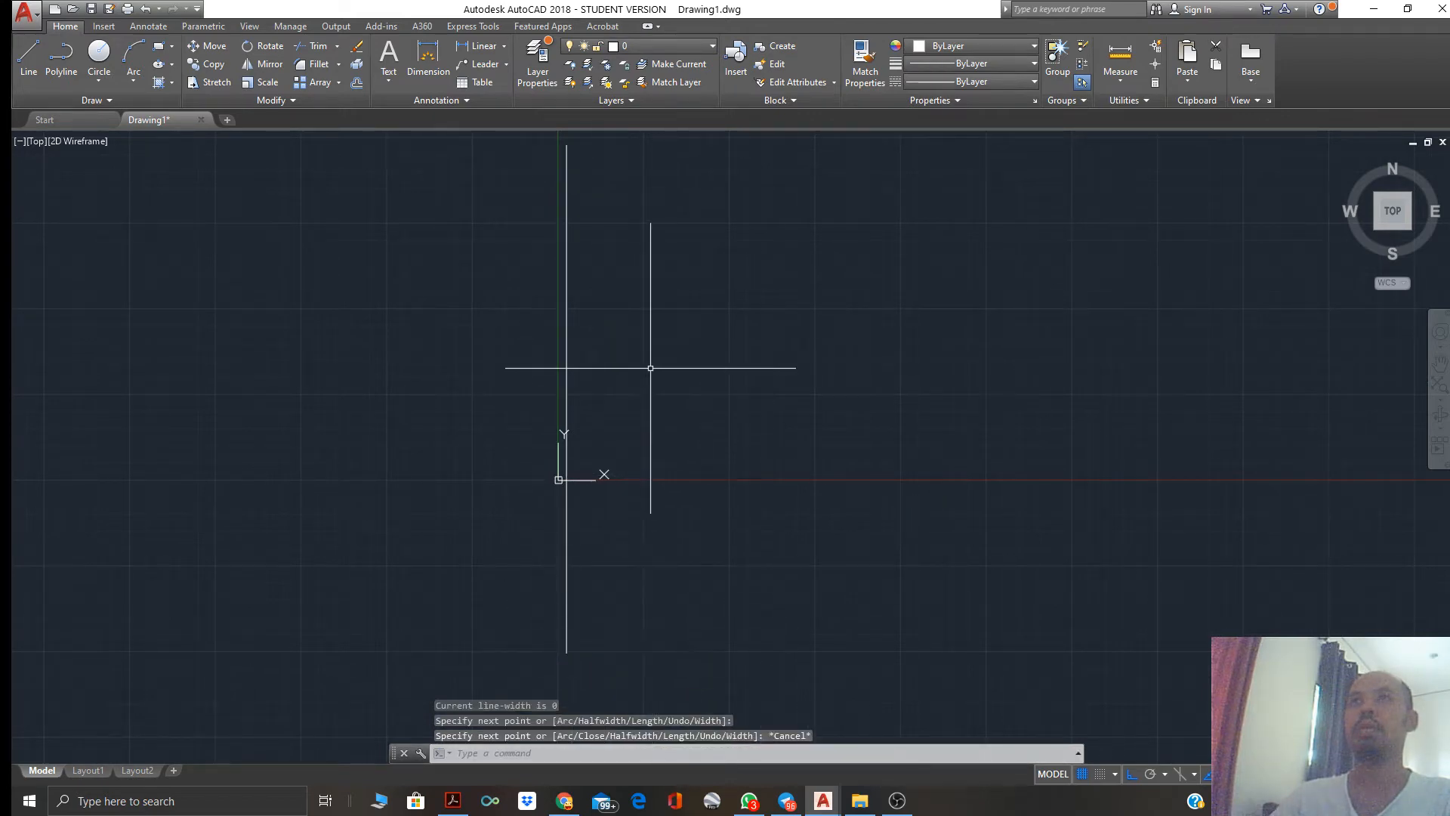
drag(650, 368, 505, 337)
key(Escape)
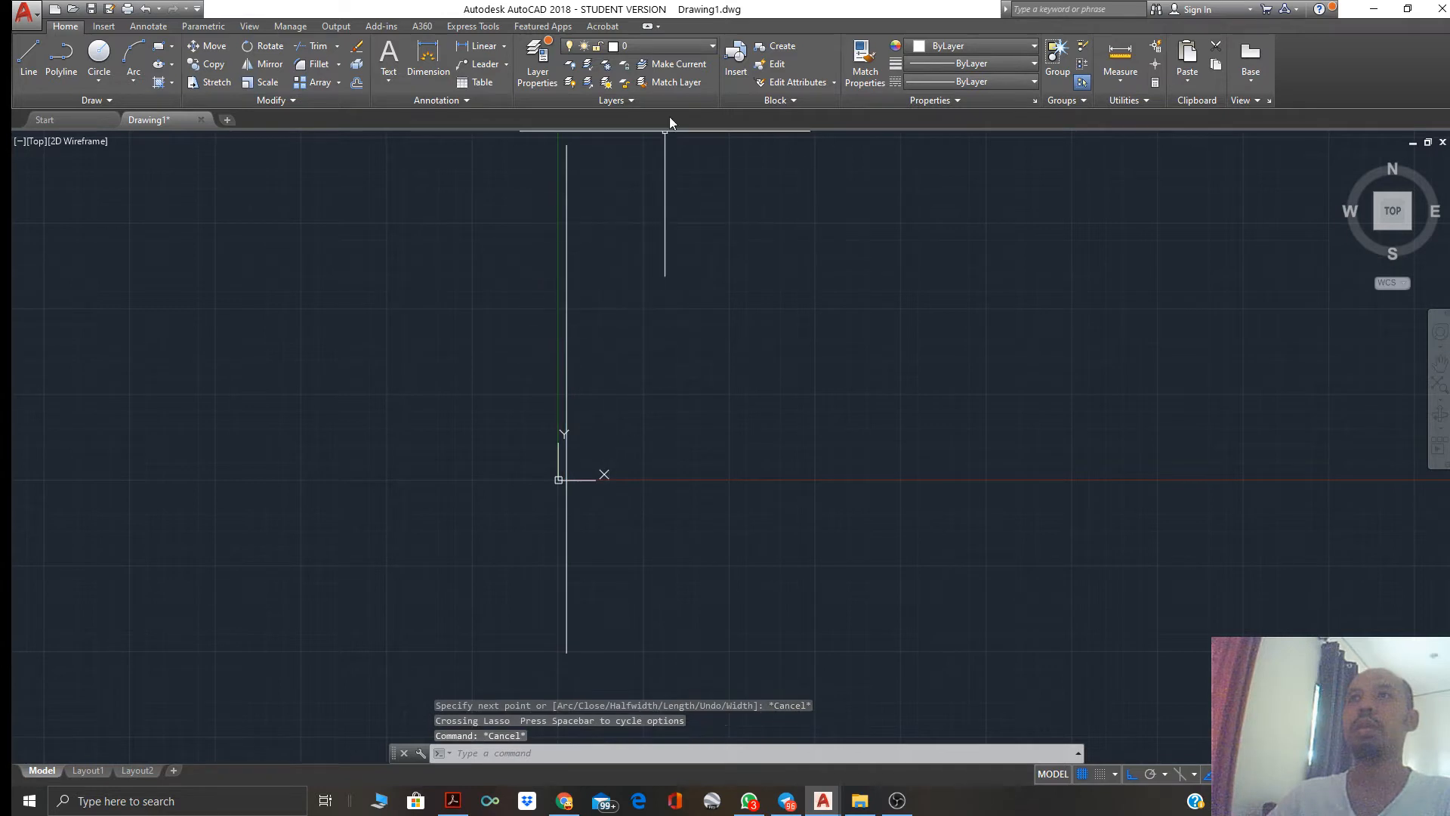
Make Grid Line the current layer and assign the vertical polyline beside the Y axis to it
click(686, 45)
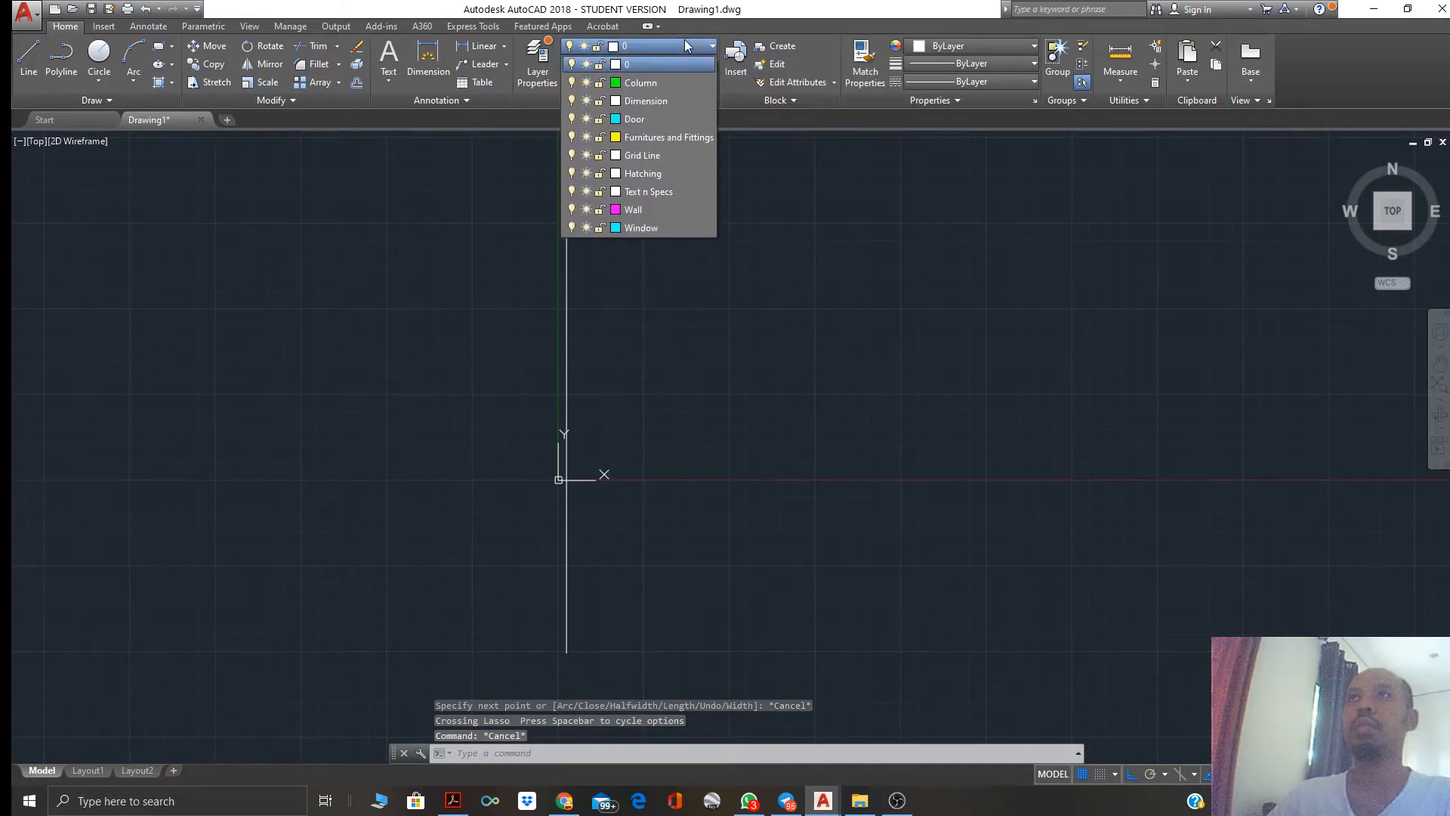
click(650, 155)
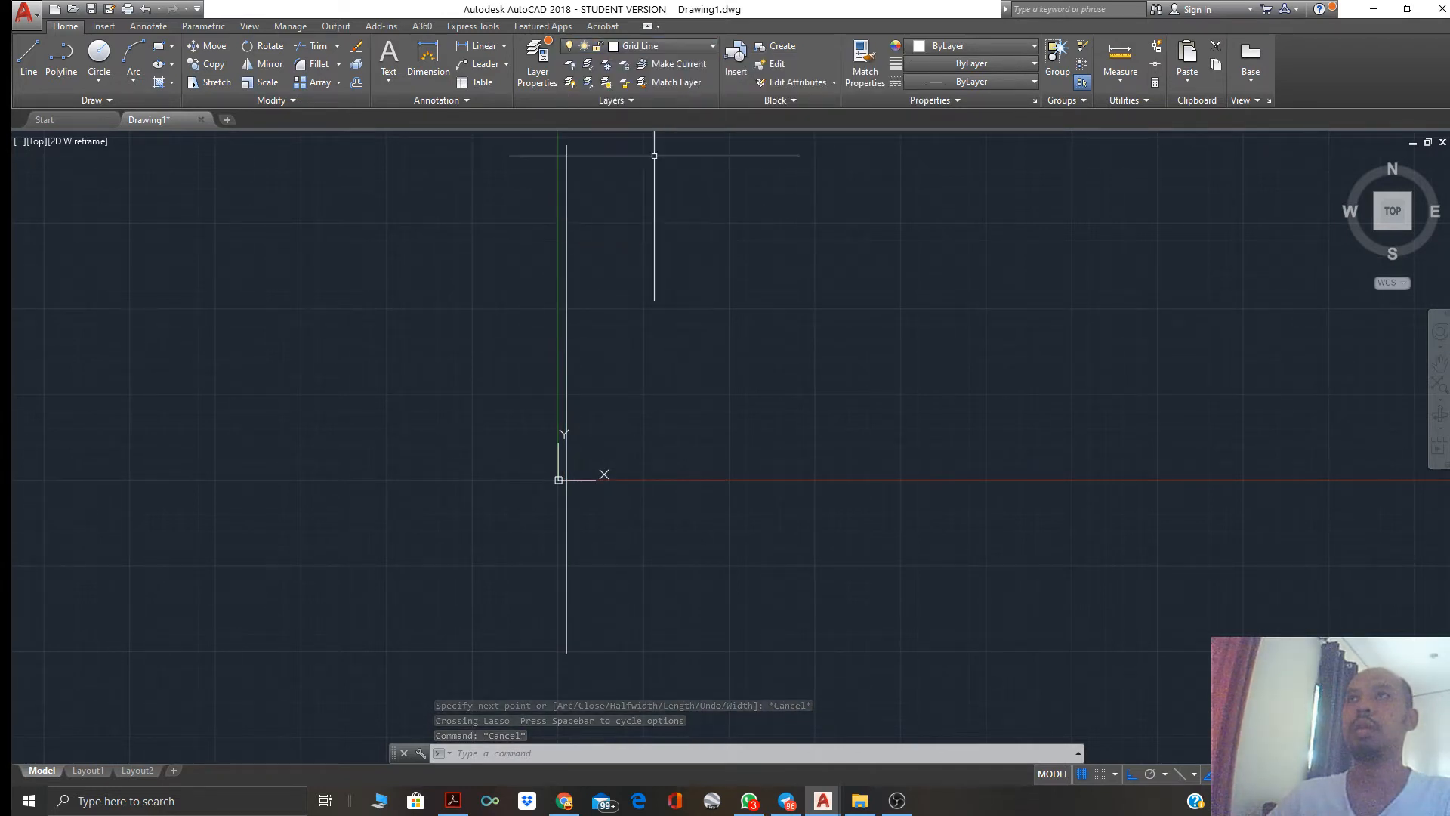
click(597, 329)
click(502, 302)
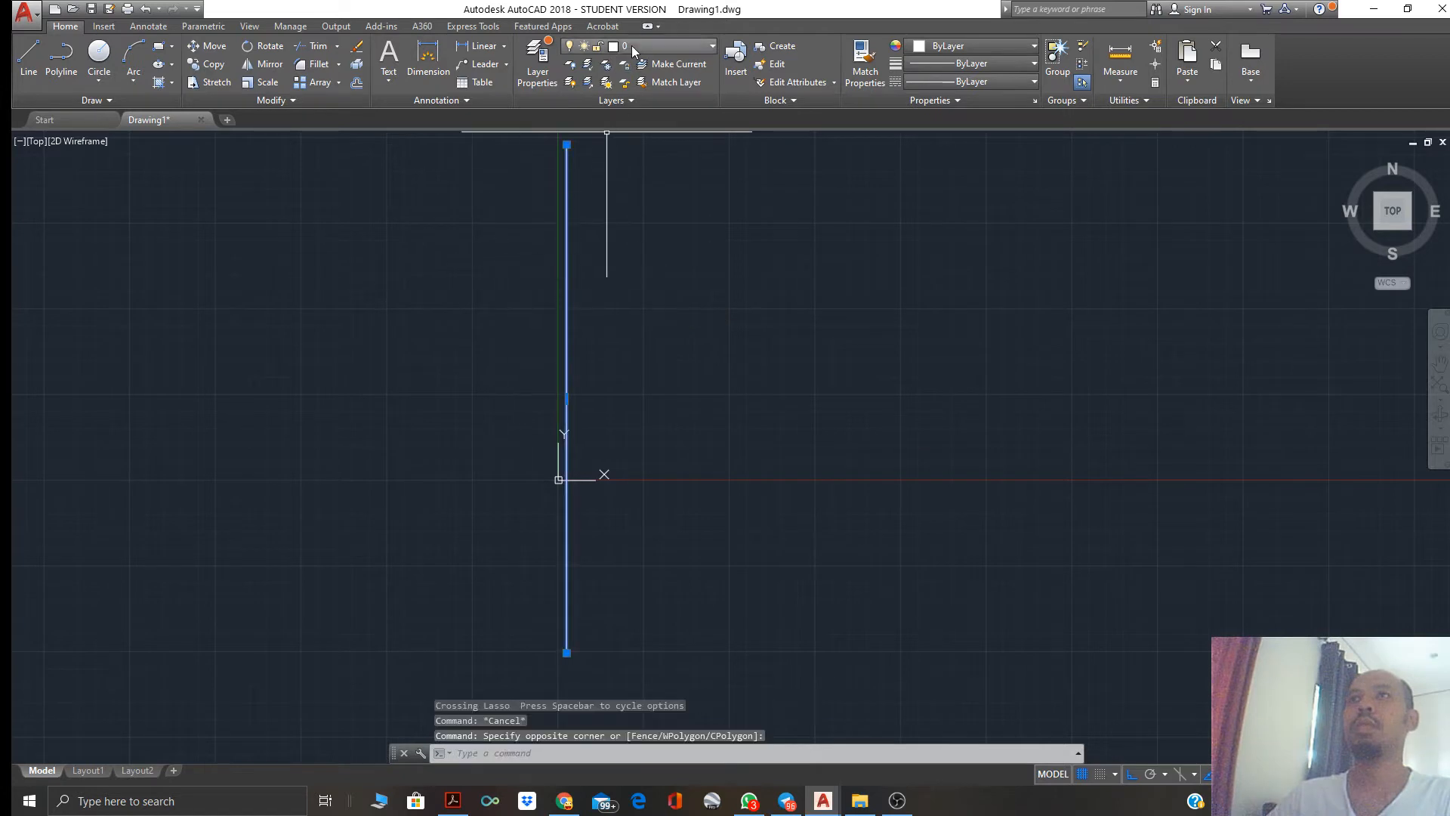
click(635, 45)
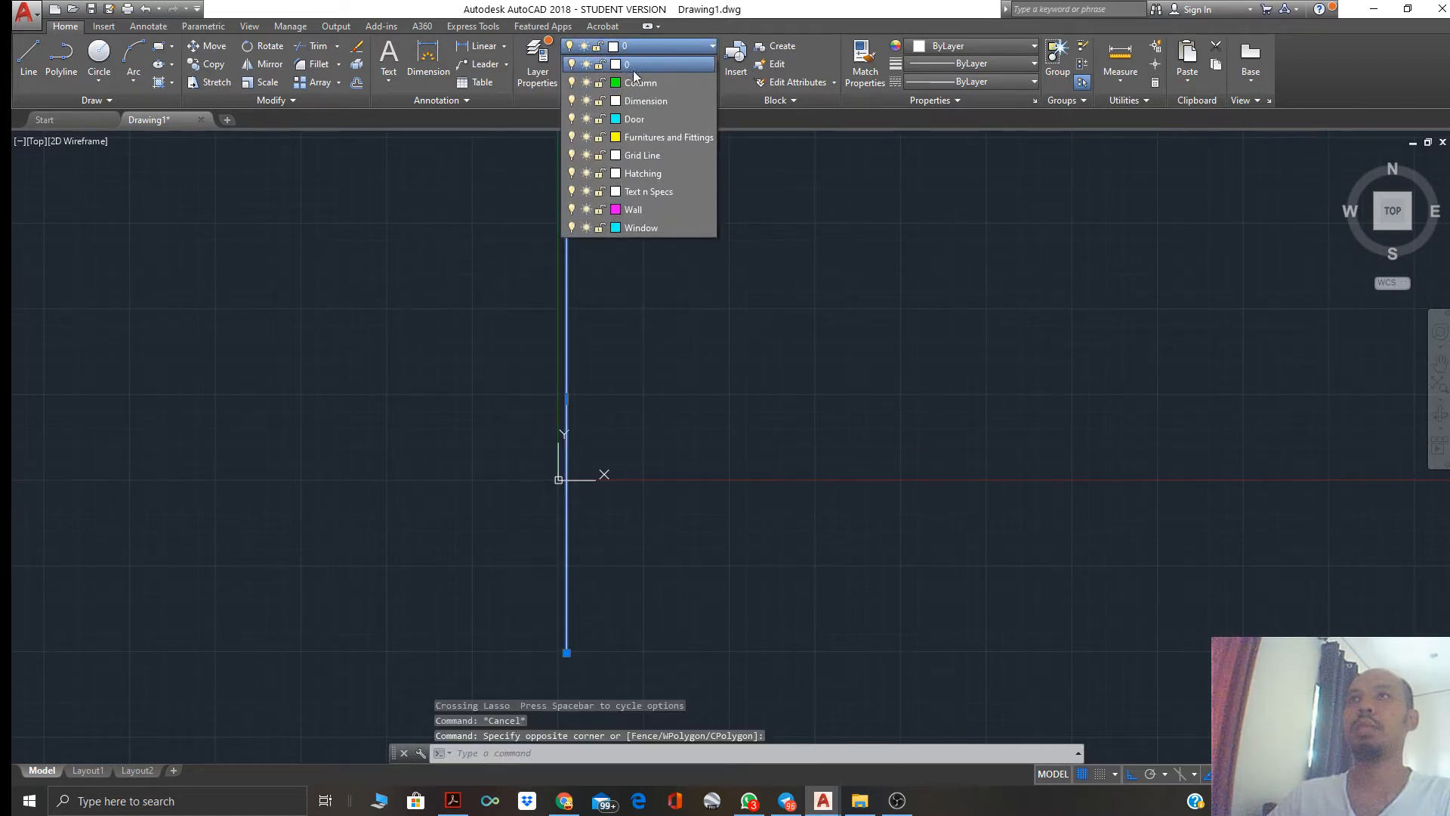
click(642, 156)
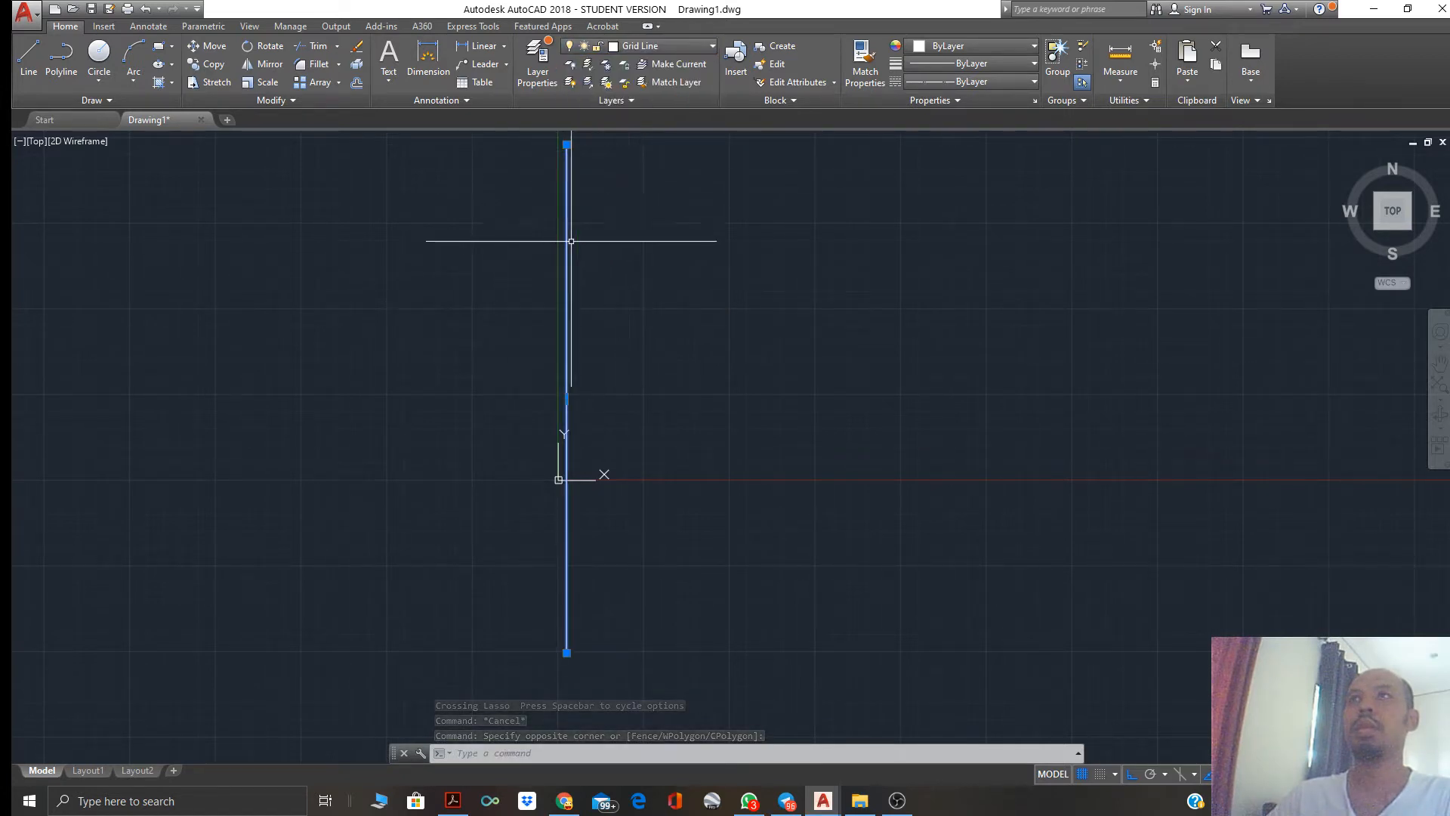
key(Escape)
click(567, 236)
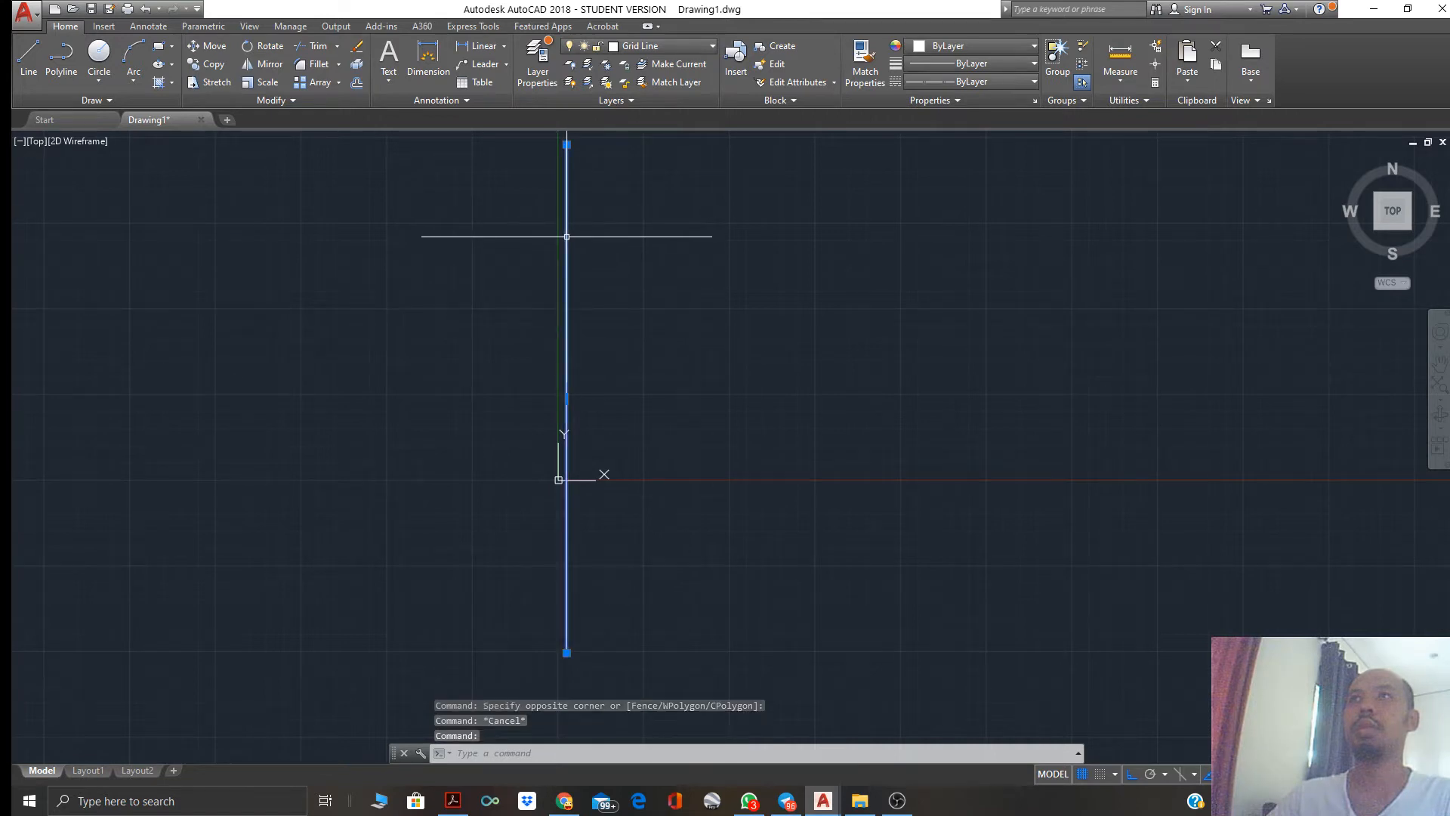
key(Escape)
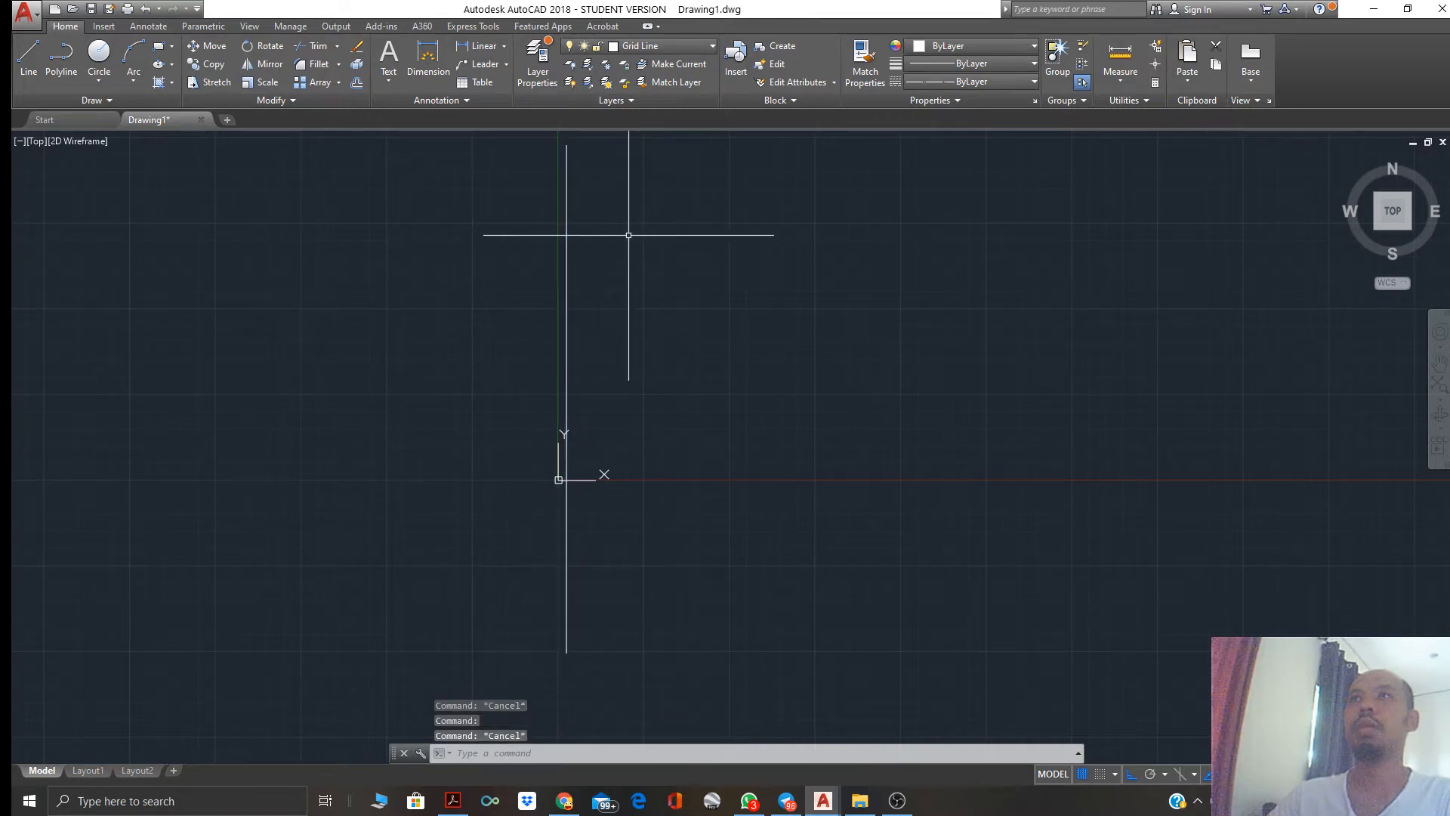
Offset the vertical grid line by 2000 on the side away from the Y axis
click(596, 259)
click(525, 247)
text(o)
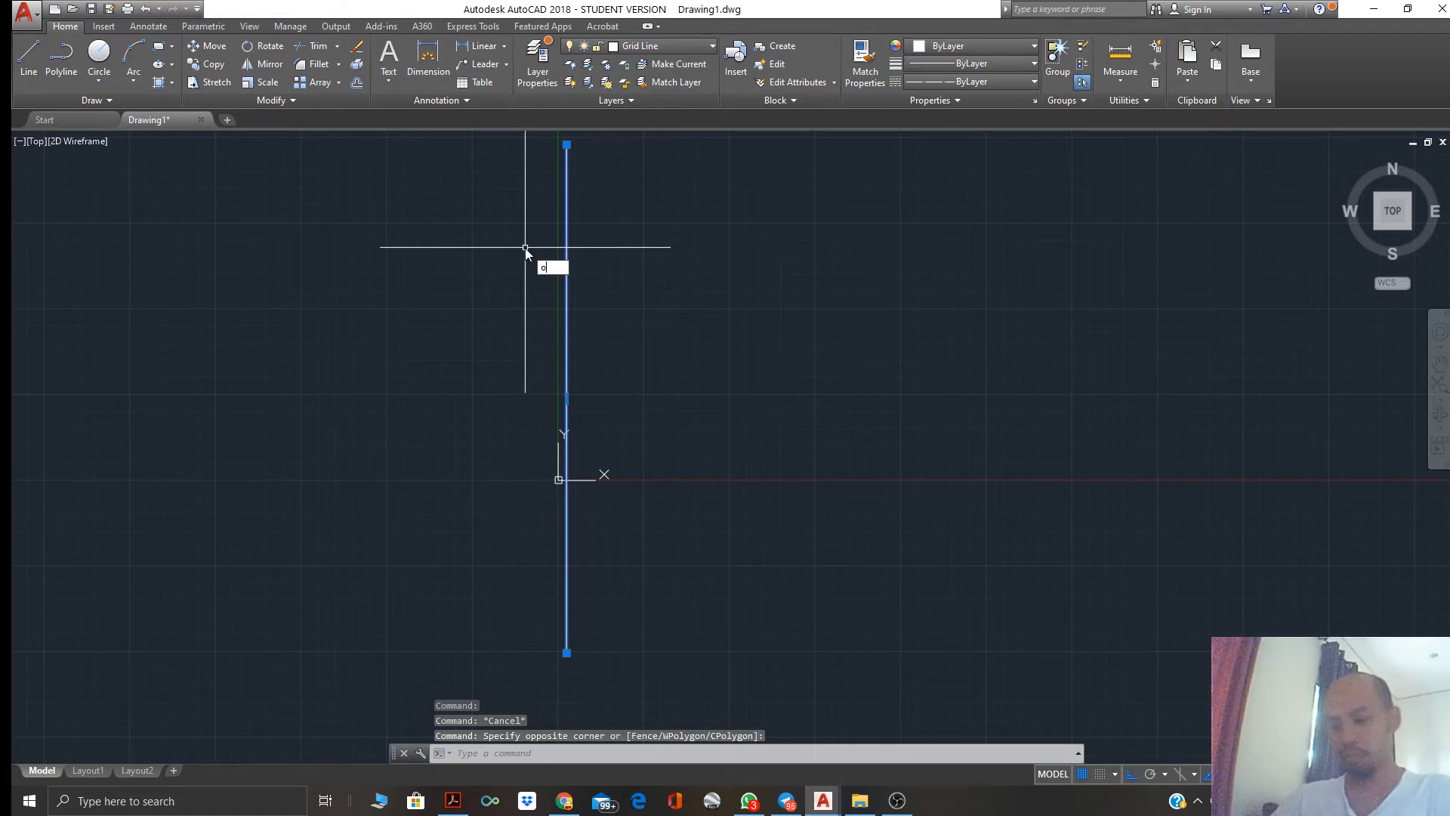
key(Return)
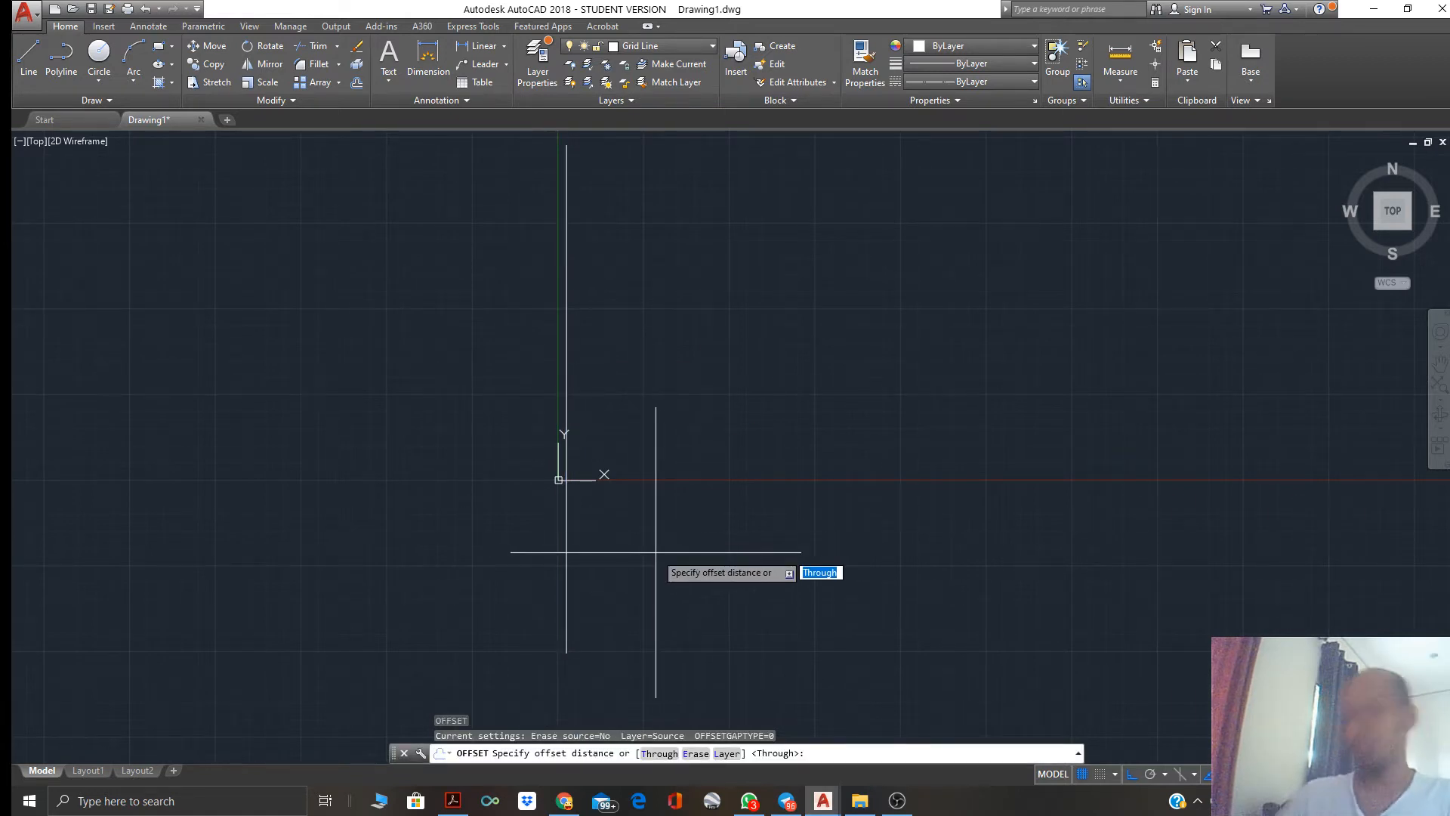
text(2000)
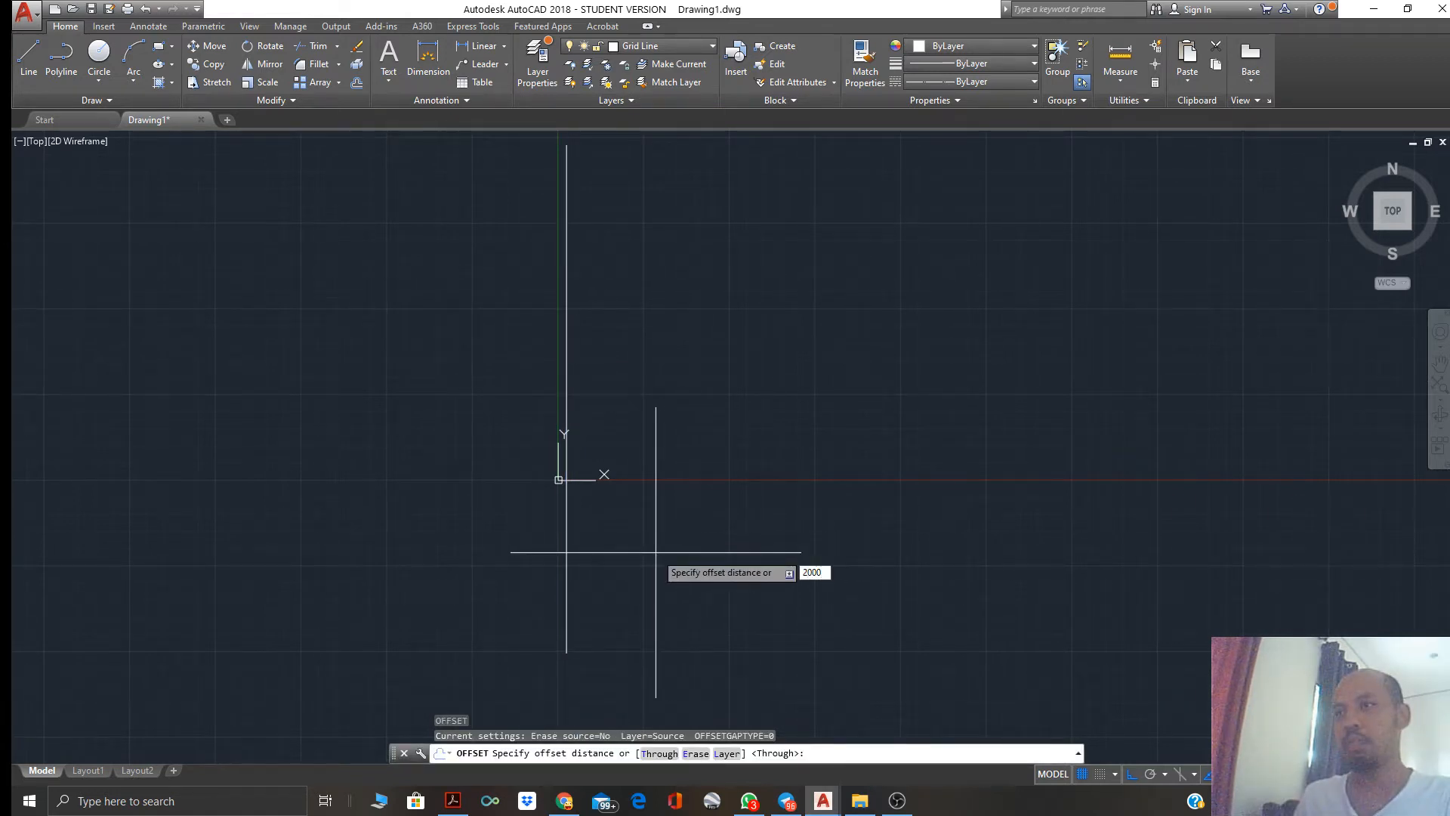
key(Return)
click(567, 551)
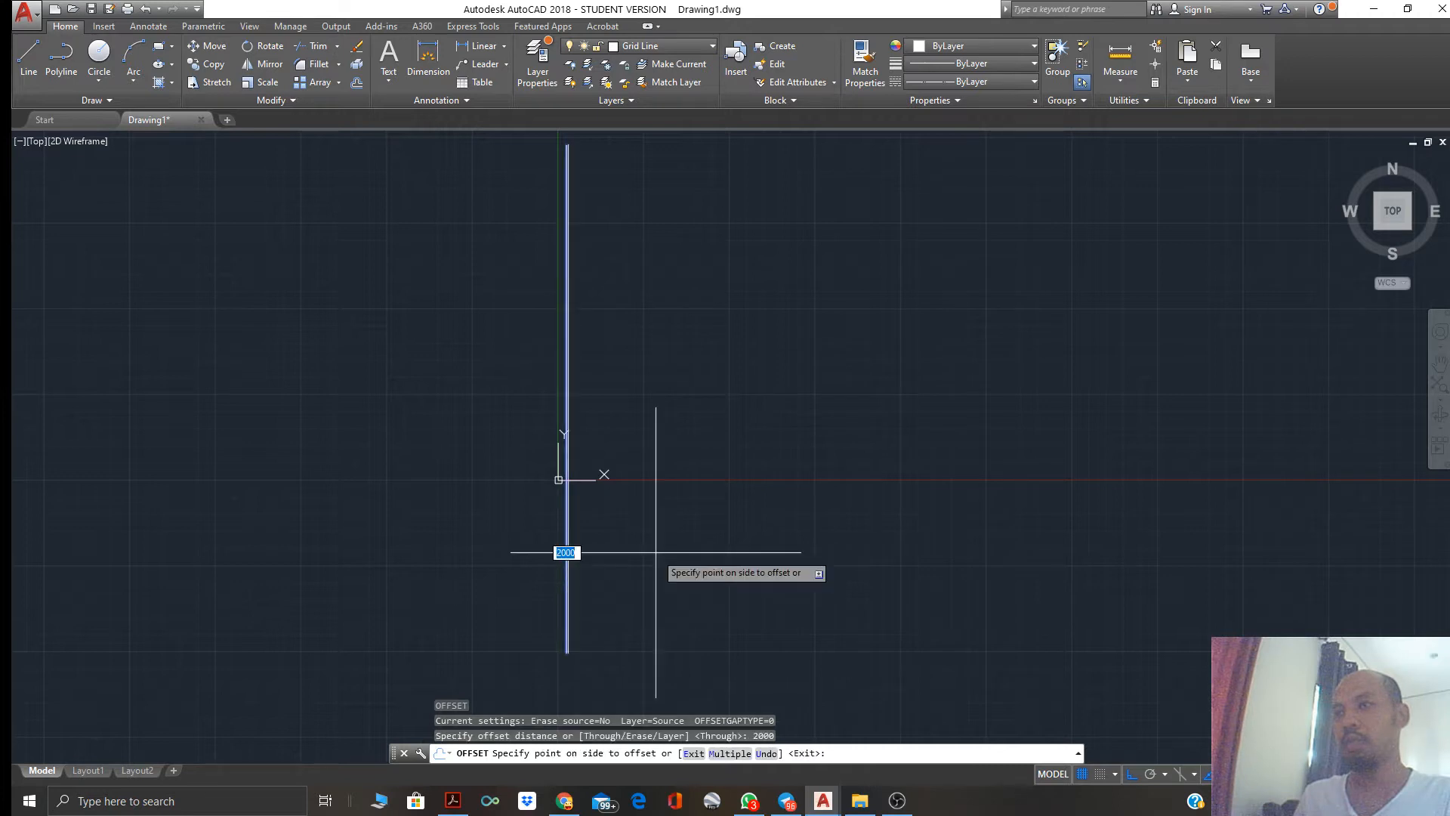
click(585, 465)
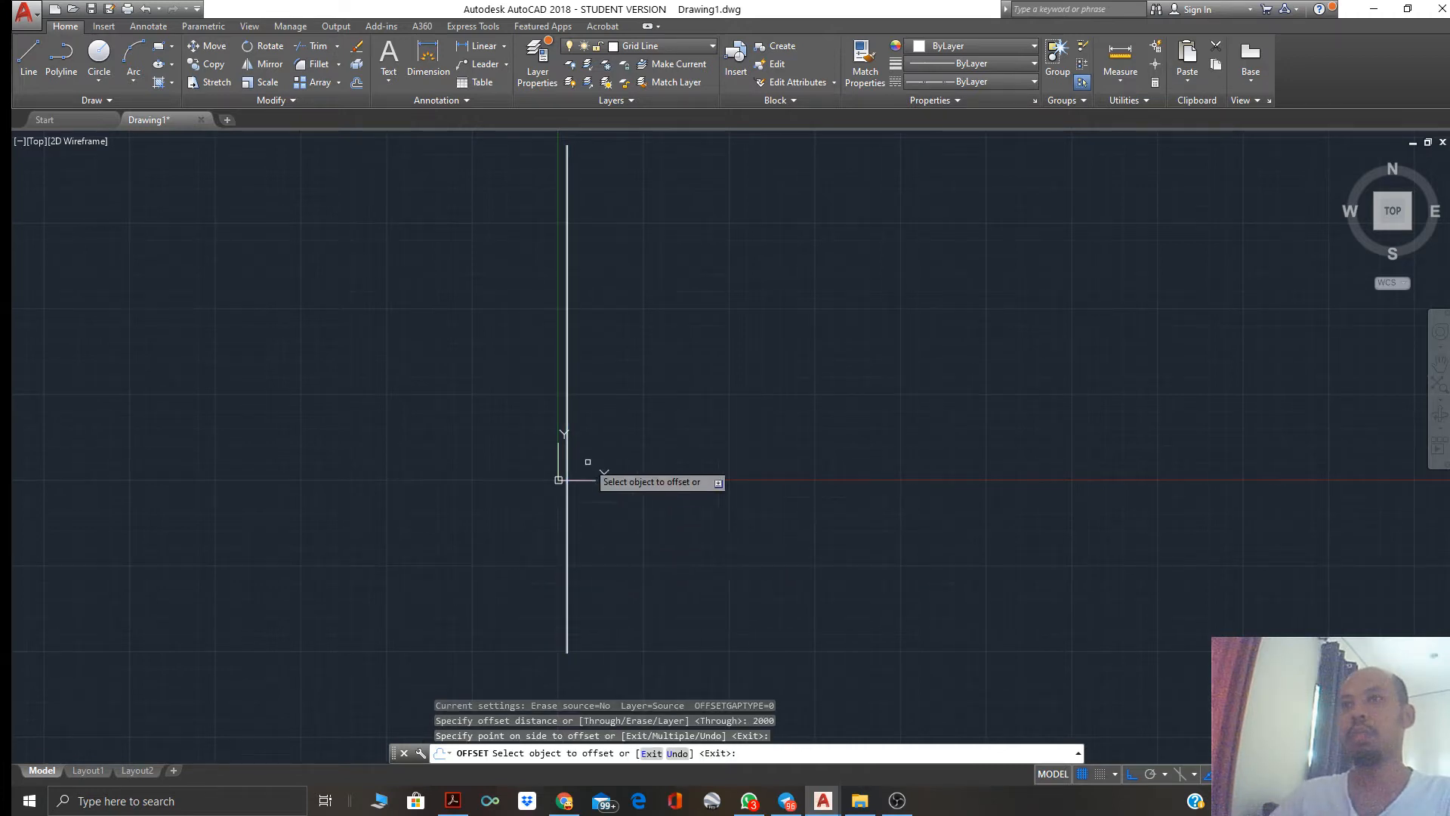
key(Escape)
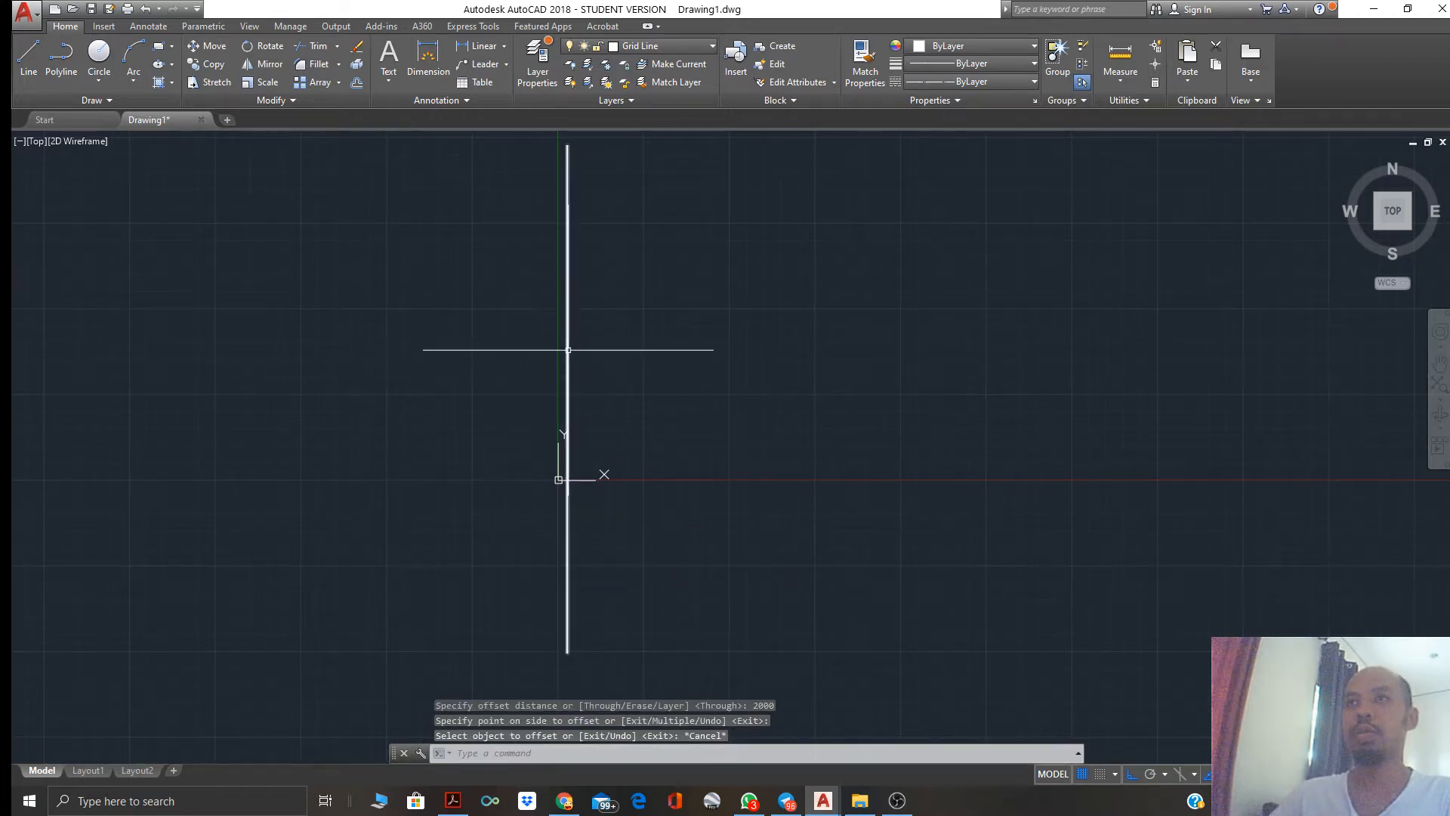
Offset the second vertical grid line a further 2000 away from the first one to make a third
scroll(569, 350, up, 4)
scroll(488, 360, up, 4)
scroll(709, 333, up, 1)
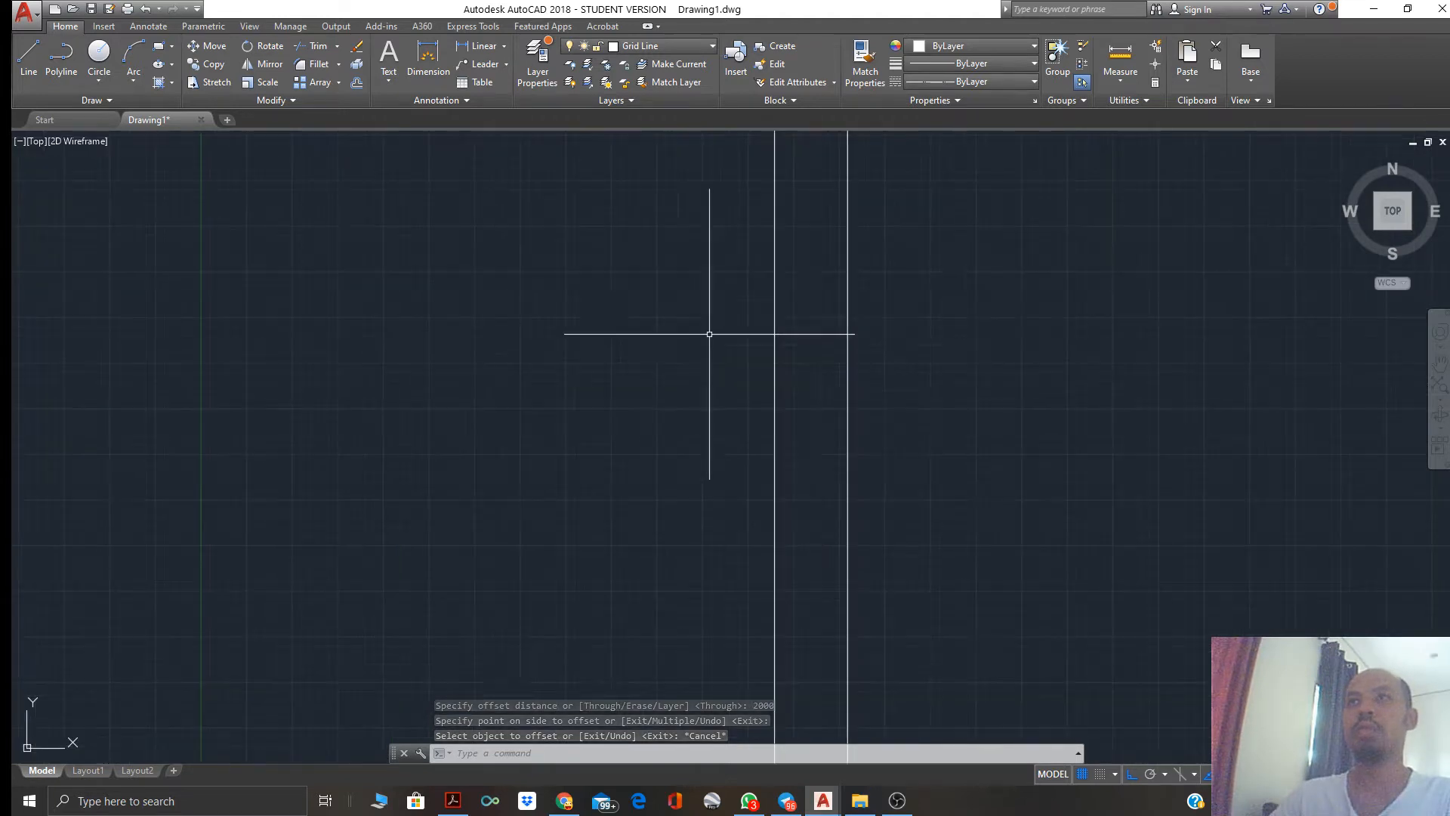
middle_drag(801, 350, 437, 411)
scroll(722, 401, up, 5)
scroll(408, 411, down, 2)
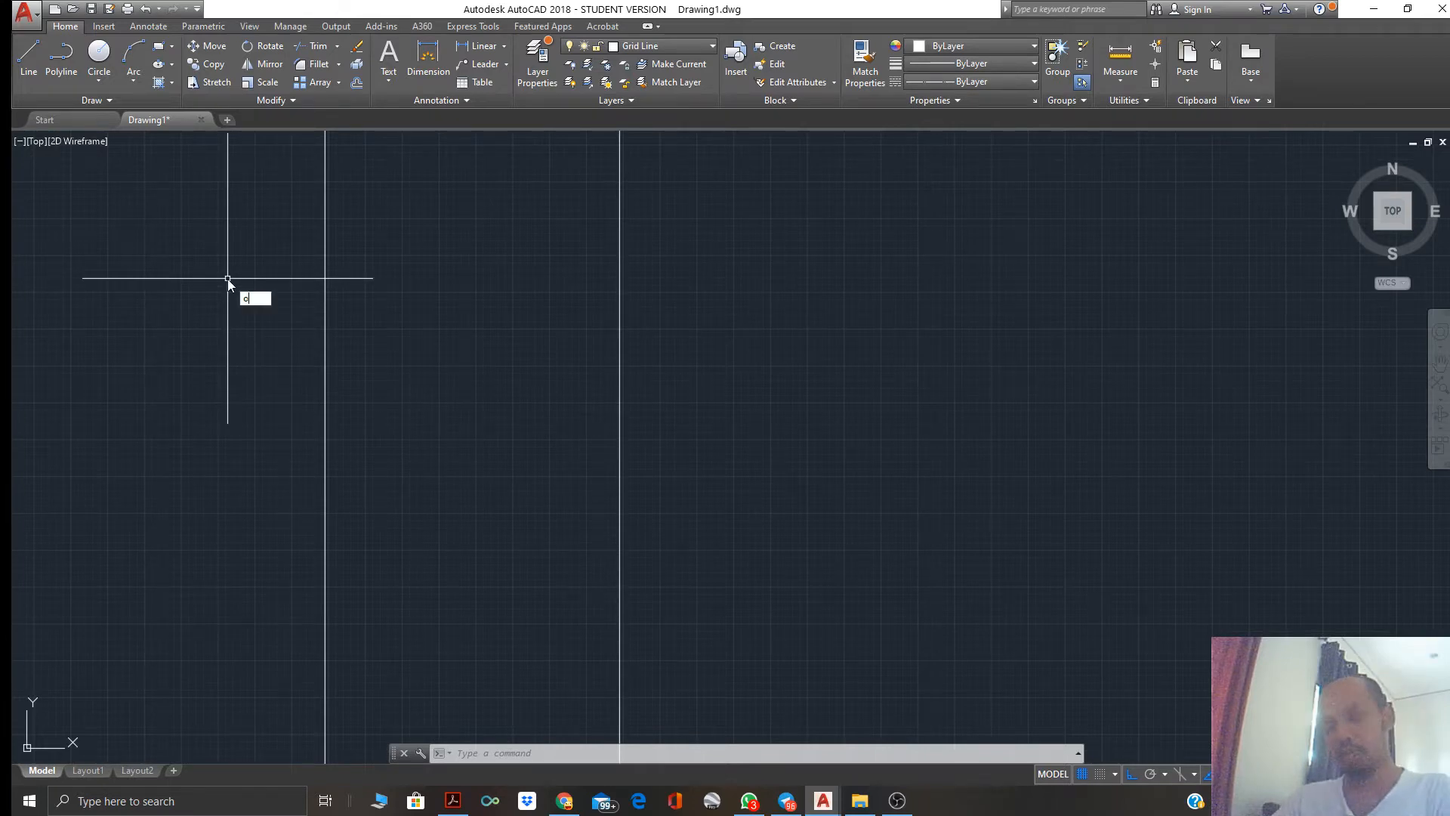
key(Return)
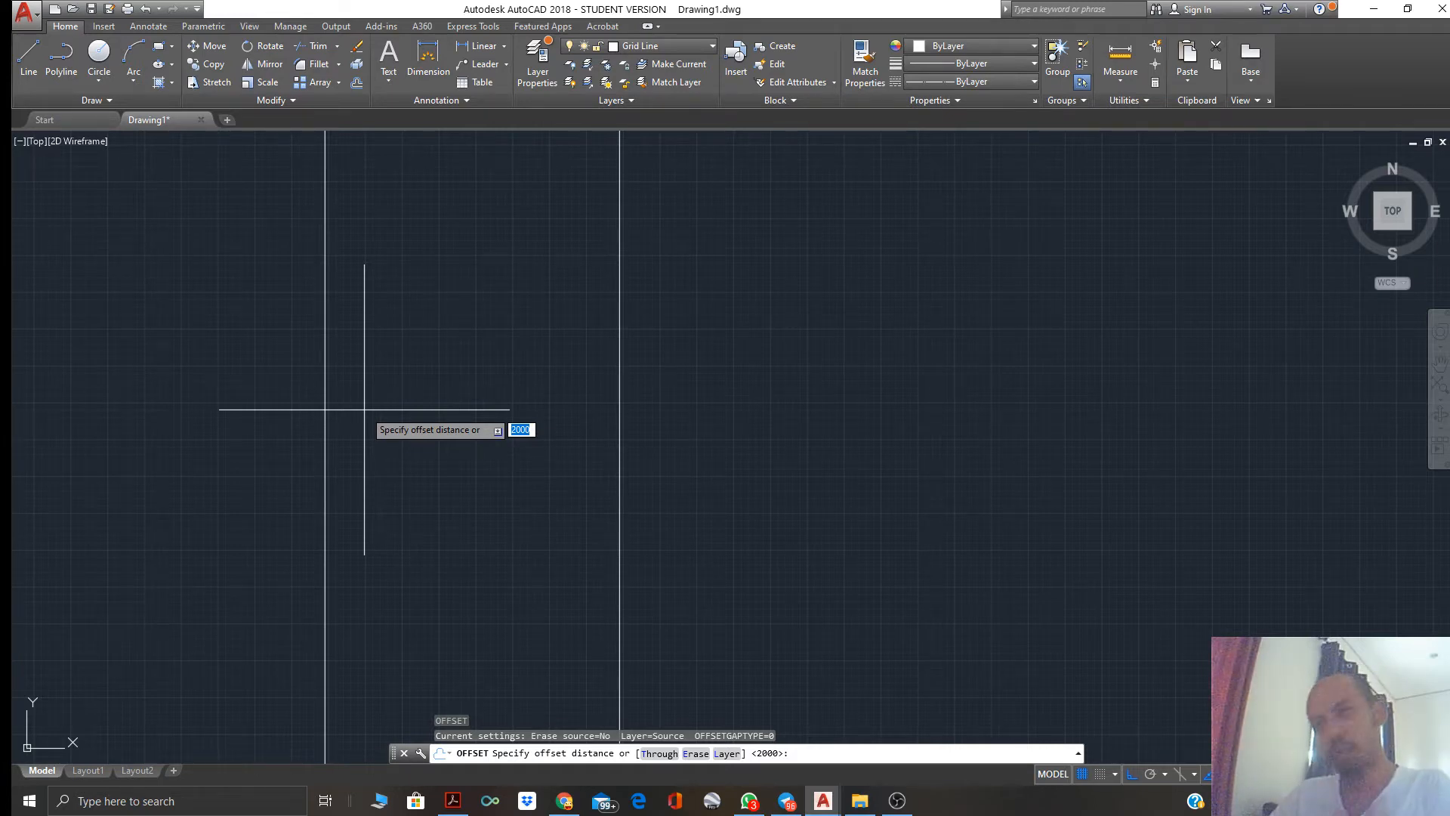
key(Return)
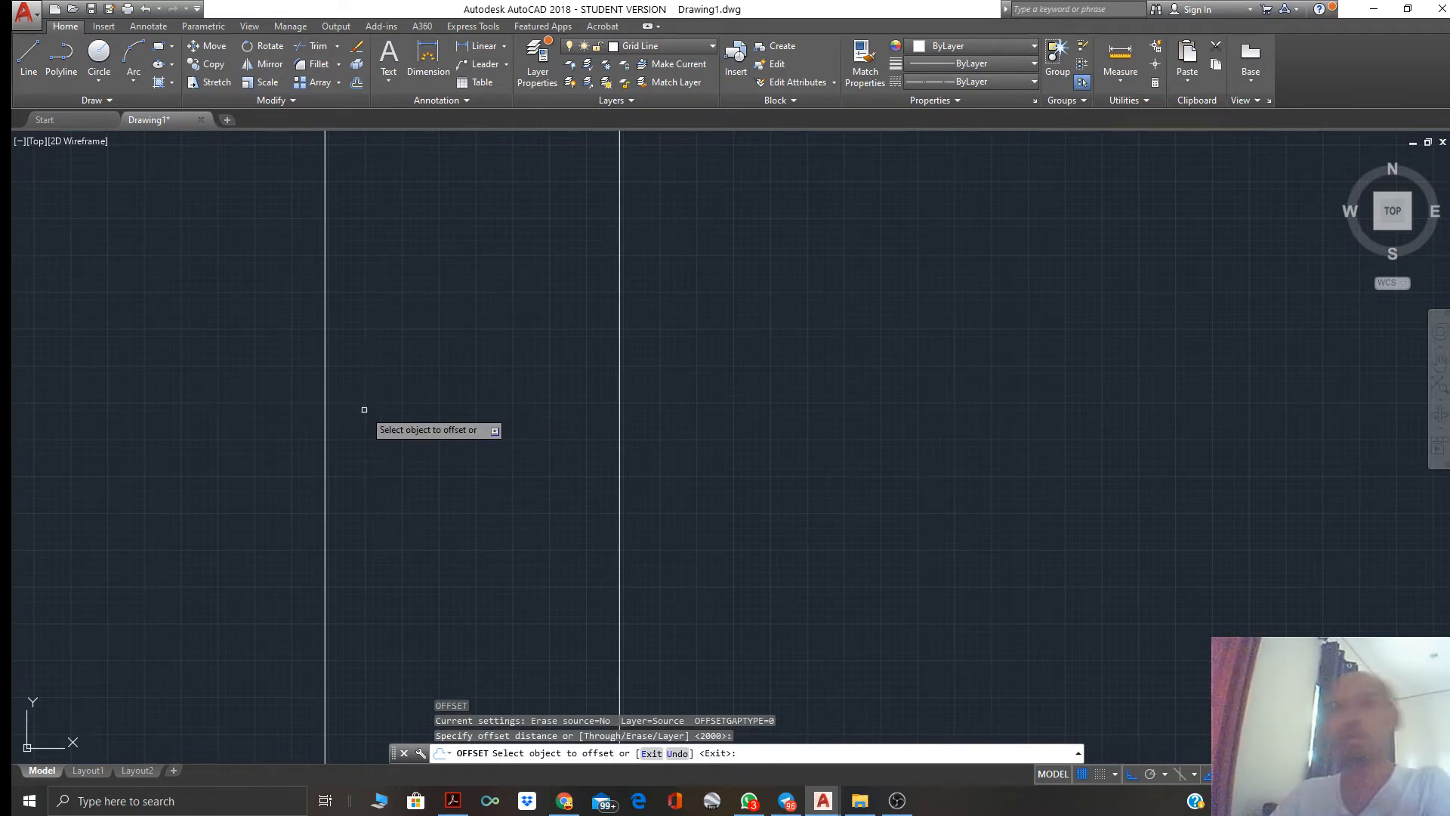
click(619, 404)
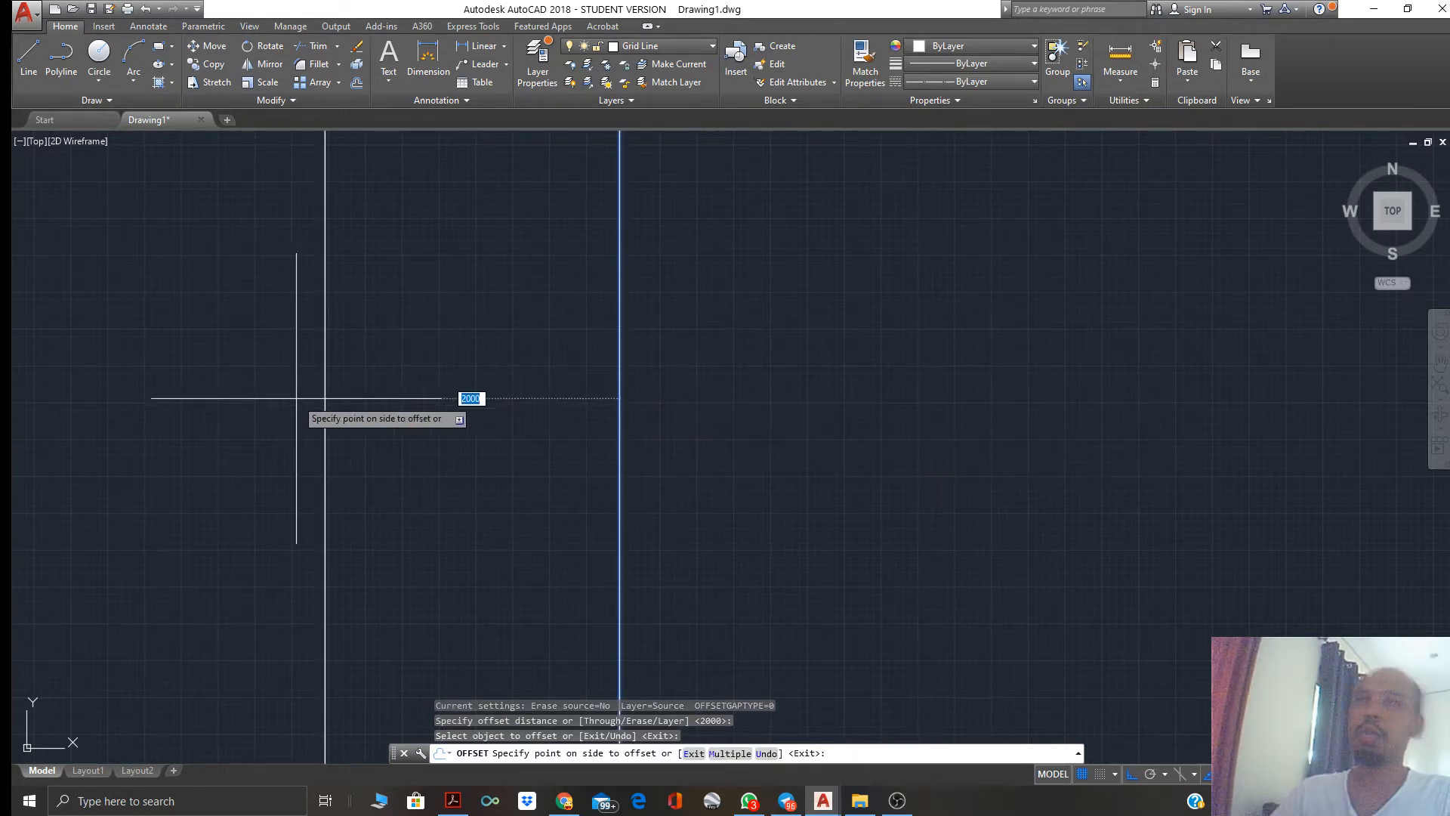
click(976, 412)
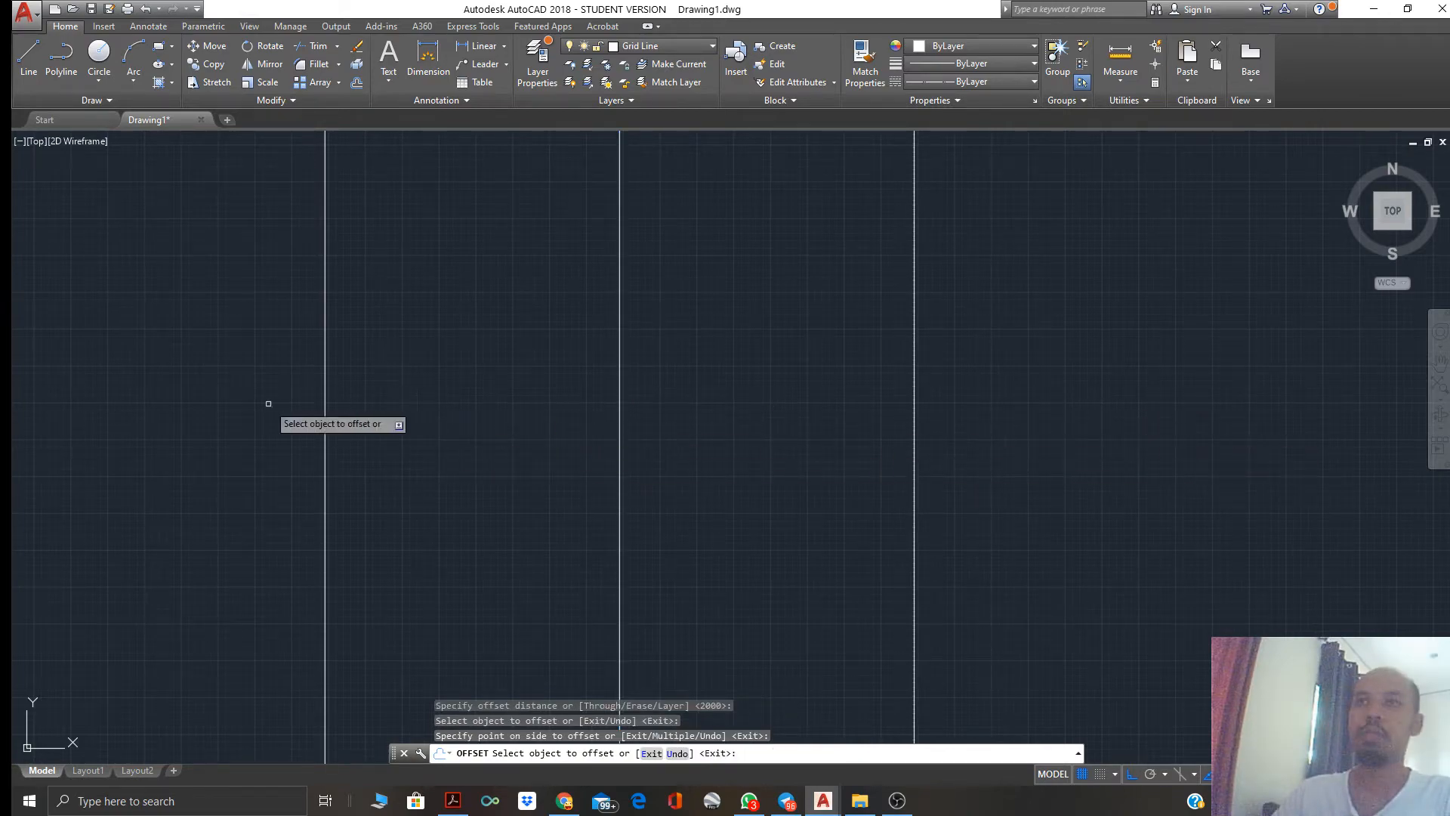
Switch to the reference layout plan in Acrobat to check the spacing of grid lines 1 to 3, and return to AutoCAD, ending the Offset command
click(454, 801)
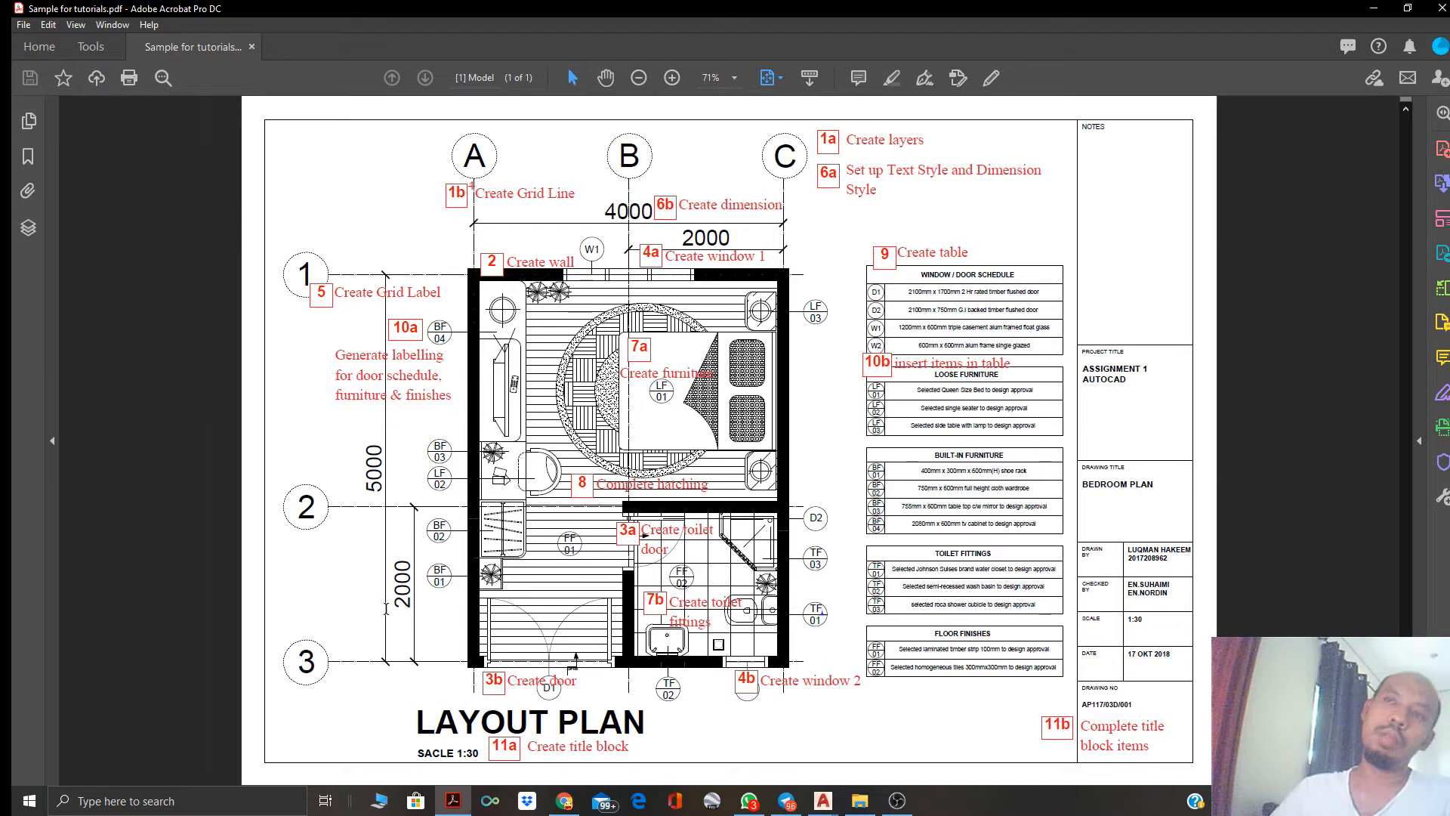
click(398, 300)
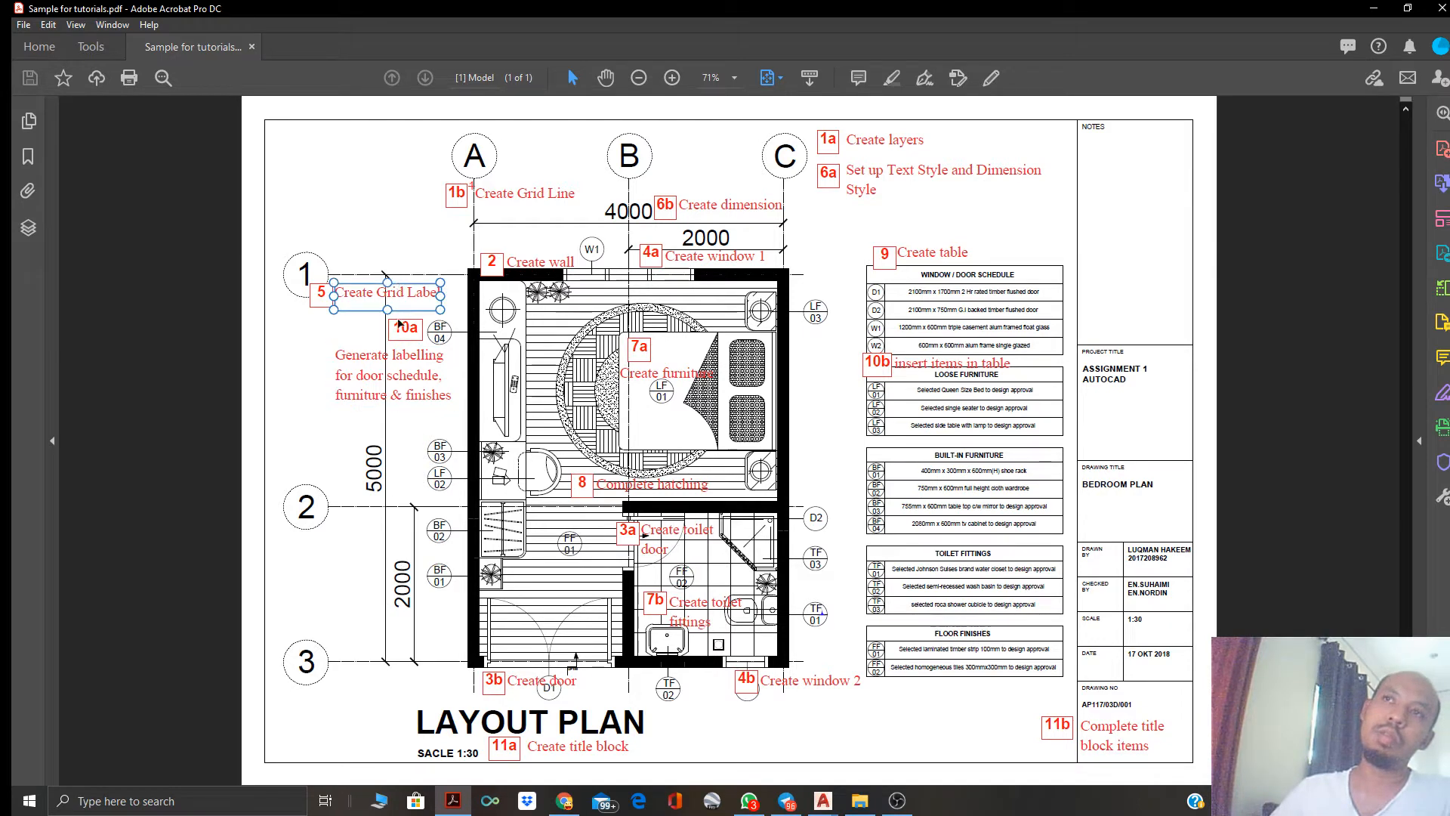
click(393, 478)
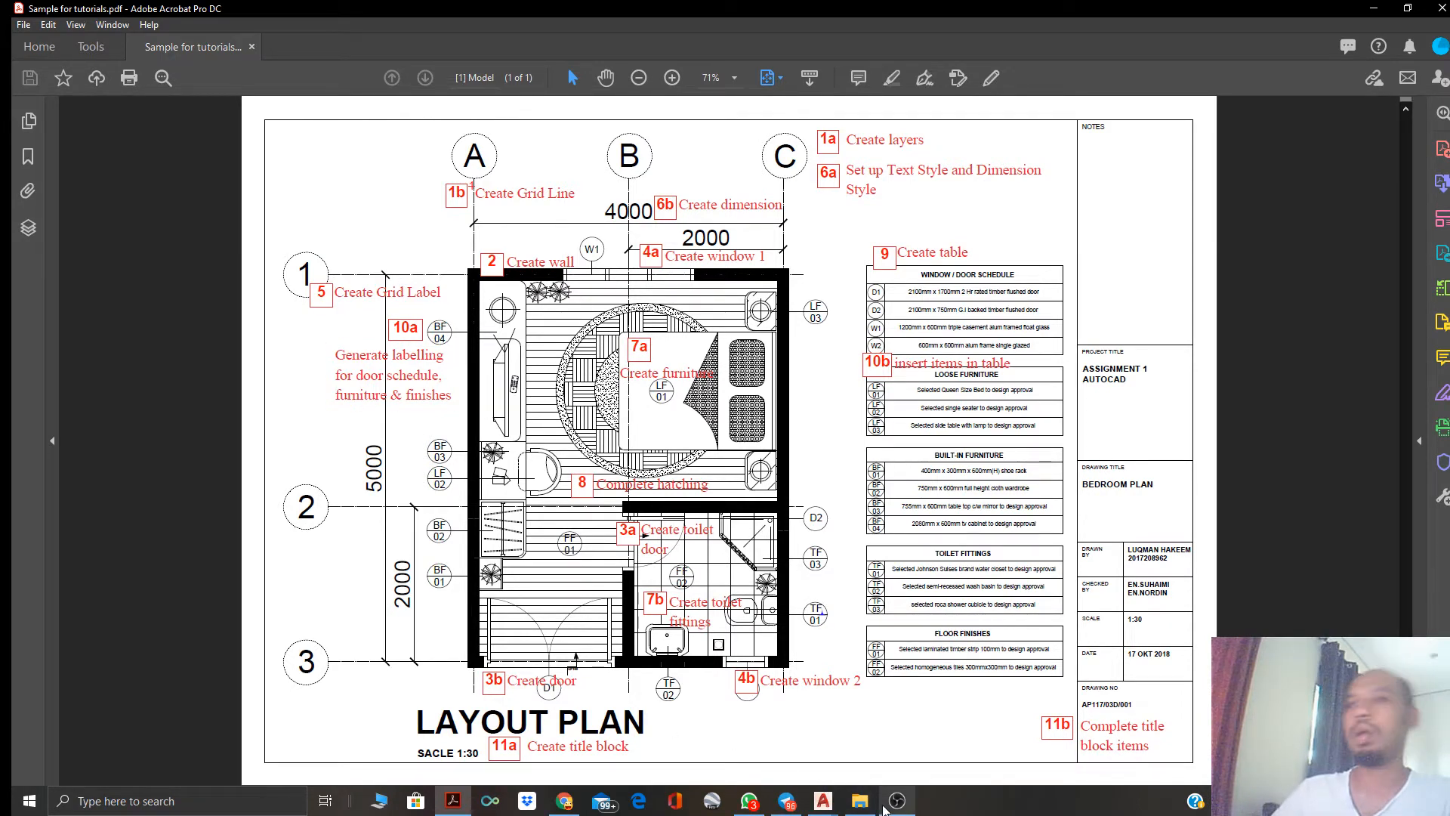
click(824, 801)
click(741, 729)
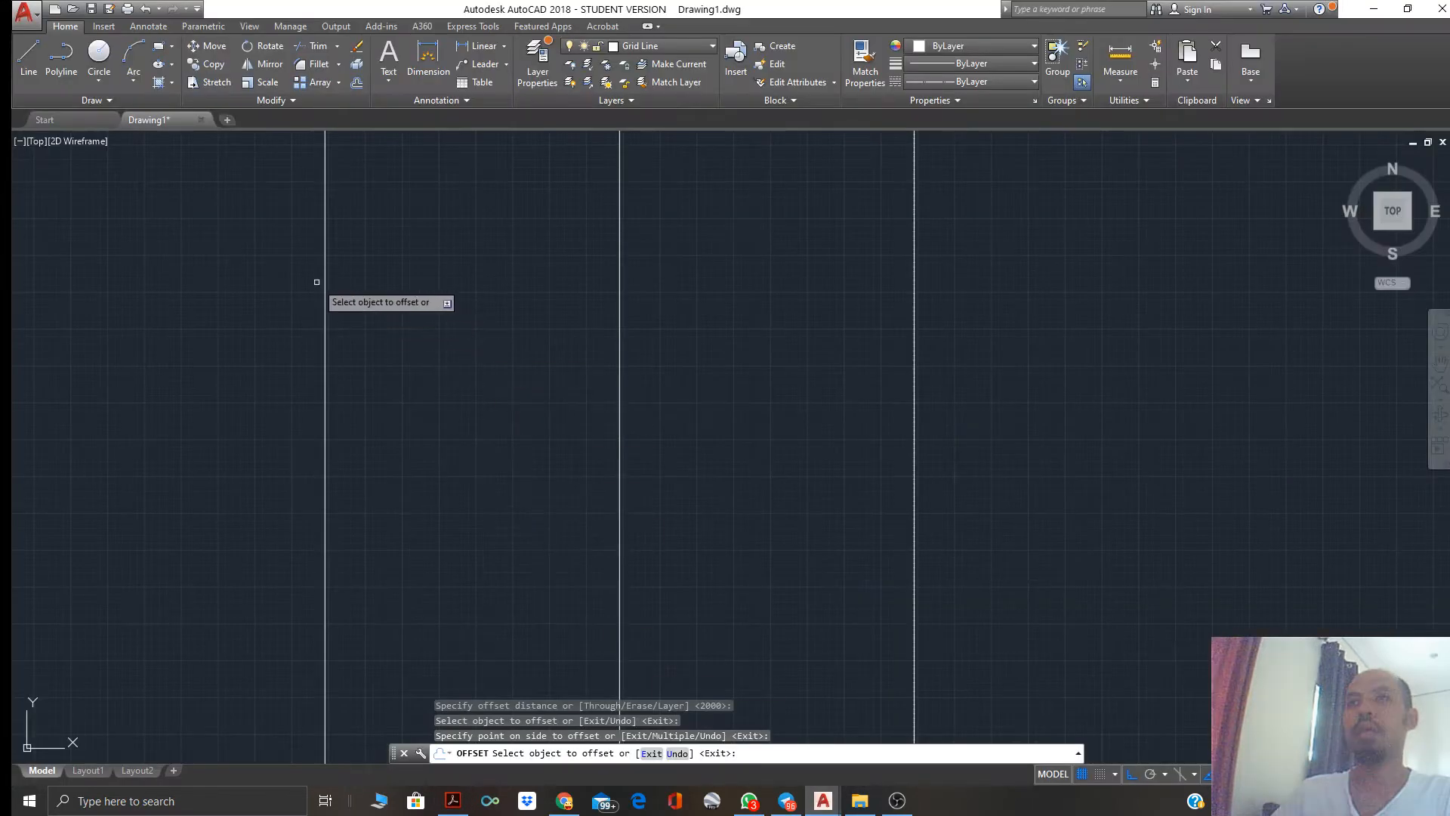
key(Escape)
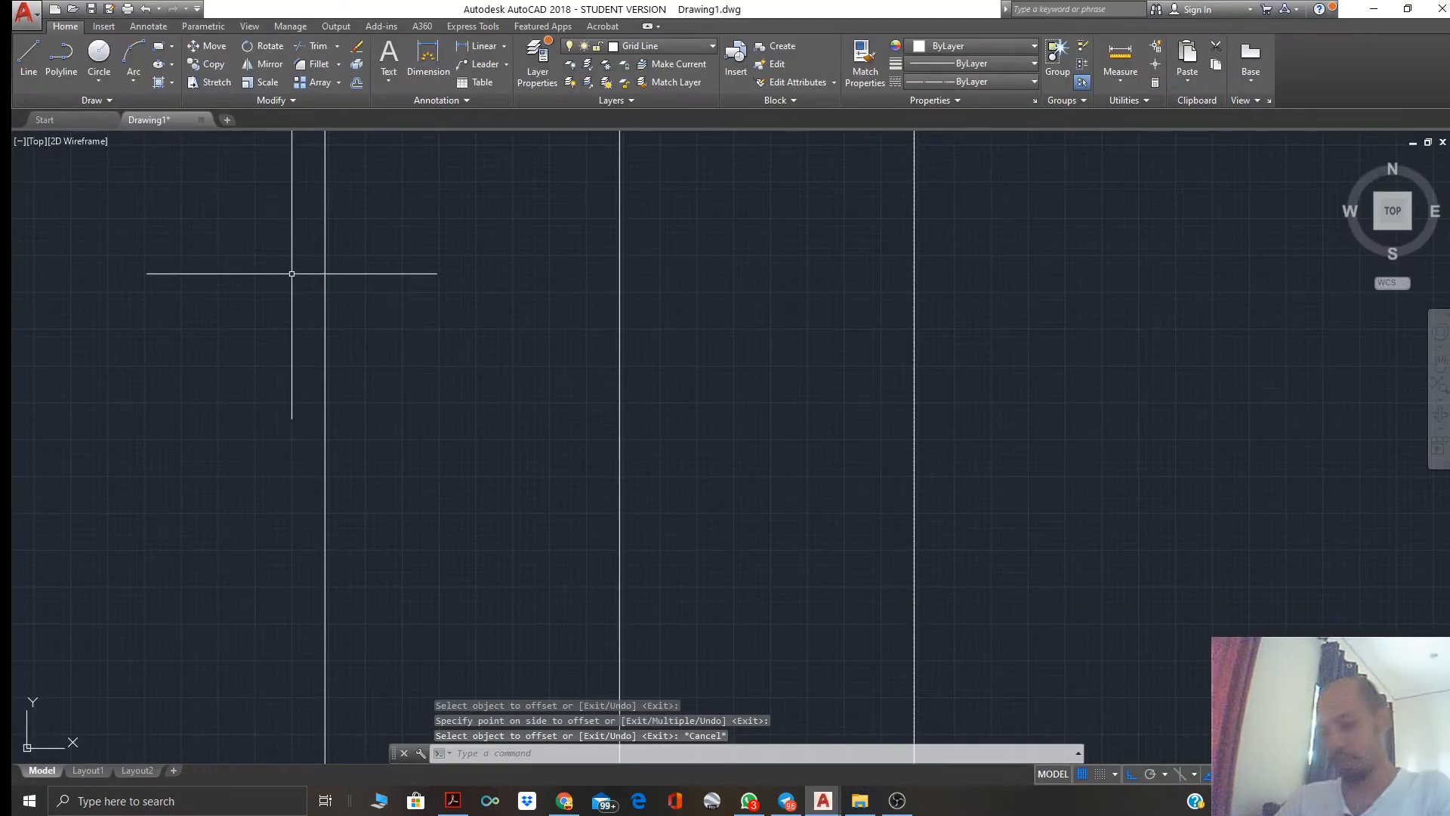
Draw a horizontal polyline about 5400 long across all three vertical grid lines, extending slightly past the outer ones
key(Return)
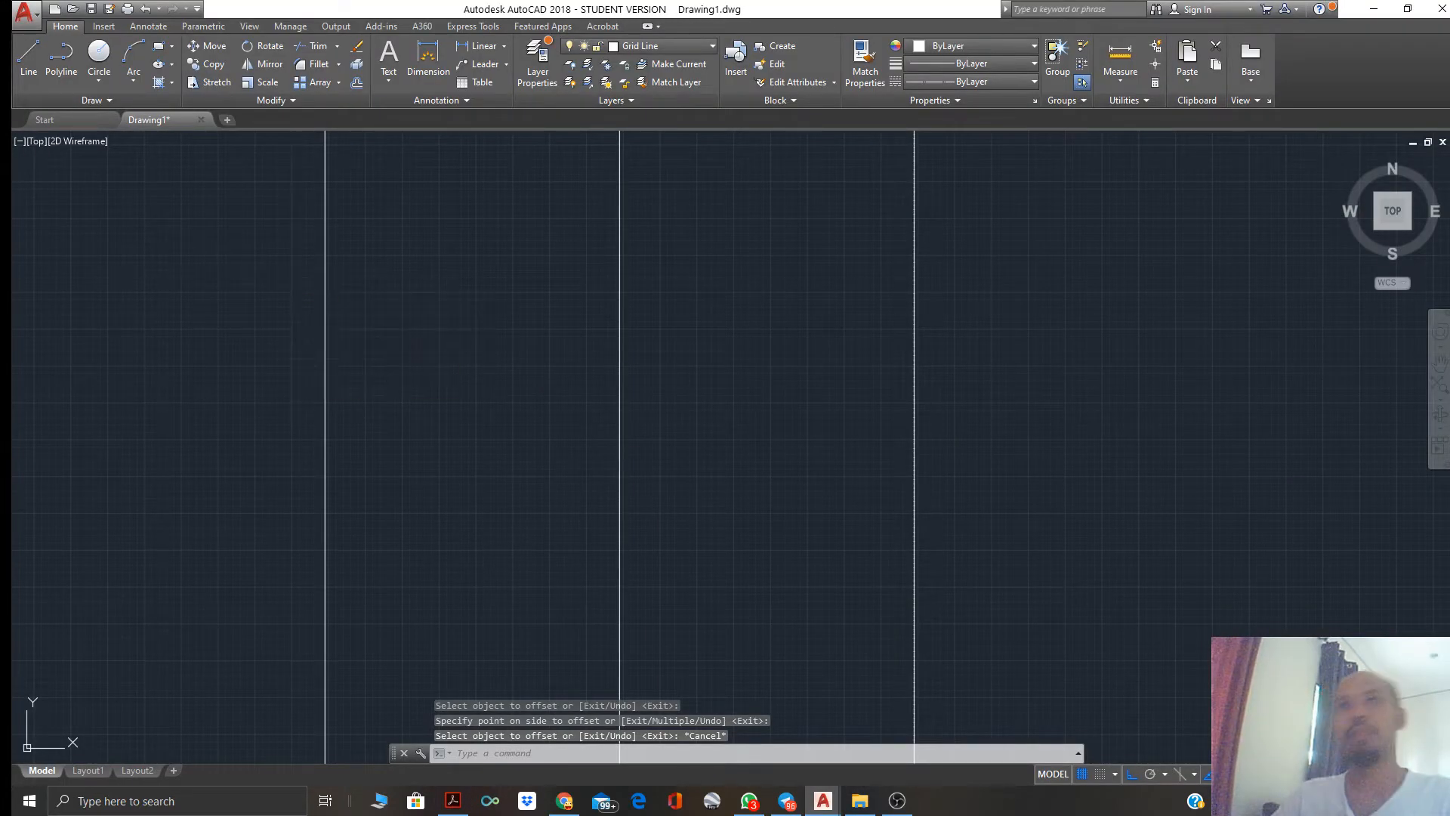
click(217, 254)
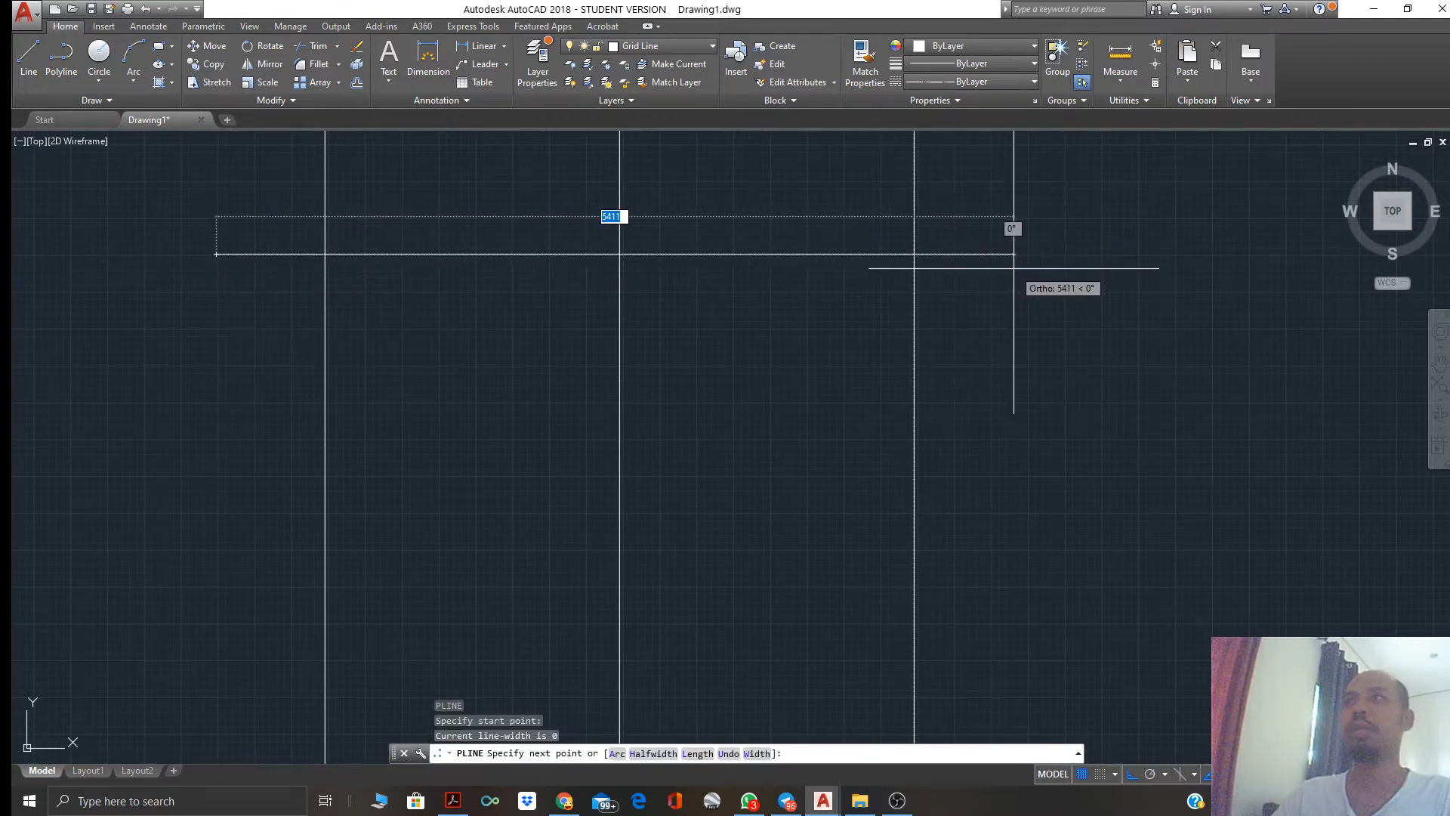
click(1014, 264)
key(Return)
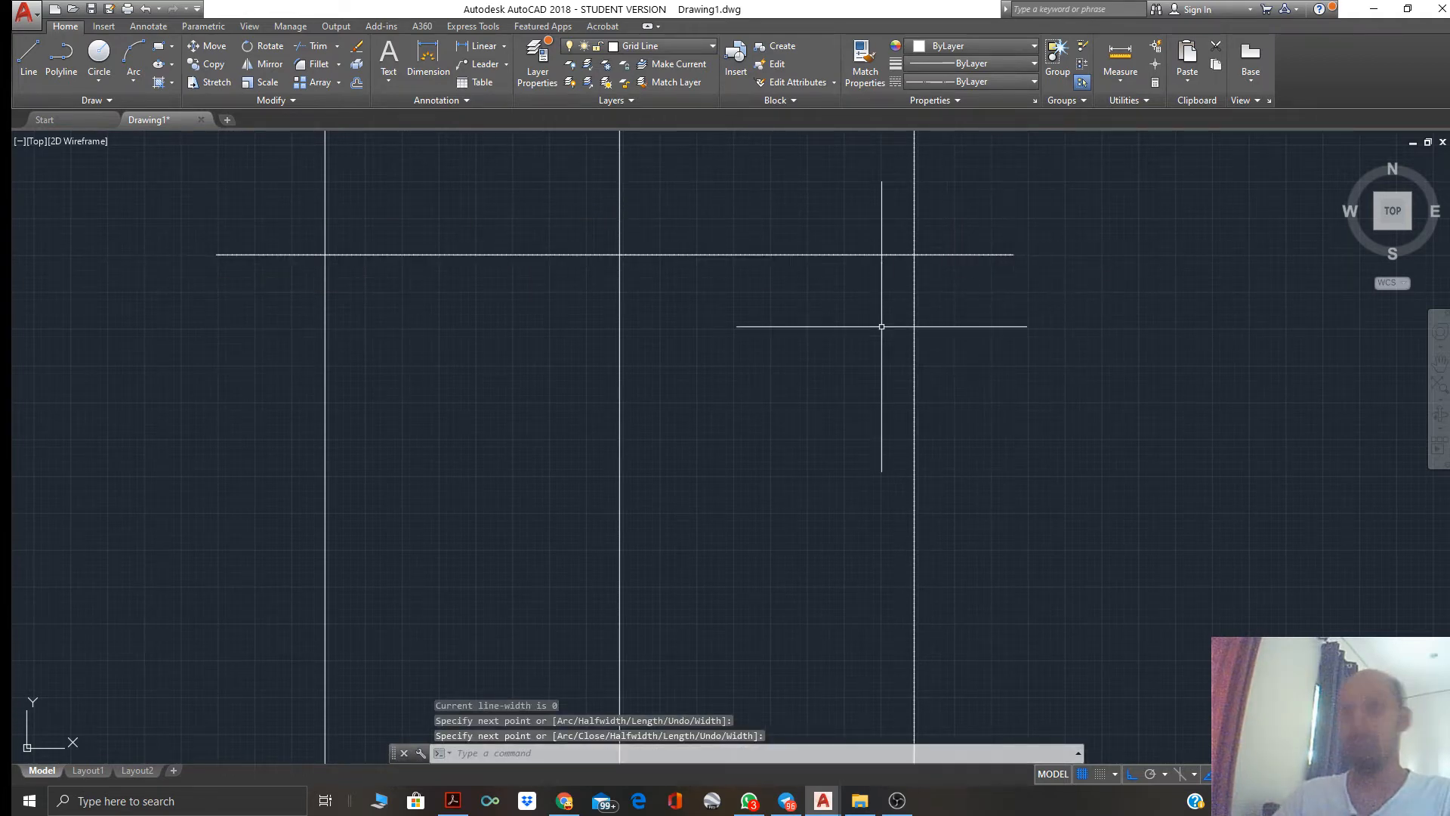
Set the offset distance to 3000 and try to offset the horizontal grid line
text(o)
key(Return)
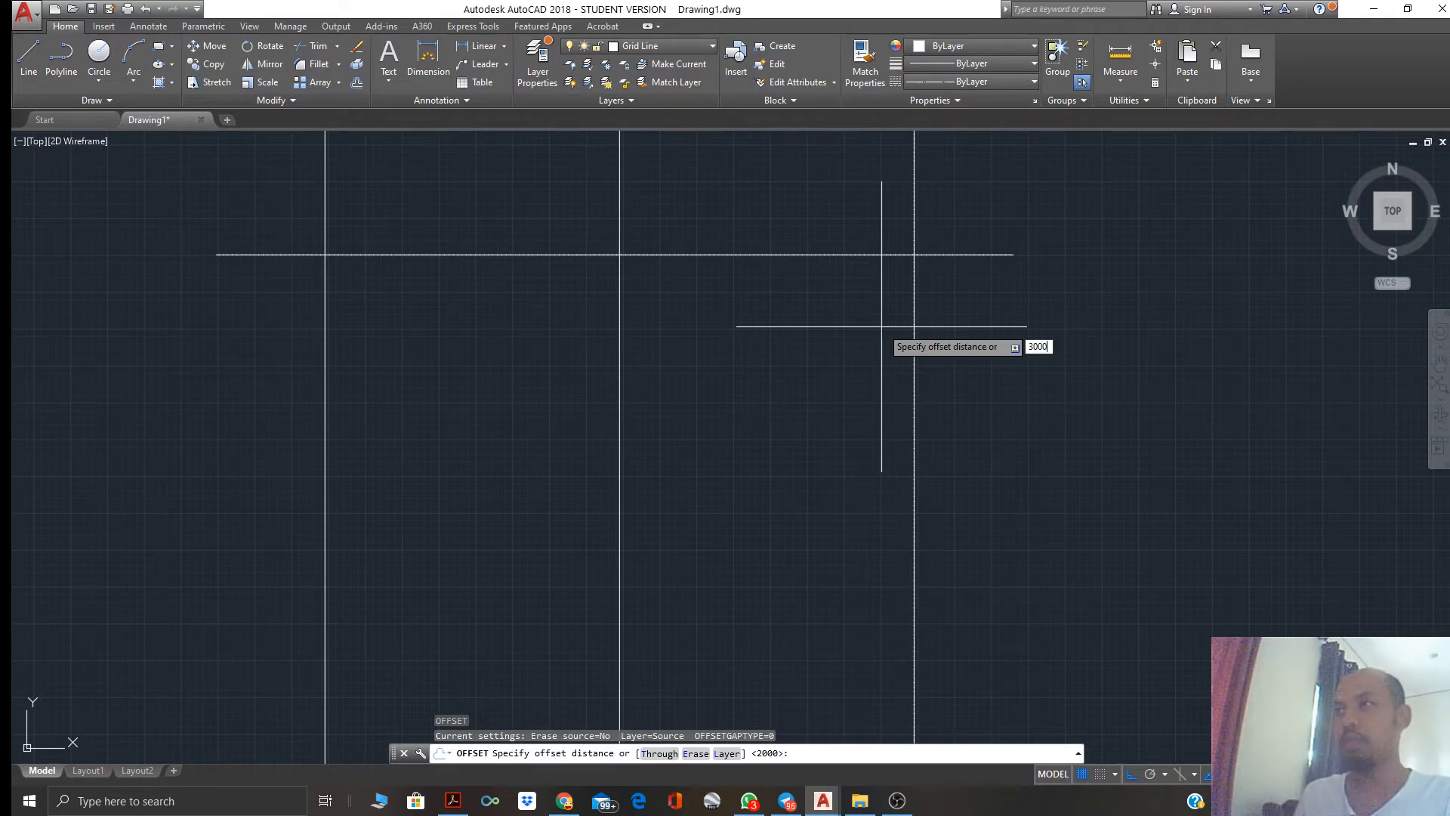
text(3000)
key(Return)
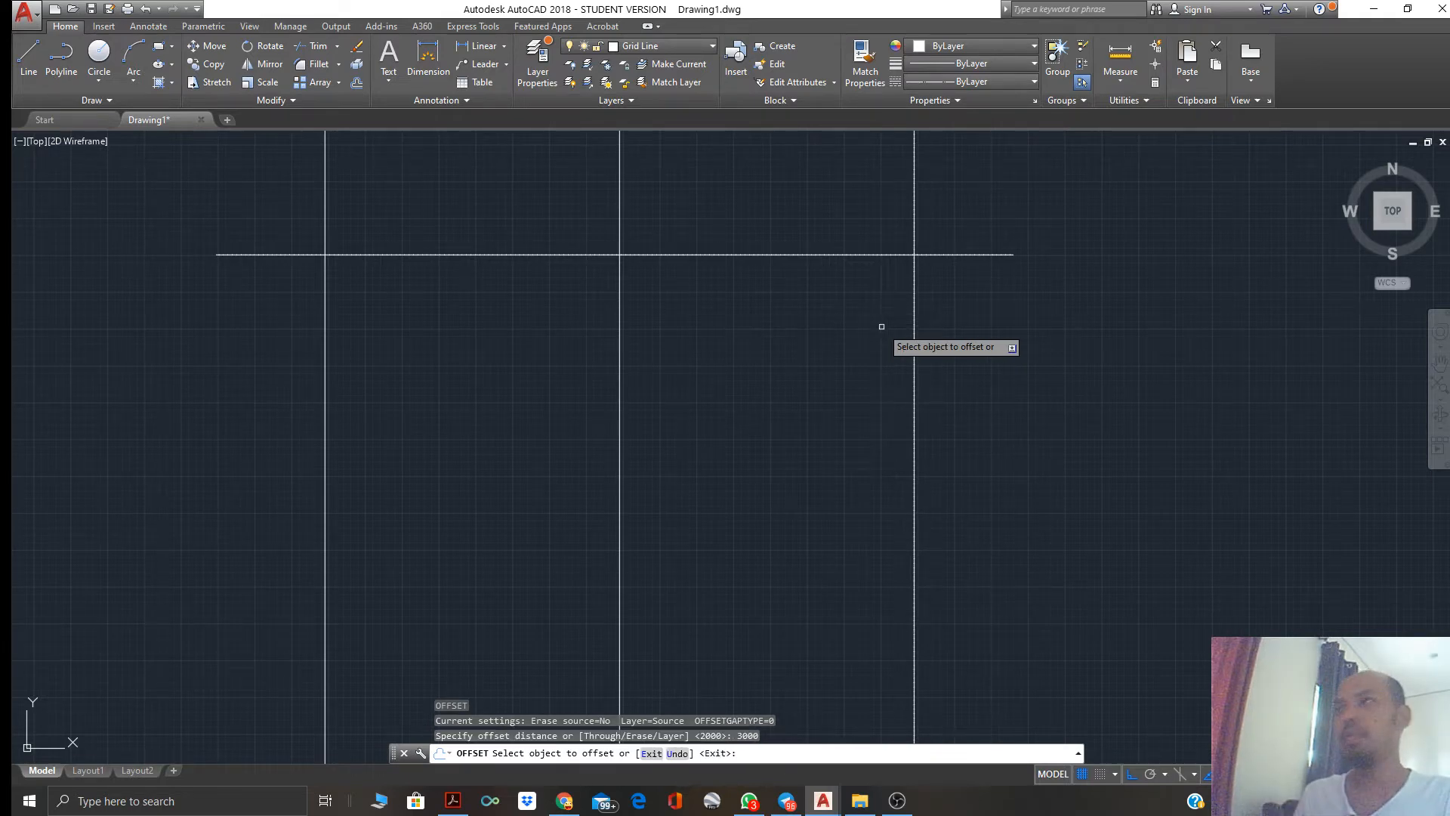
click(879, 255)
key(Return)
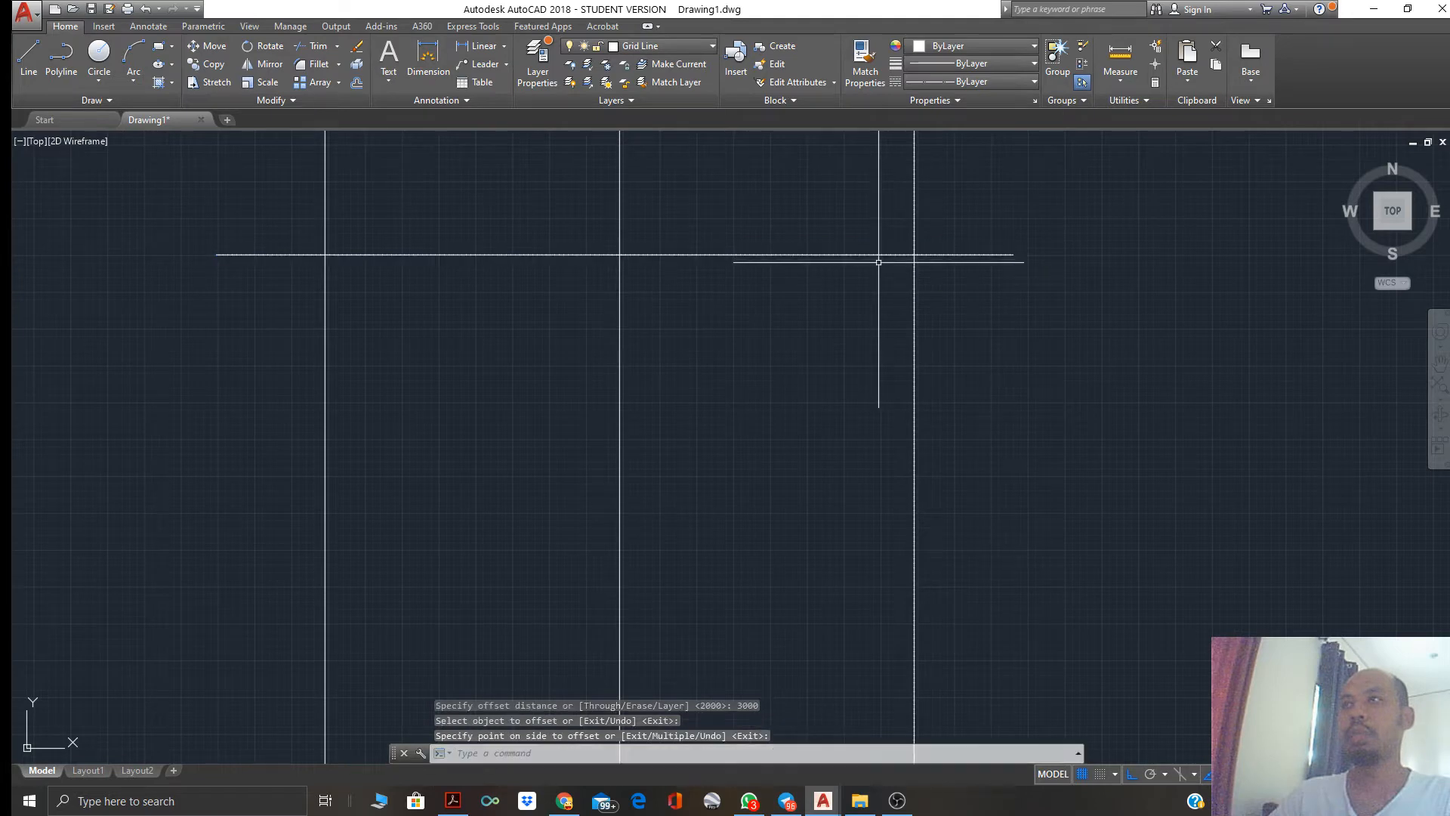
Offset the horizontal grid line 3000 downward, keeping the stored distance, and end the Offset command
key(Return)
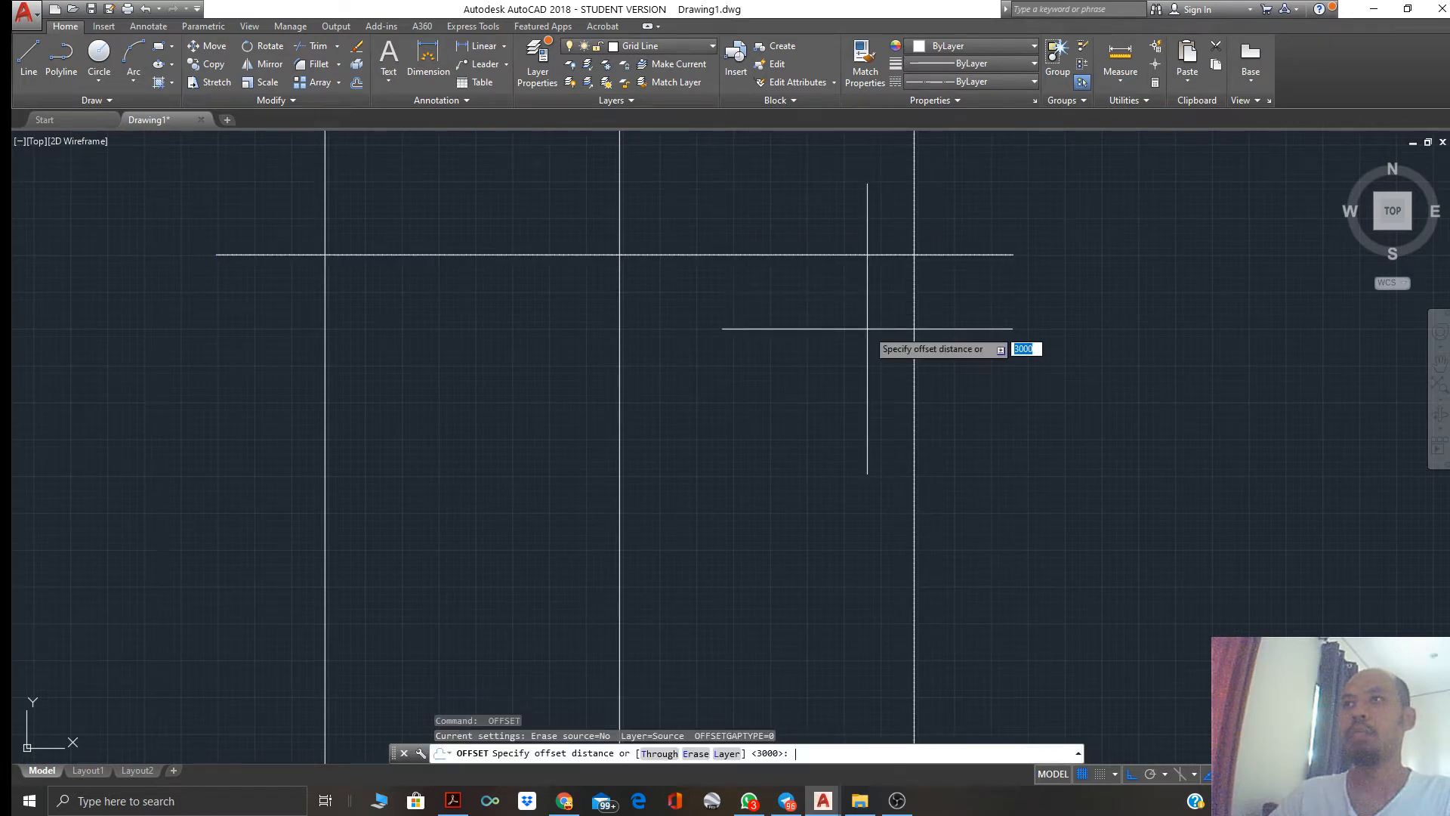
key(Return)
click(871, 255)
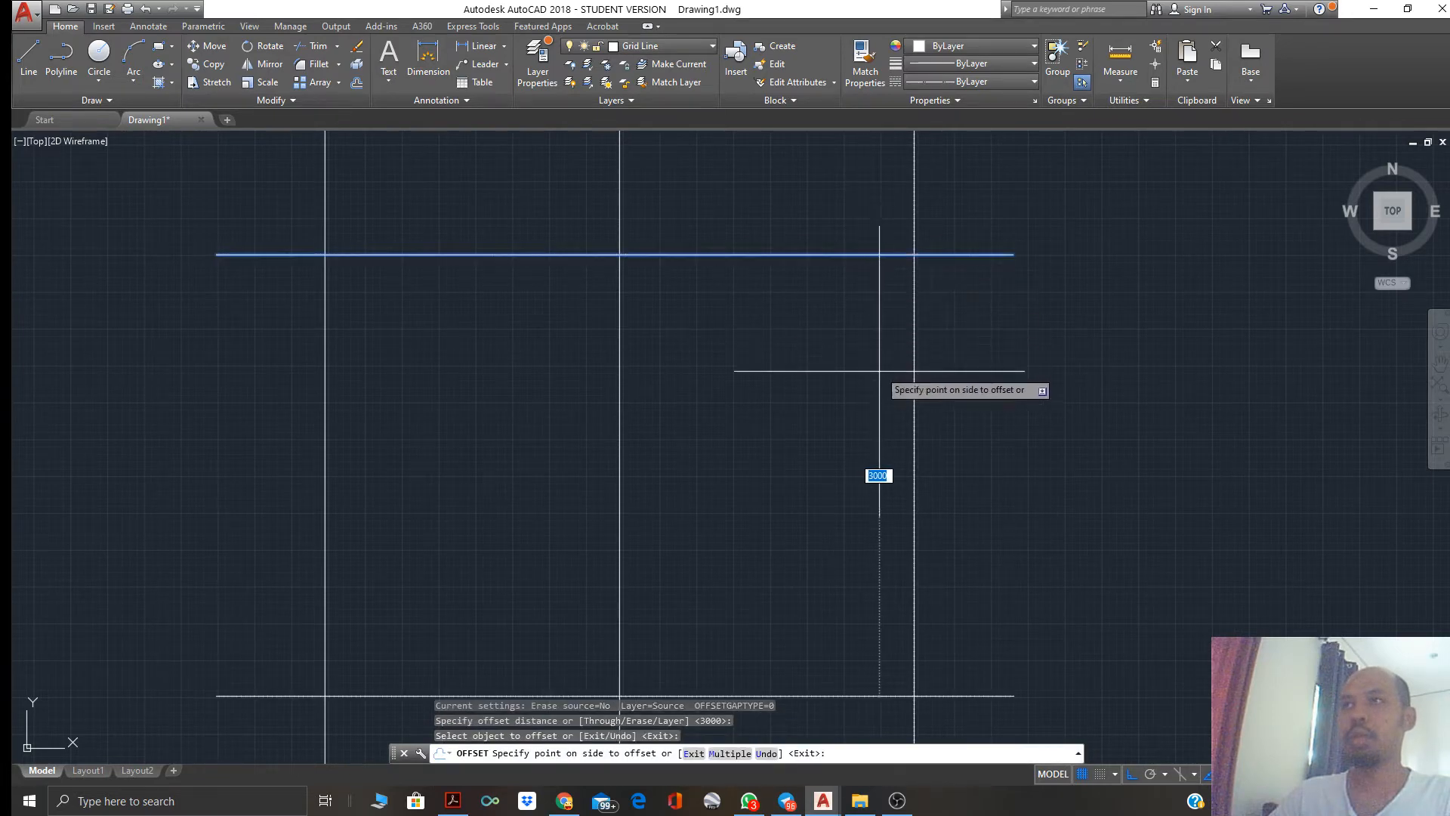
click(879, 453)
scroll(778, 491, down, 6)
middle_drag(778, 557, 697, 495)
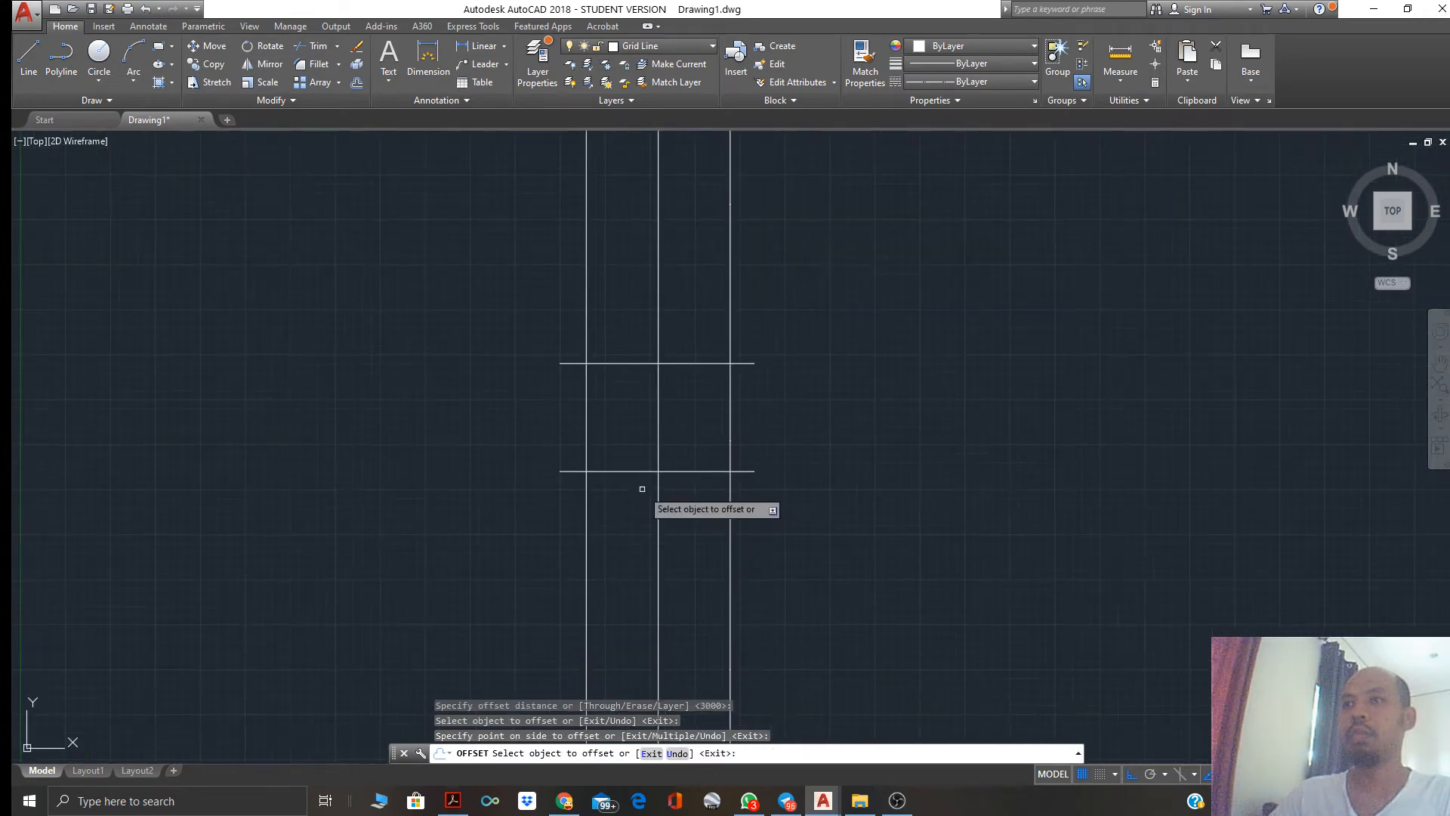
scroll(641, 485, up, 2)
key(Return)
Switch to the reference plan in Acrobat to check the spacing between grid lines 2 and 3, and return to AutoCAD
click(453, 801)
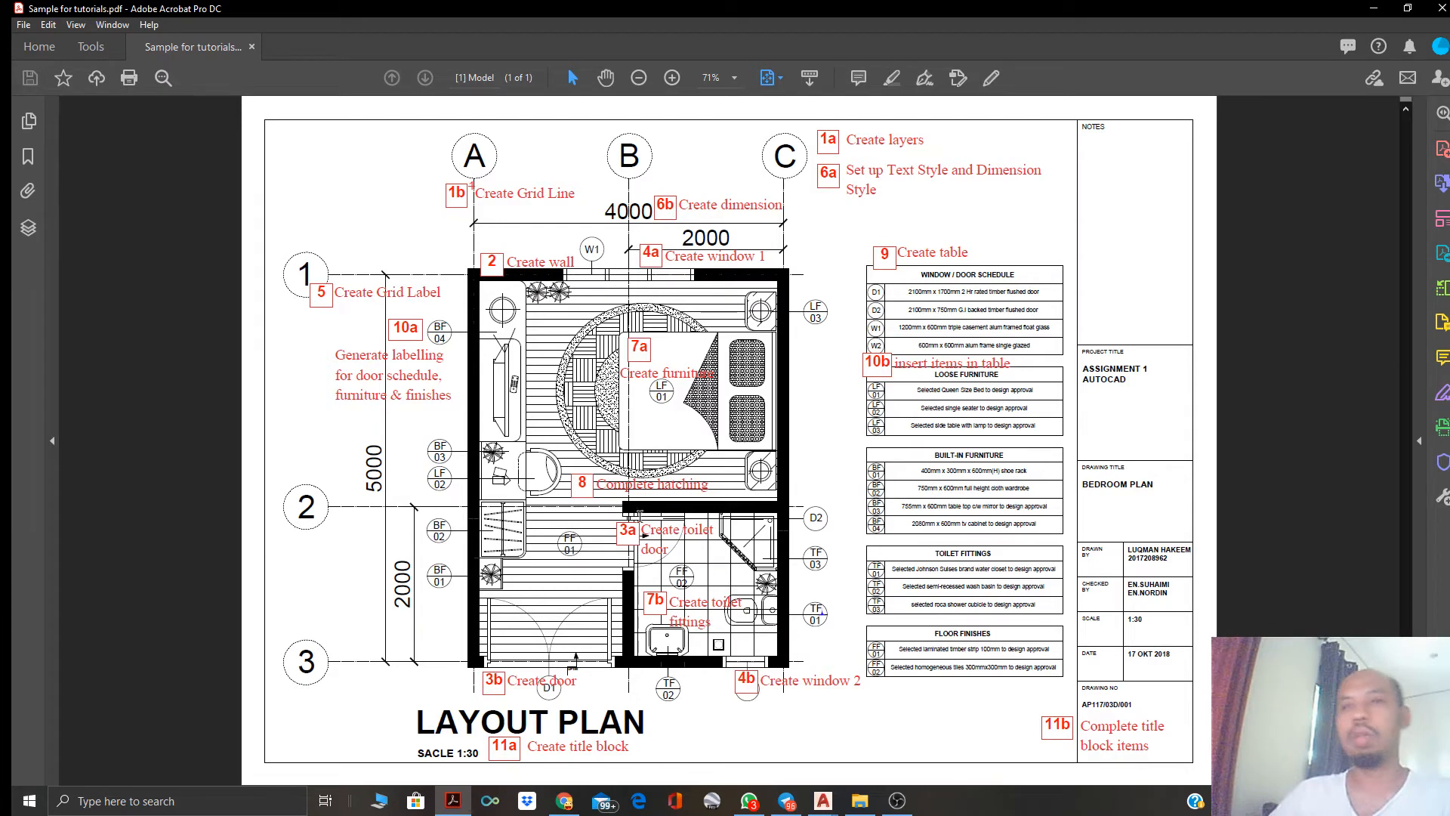
mouse_move(824, 801)
click(741, 725)
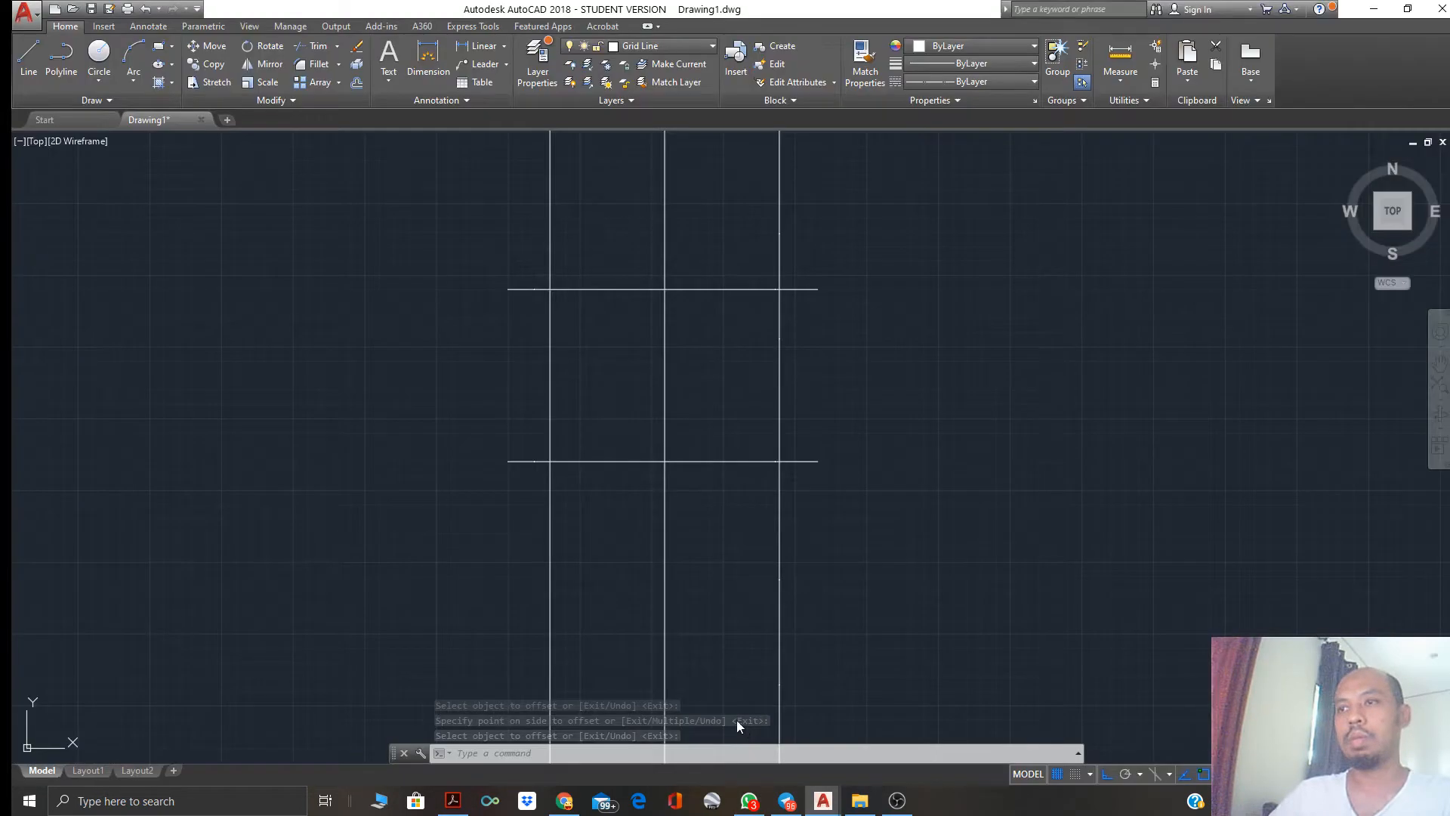
Offset the lower horizontal grid line 2000 downward to add the third horizontal grid line, and end the Offset command
text(o)
key(Return)
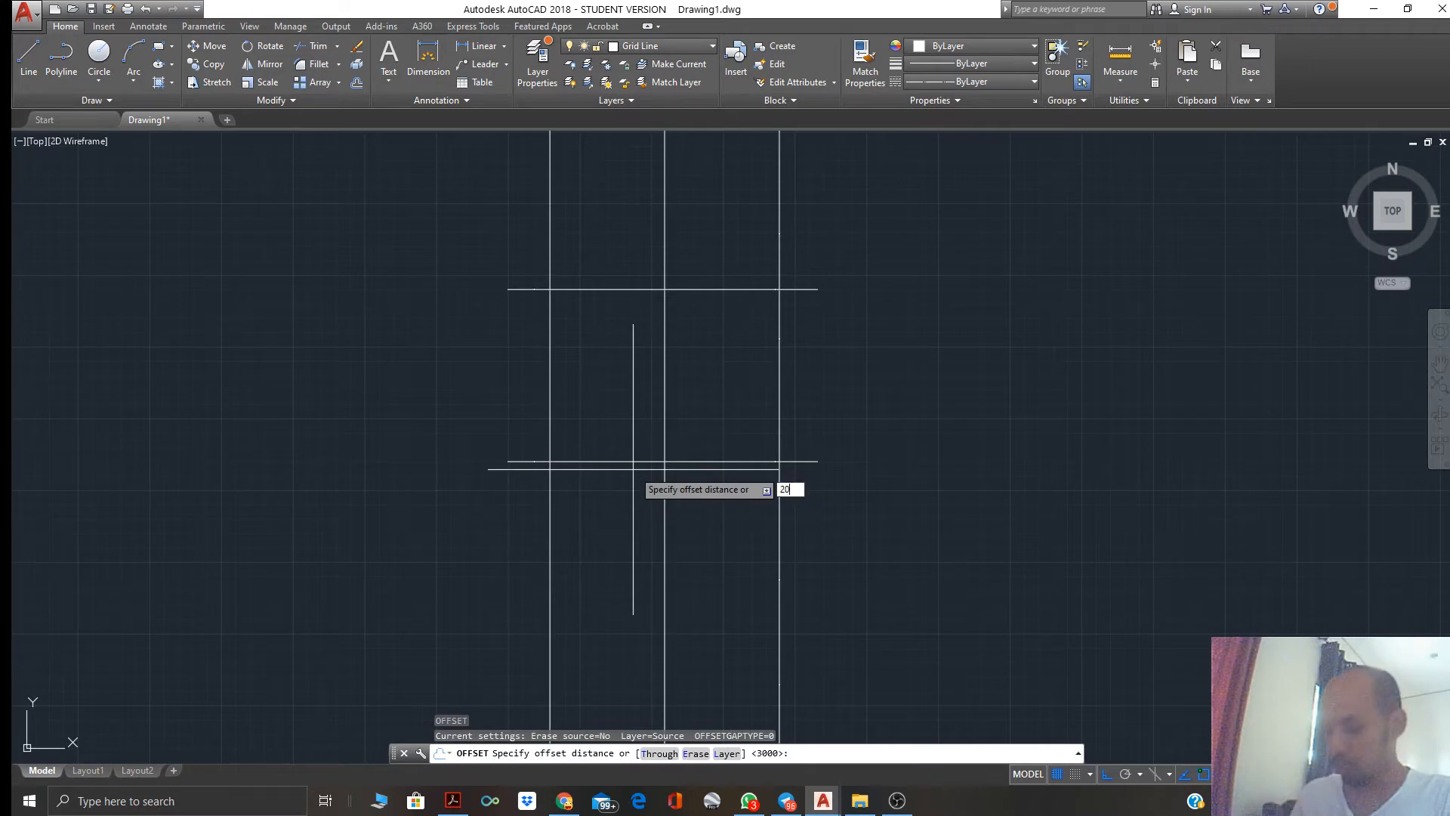
text(2000)
key(Return)
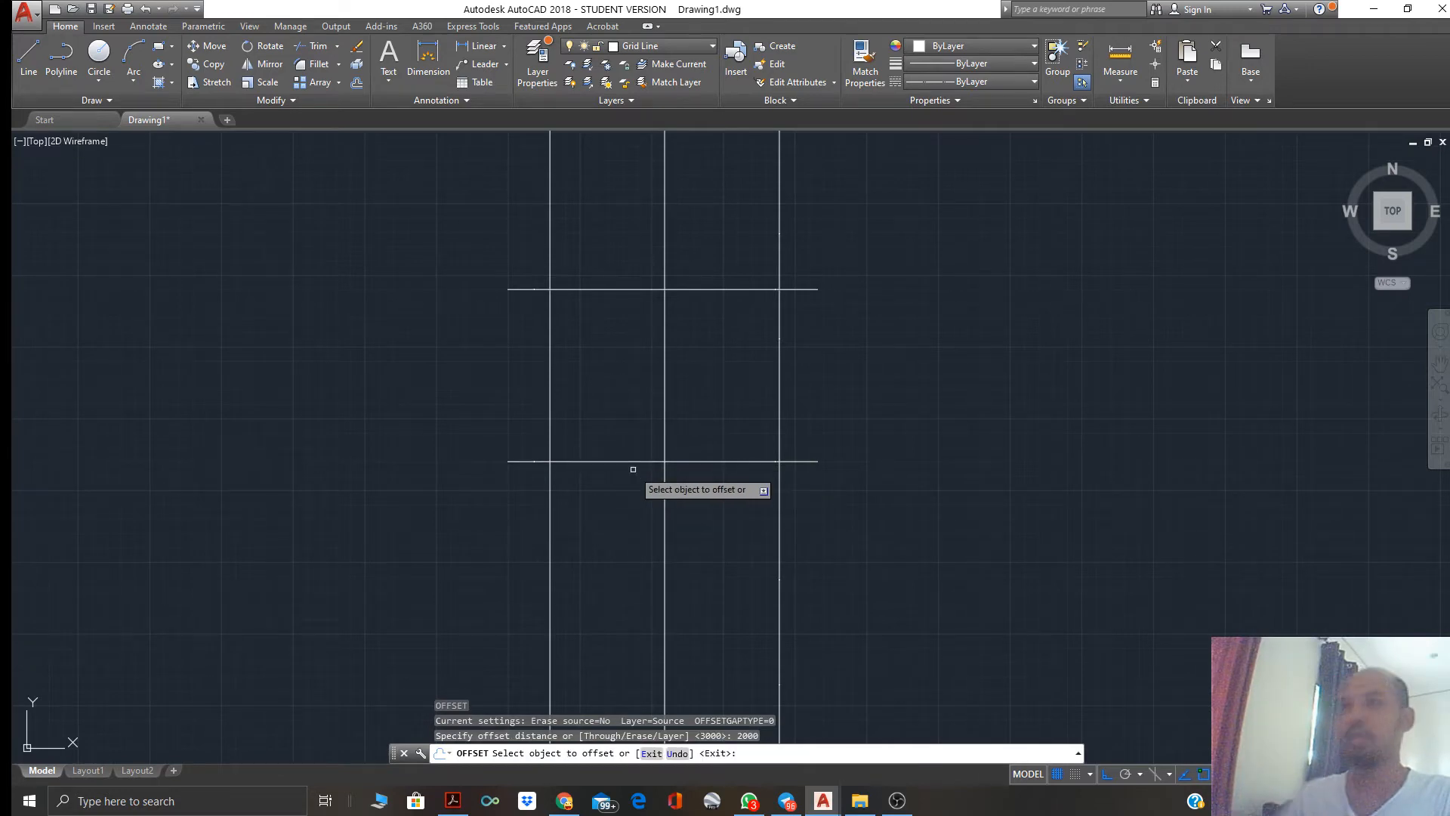
click(637, 461)
click(613, 533)
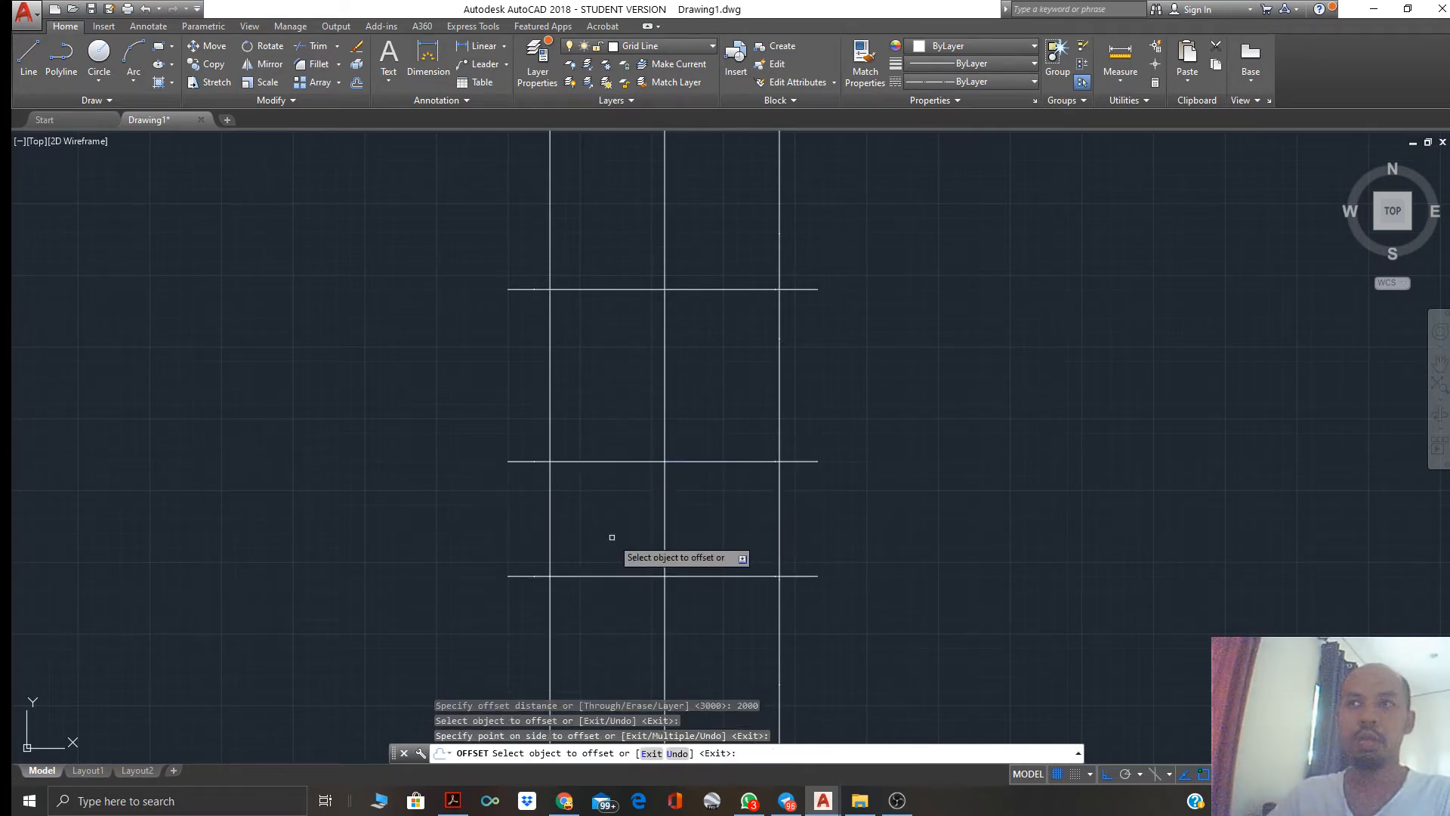
key(Escape)
key(Escape)
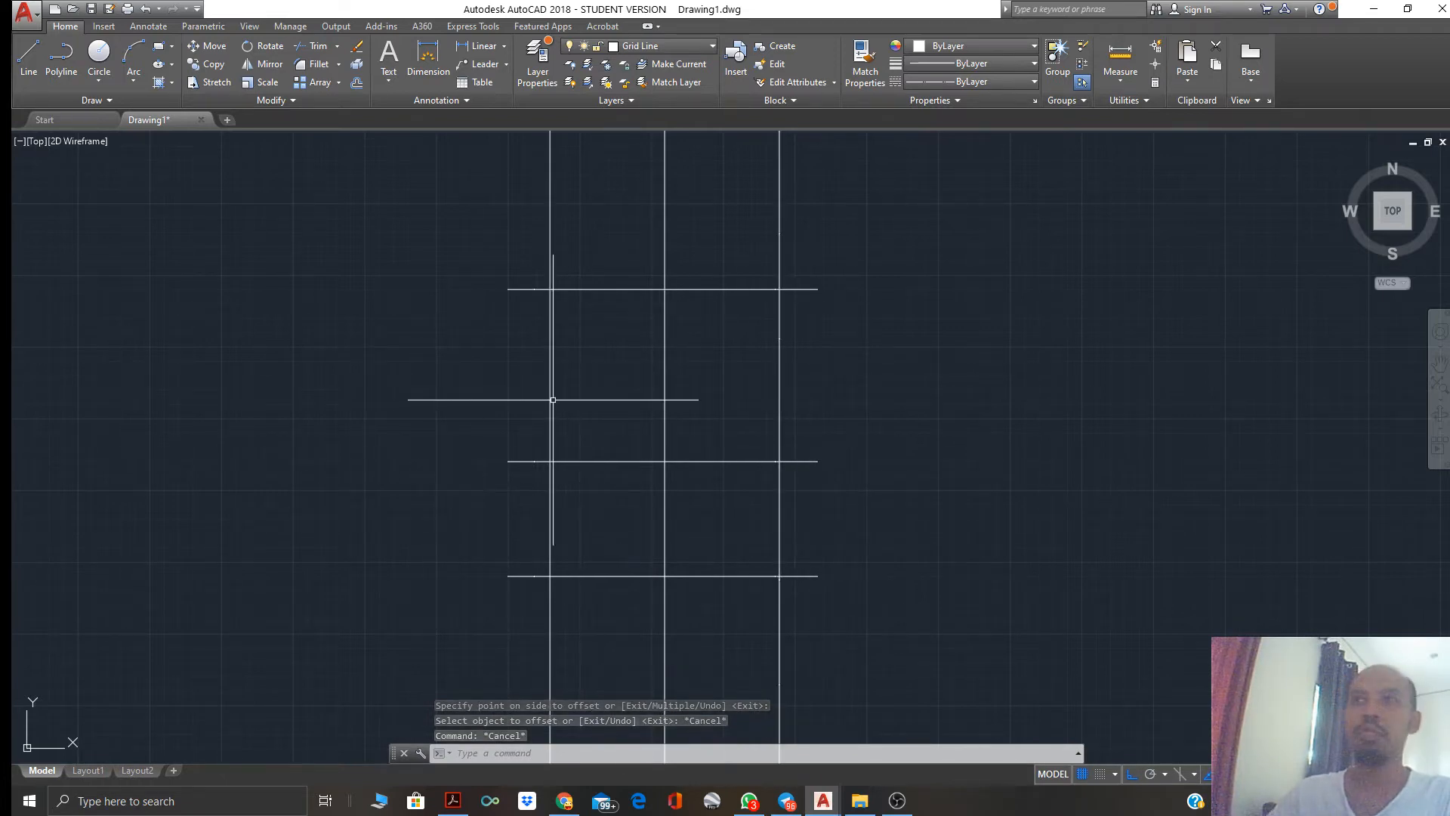
Switch to the reference plan in Acrobat to review its grid lines and dimensions, and return to the AutoCAD drawing
click(453, 801)
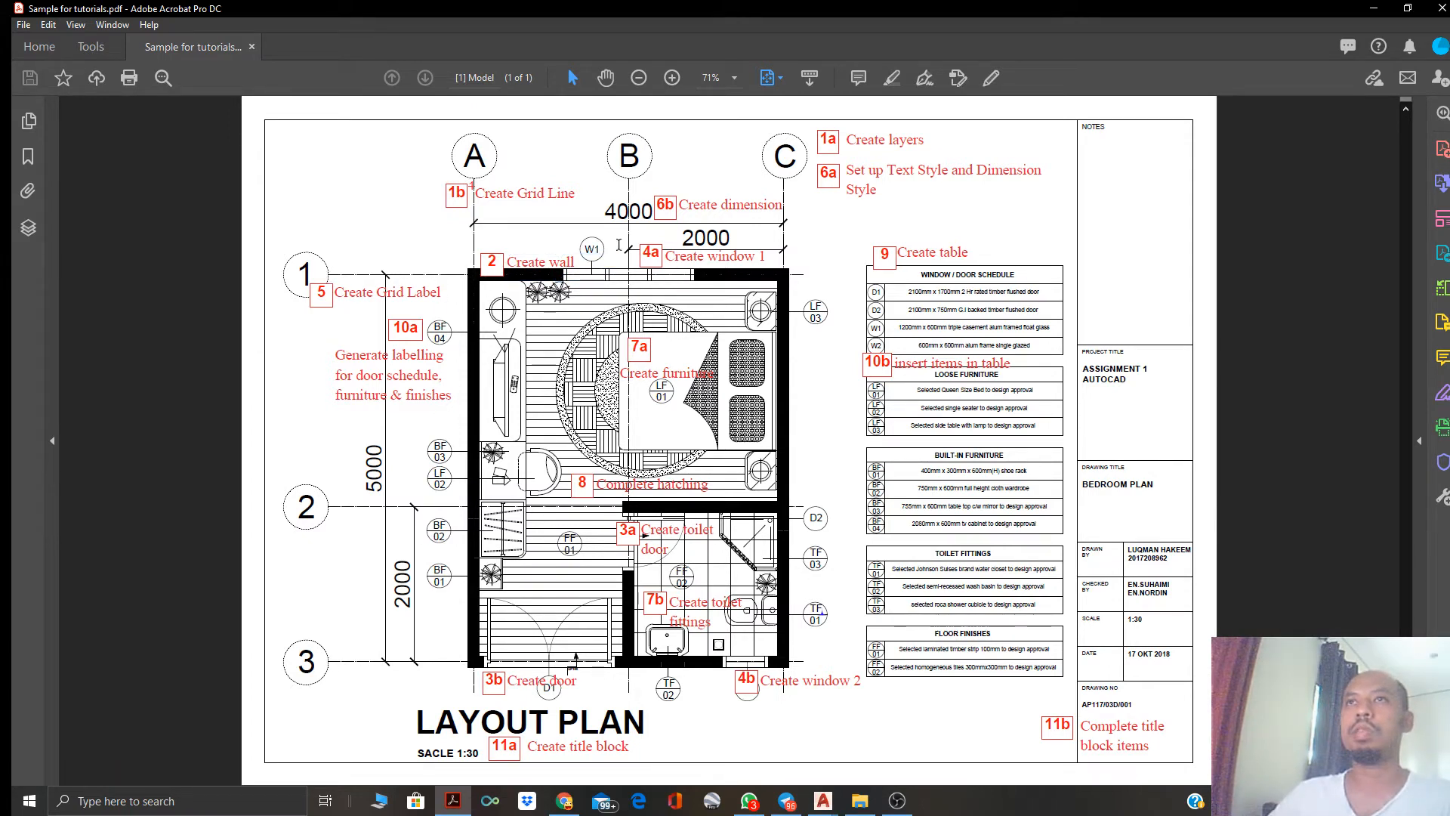
mouse_move(827, 801)
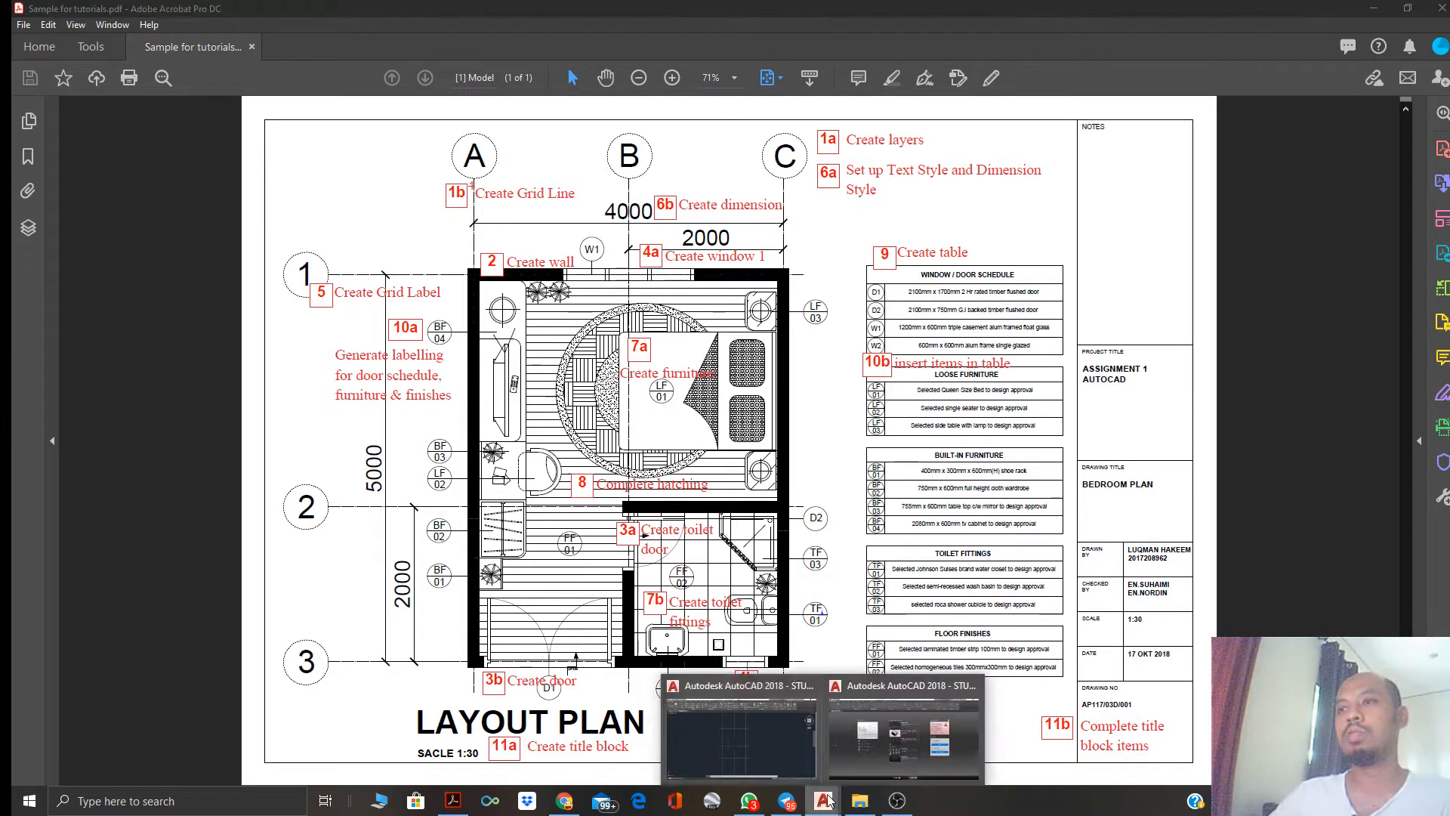
click(742, 729)
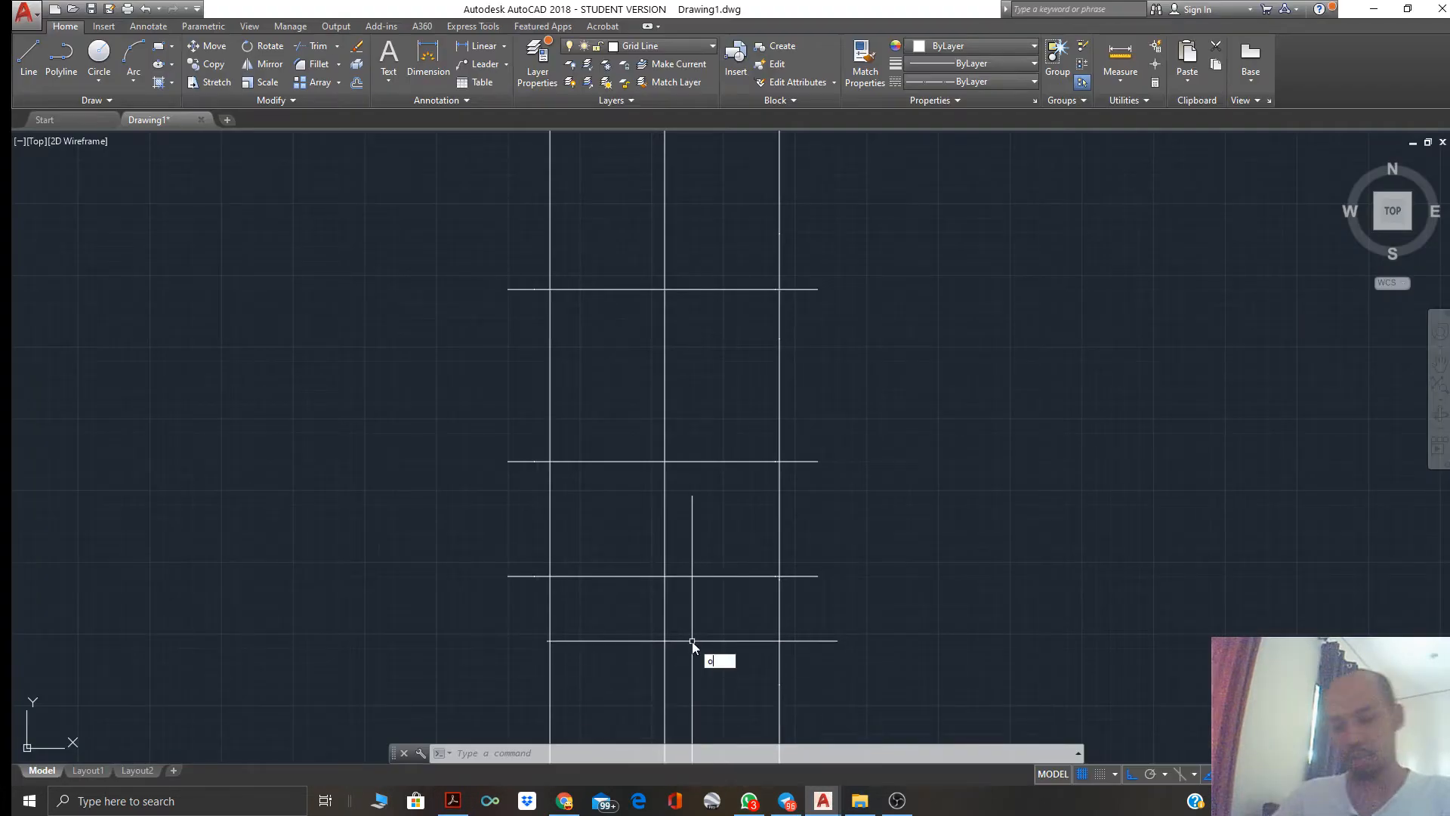
Offset the leftmost vertical grid line to the left and the topmost horizontal grid line upward, both by the stored distance of 2000
text(o)
key(Return)
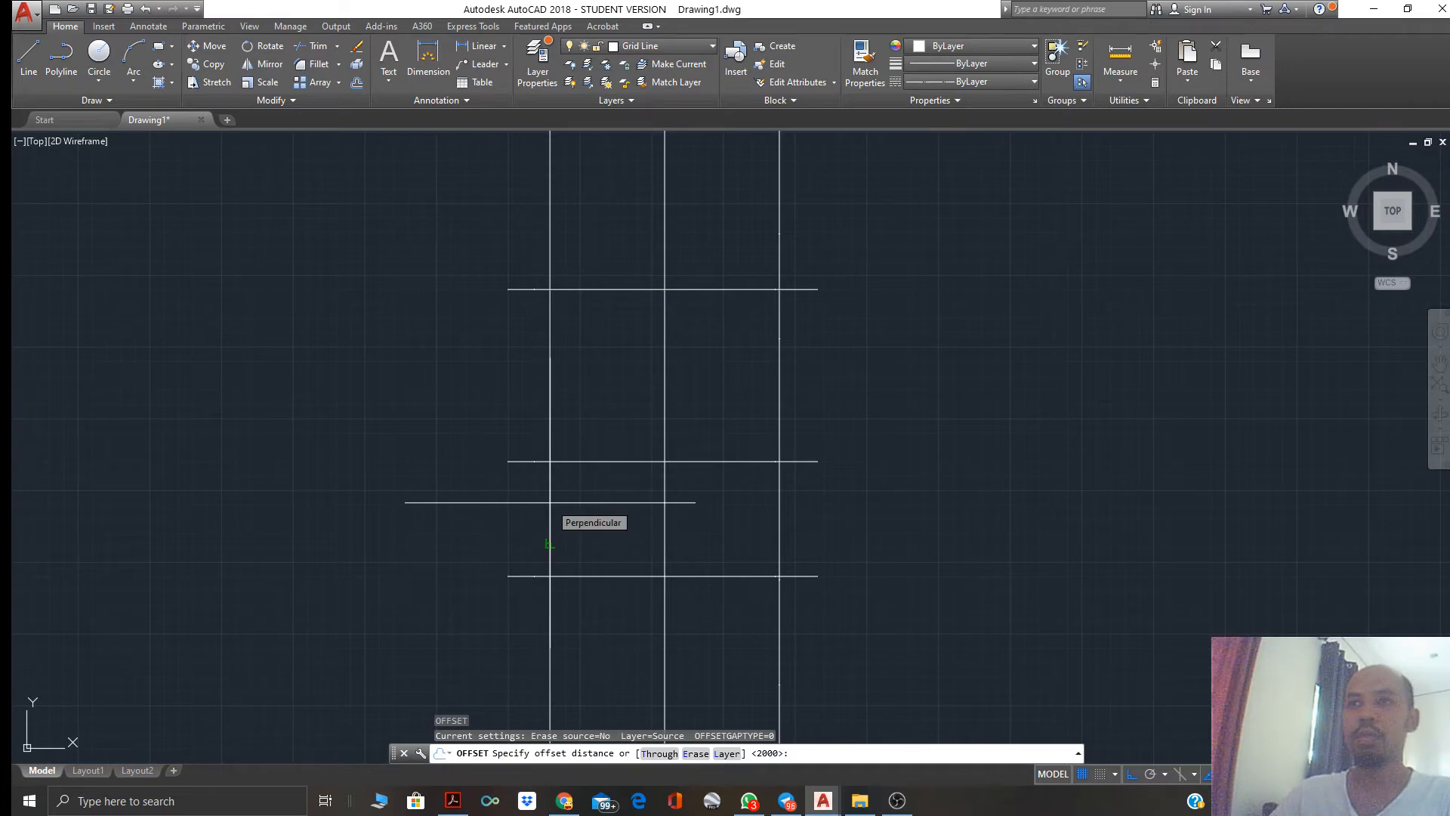
key(Return)
click(550, 500)
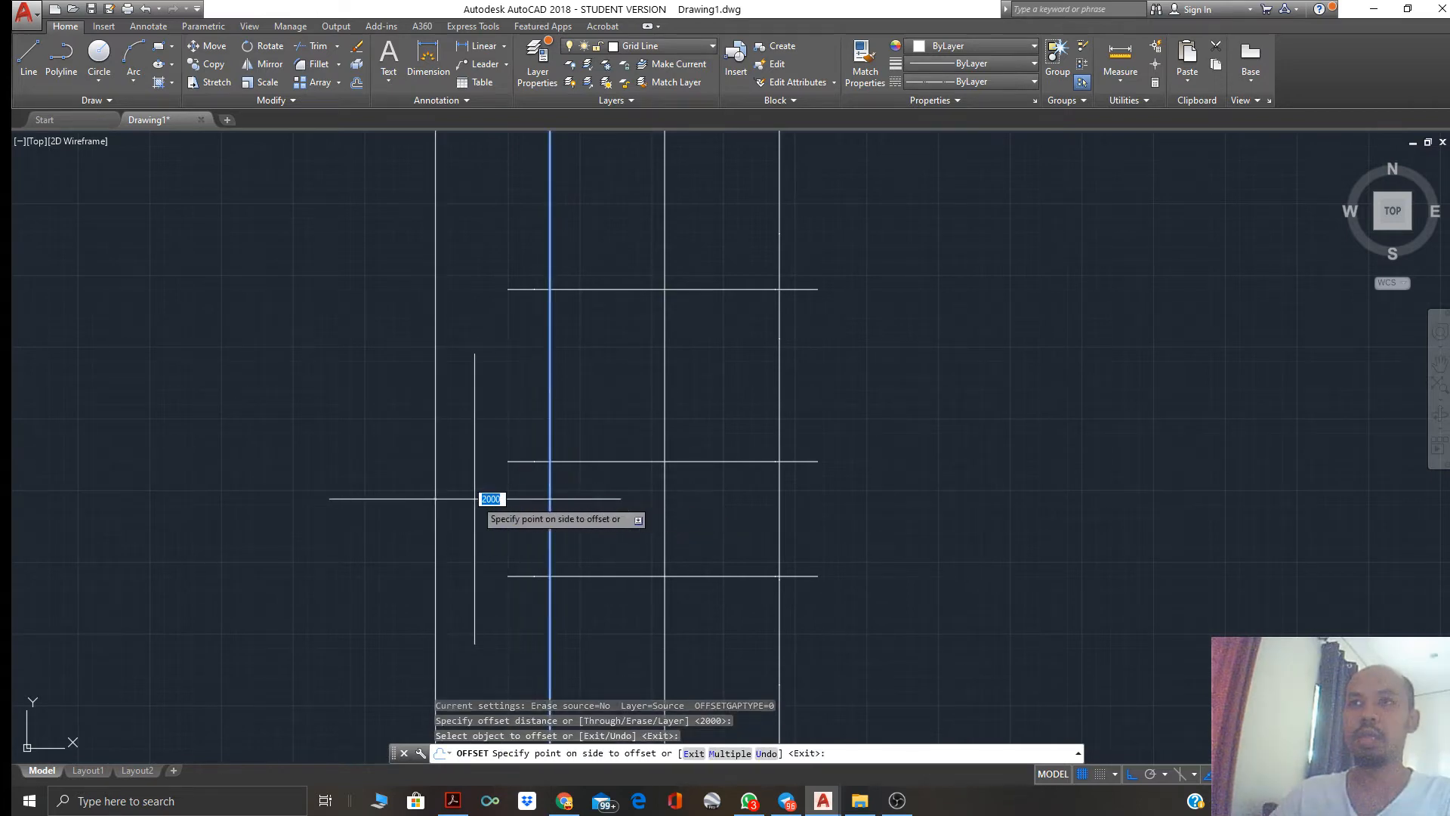
click(474, 498)
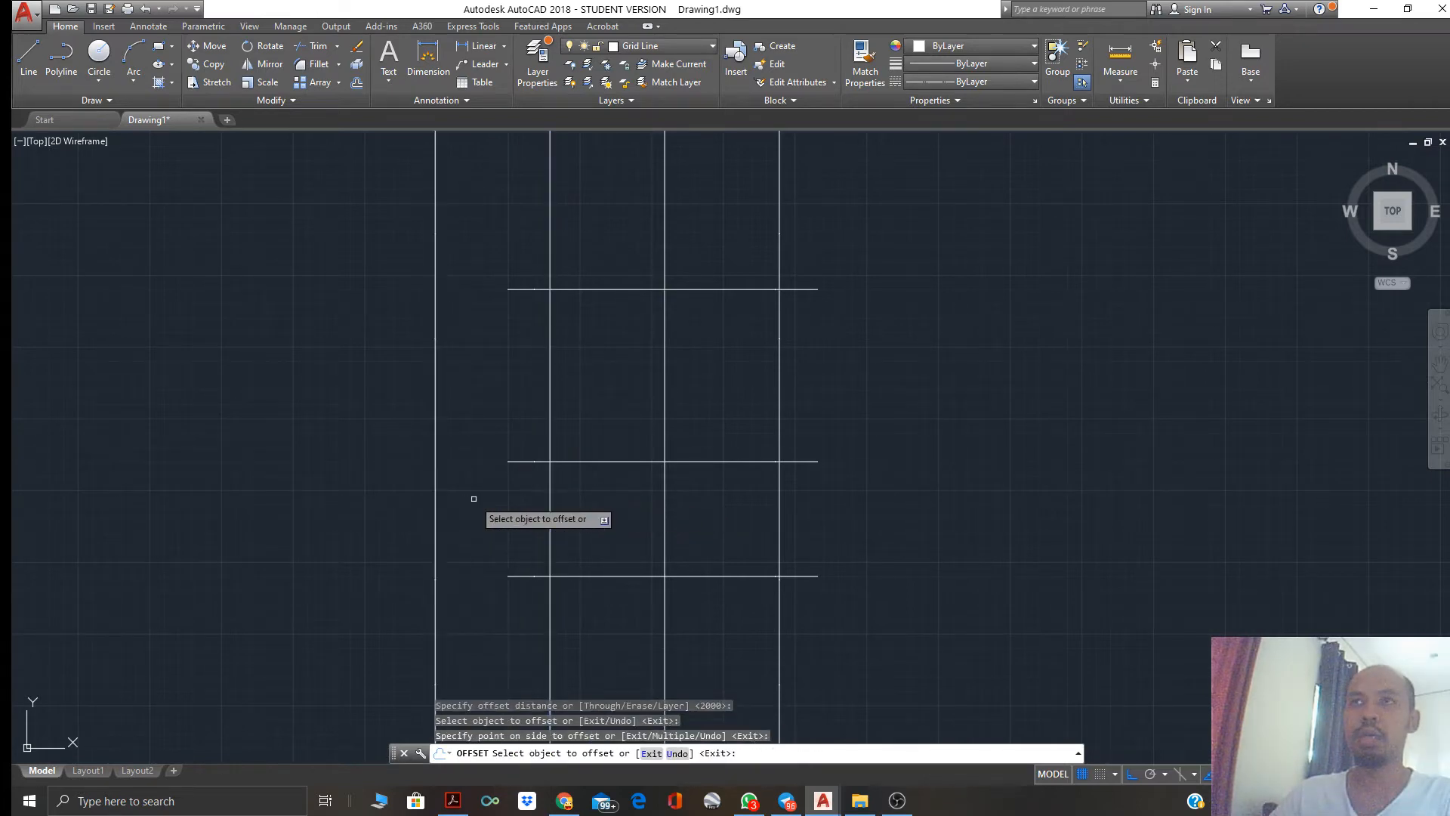
click(749, 288)
click(748, 219)
key(Escape)
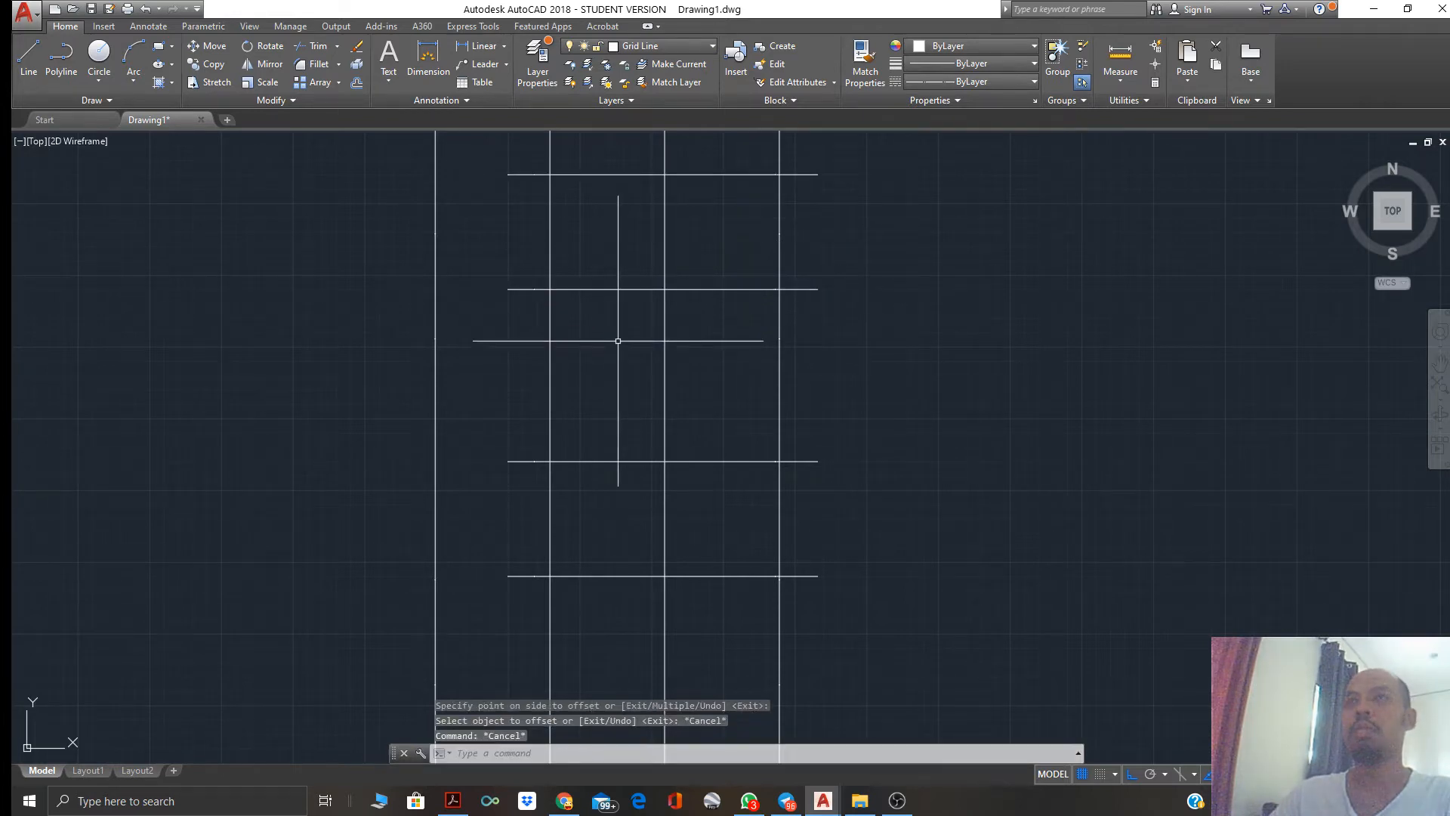
Stretch the left end of the new topmost horizontal line to meet the new leftmost vertical line
scroll(627, 377, up, 2)
scroll(616, 415, down, 8)
scroll(620, 400, up, 3)
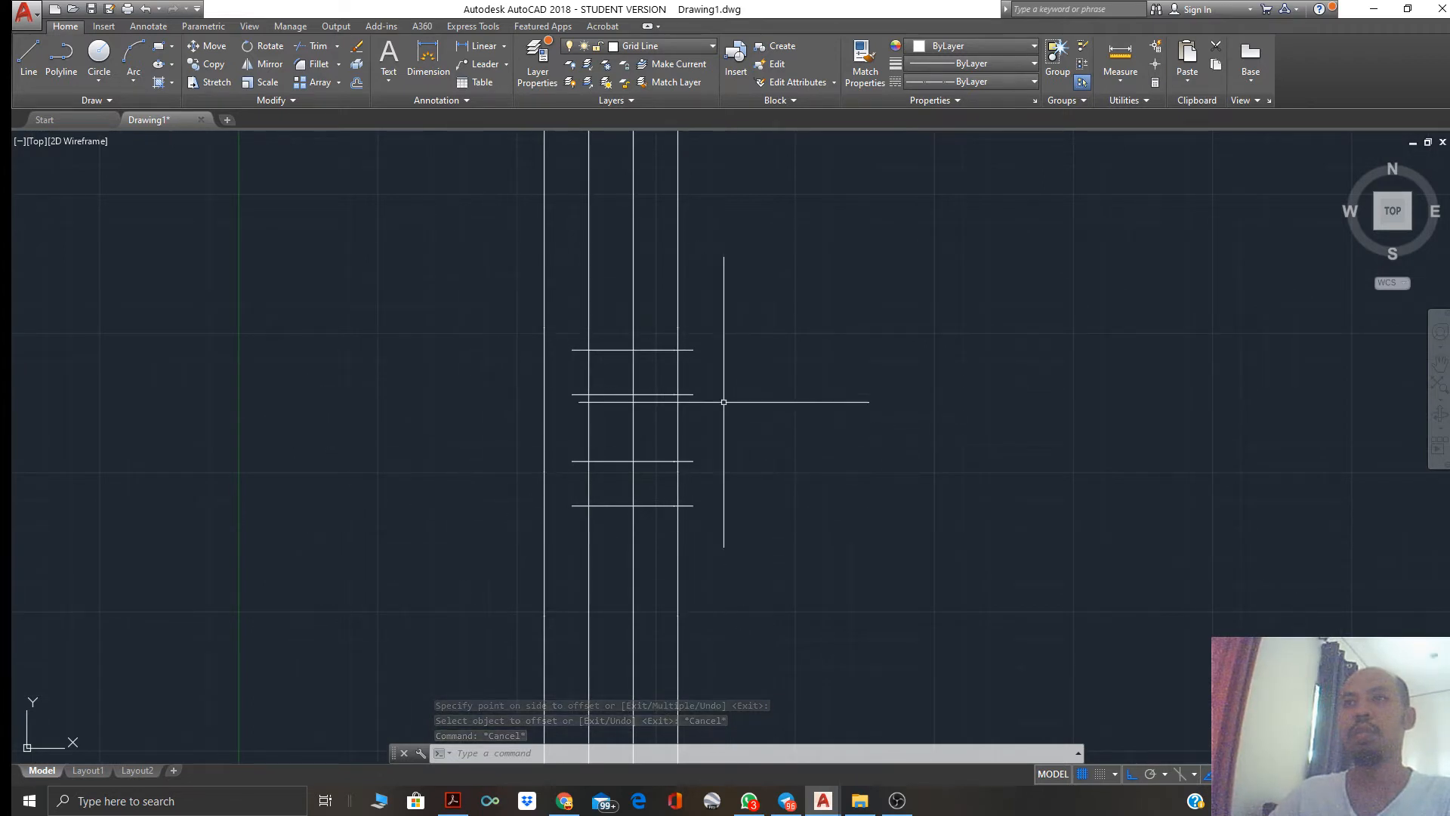
scroll(617, 428, up, 2)
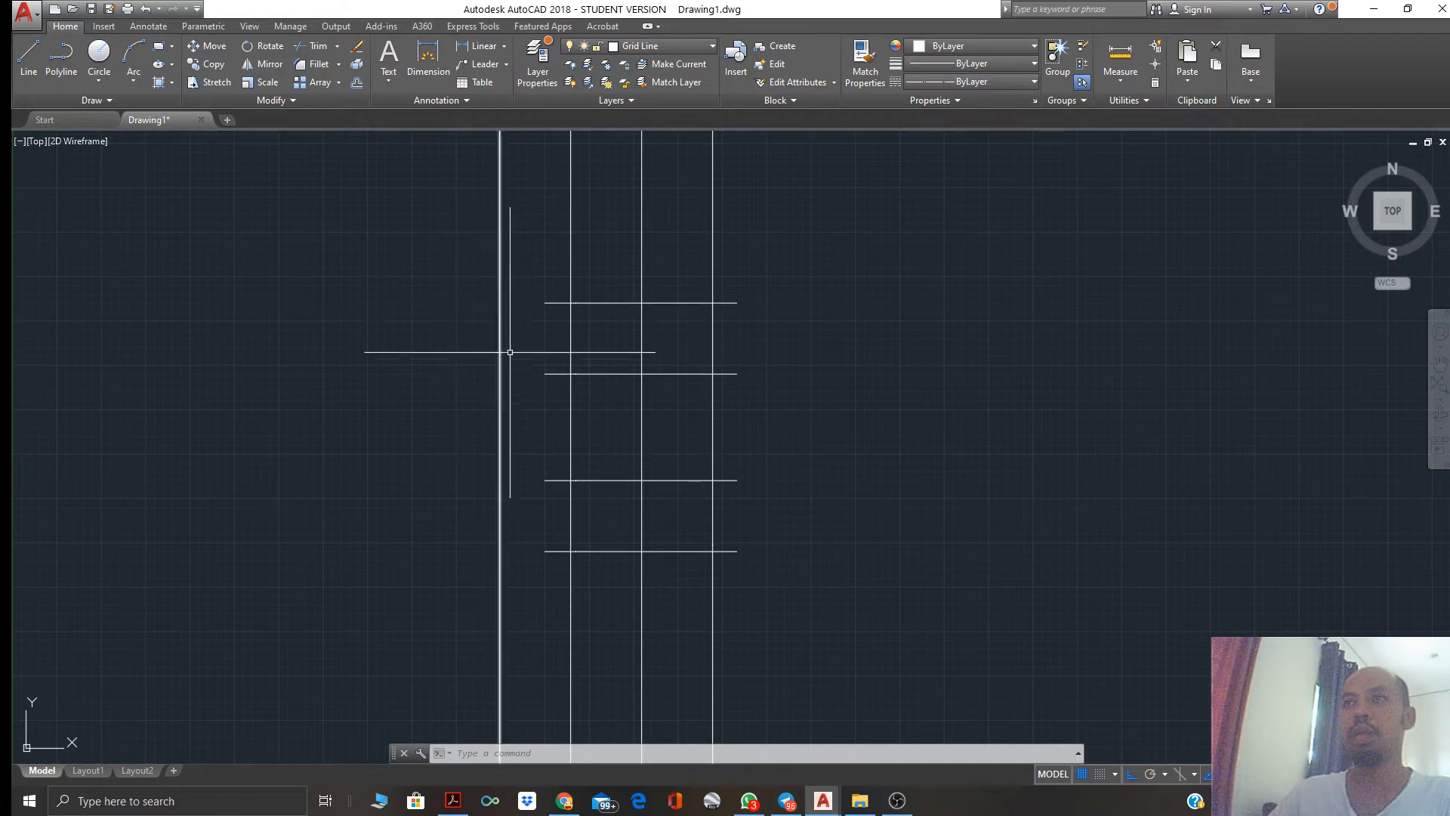
click(544, 302)
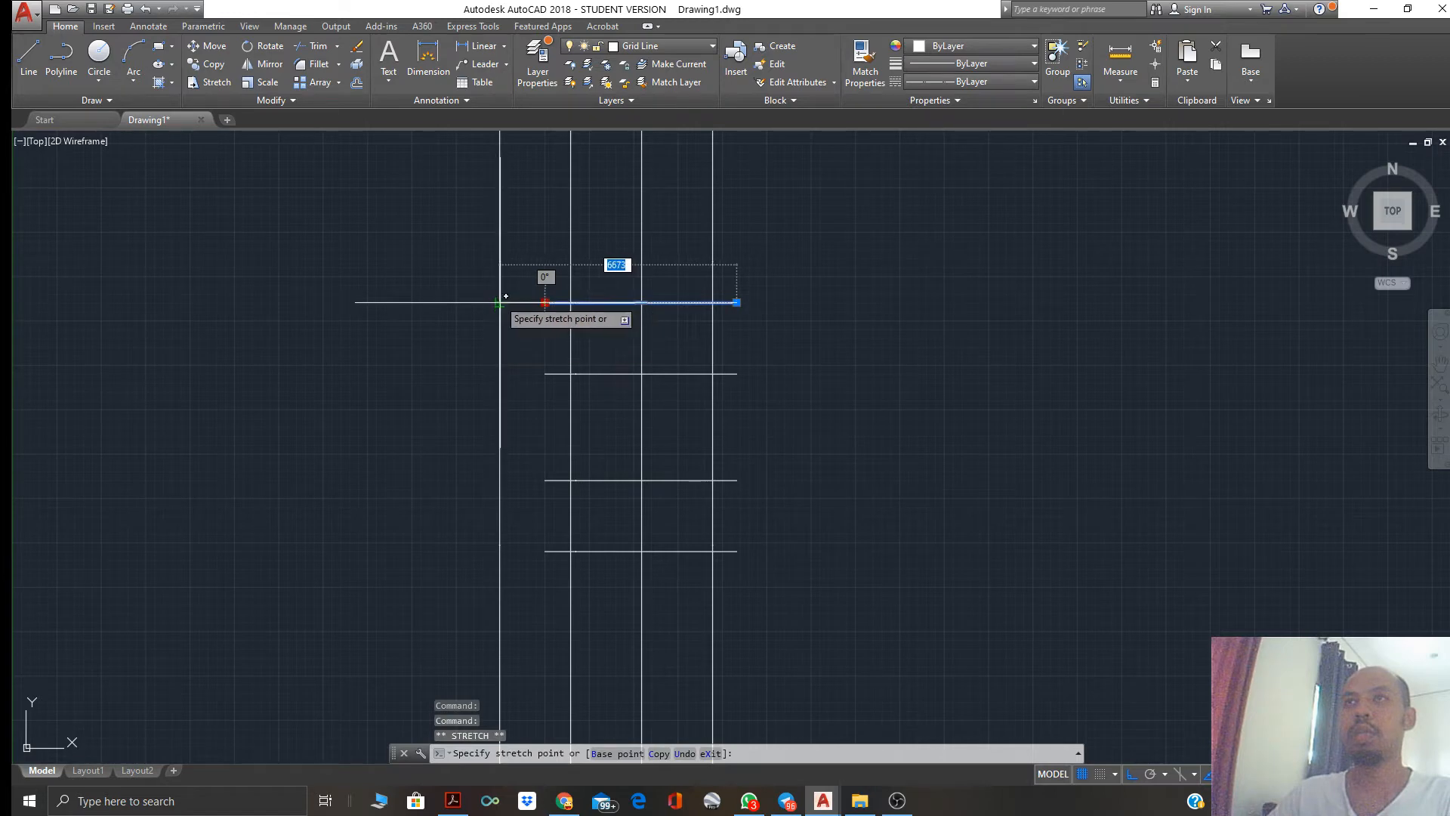
scroll(498, 303, up, 4)
key(Escape)
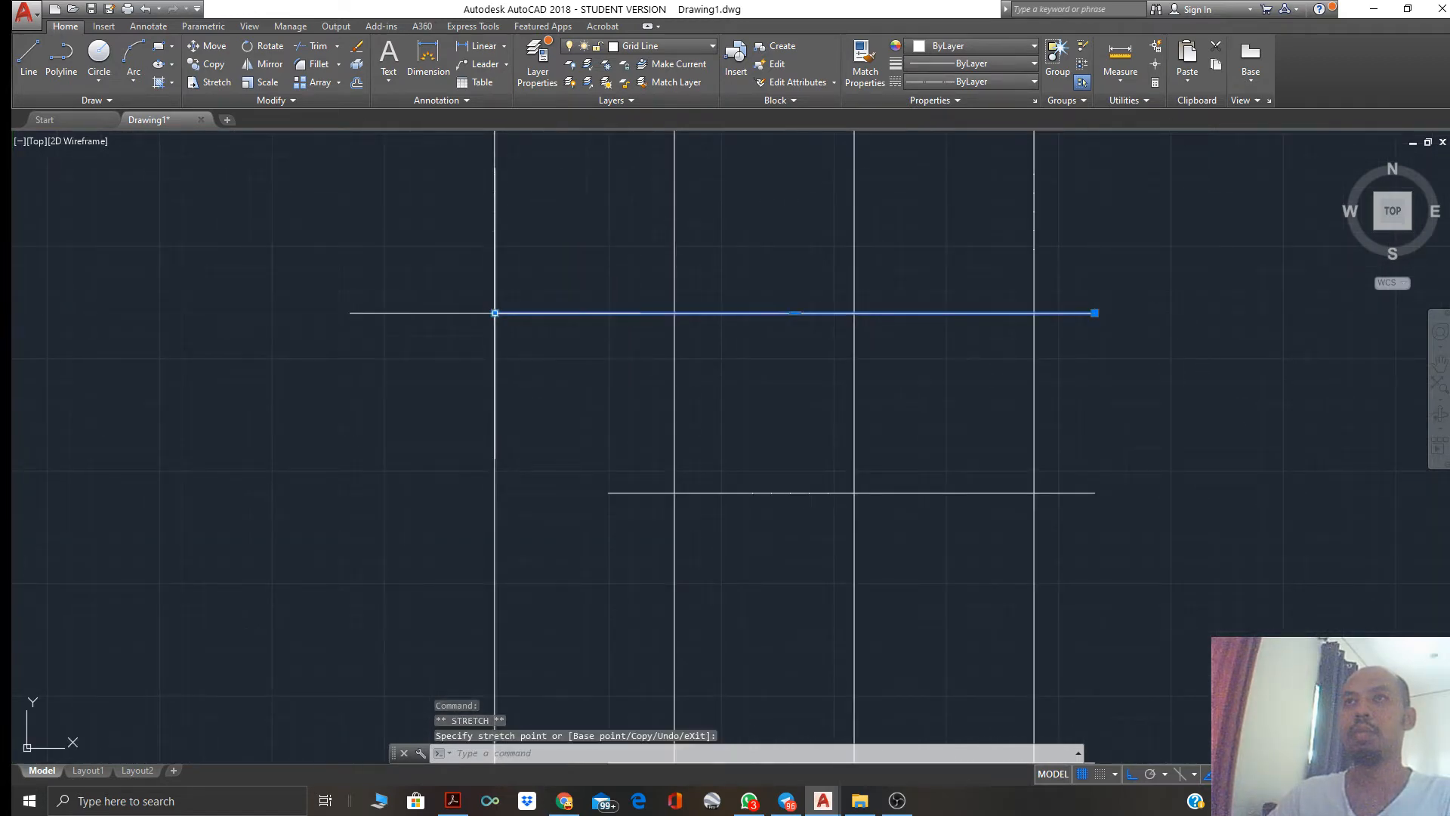
Trim all four vertical lines above the topmost horizontal line, using that line as the cutting edge
scroll(541, 356, down, 5)
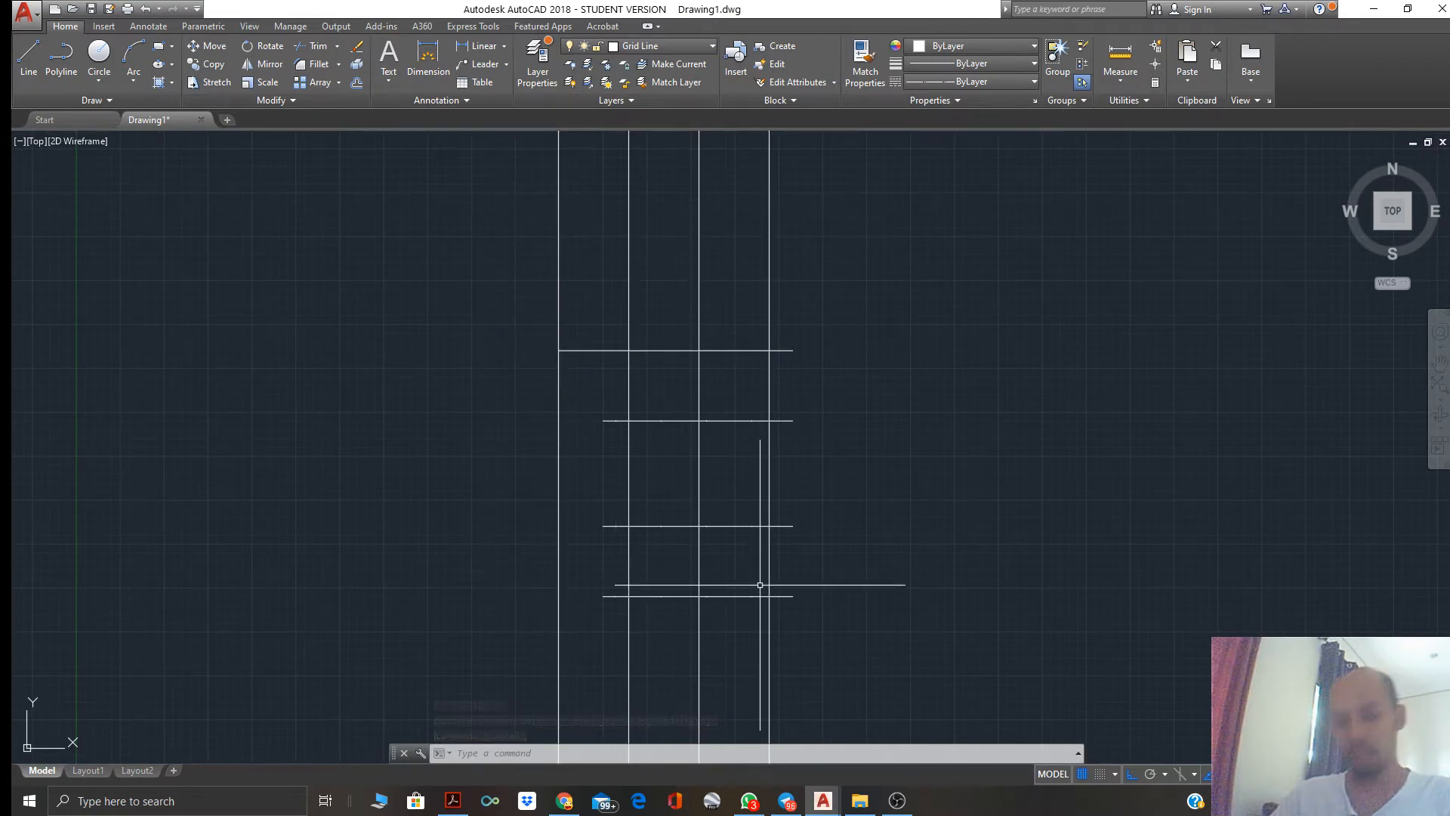
text(r)
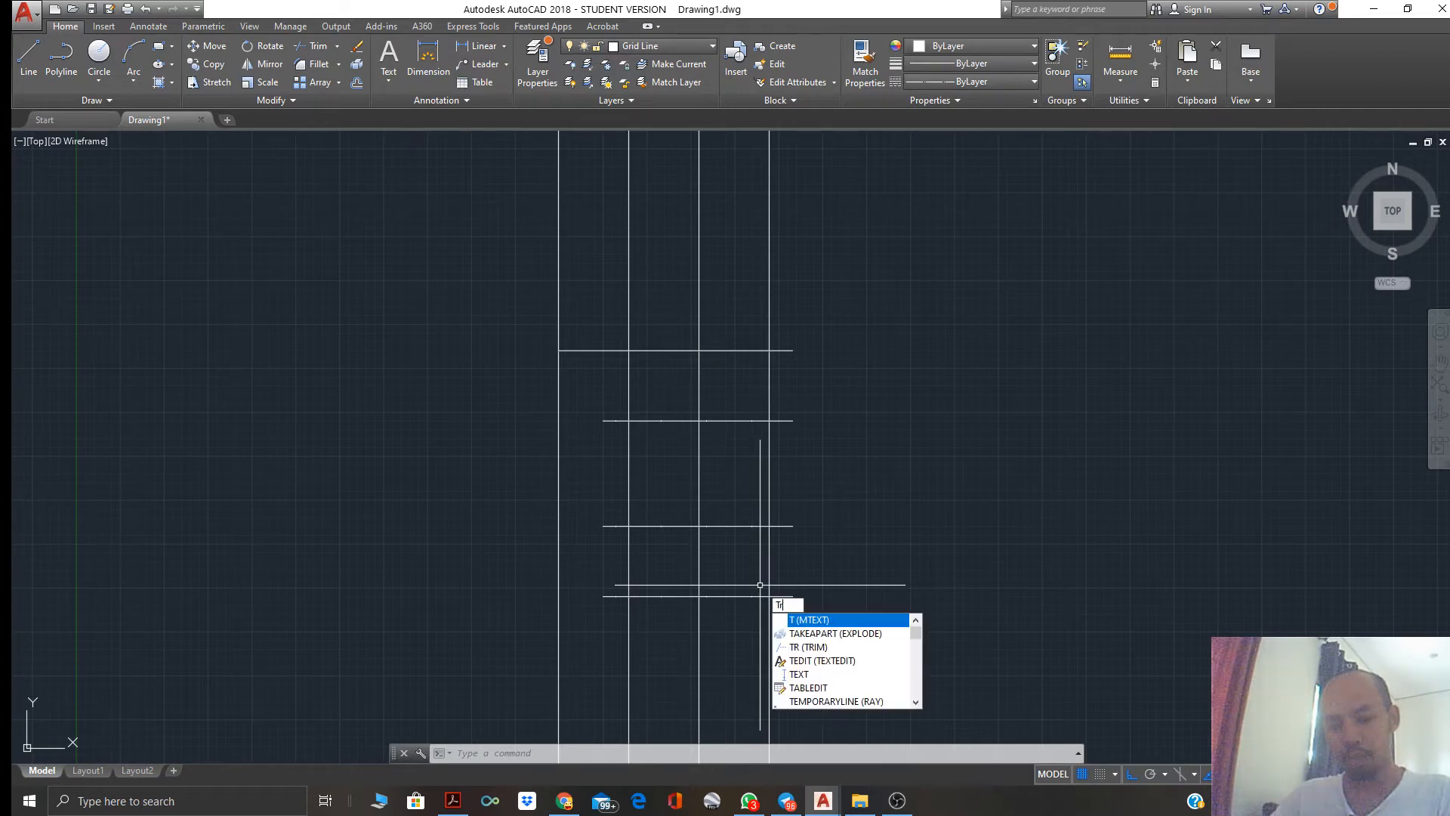
key(Return)
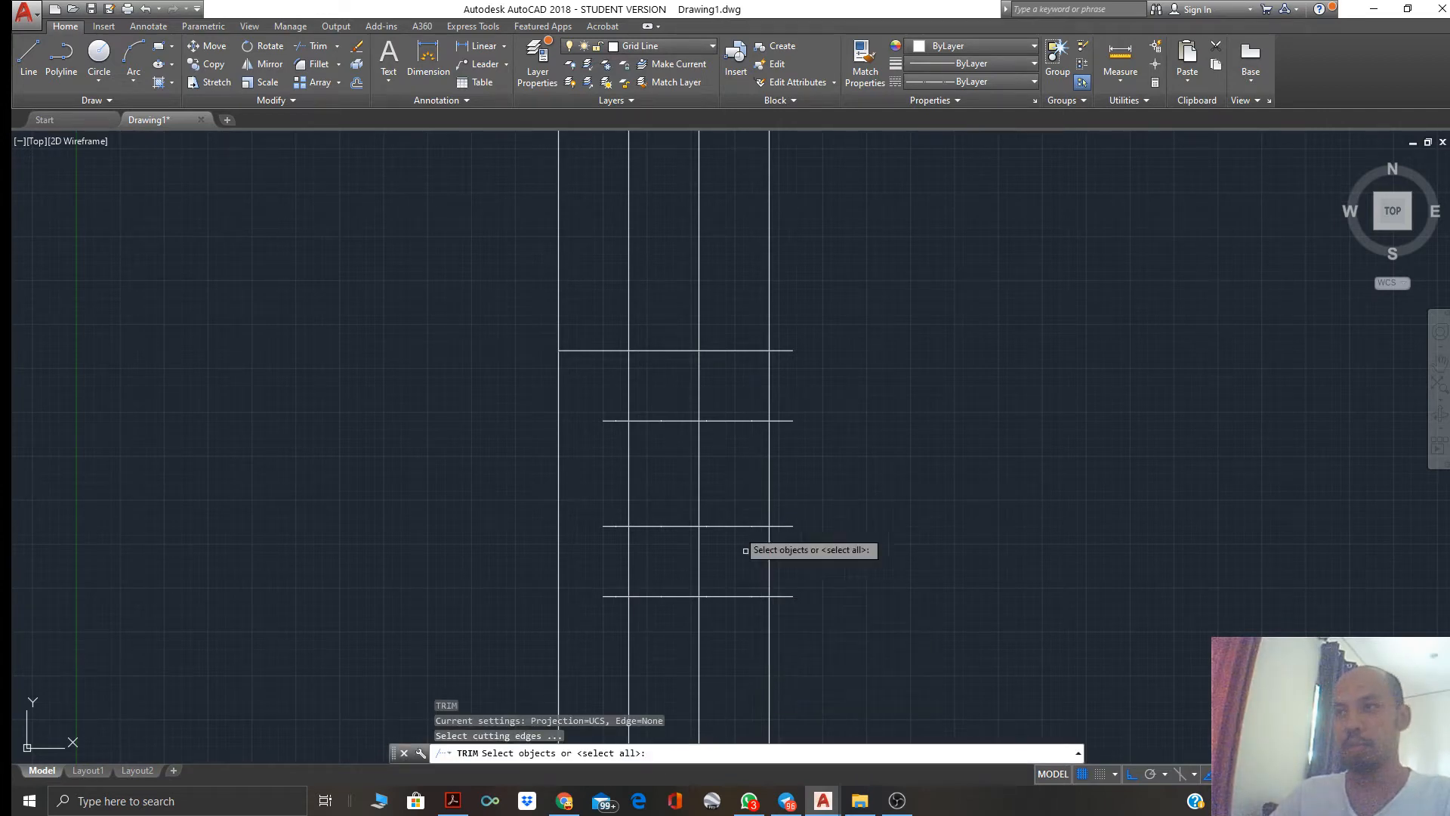
click(723, 349)
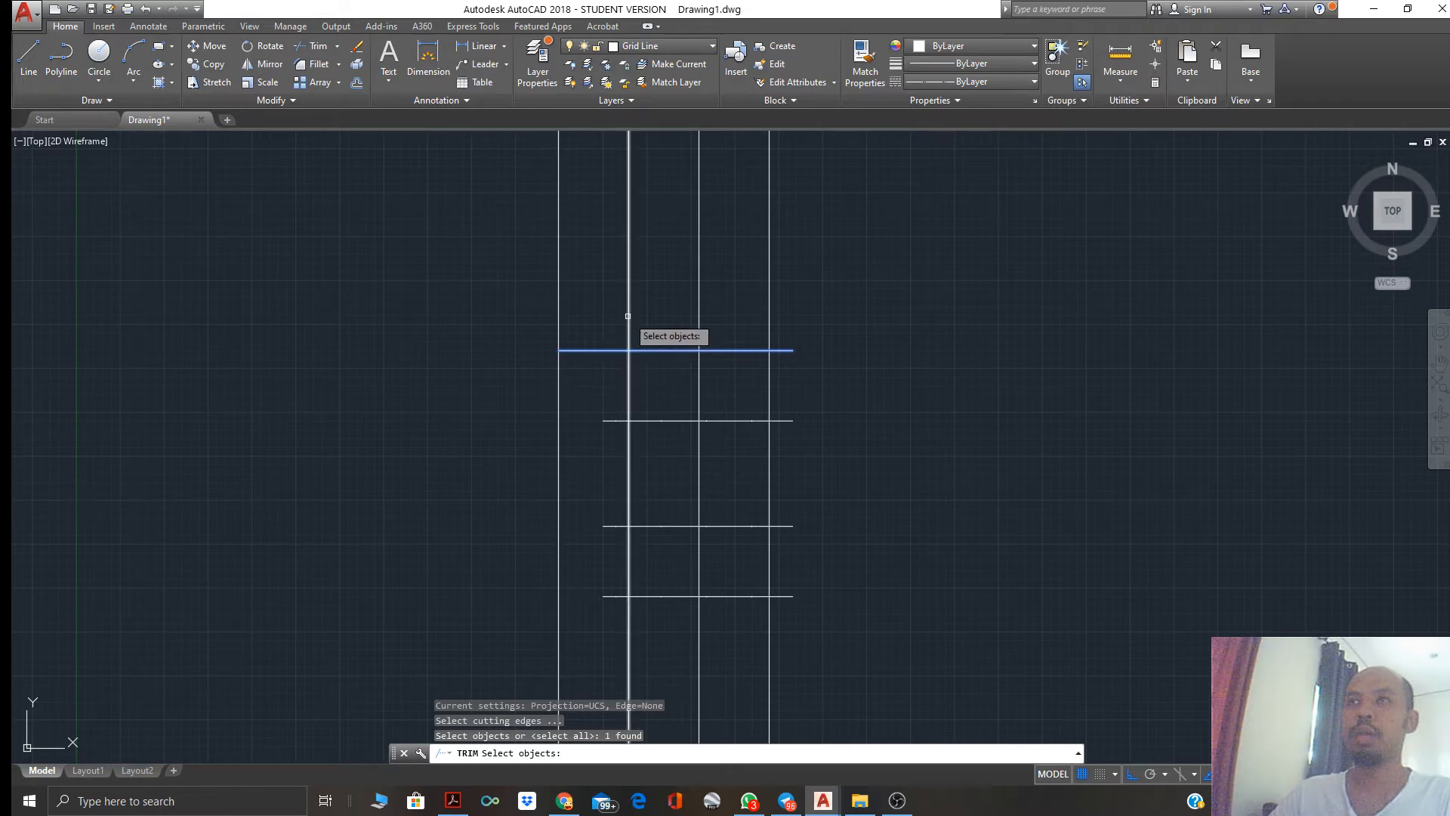
key(Return)
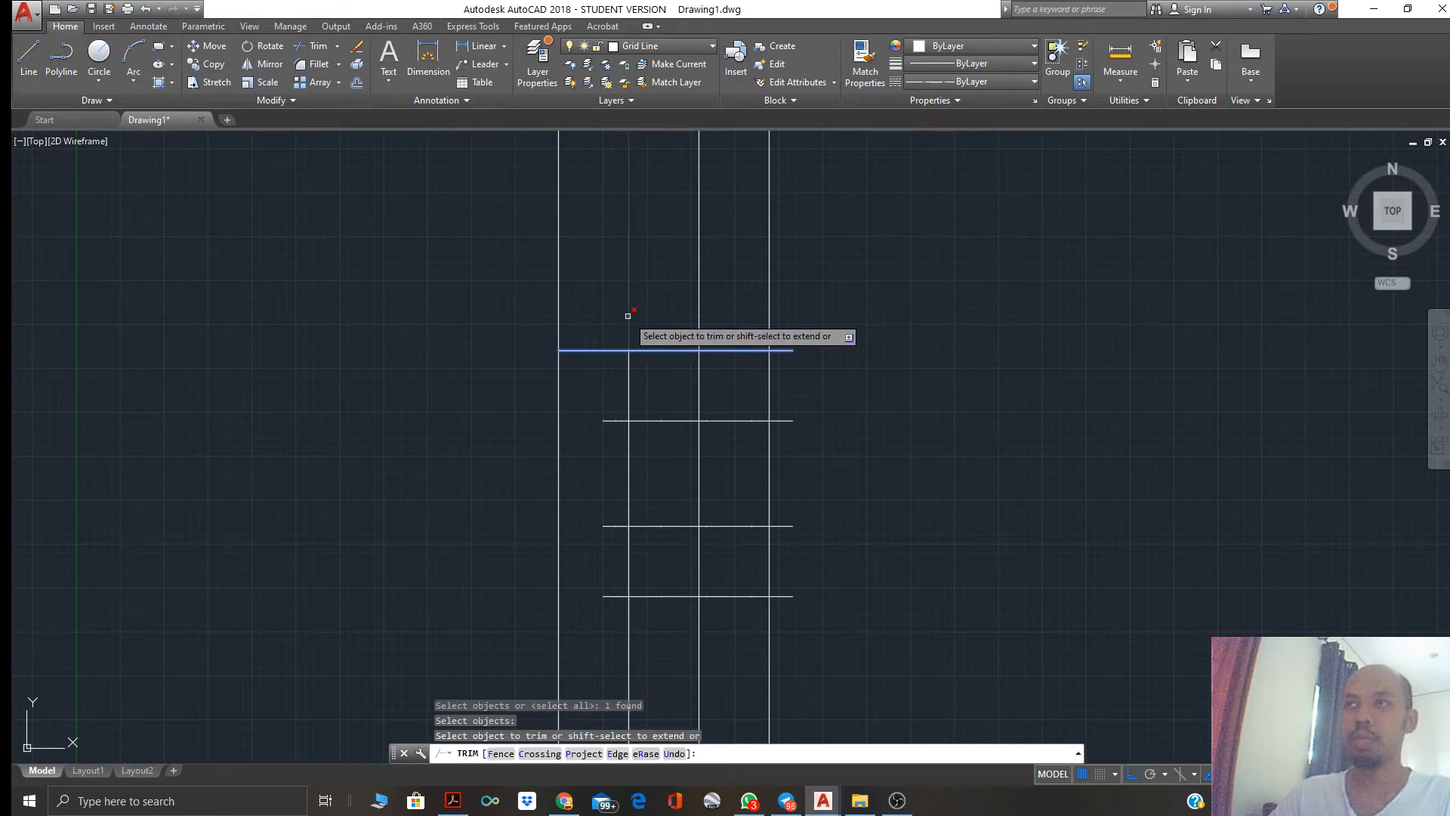
click(701, 310)
click(769, 307)
click(628, 306)
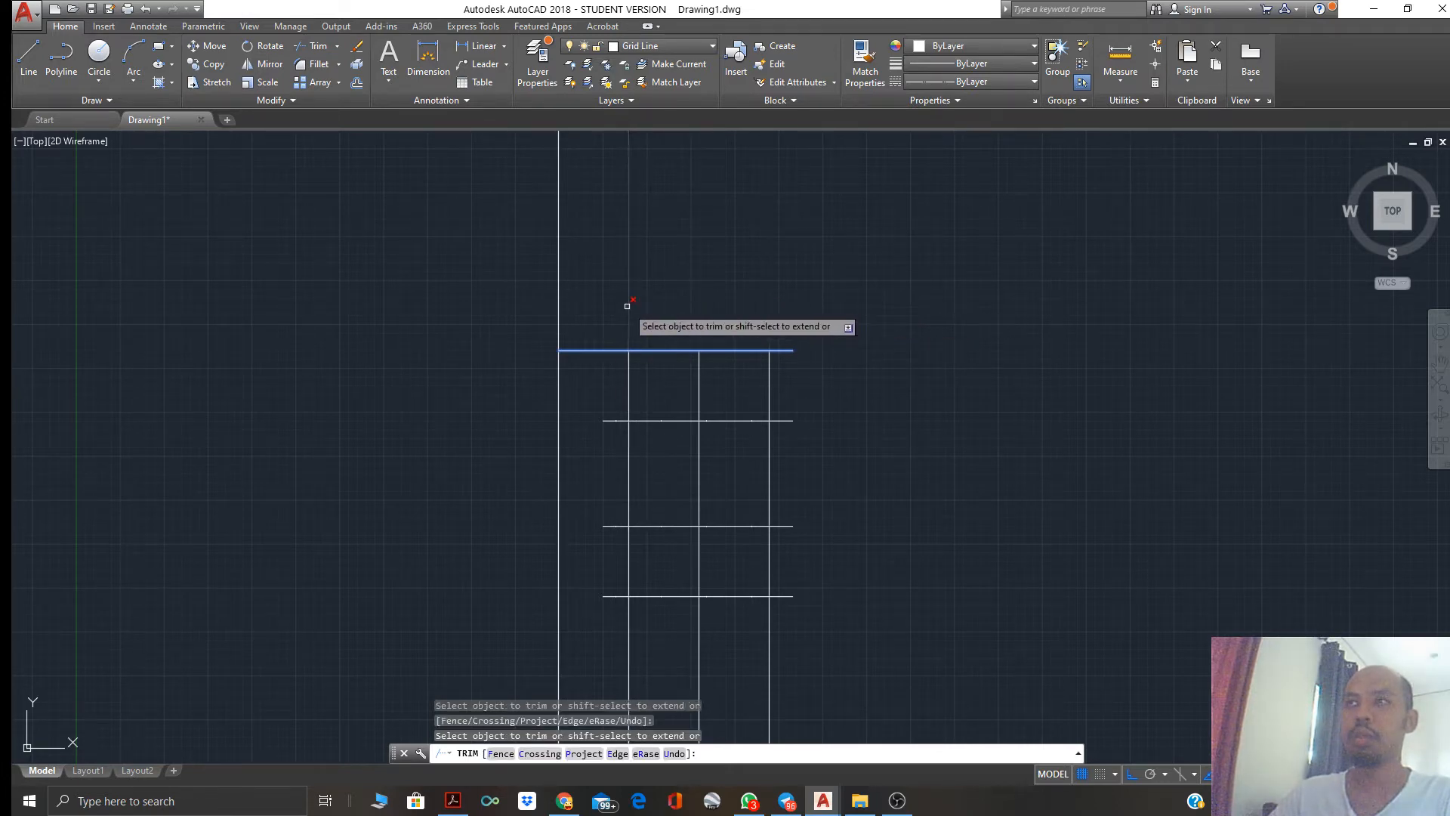
click(628, 306)
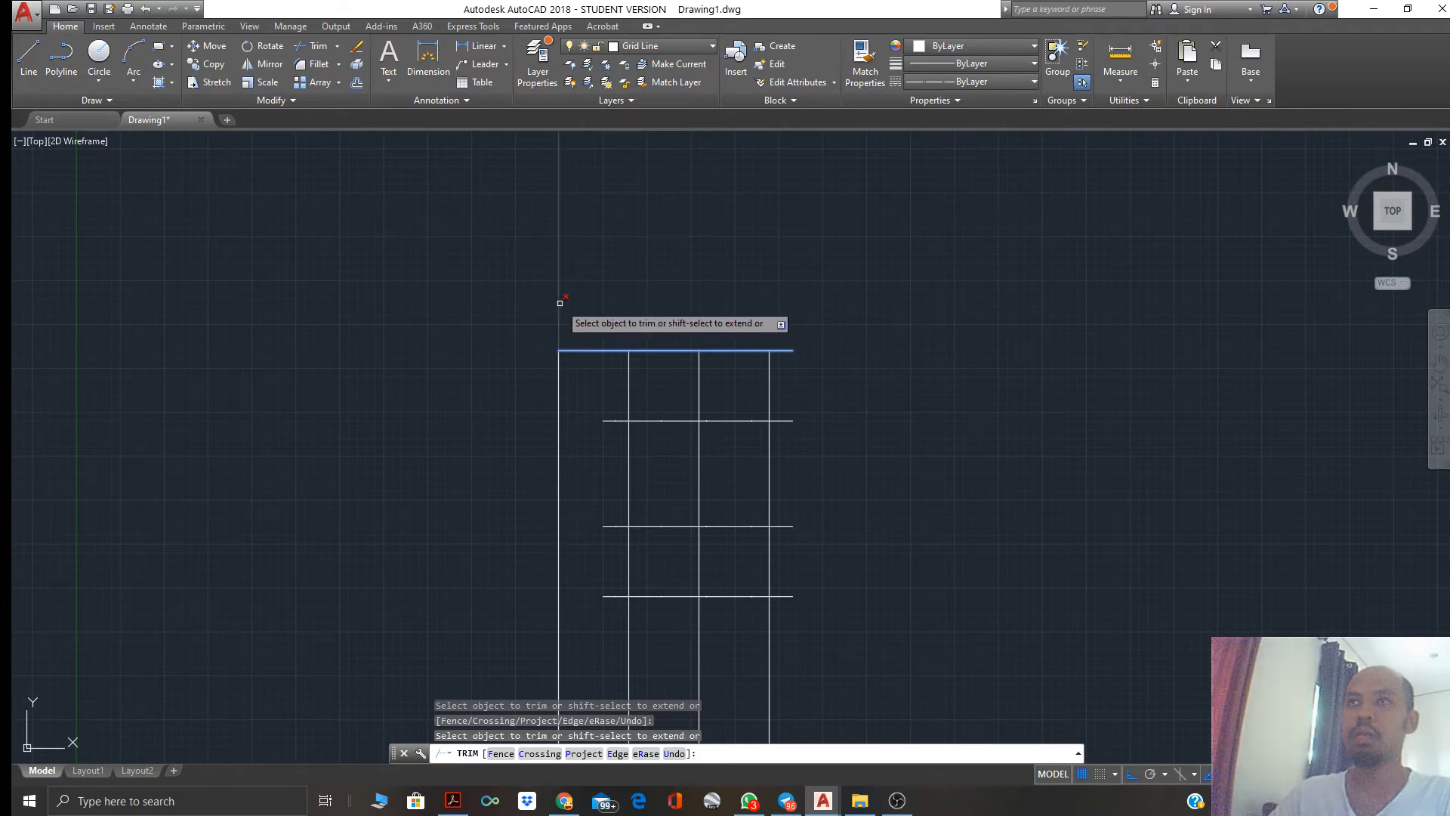
key(Escape)
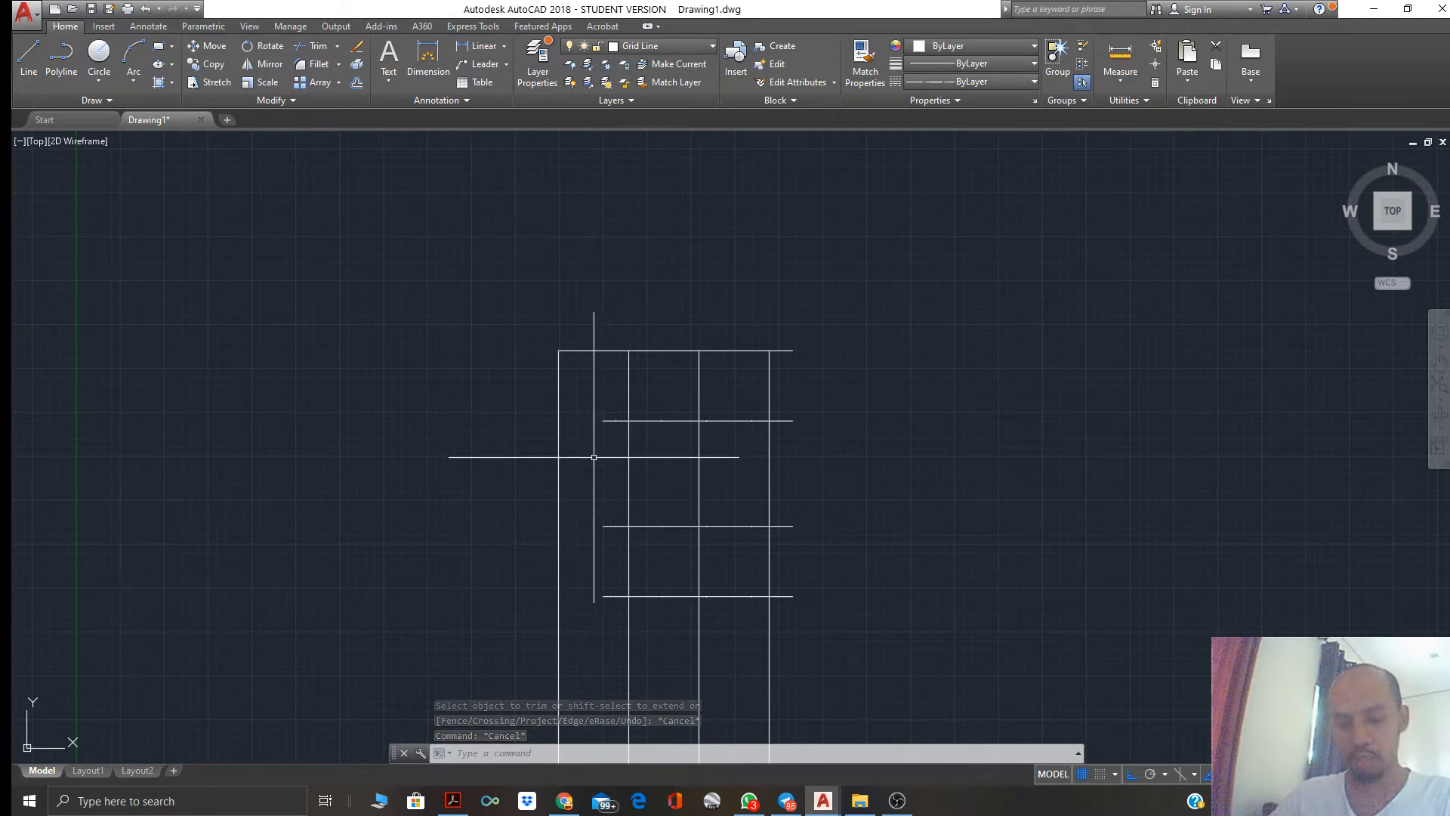
Extend the left ends of the three lower horizontal grid lines to the leftmost vertical line
text(ex)
key(Return)
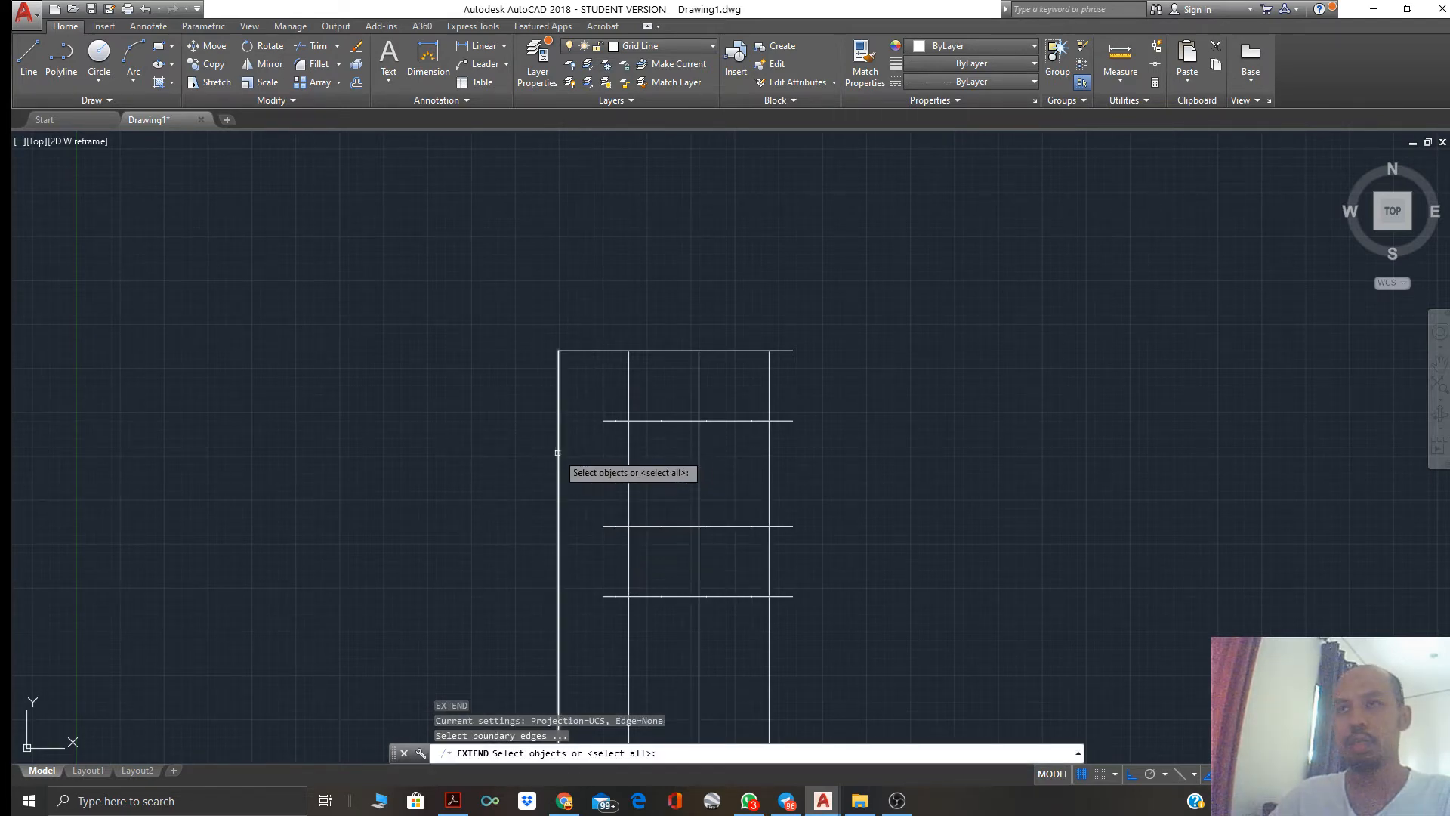
click(557, 452)
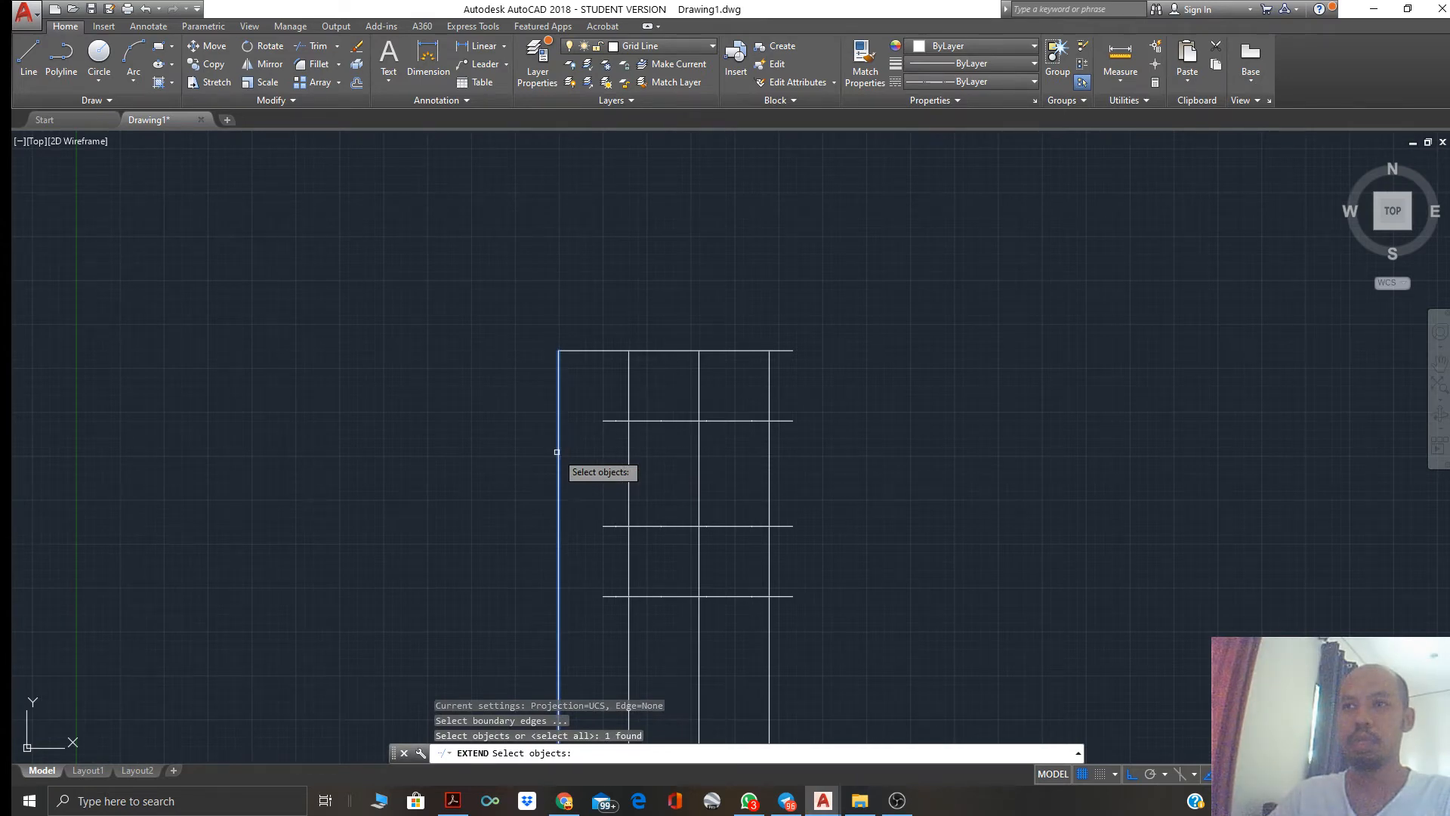
key(Return)
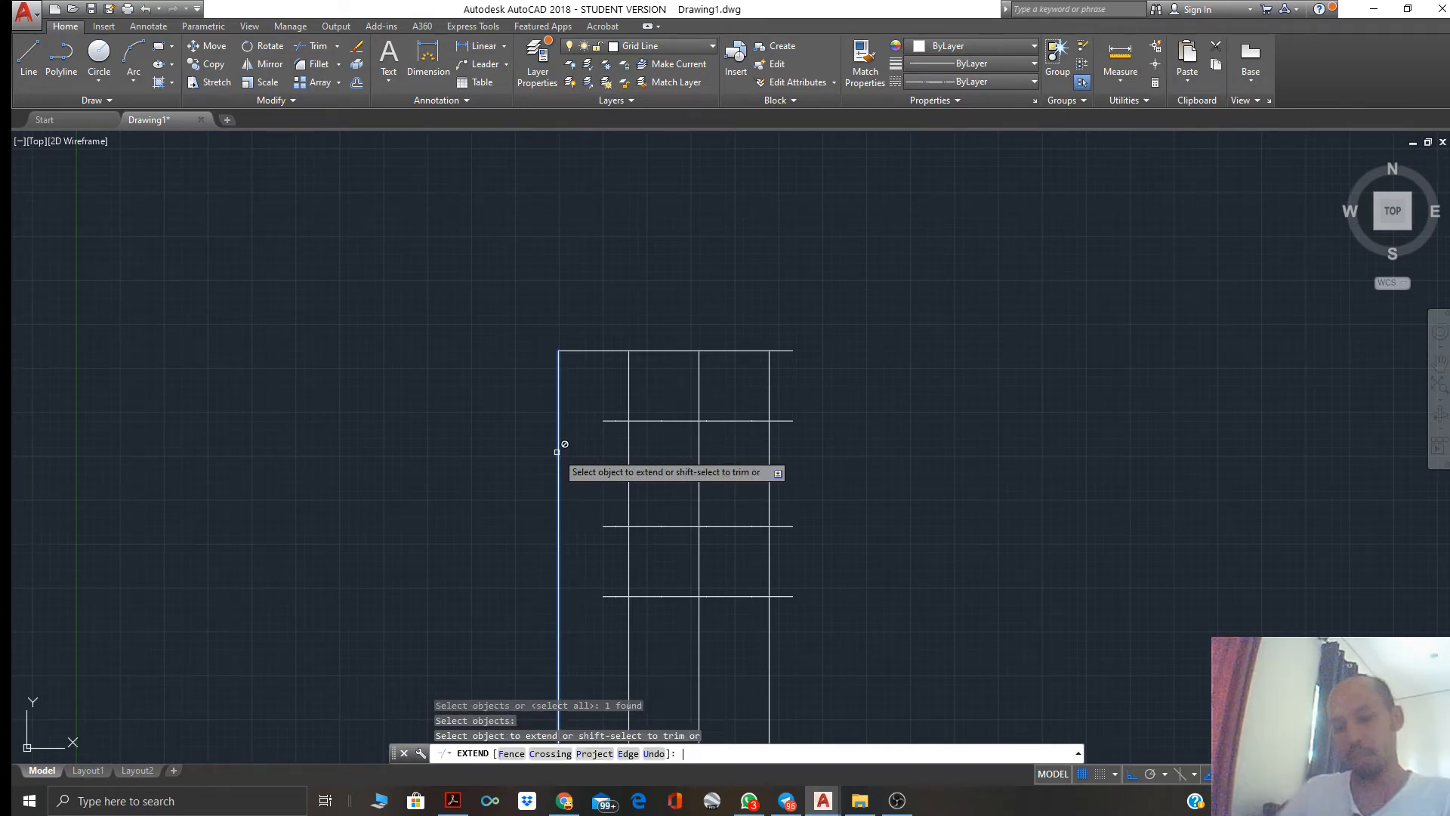
click(608, 421)
click(618, 527)
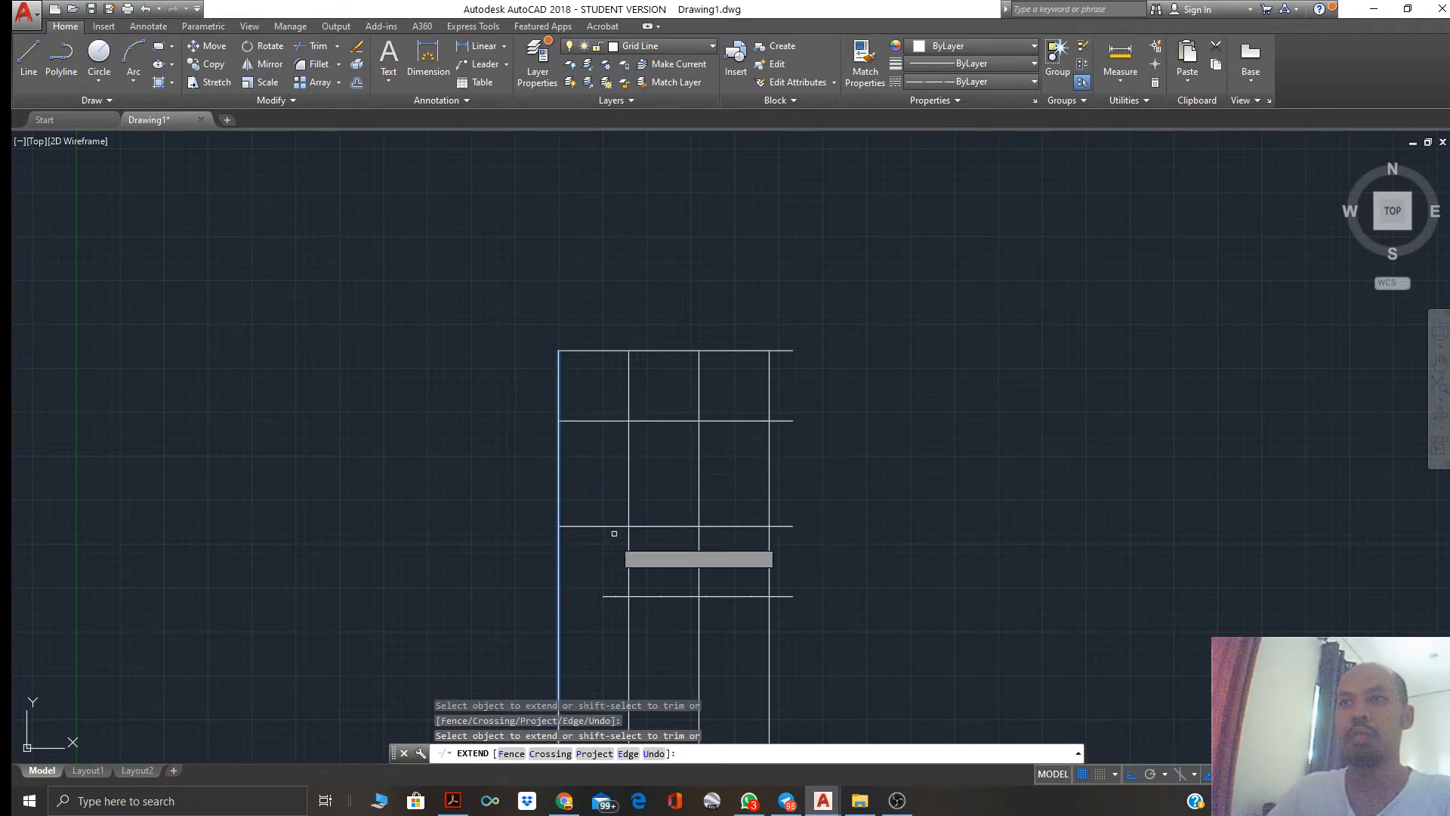
click(614, 596)
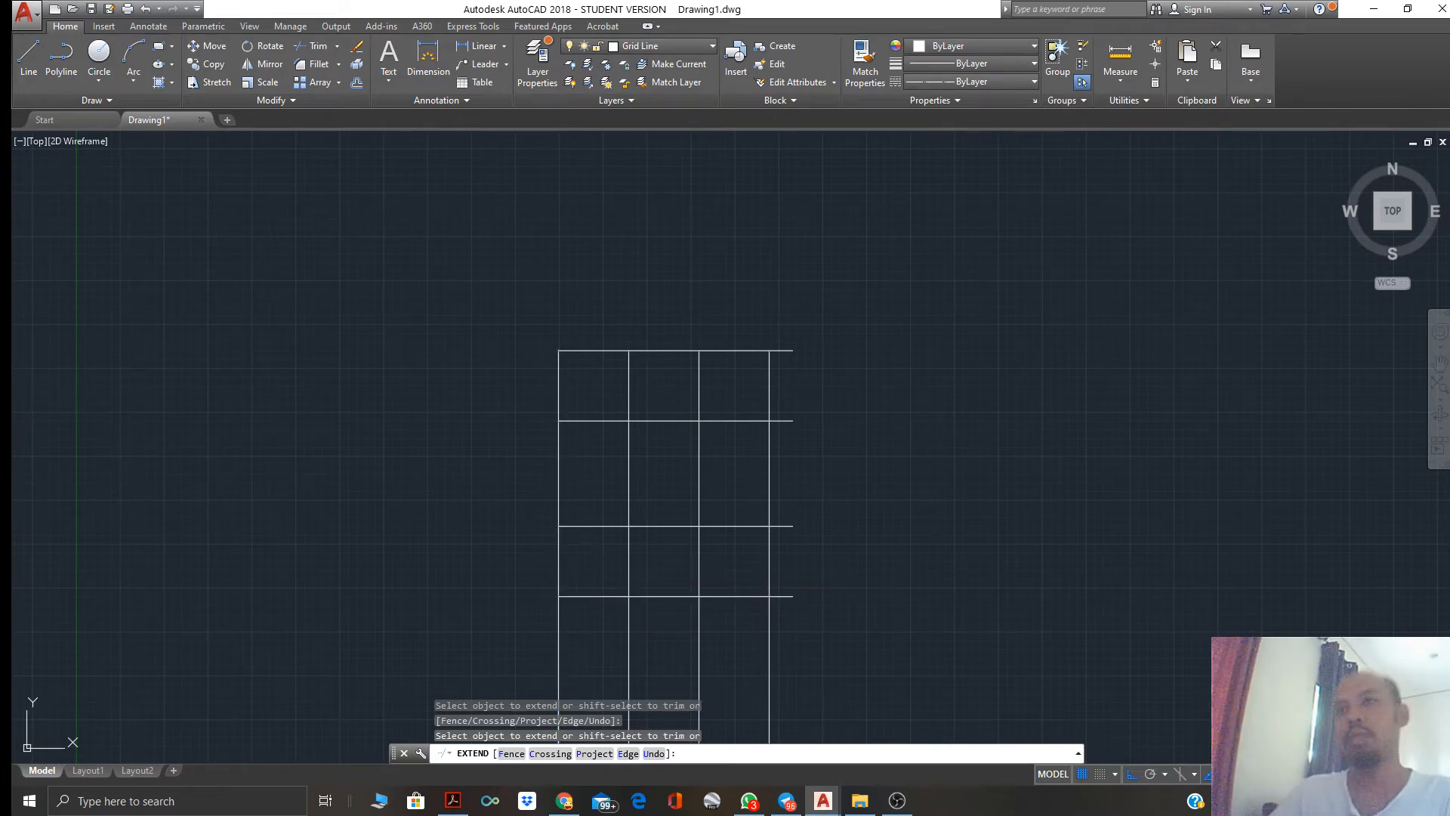
key(Escape)
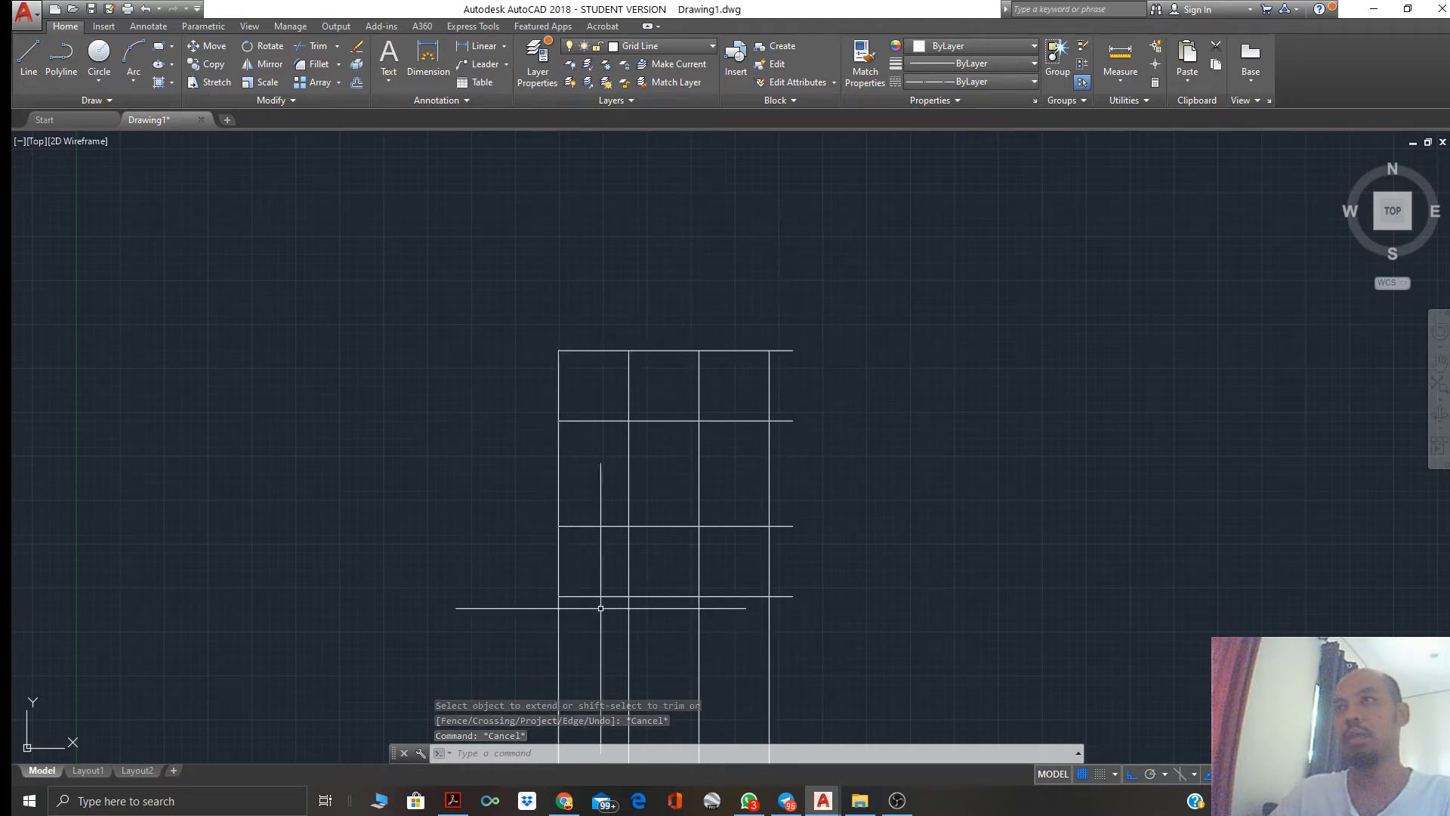
Trim all four vertical lines below the lowest horizontal line, with that line and the vertical lines as cutting edges
text(tr)
key(Return)
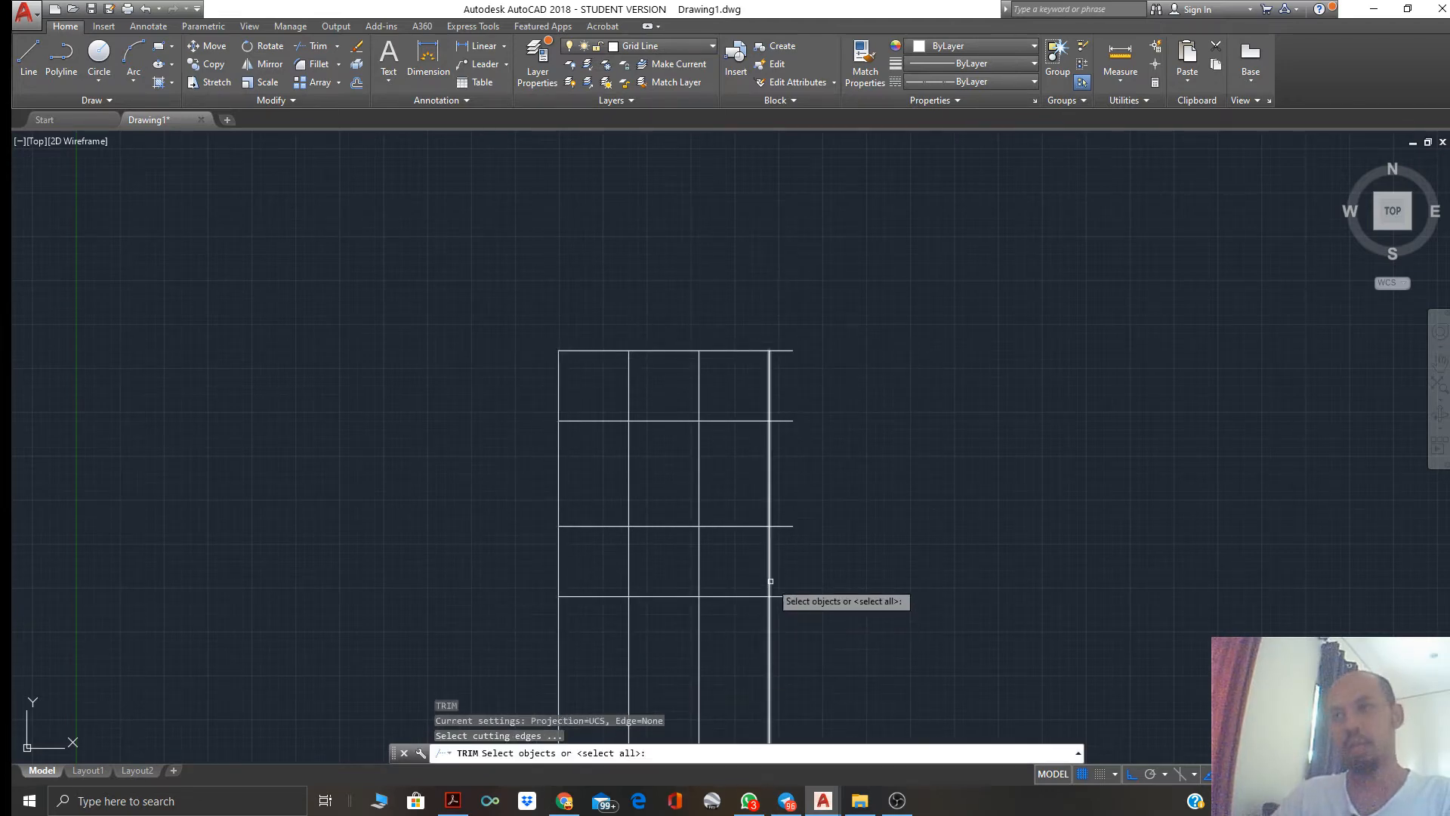
click(769, 591)
click(744, 596)
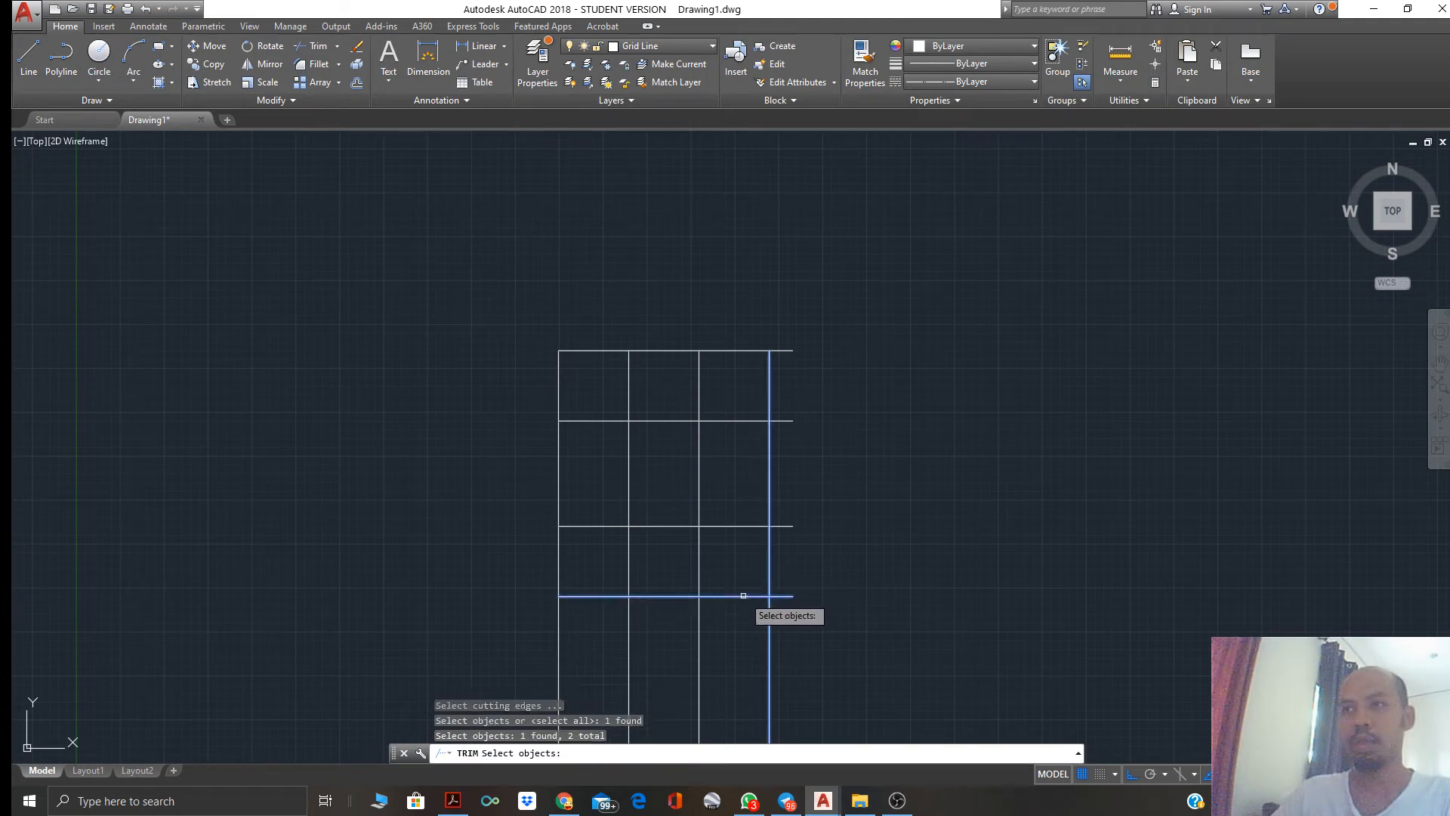
click(815, 640)
click(536, 634)
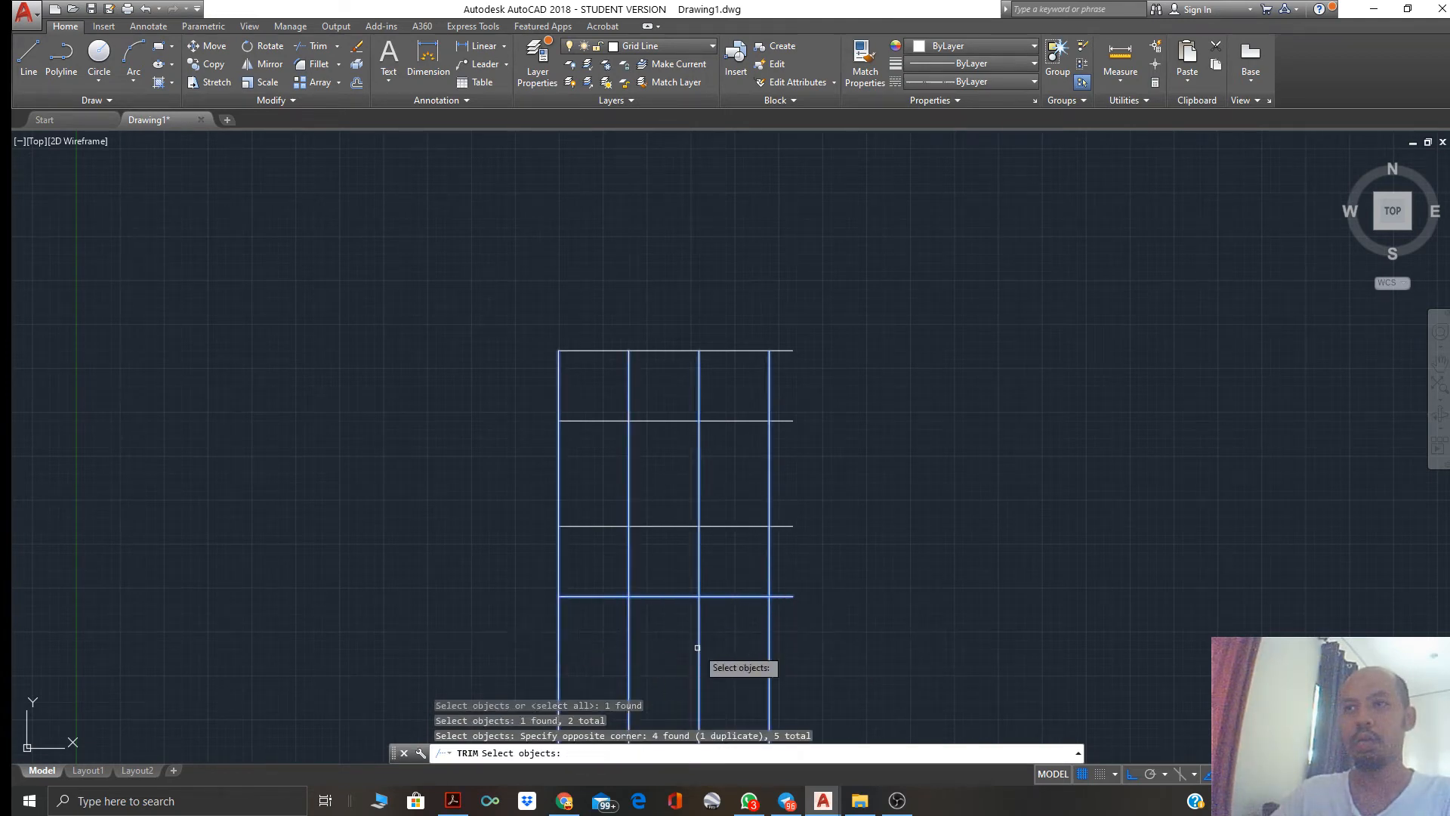
key(Return)
click(793, 645)
click(589, 643)
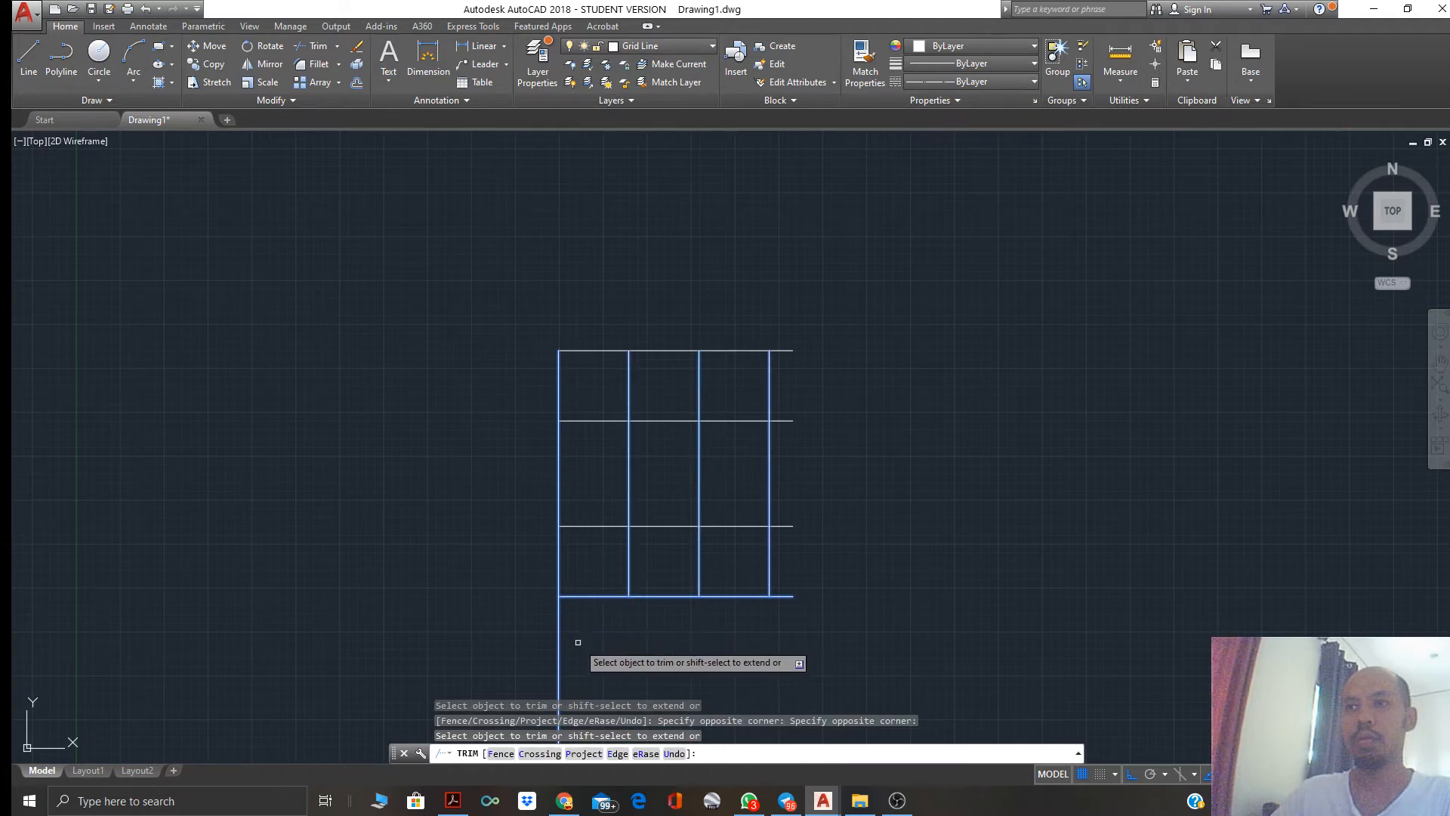
click(558, 632)
key(Escape)
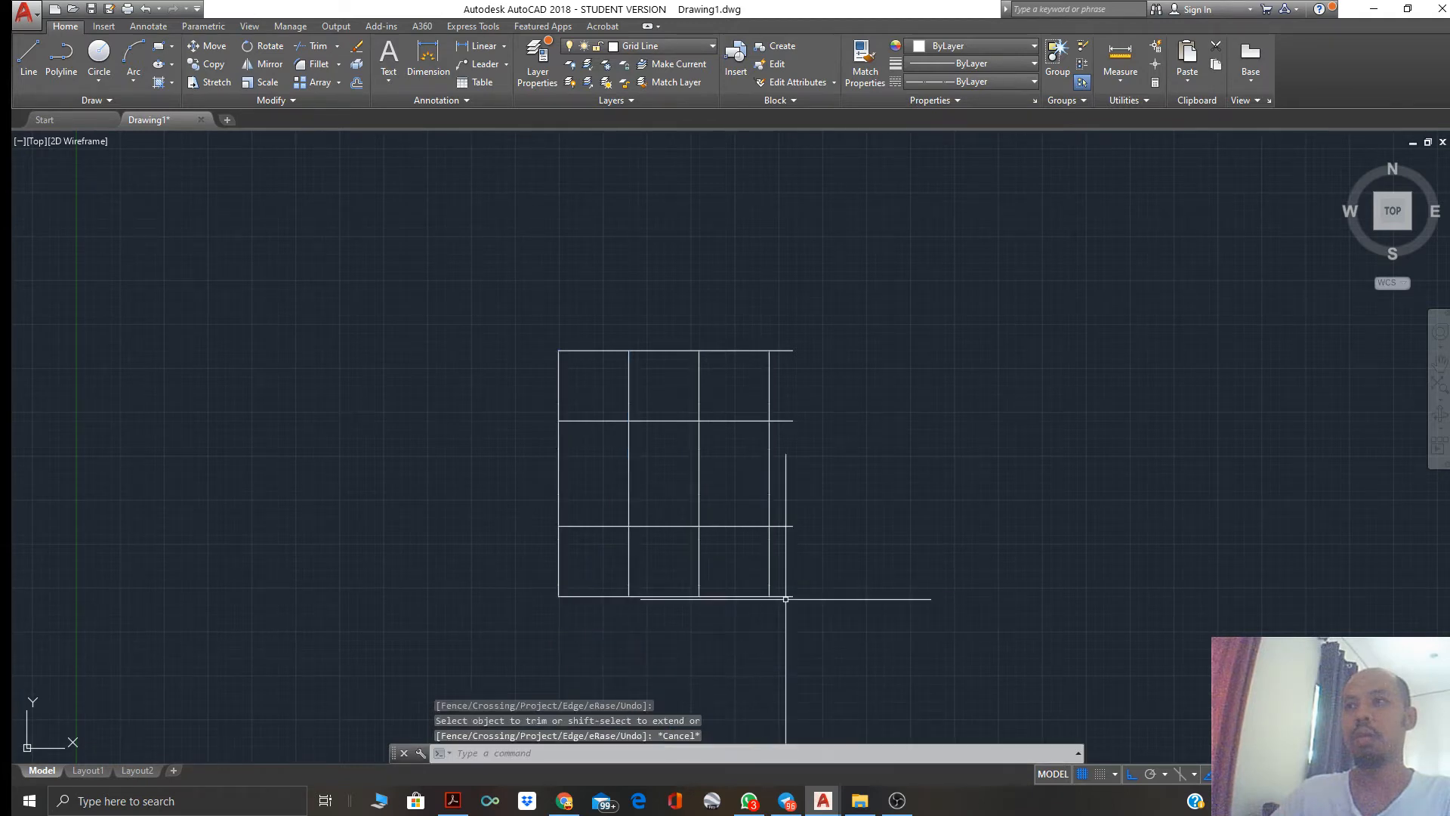
key(Escape)
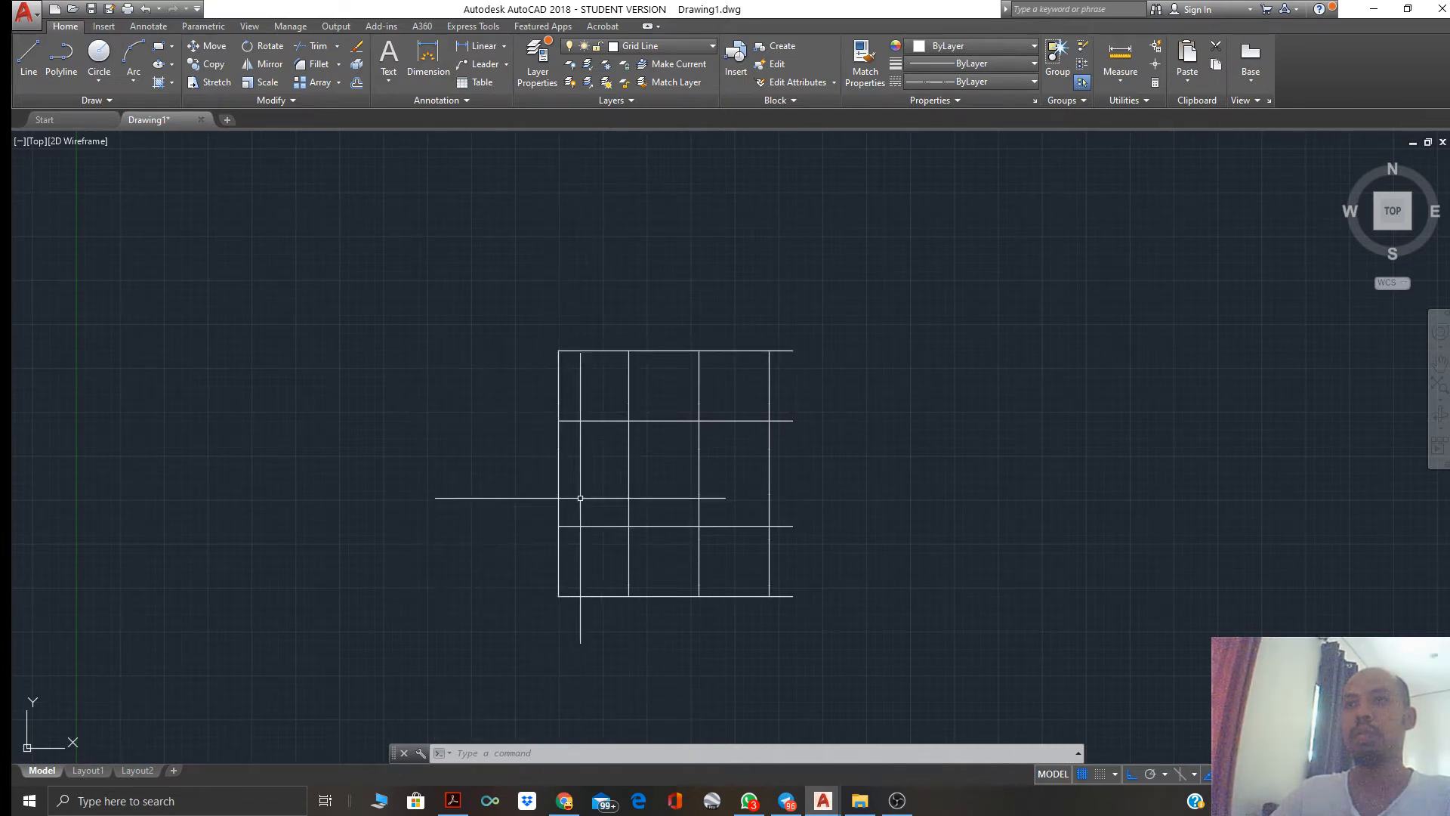
Compare the grid with the dash-dot grid lines in the bedroom layout plan PDF in Acrobat and return to the AutoCAD drawing
middle_drag(668, 481, 659, 424)
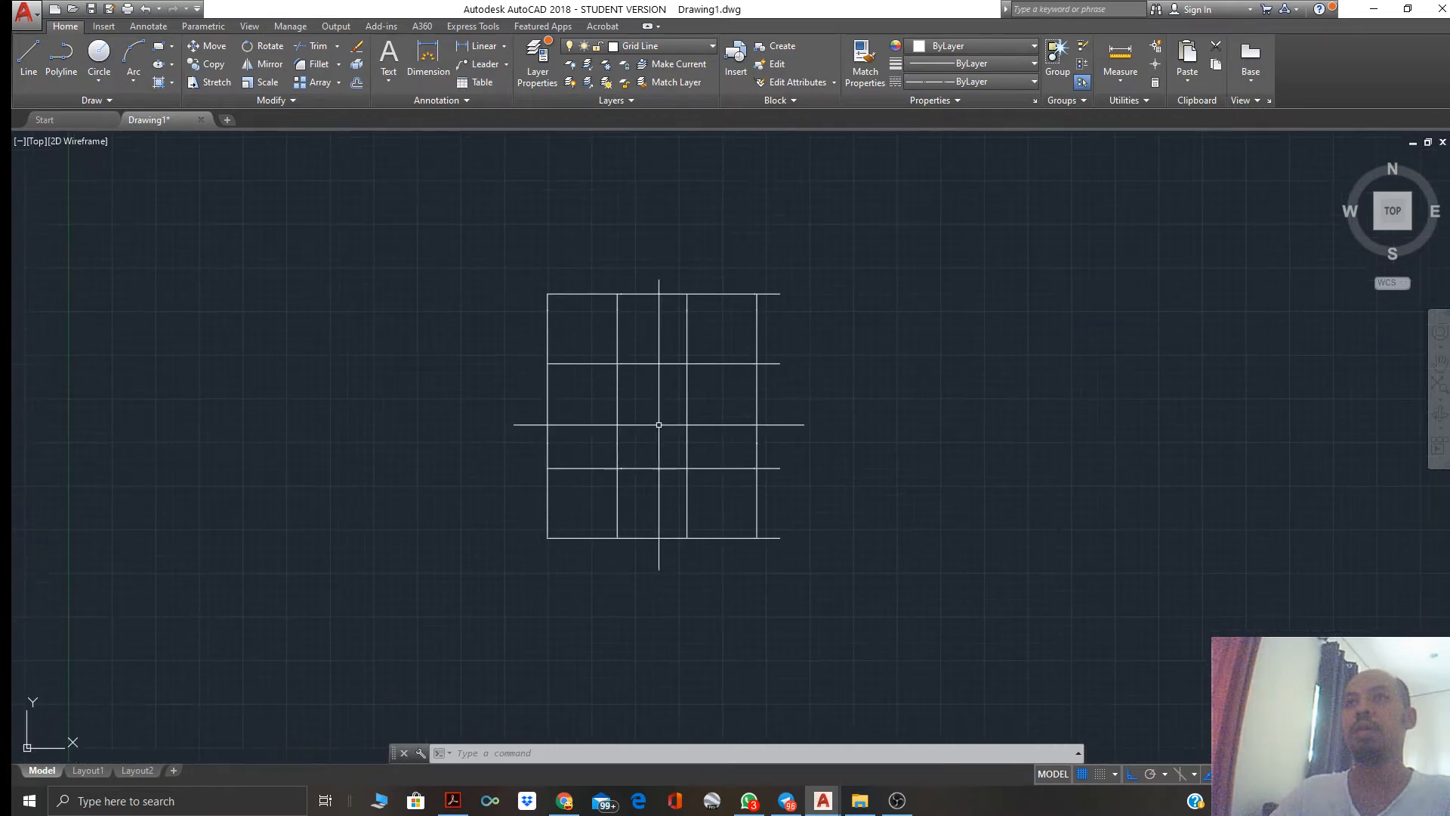
scroll(654, 421, down, 4)
scroll(642, 417, up, 6)
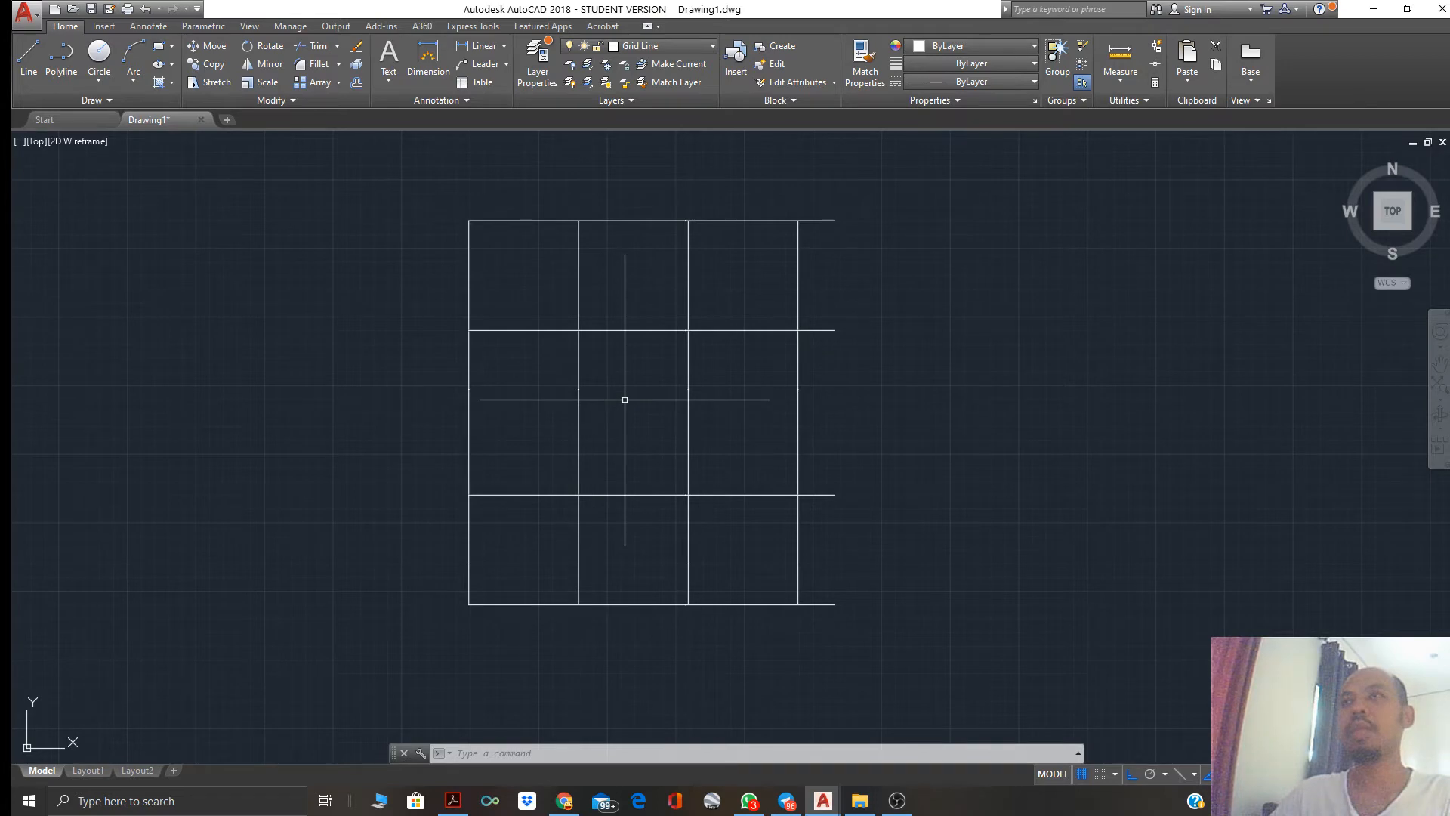
click(454, 801)
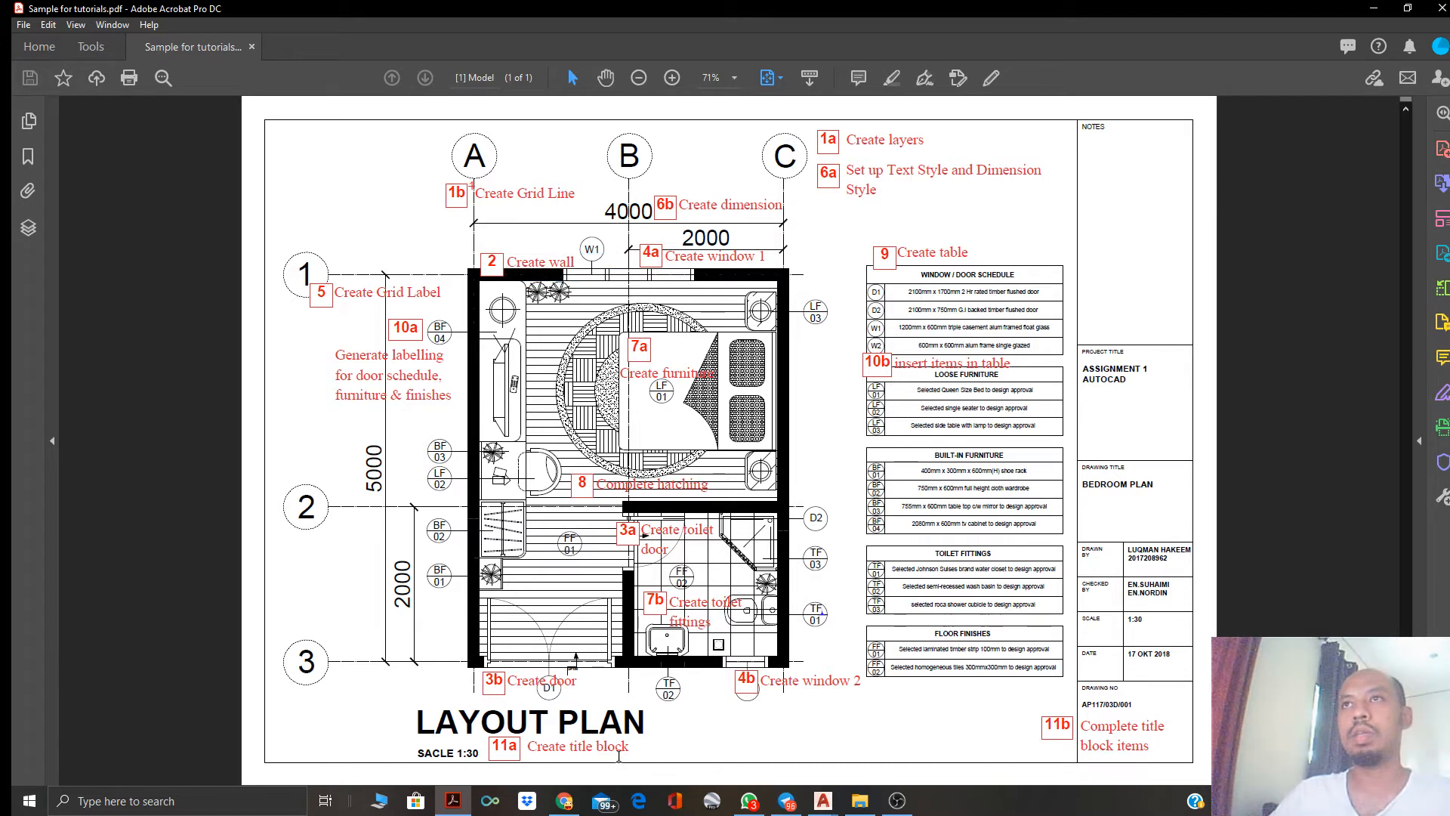
click(823, 806)
click(701, 724)
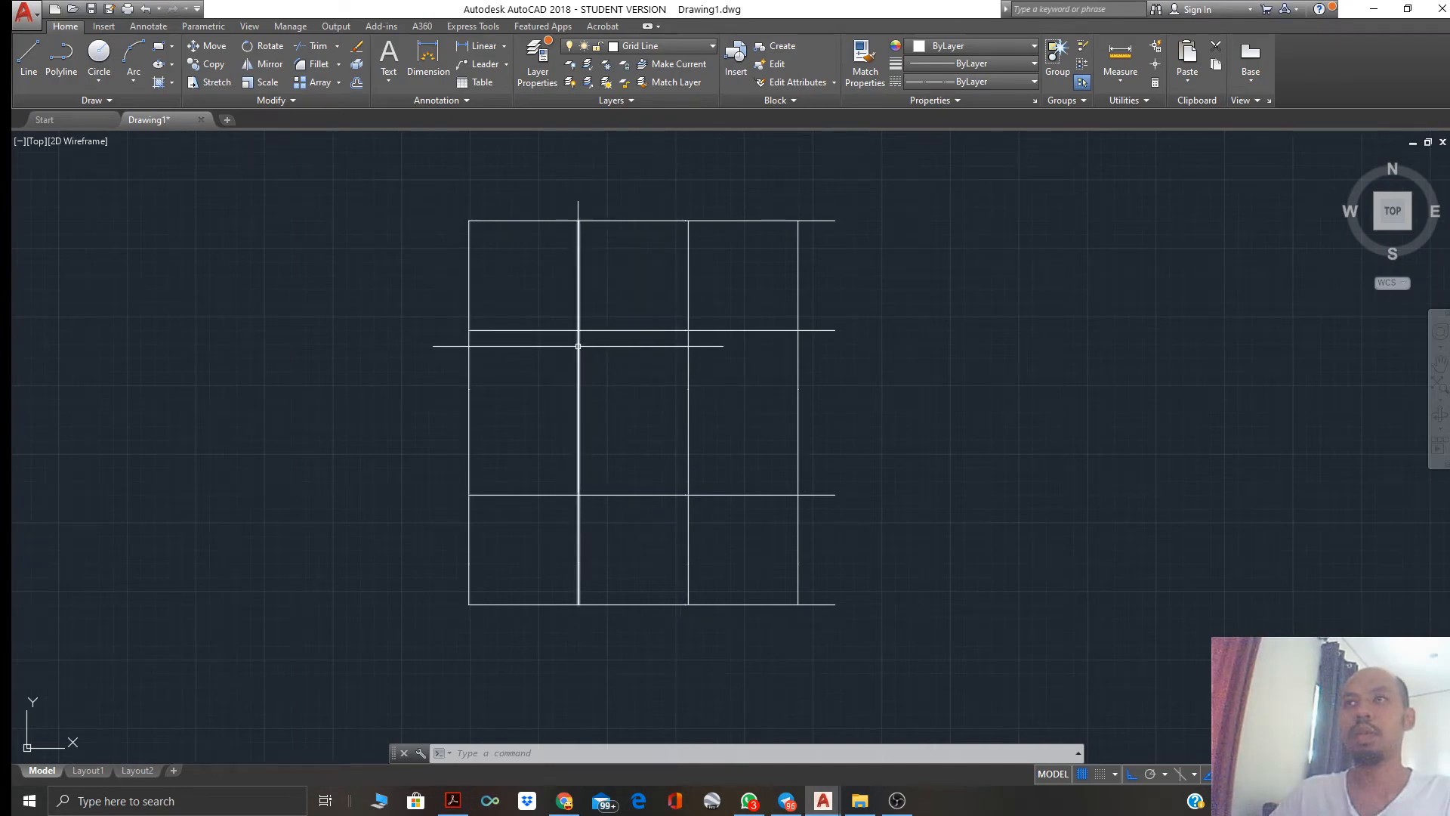
Examine the dash-dot linetype pattern of the vertical and horizontal grid lines up close
scroll(577, 378, up, 6)
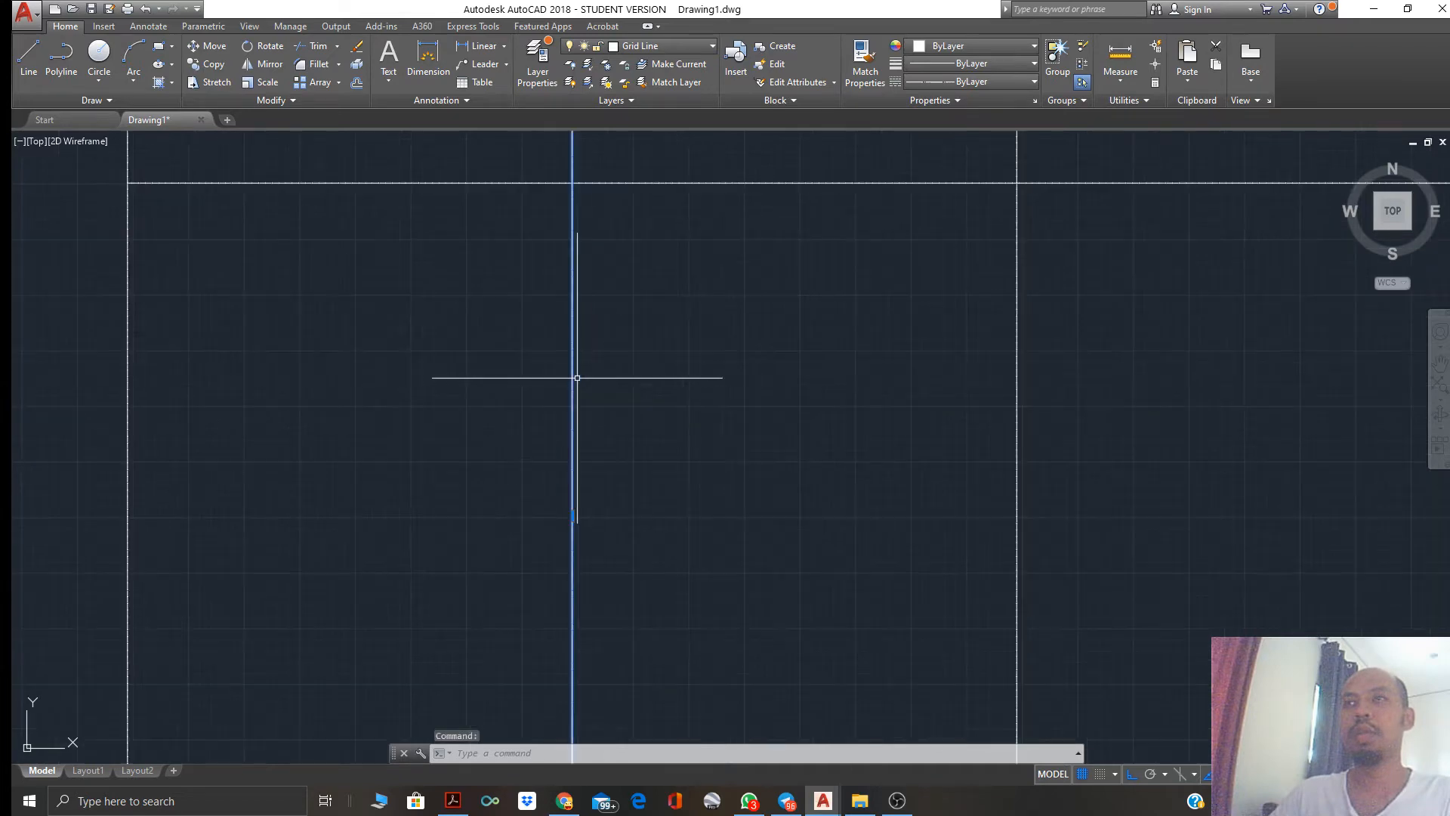
scroll(585, 396, down, 2)
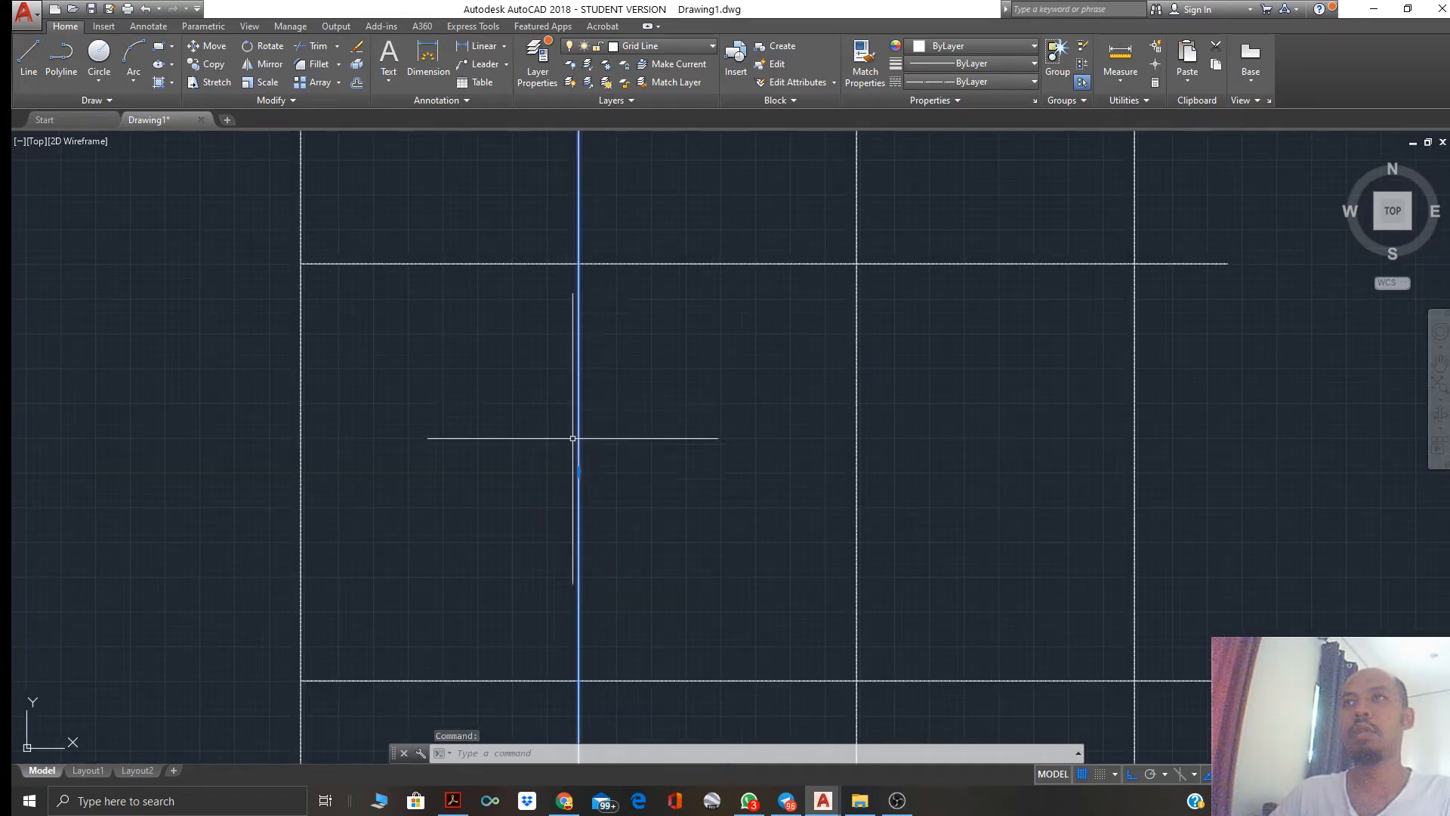
scroll(307, 241, up, 6)
scroll(321, 267, up, 3)
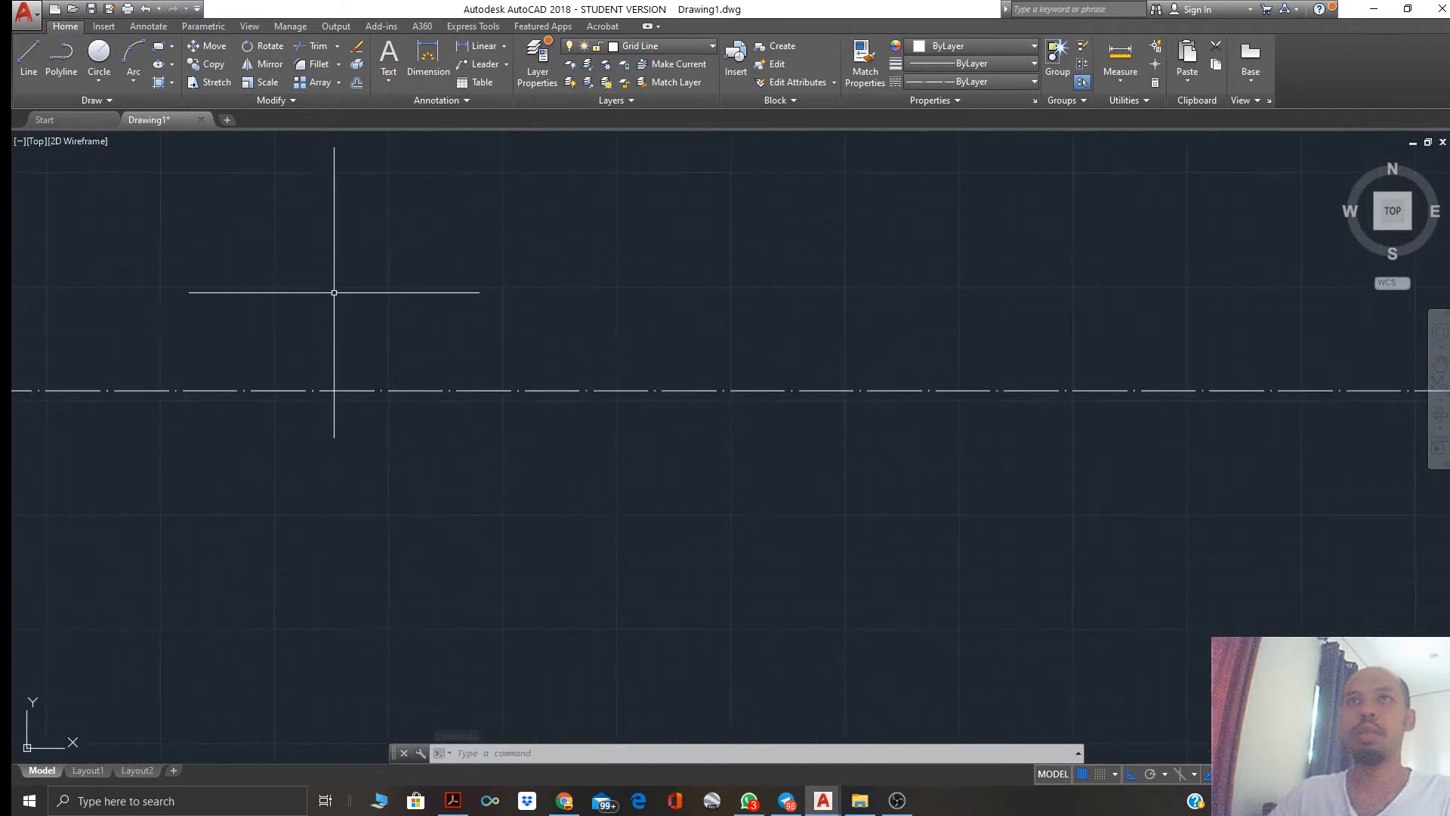
scroll(340, 324, down, 4)
scroll(842, 429, down, 1)
scroll(842, 430, down, 6)
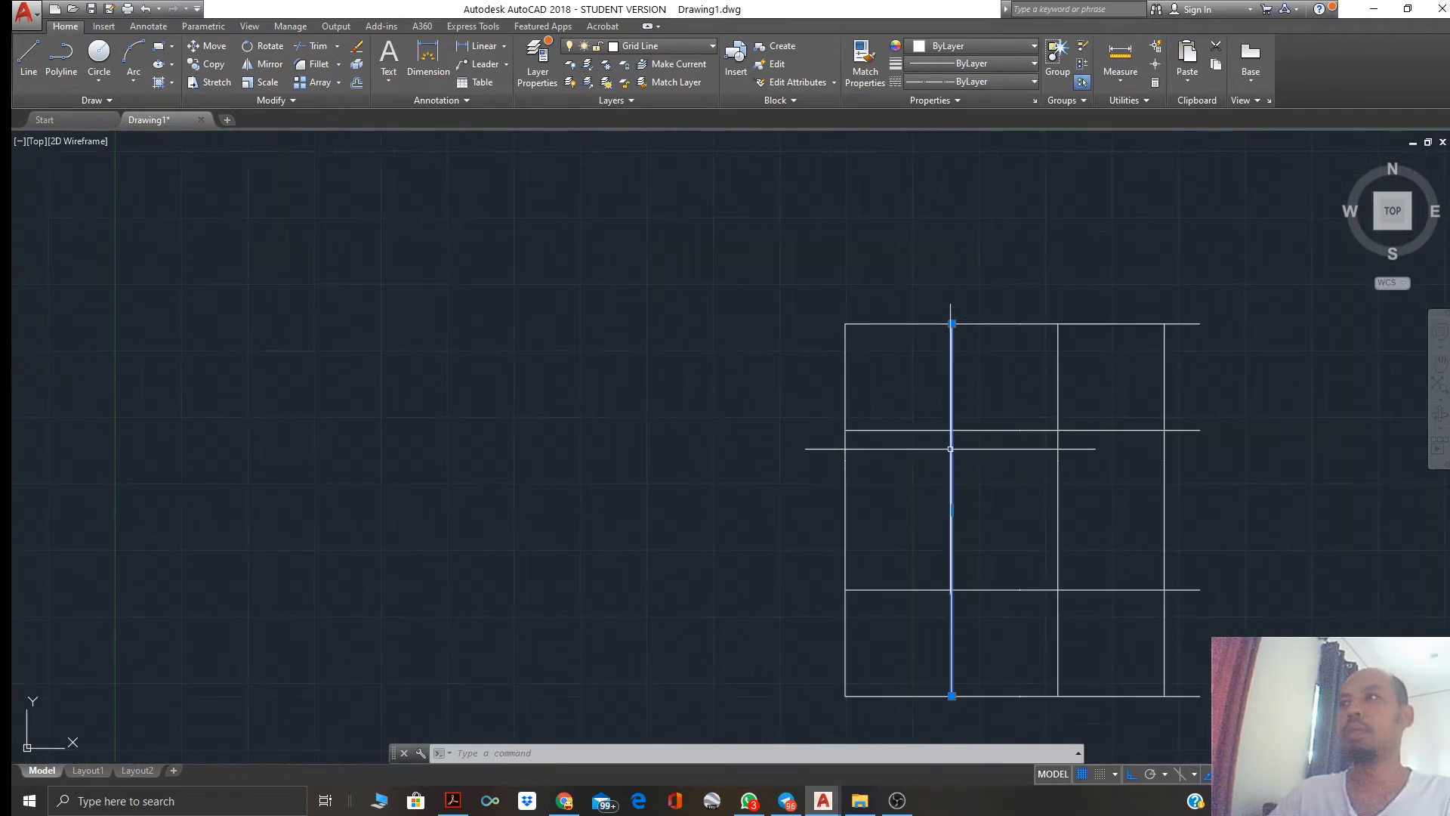
mouse_move(955, 446)
middle_down()
mouse_move(657, 359)
mouse_move(701, 341)
middle_up()
scroll(698, 377, up, 2)
key(Escape)
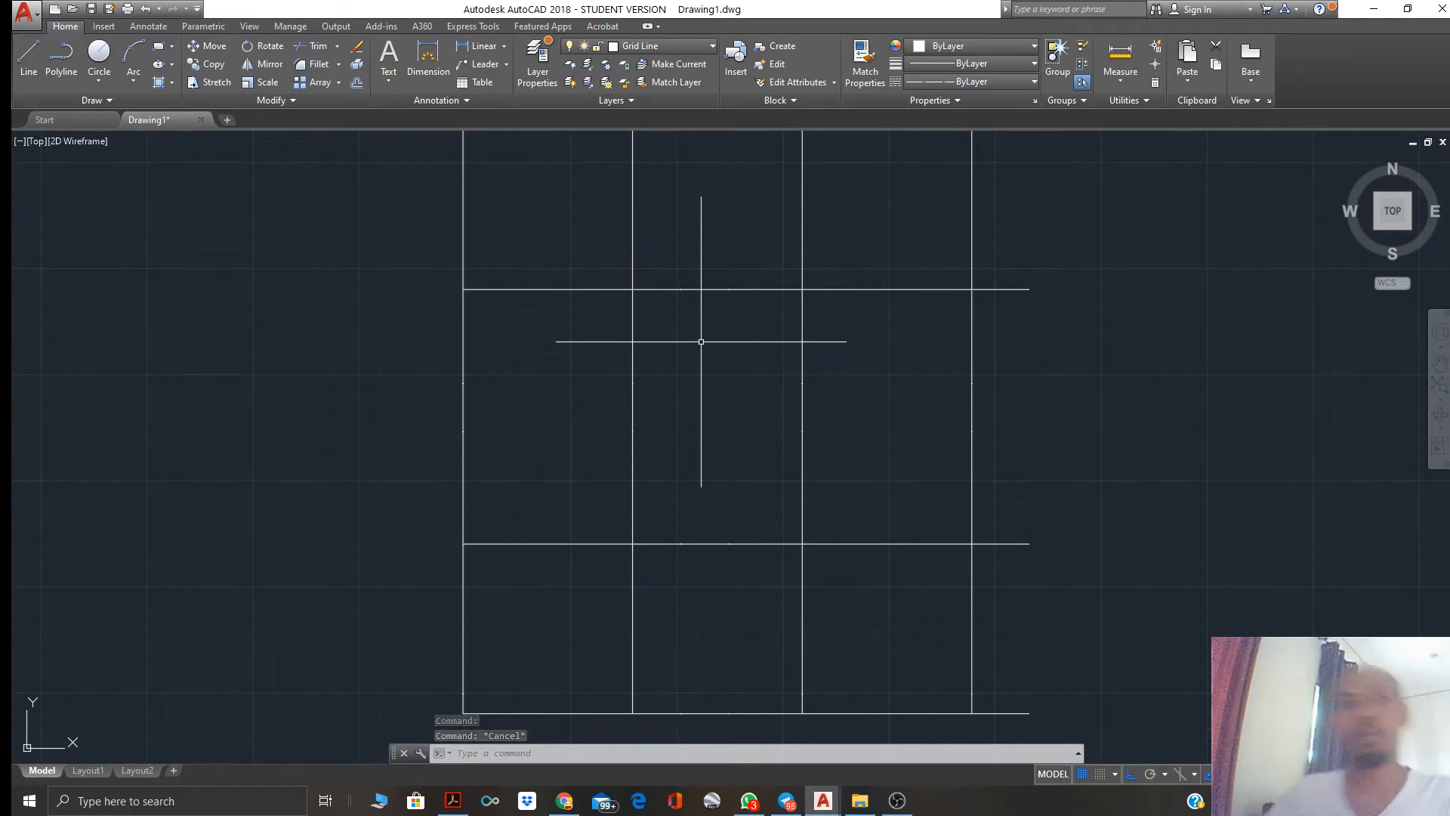
Try linetype scales of 50 and 15 on the second vertical grid line from the left, and settle on 25
mouse_move(700, 379)
middle_down()
mouse_move(686, 426)
mouse_move(682, 384)
middle_up()
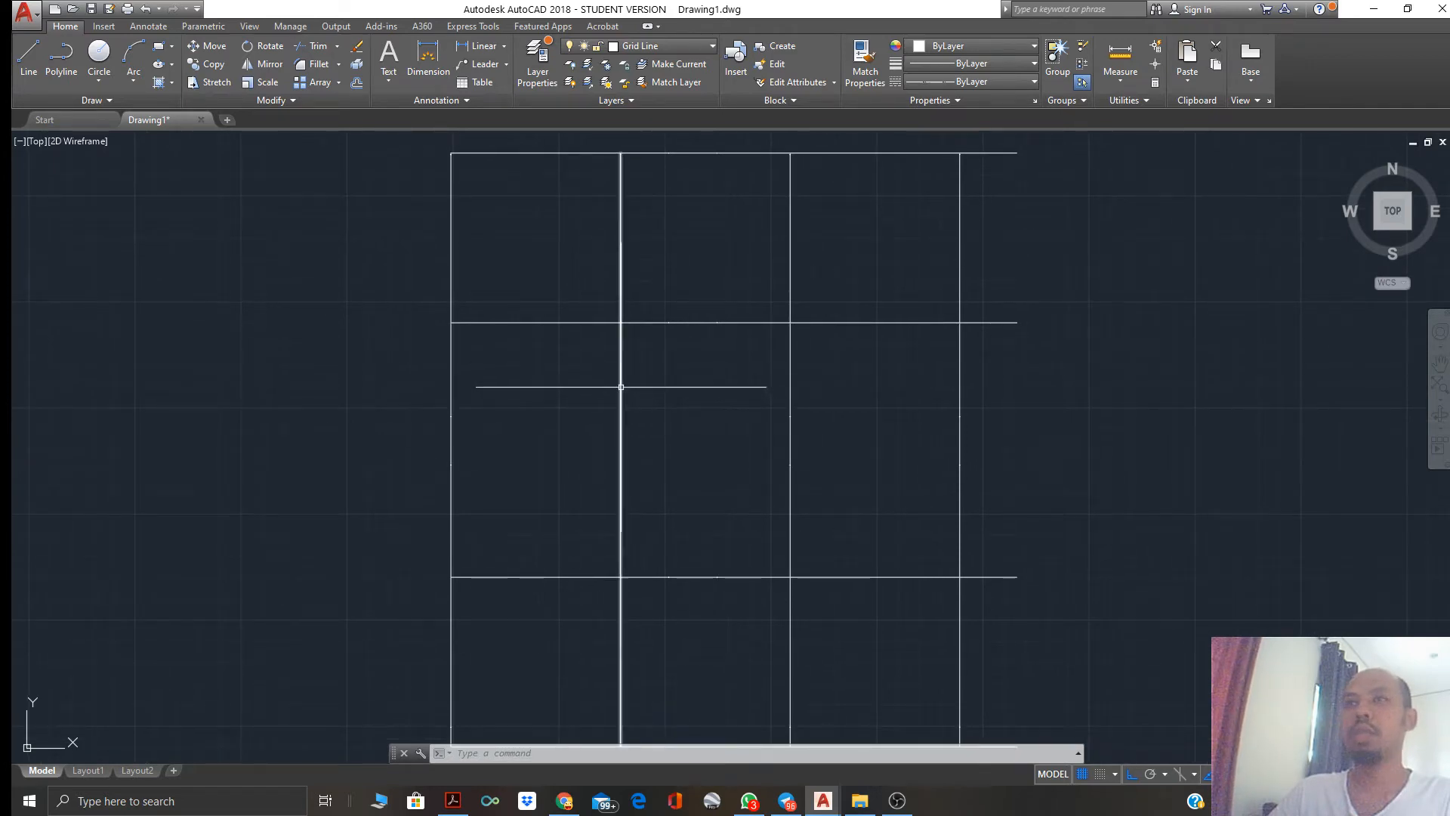
click(620, 384)
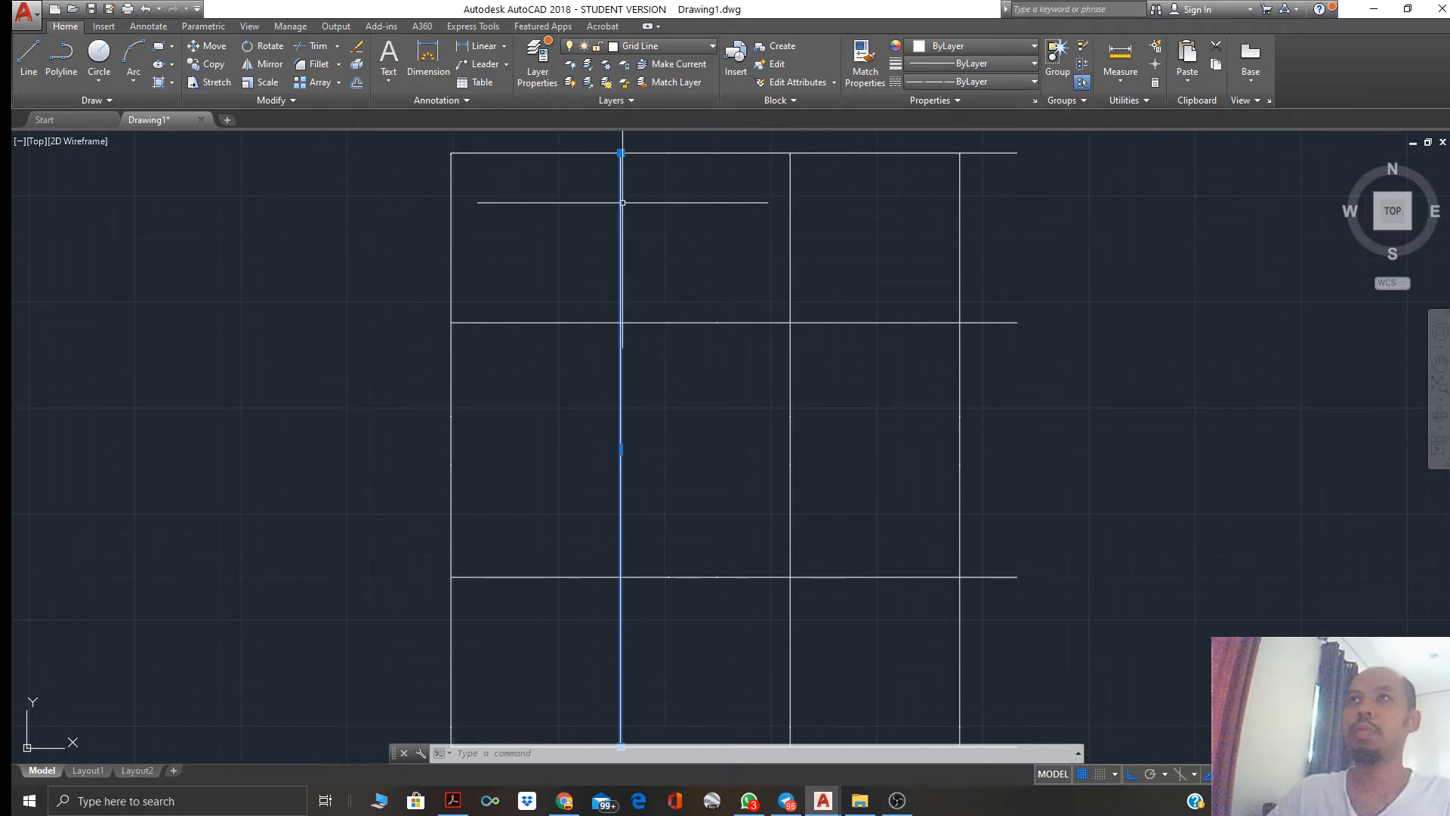
right_click(622, 202)
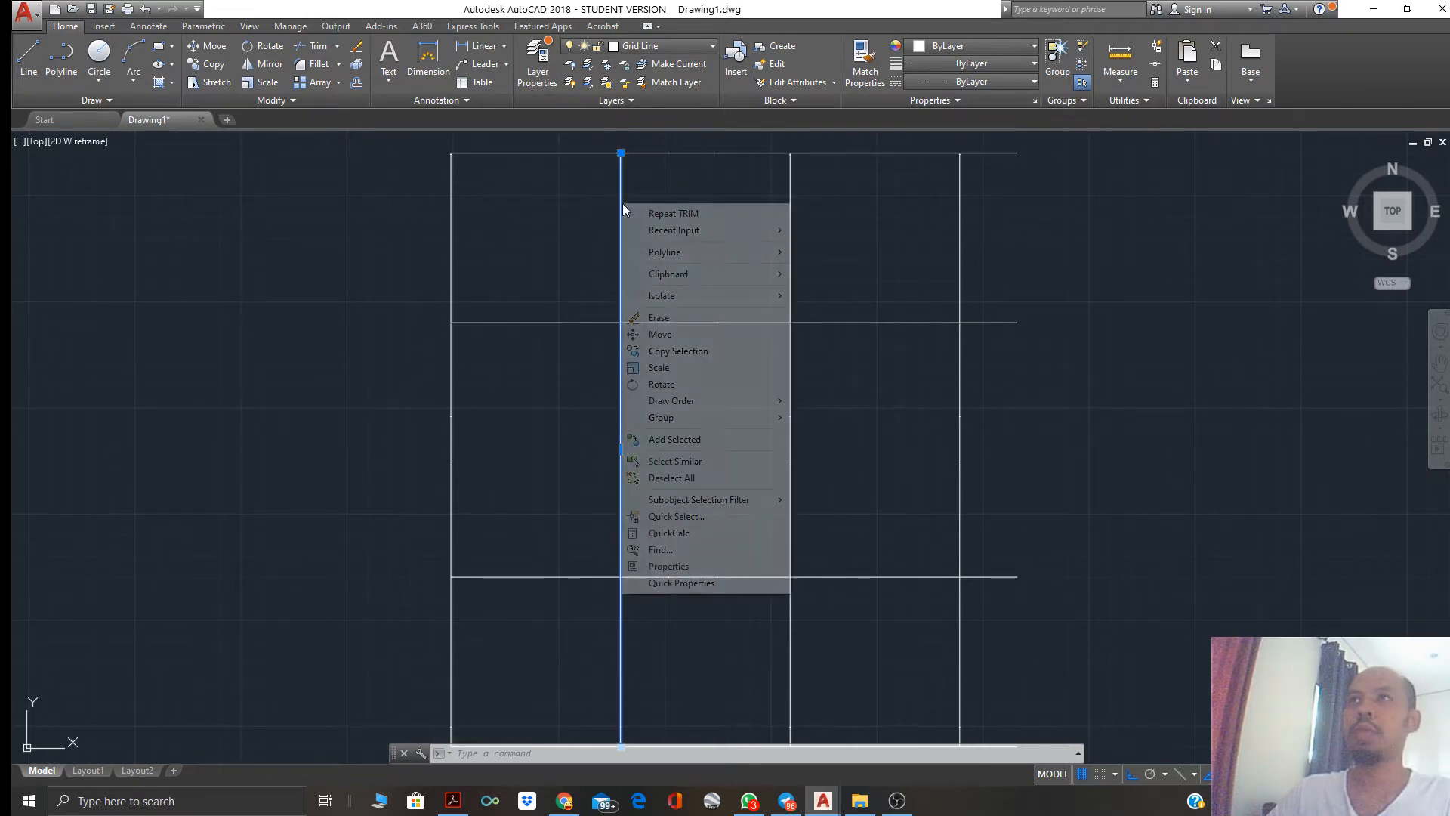
click(669, 566)
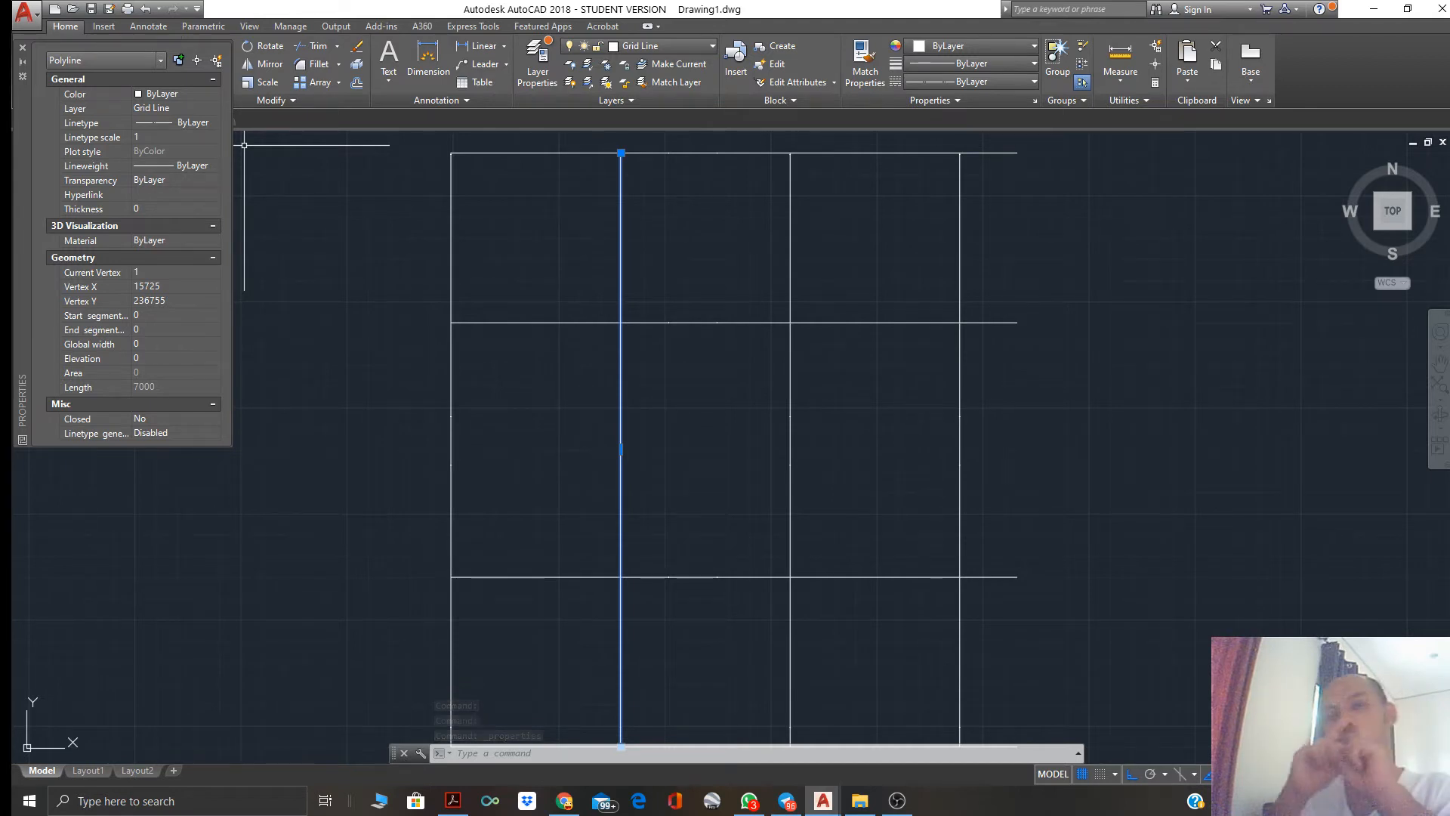
click(174, 136)
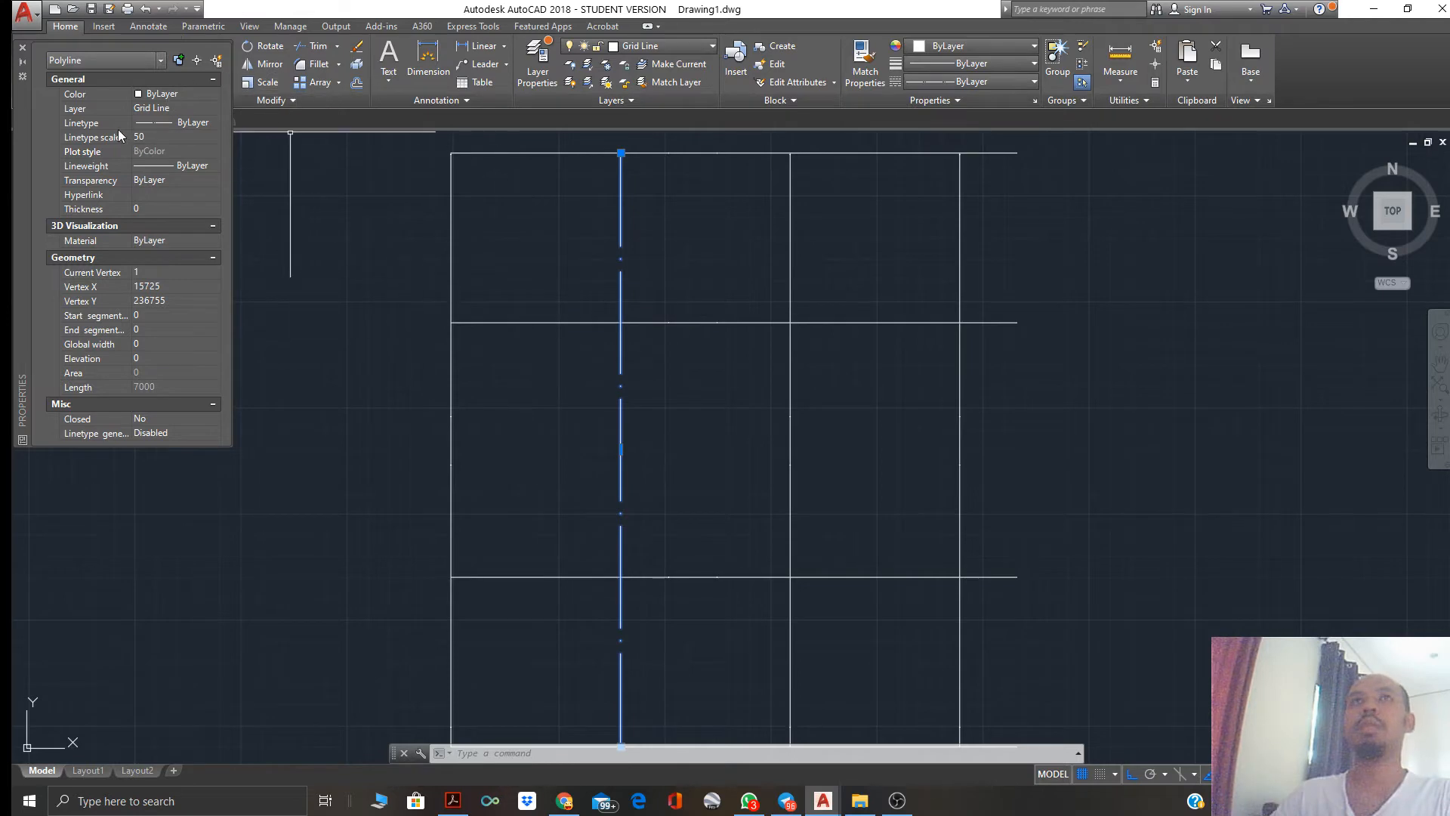
click(157, 139)
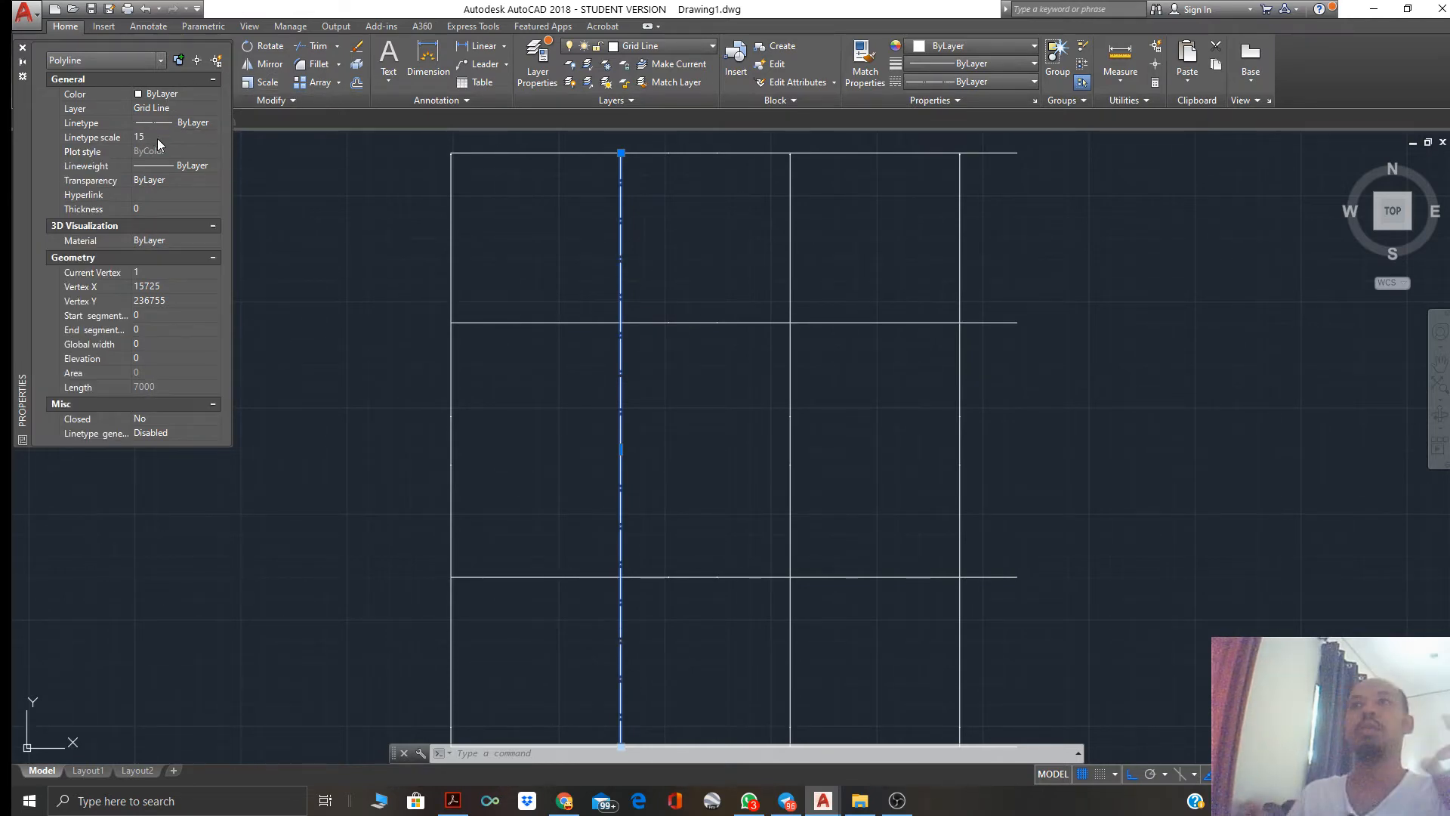
click(158, 138)
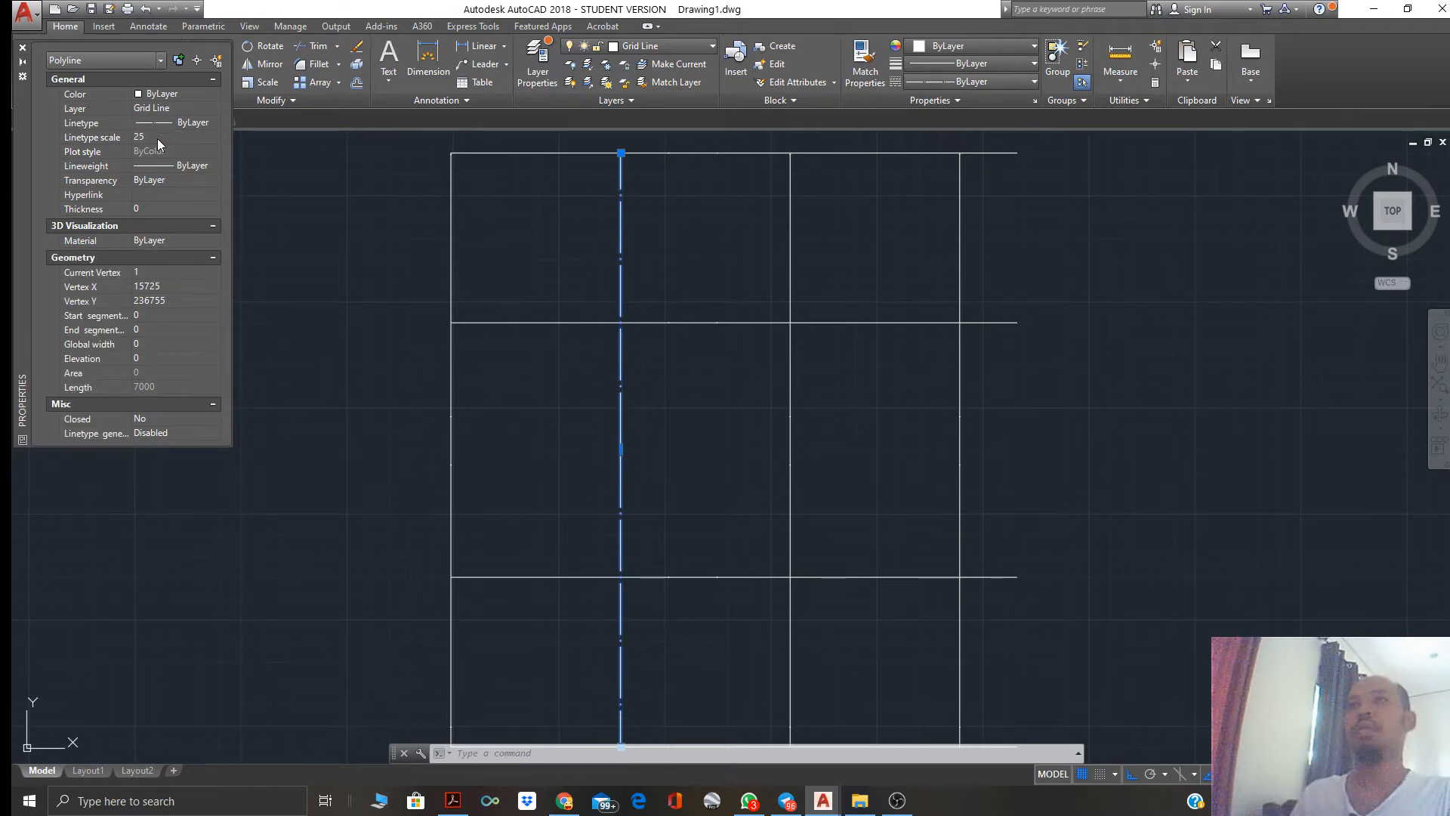
click(22, 53)
key(Escape)
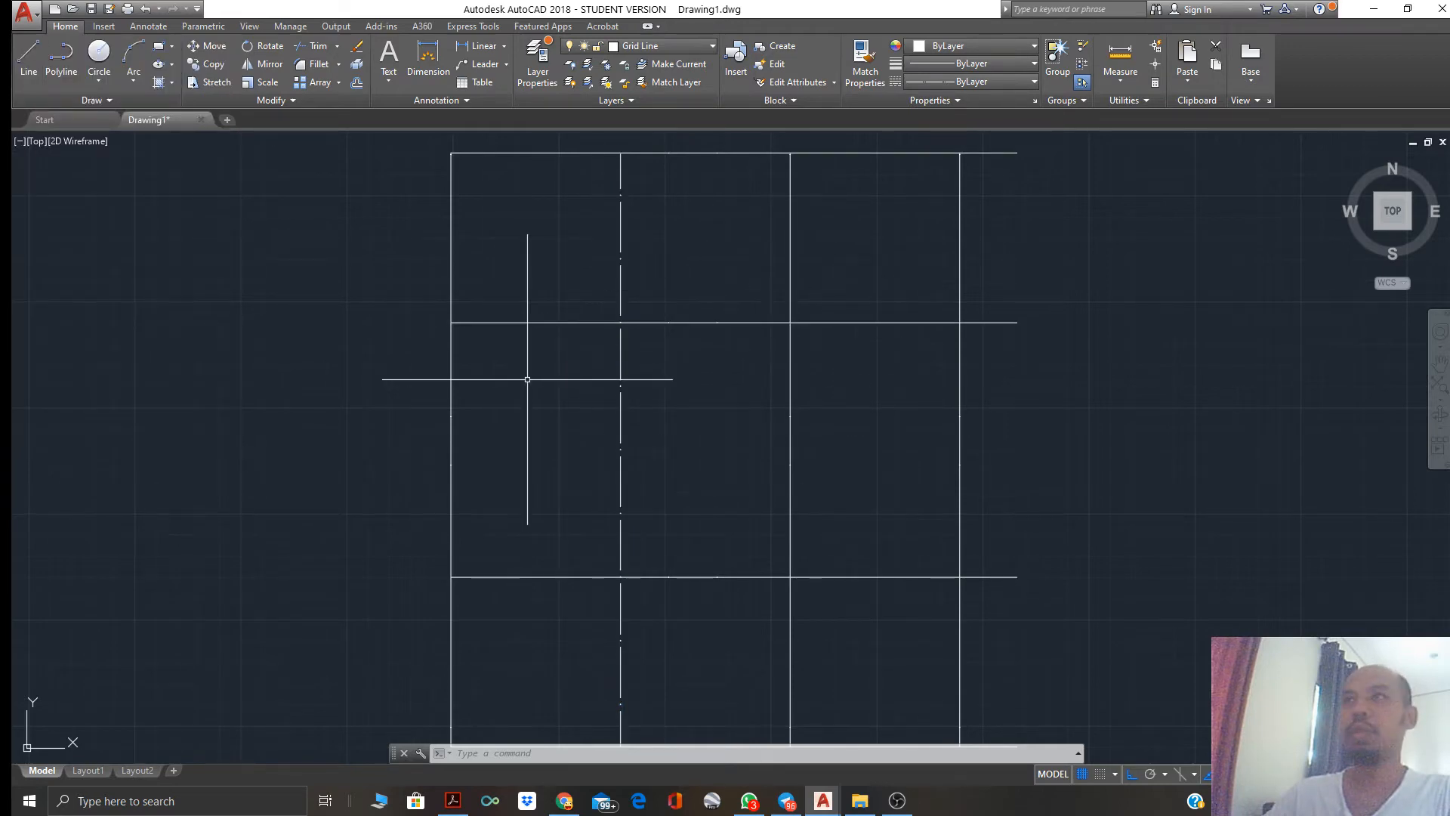
Match the second vertical line's properties onto the two vertical lines to its right and the three lower horizontal grid lines
click(866, 83)
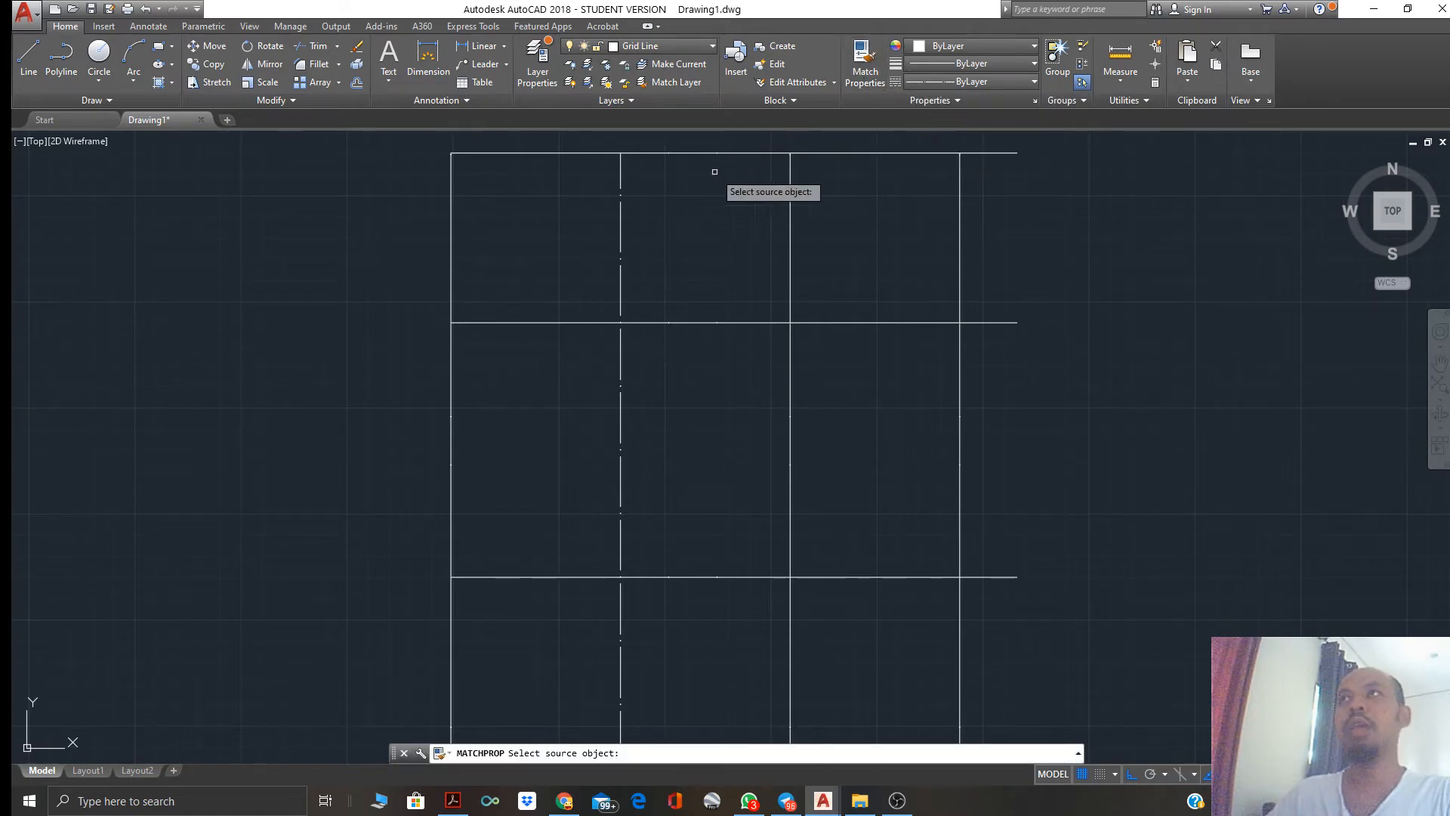
click(621, 213)
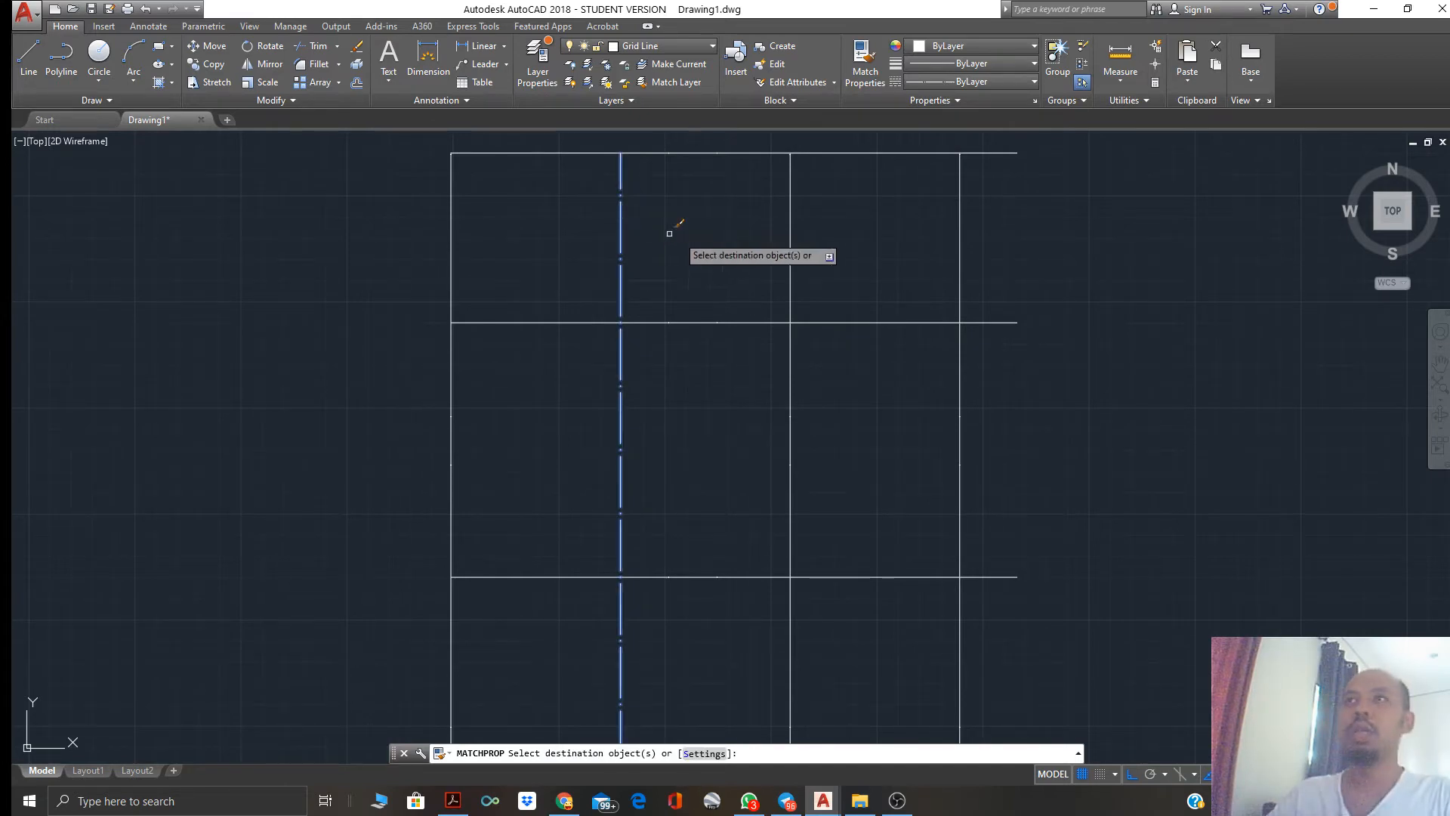
click(791, 250)
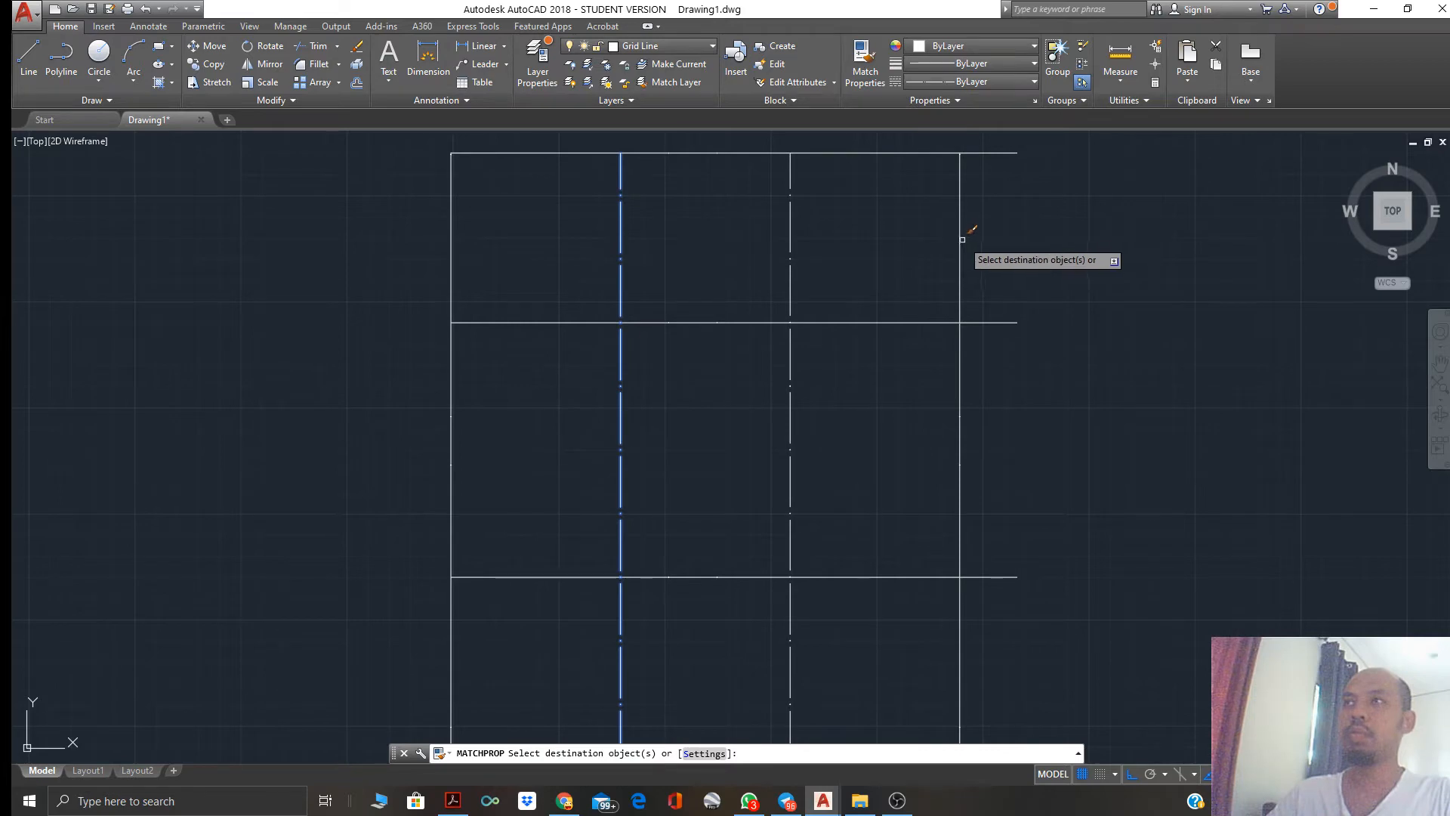
click(959, 239)
click(847, 320)
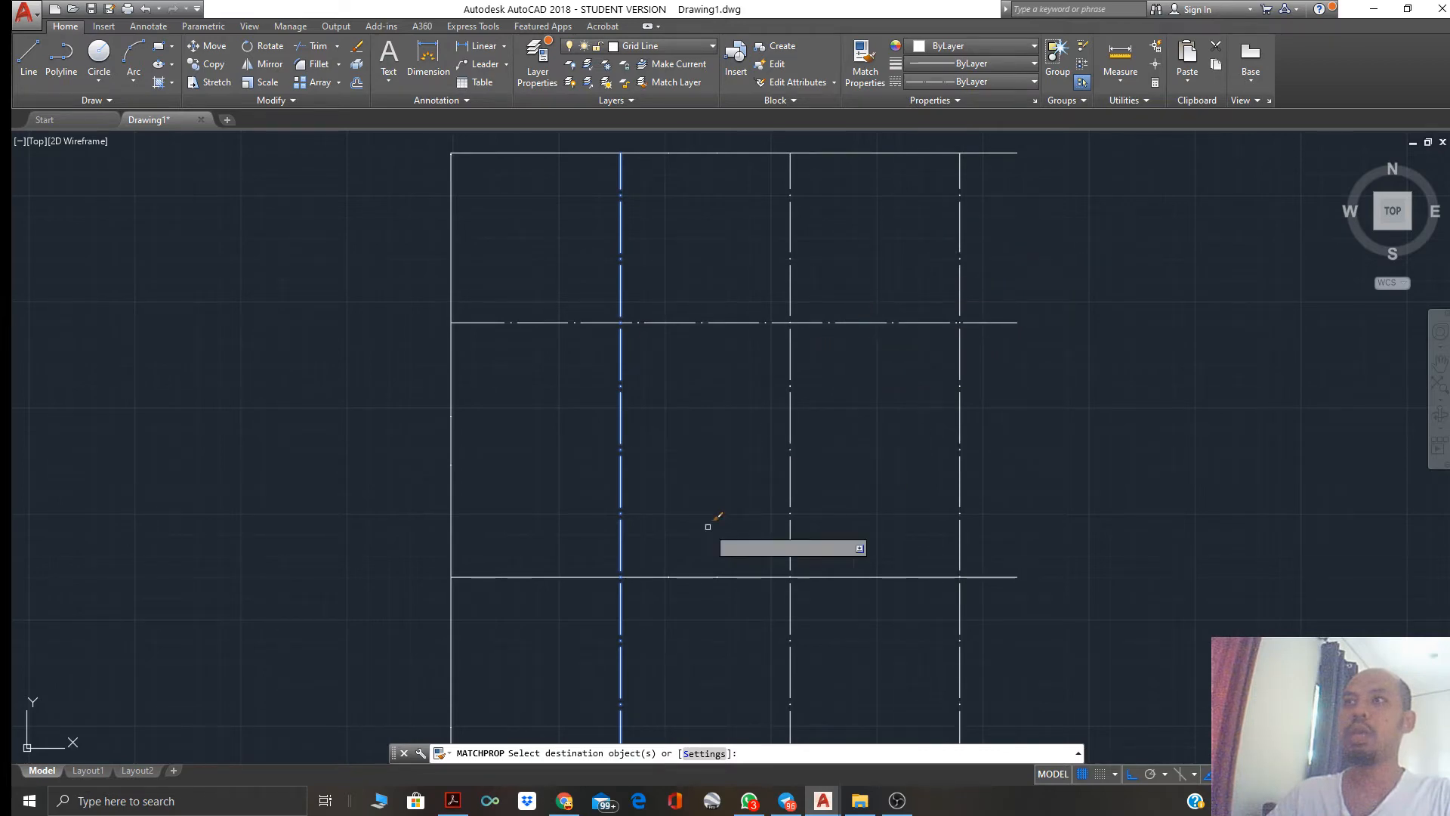
click(678, 577)
scroll(684, 607, down, 1)
middle_drag(706, 630, 665, 491)
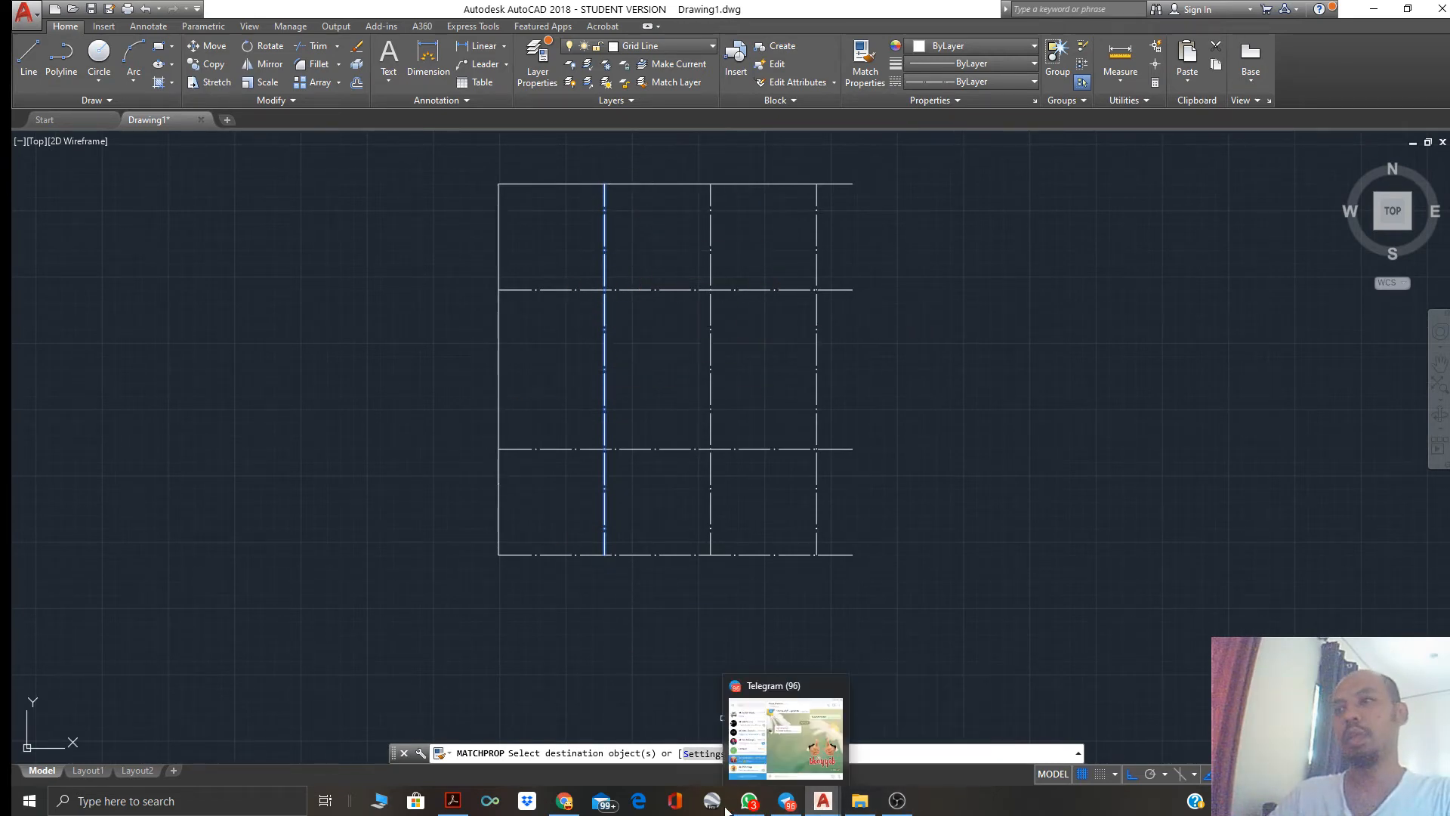
Consult the layout plan PDF in Acrobat and, back in AutoCAD, erase the leftmost vertical and topmost horizontal grid lines
click(568, 806)
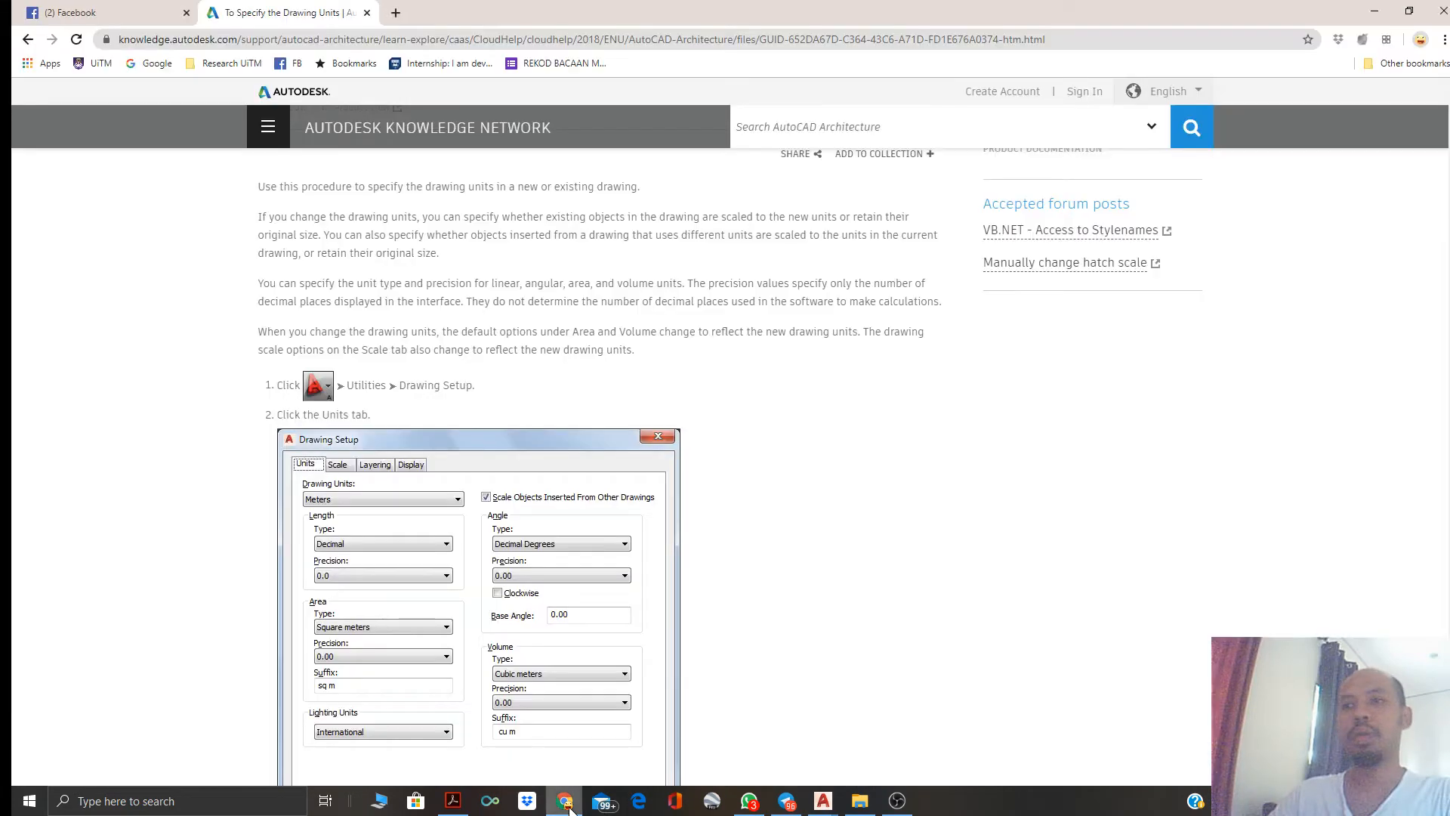
click(459, 807)
click(347, 489)
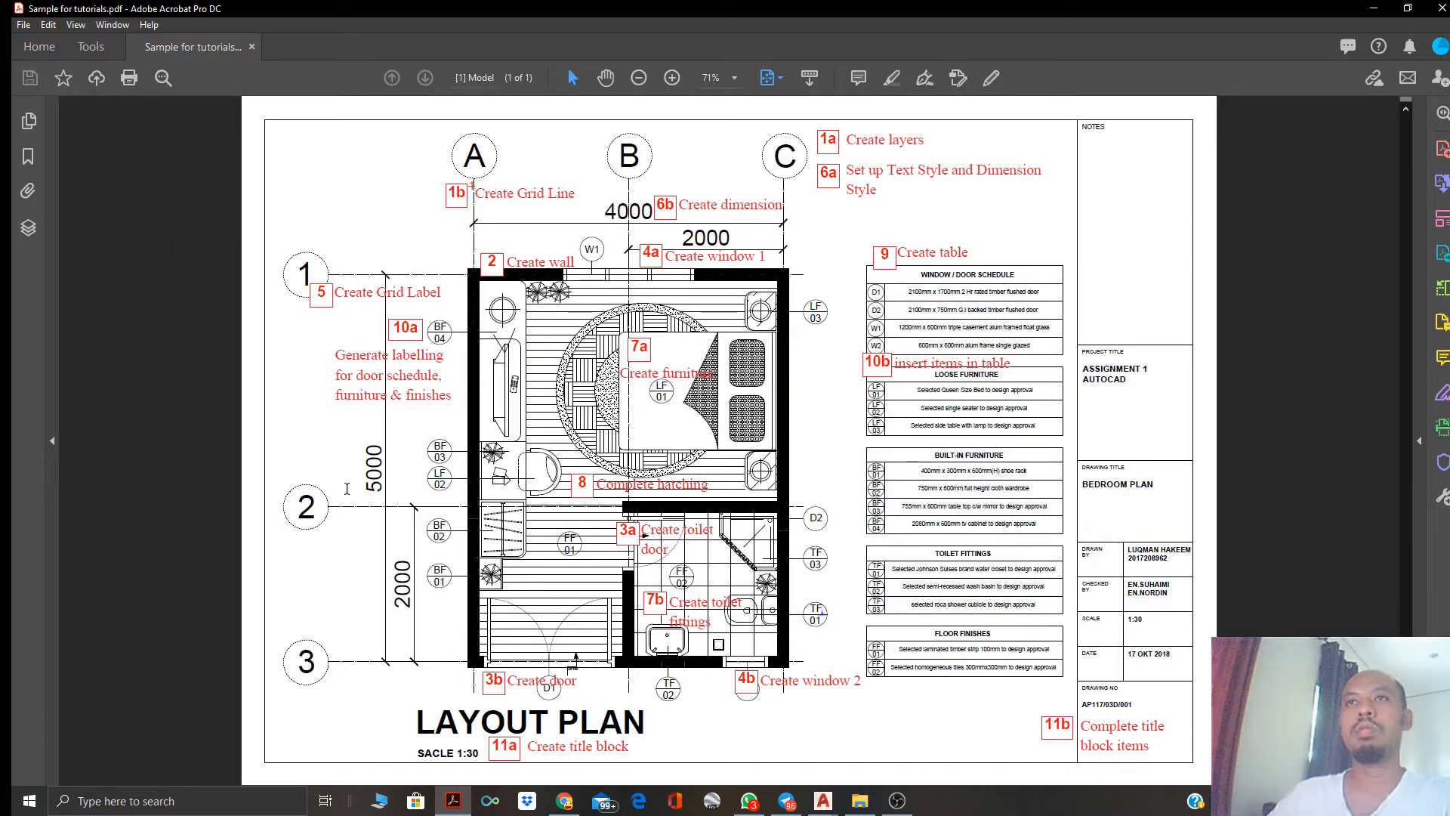
click(718, 205)
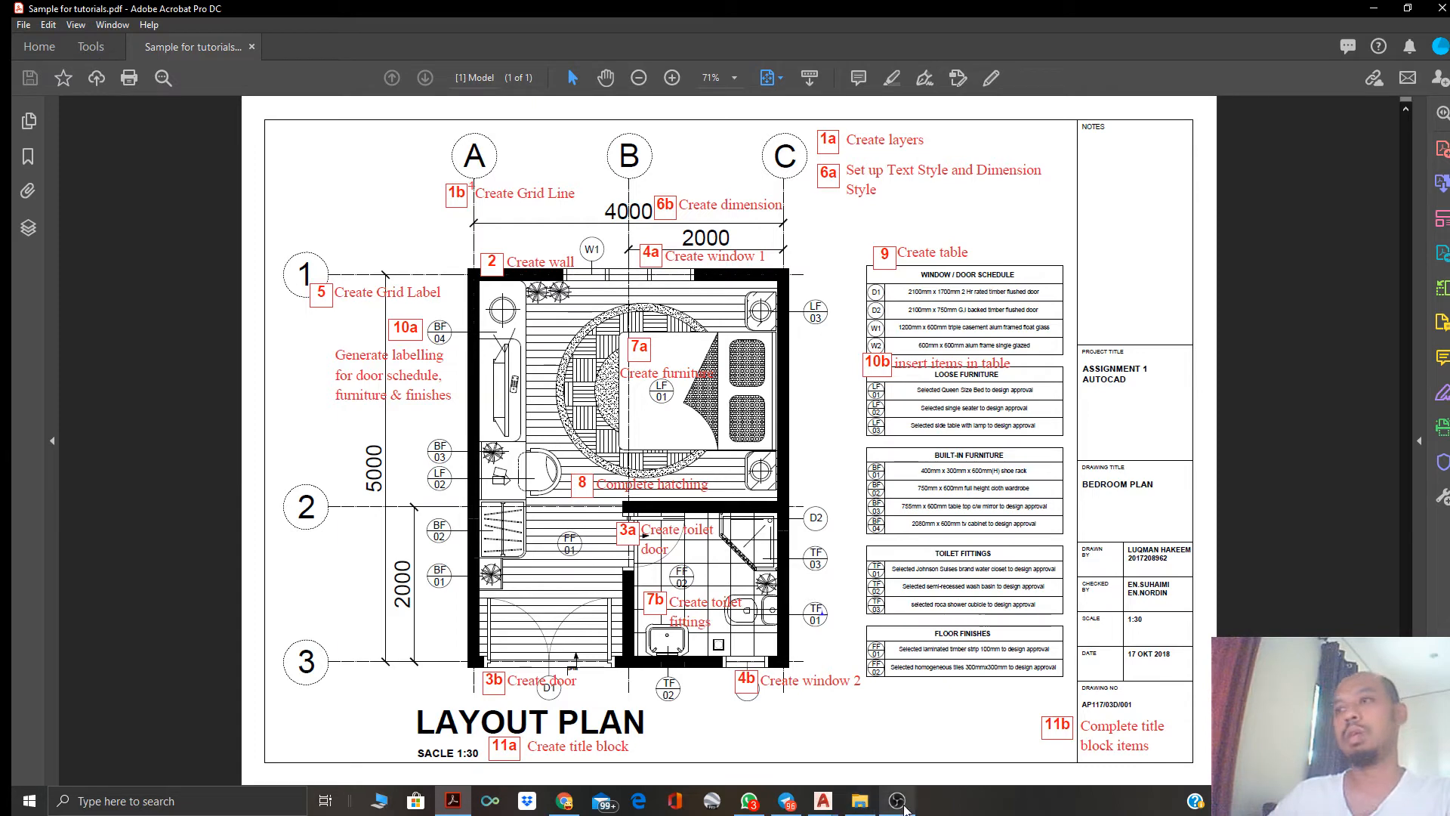
click(821, 800)
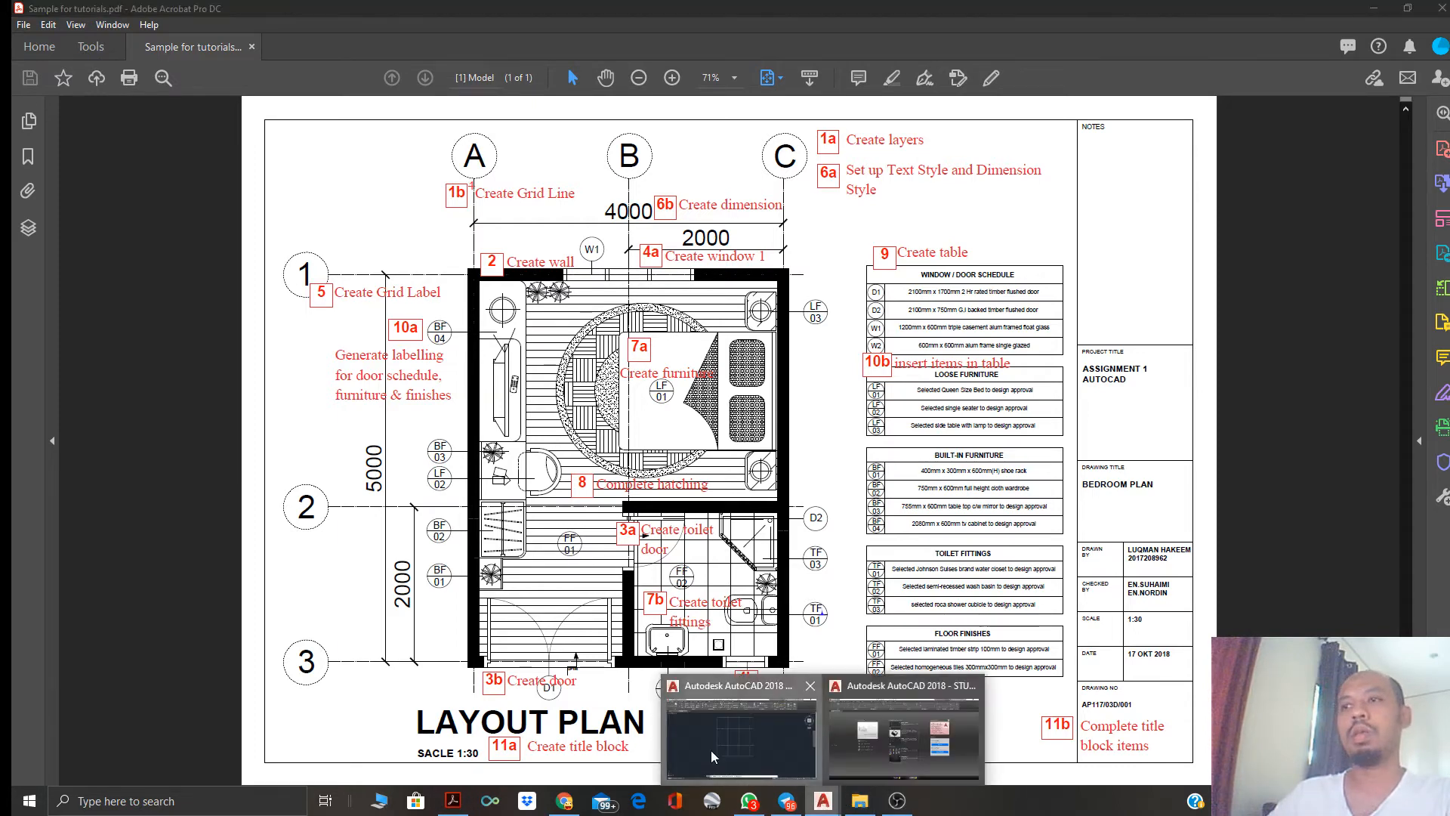
click(712, 756)
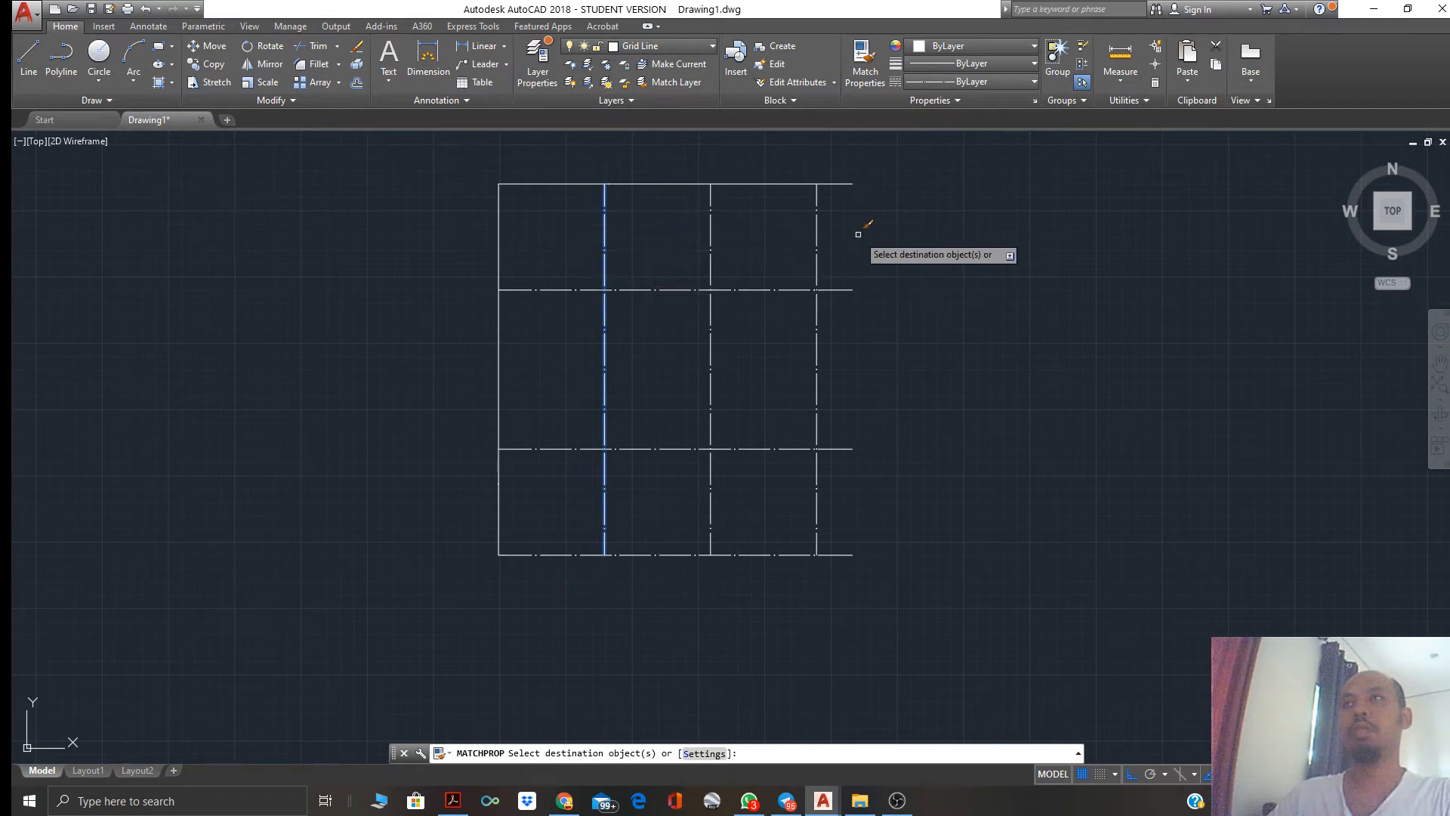
key(Escape)
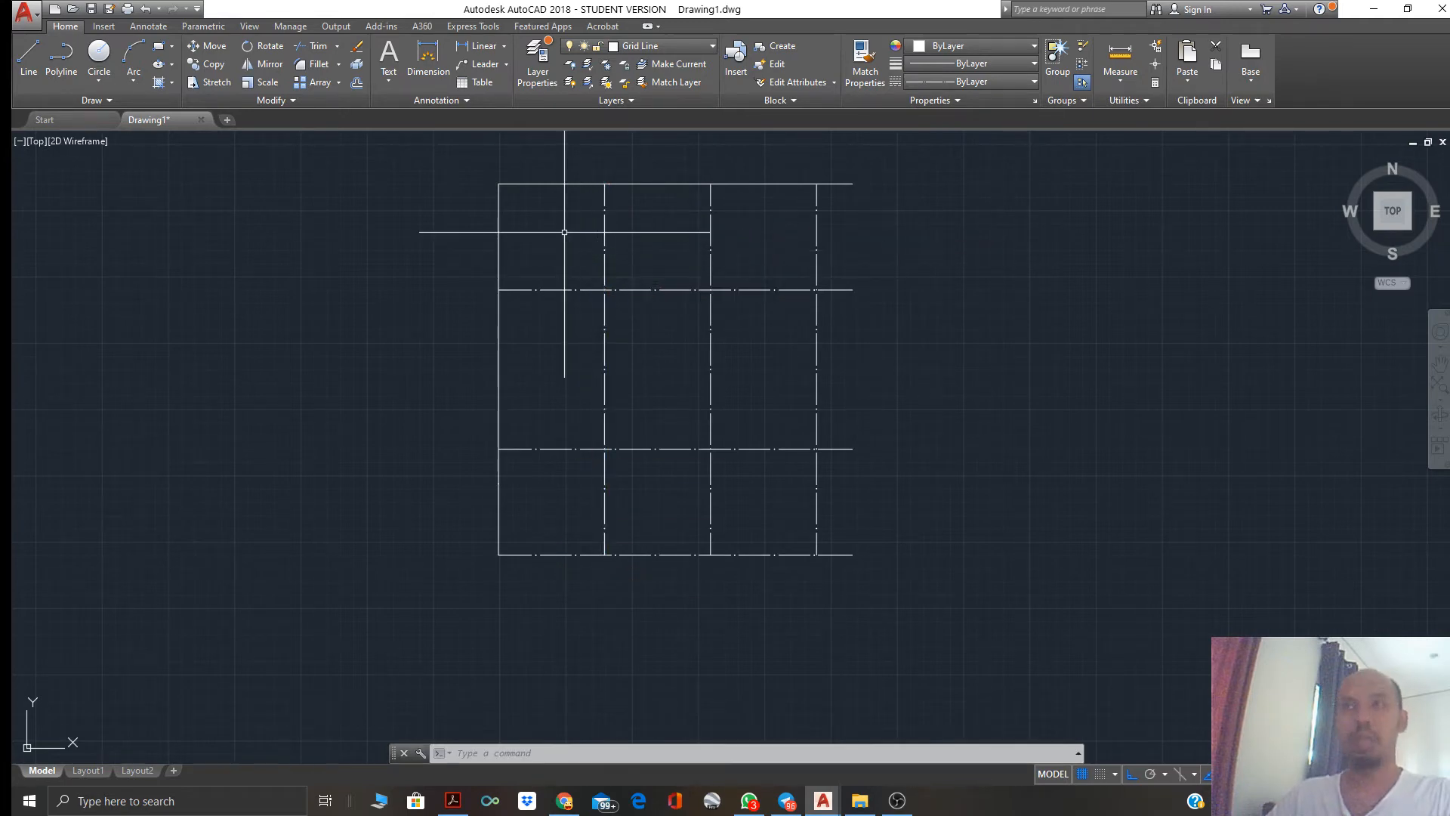
key(Return)
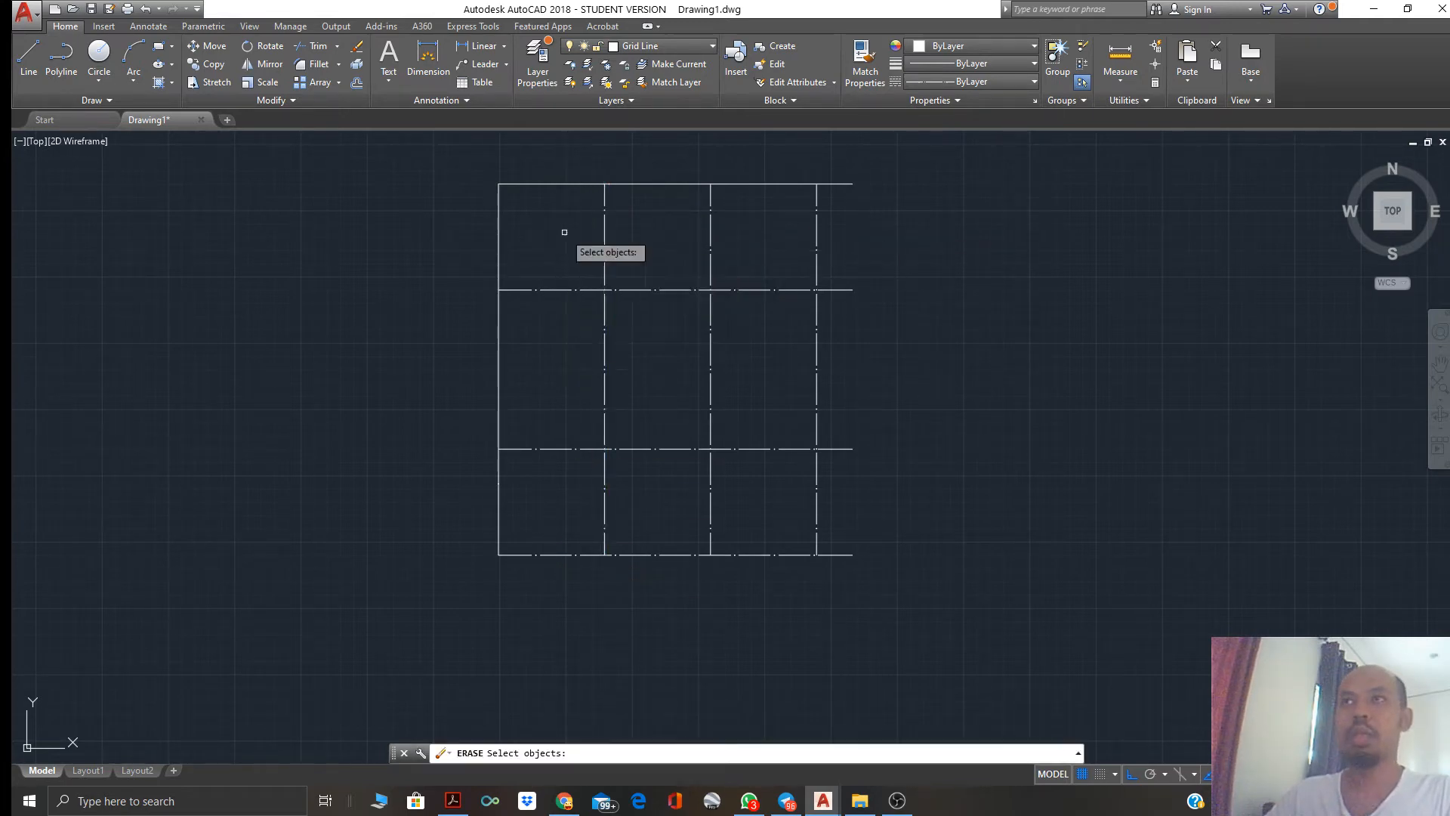
click(499, 221)
key(Return)
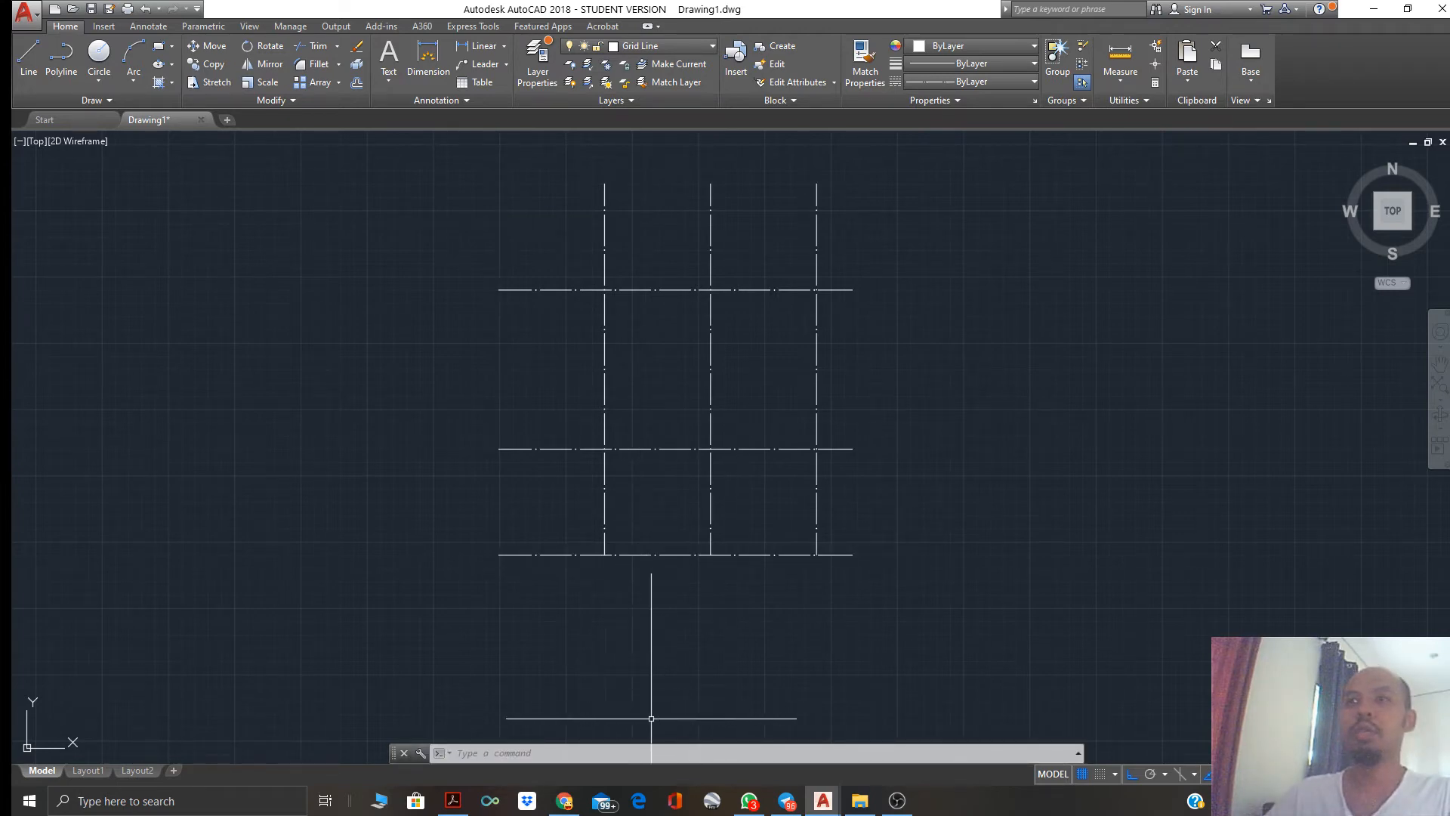
Check the layout plan PDF in Acrobat and, back in AutoCAD, offset the lowest horizontal grid line 500 downward
click(454, 797)
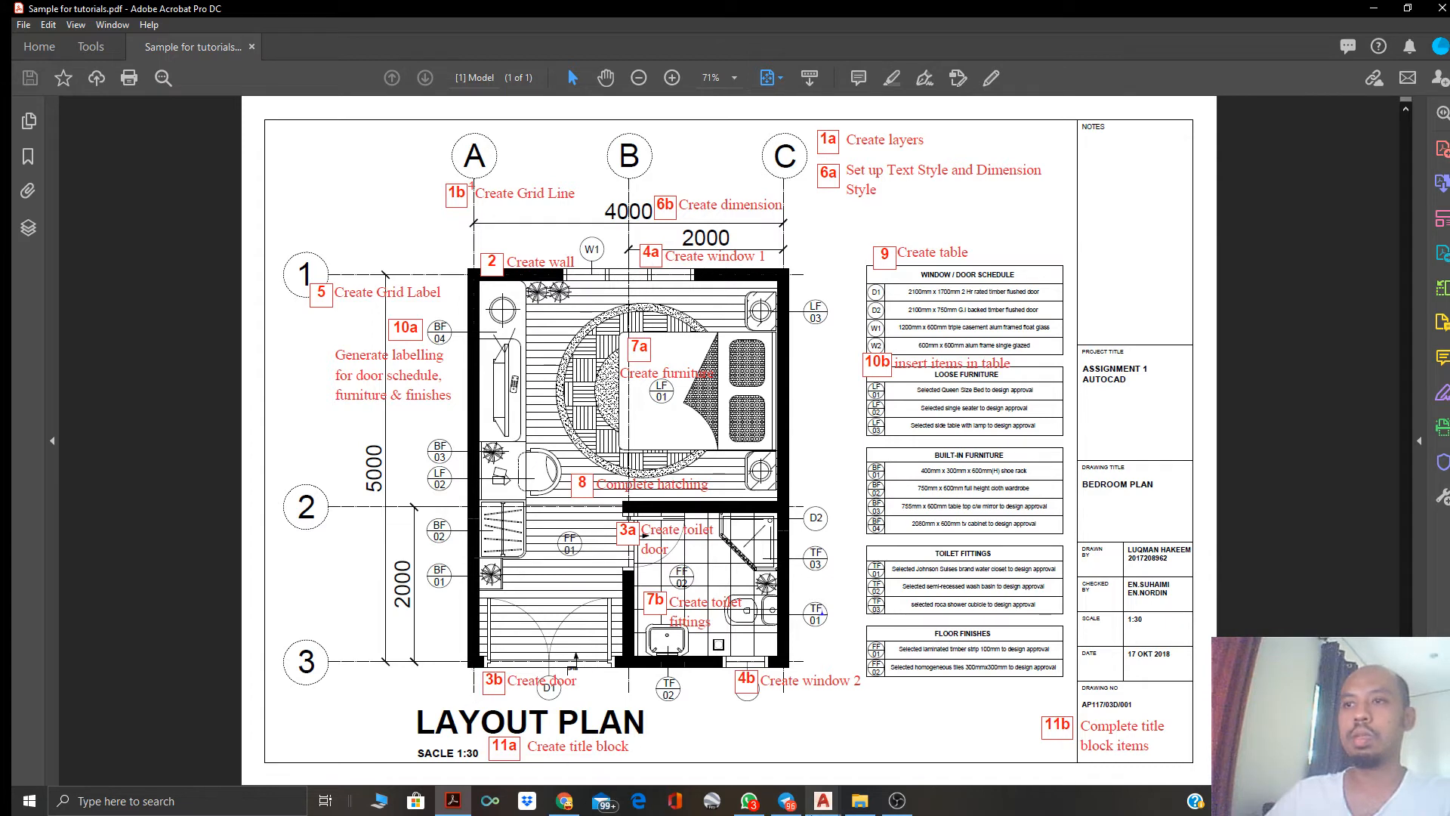
mouse_move(821, 802)
click(758, 759)
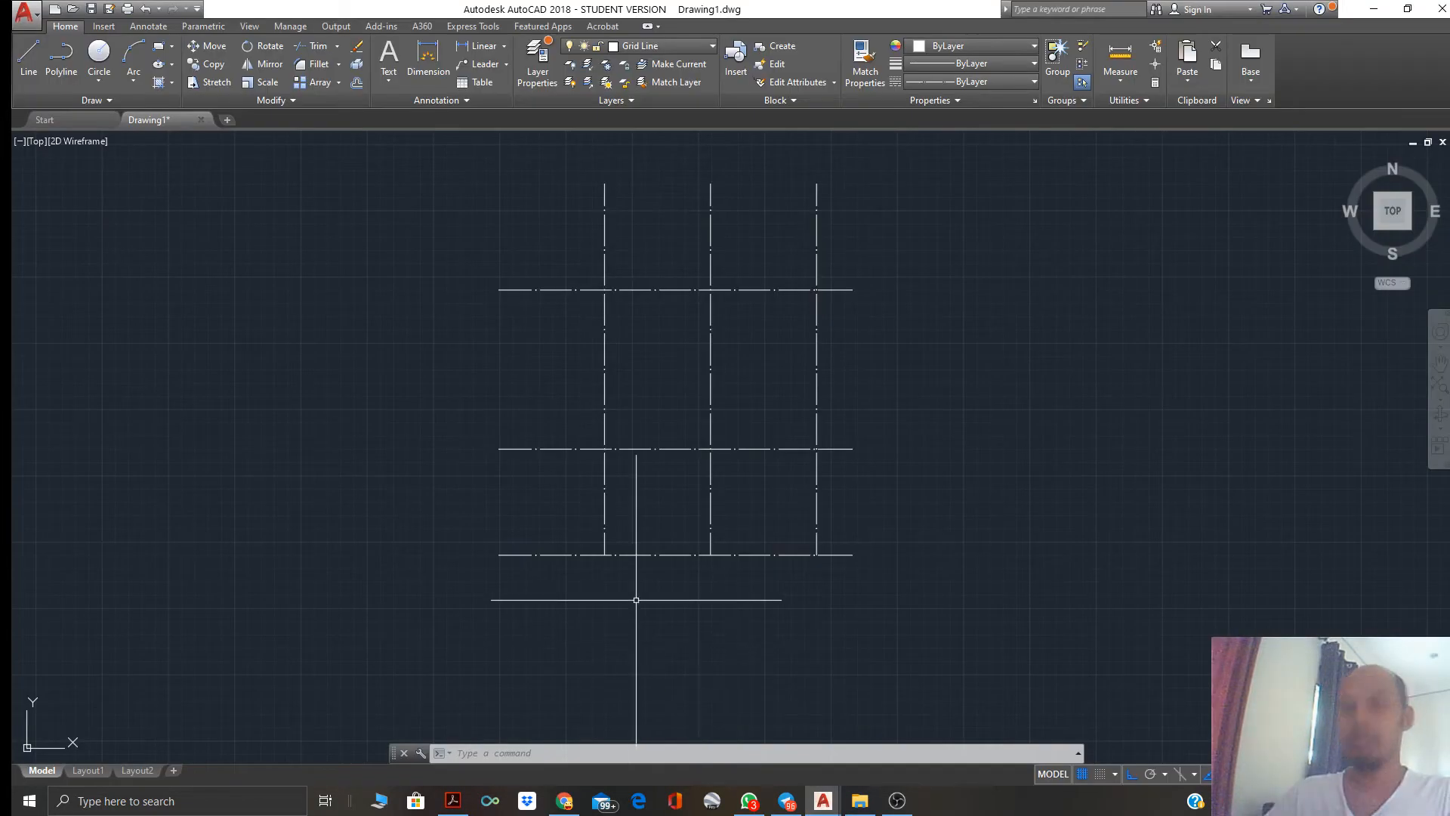
text(o)
key(Return)
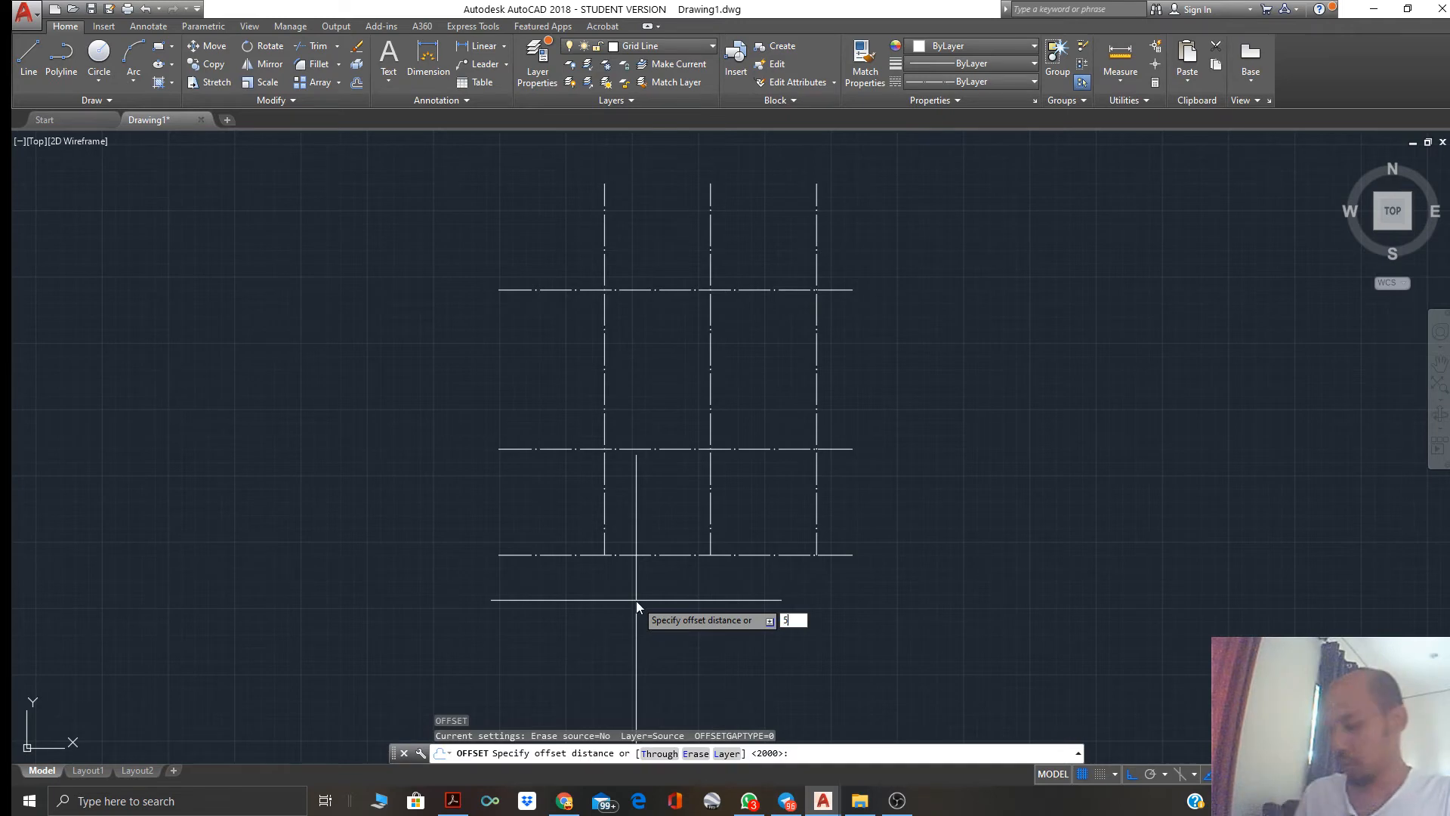
text(500)
key(Return)
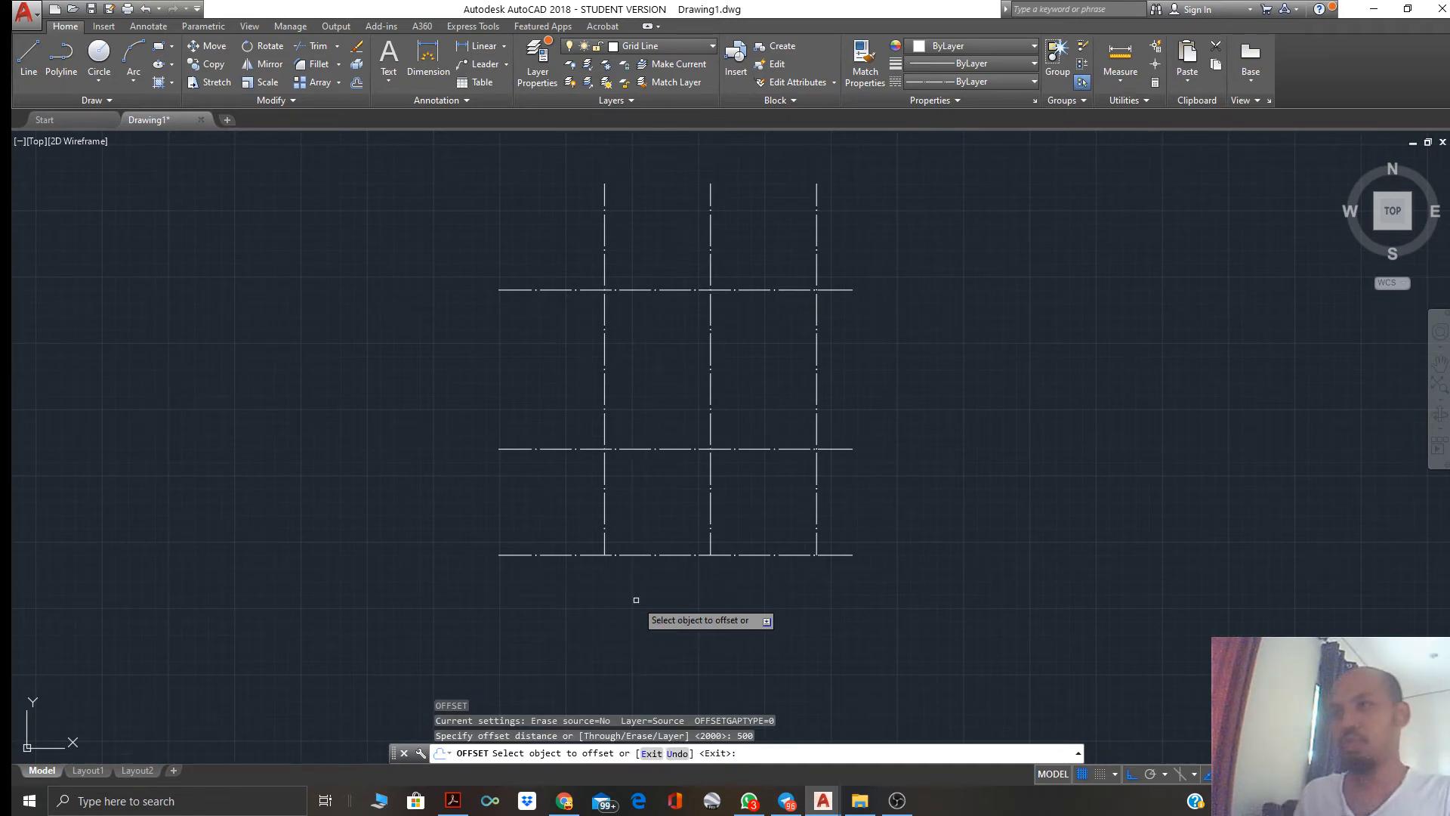
click(639, 555)
click(645, 618)
key(Escape)
key(Escape)
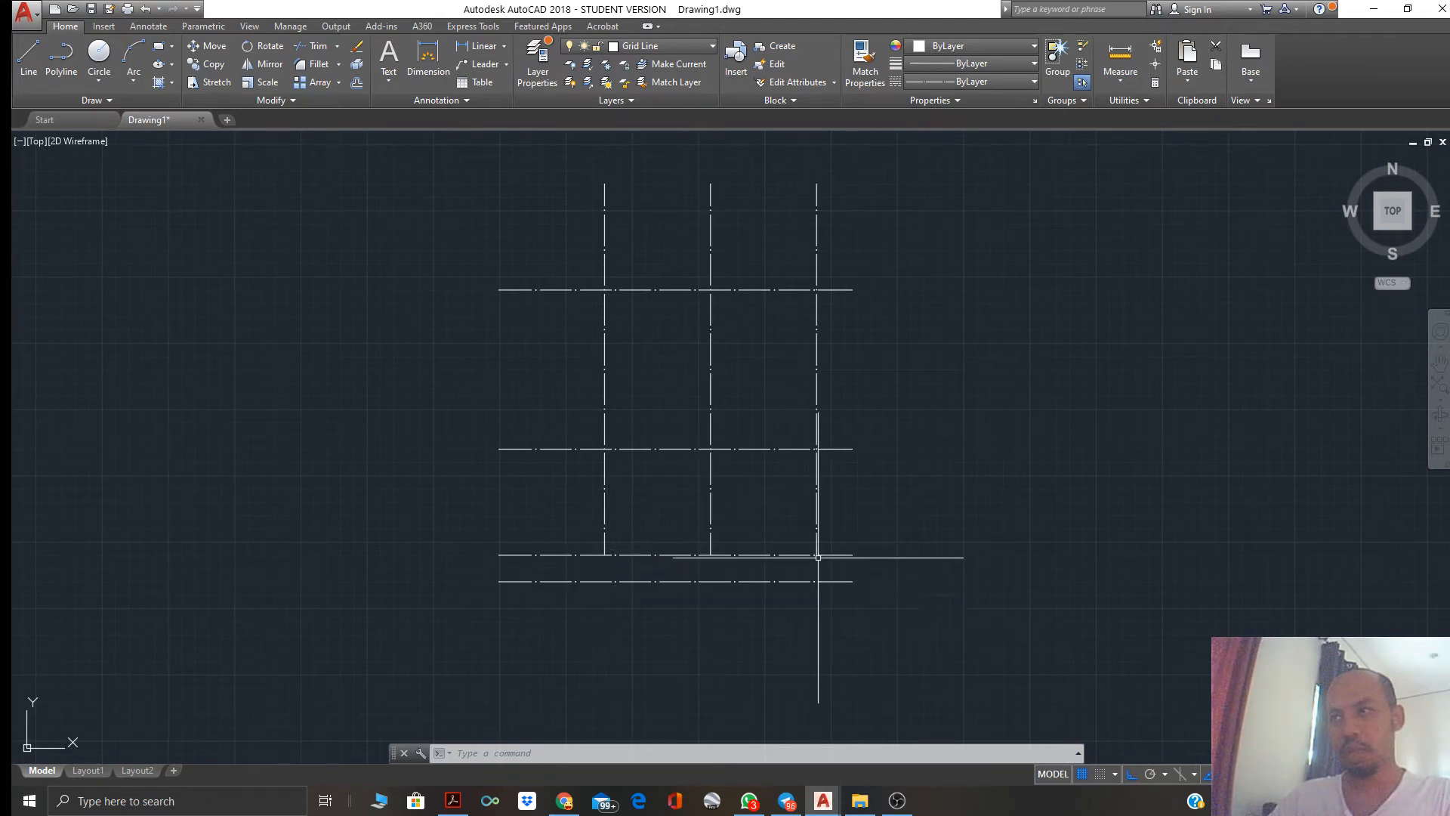
Extend the three vertical grid lines down to the lowest horizontal line, using that line as the boundary edge
text(x)
key(Return)
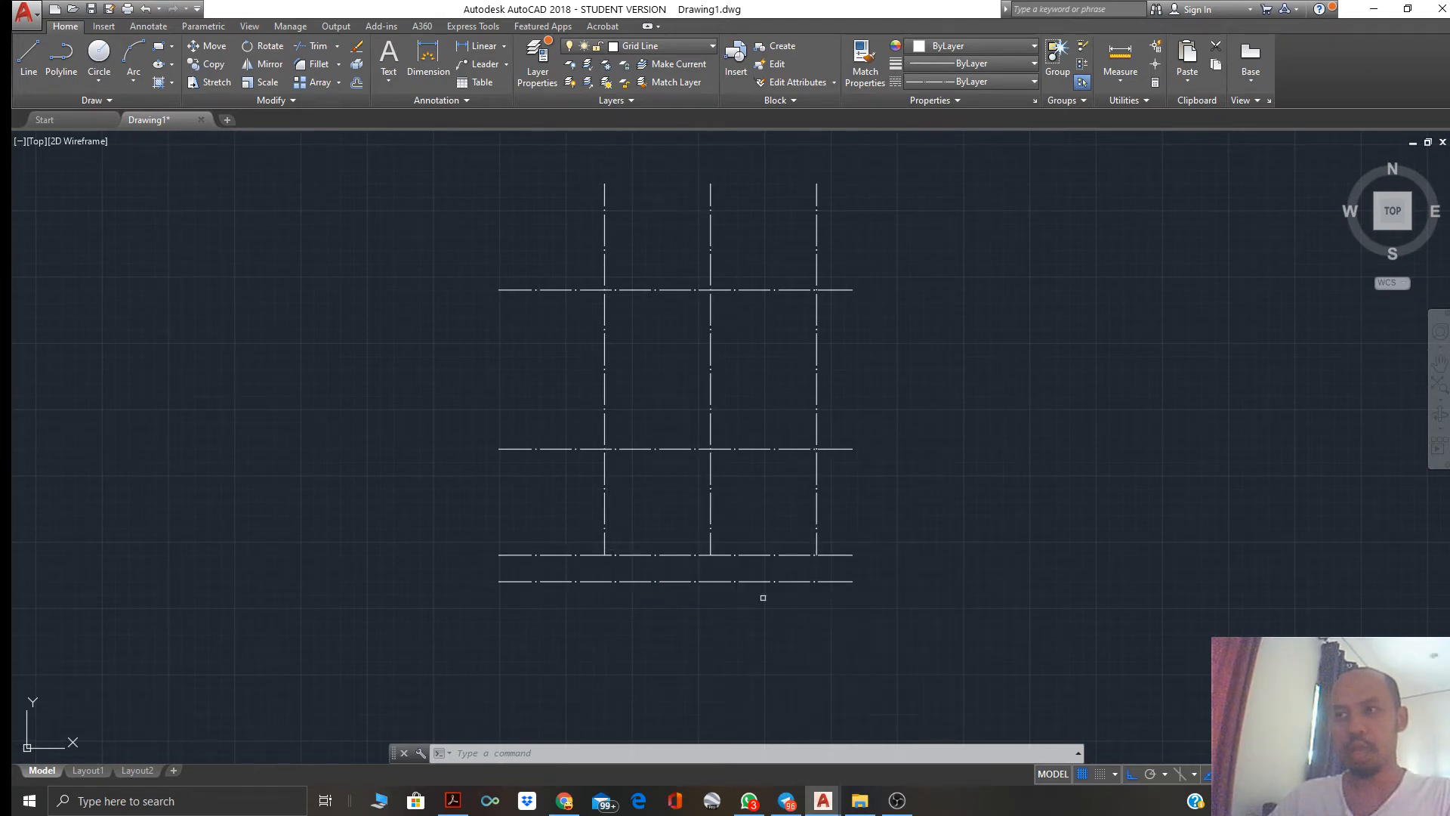
click(730, 581)
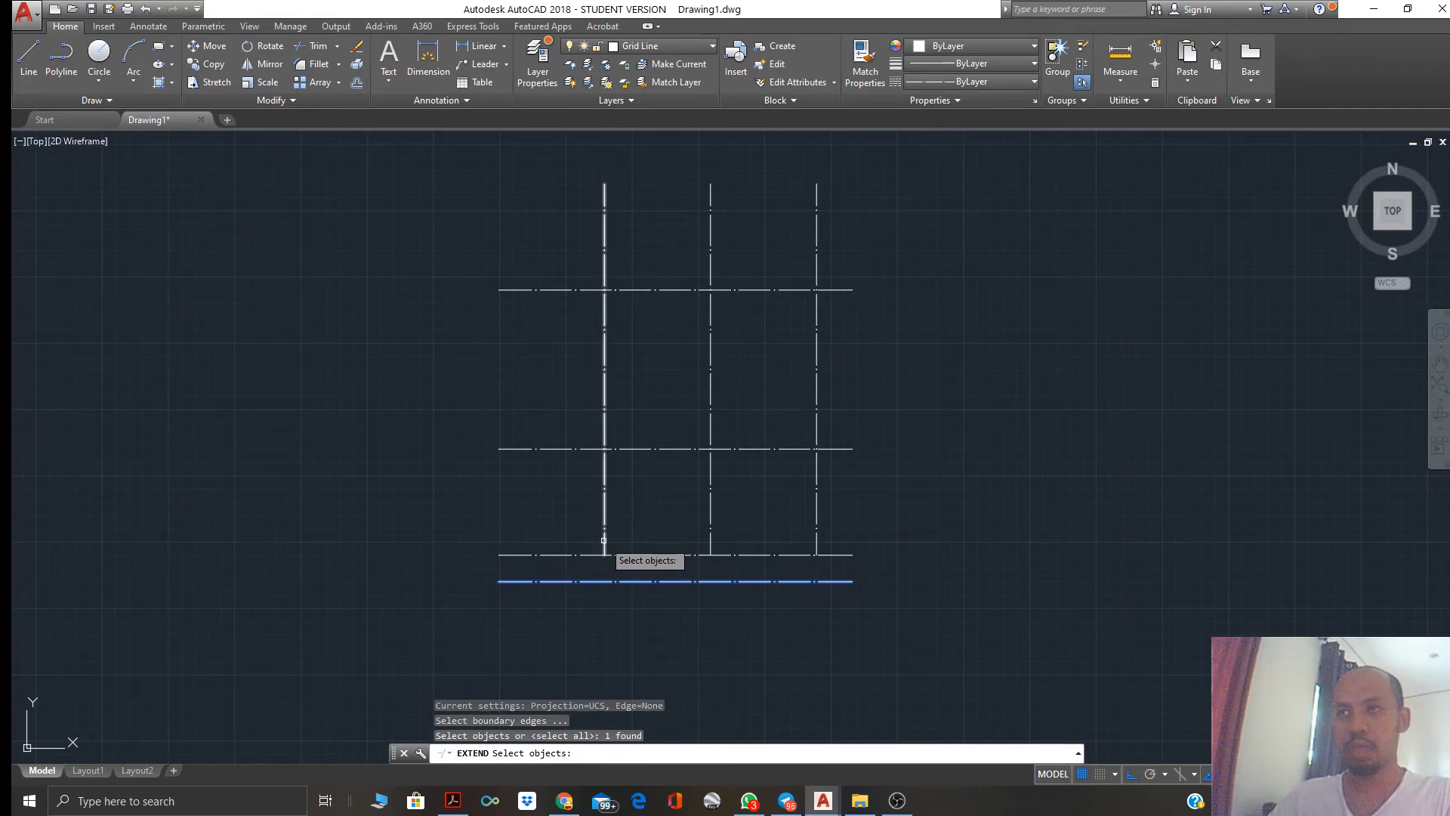
key(Return)
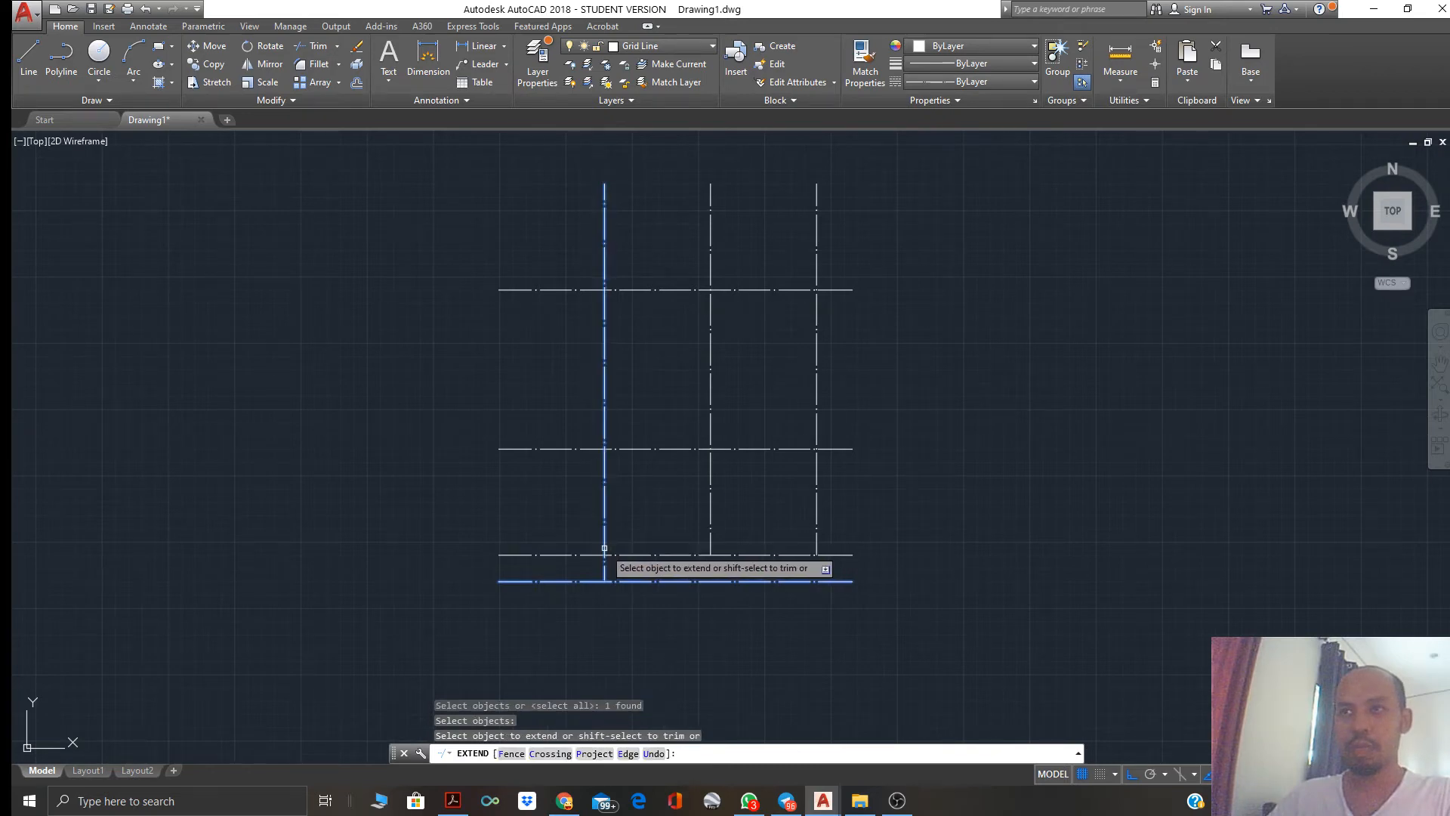
click(603, 540)
click(710, 544)
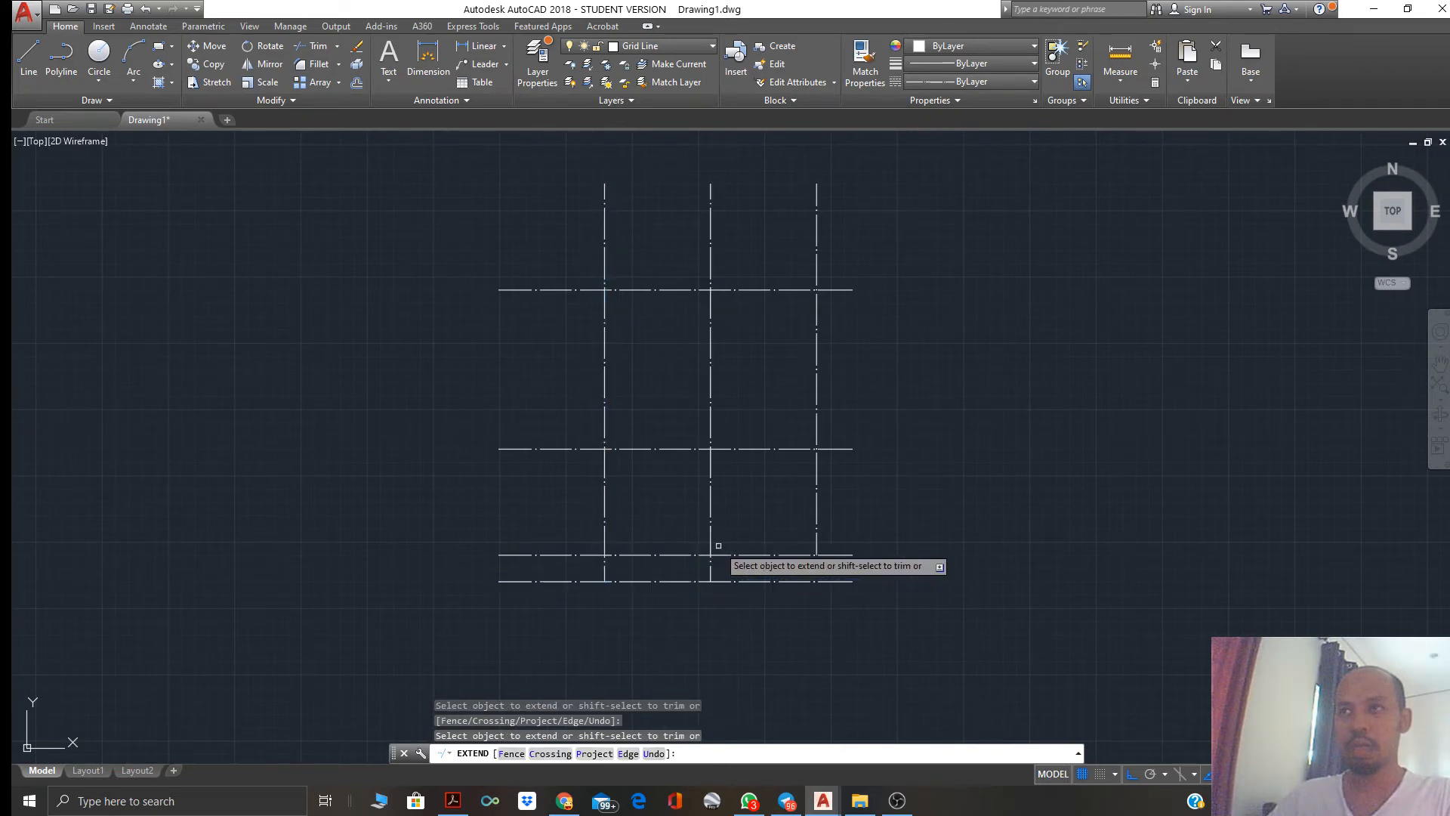
click(816, 549)
key(Escape)
key(Escape)
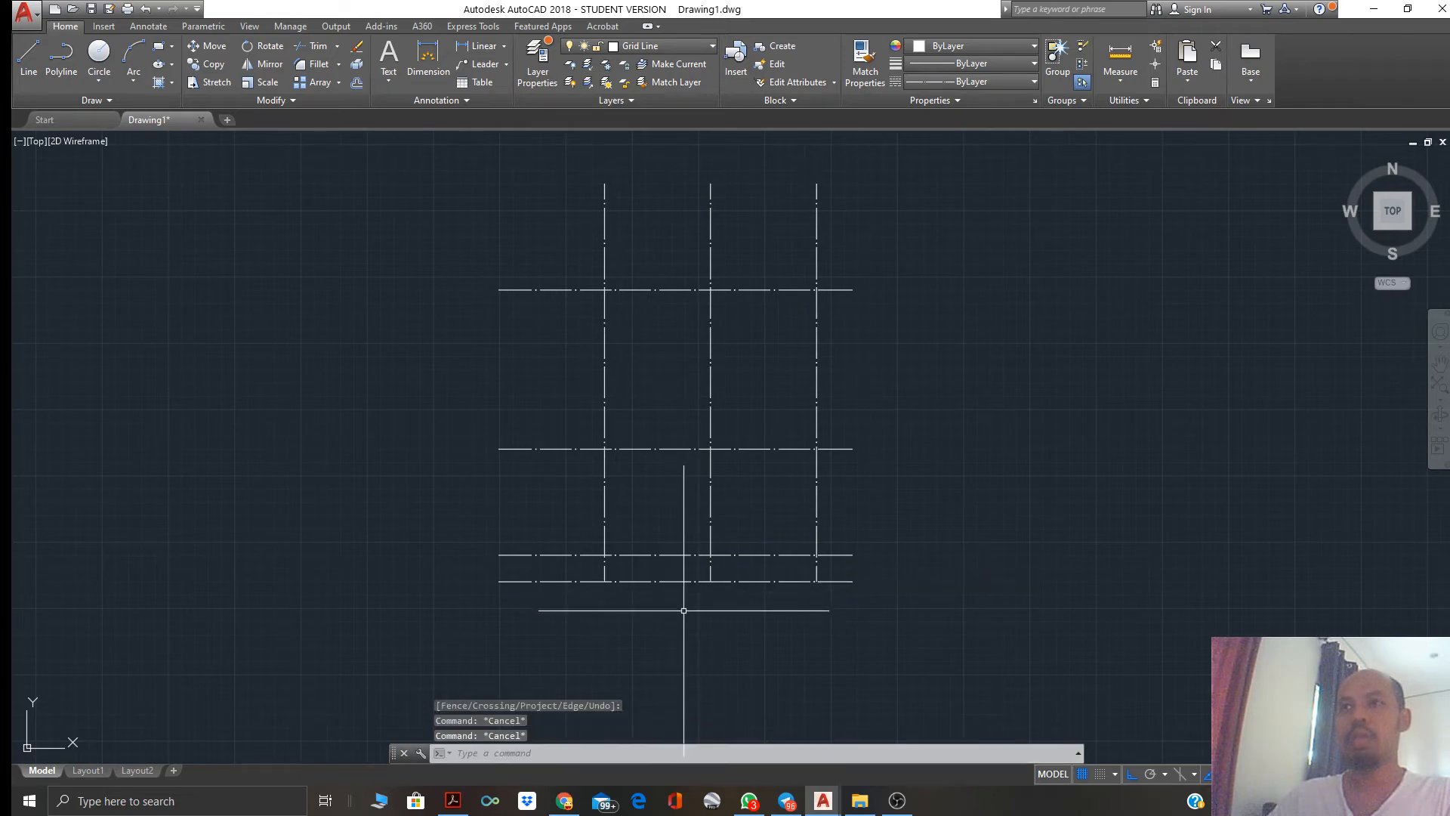
Erase the lowest horizontal line that served as the extension boundary
click(683, 610)
click(659, 579)
text(E)
key(Return)
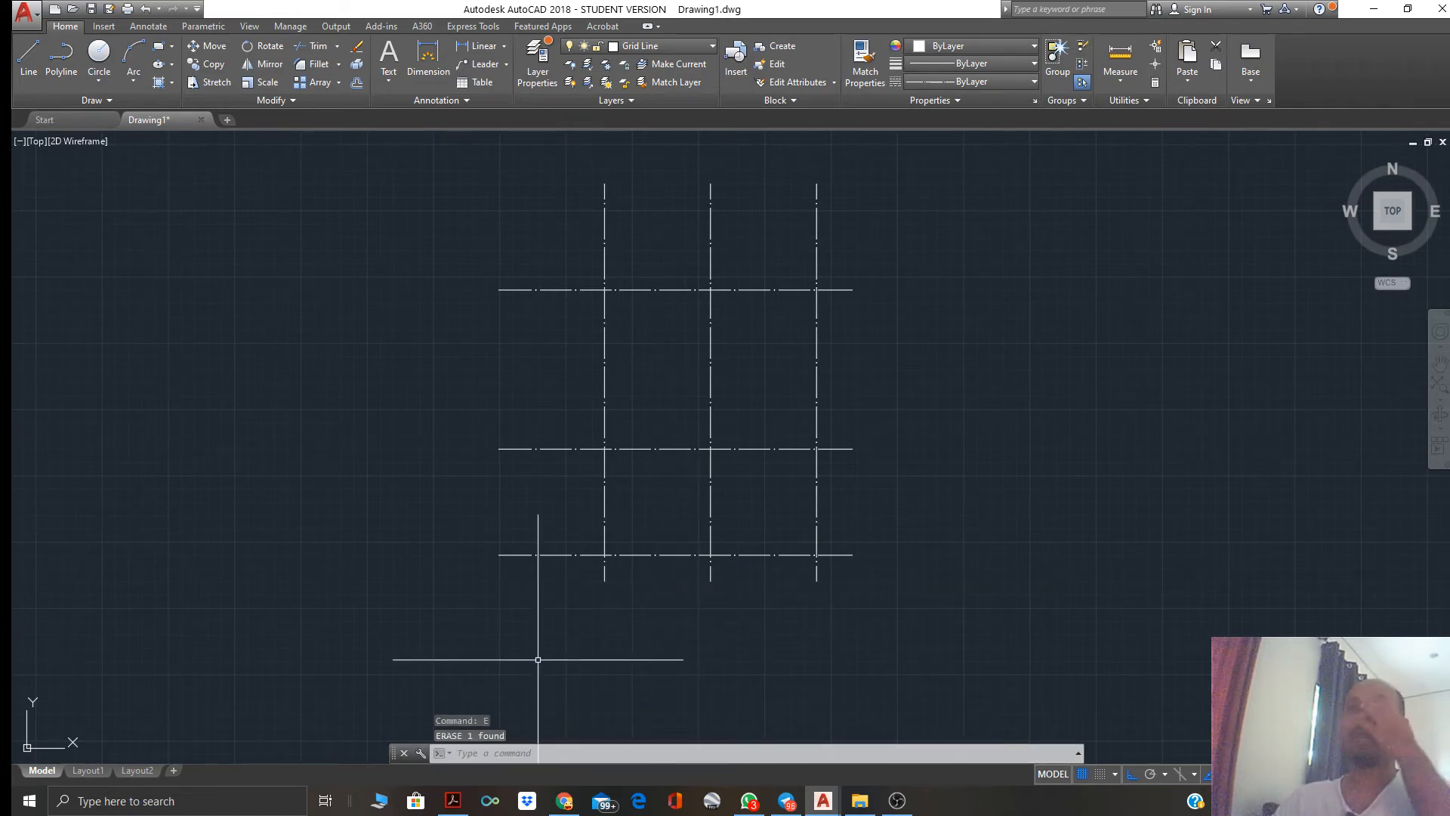
scroll(556, 492, up, 2)
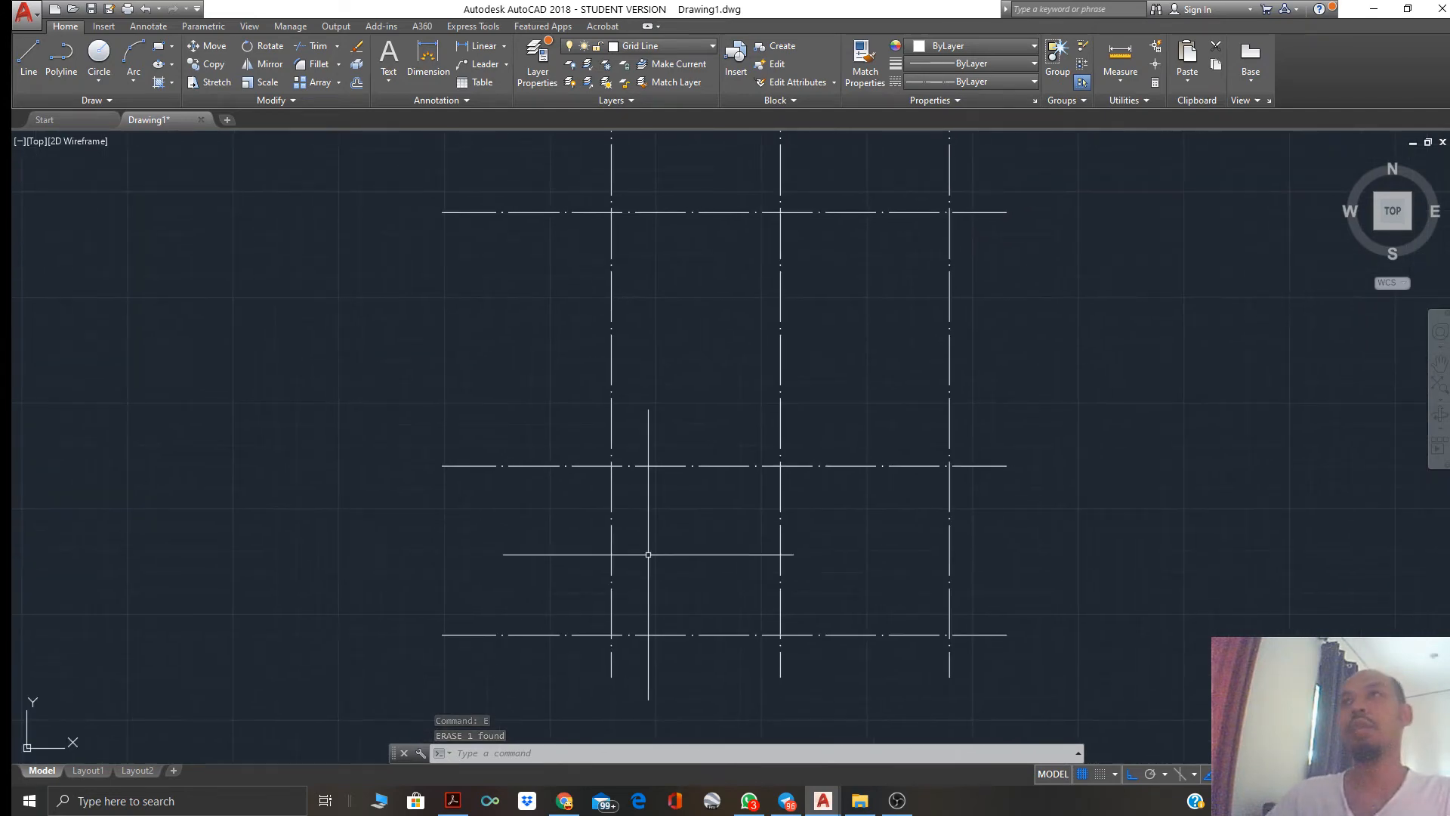
middle_drag(648, 555, 612, 564)
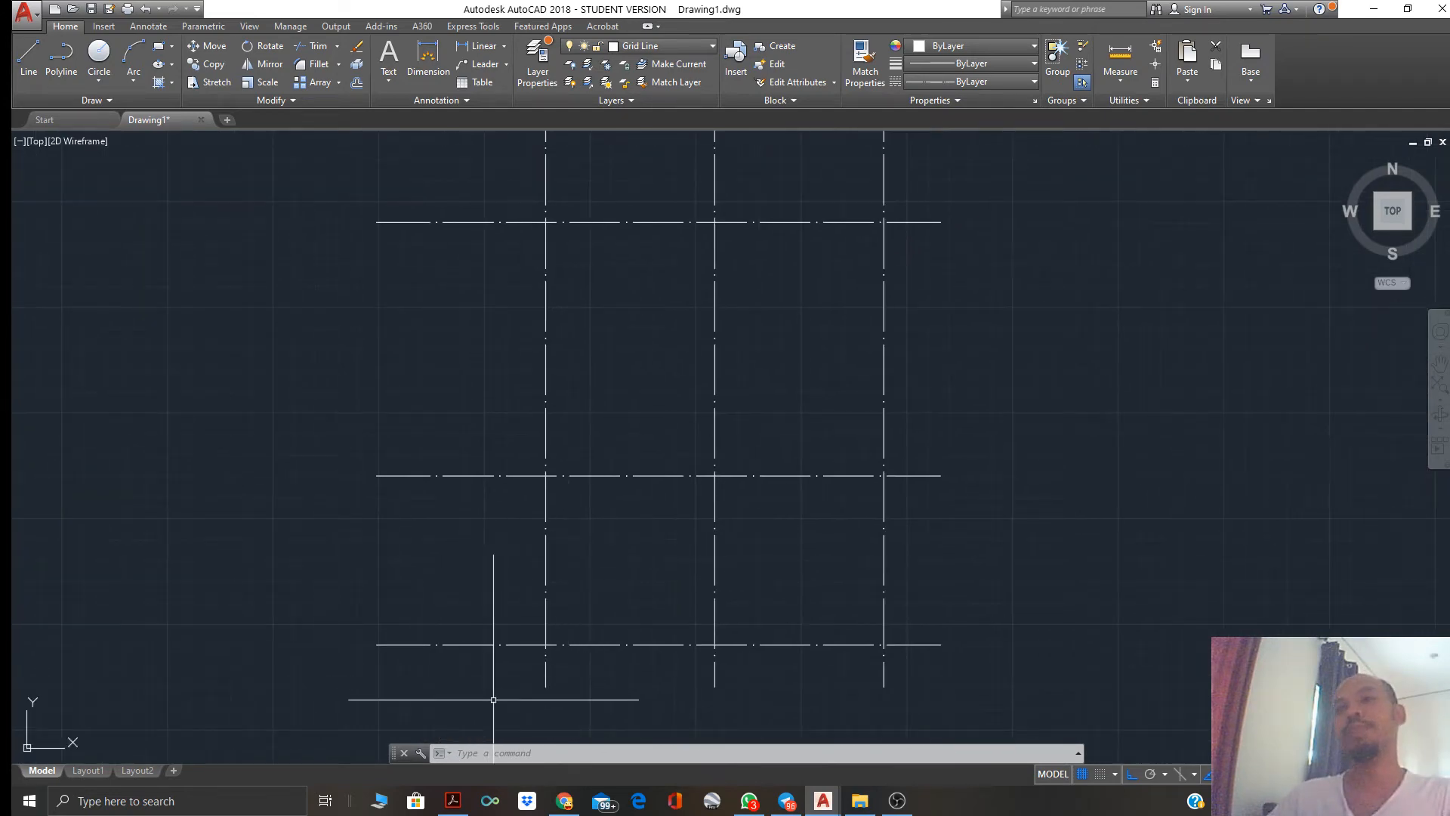
click(896, 802)
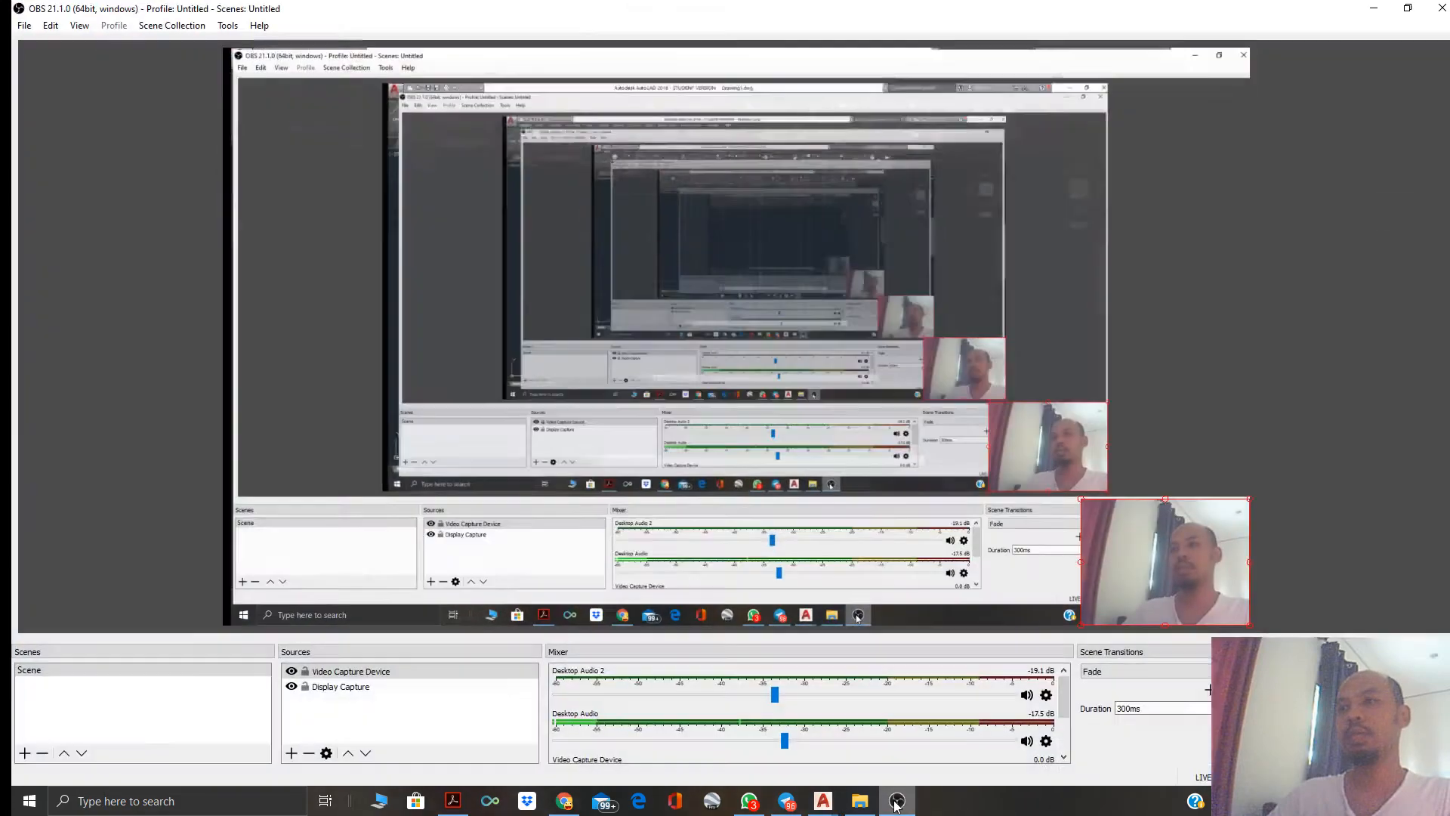
click(897, 802)
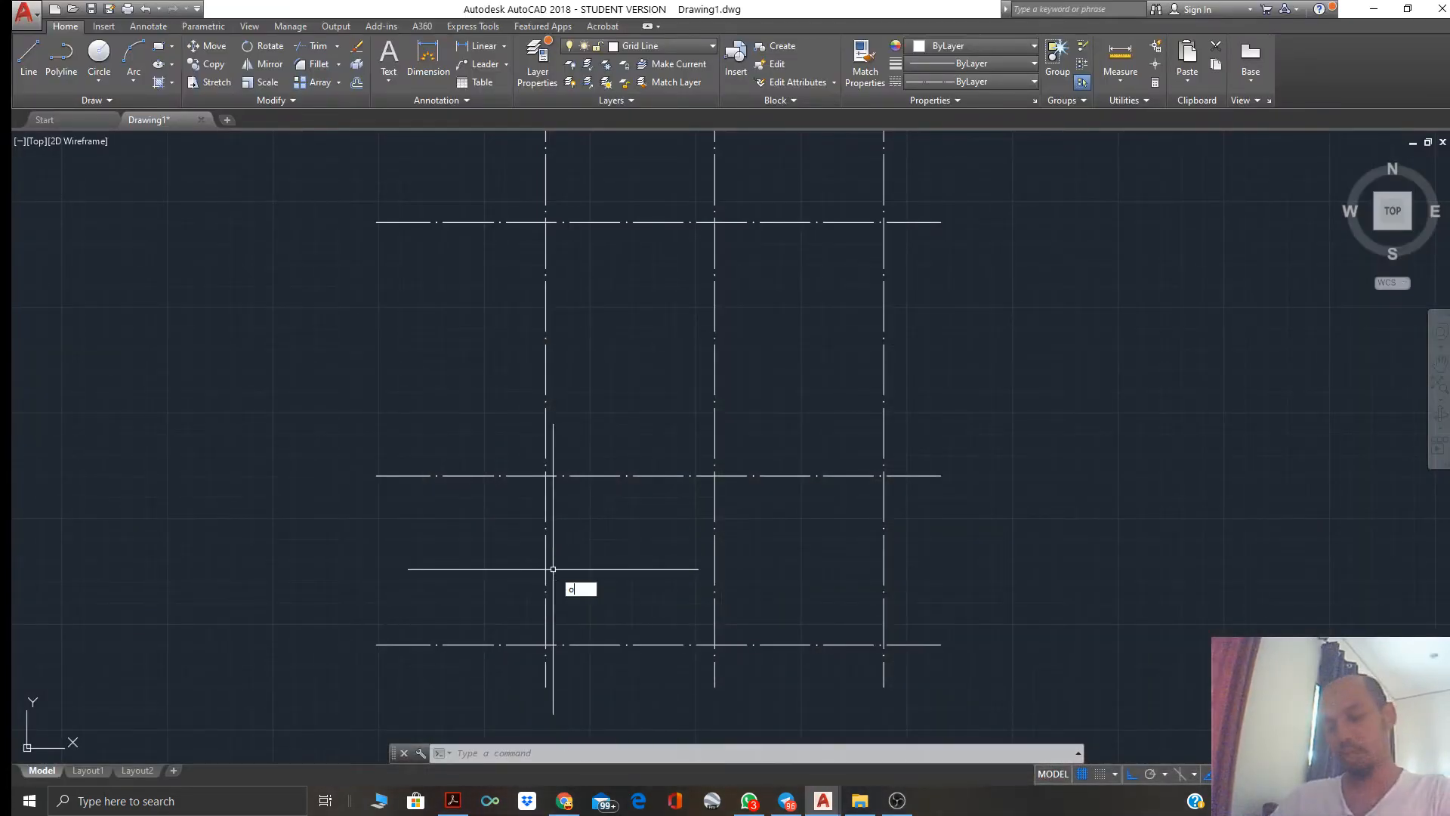
Offset the leftmost vertical grid line by 75 to both its left and right sides
key(Return)
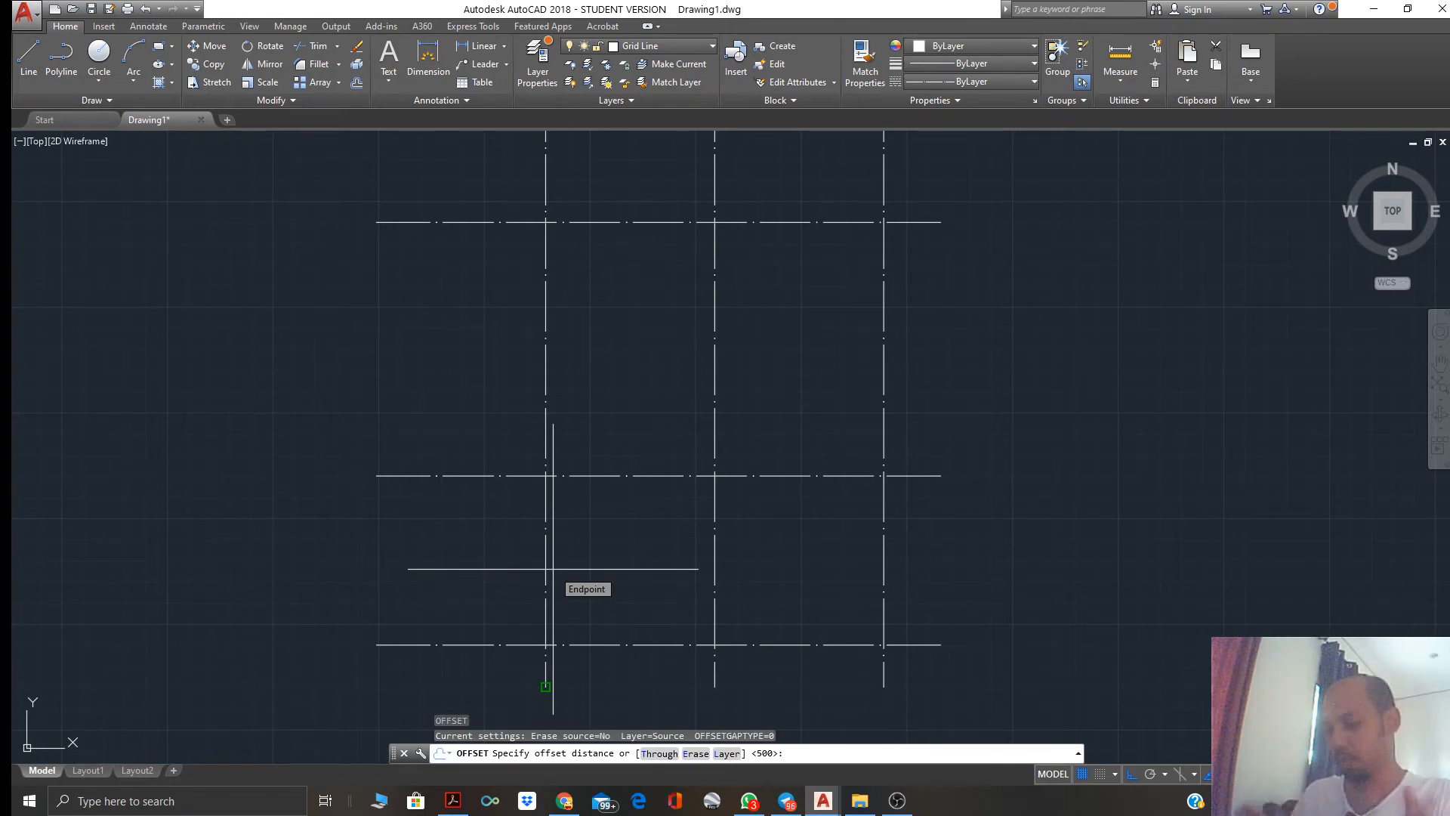
text(75)
key(Return)
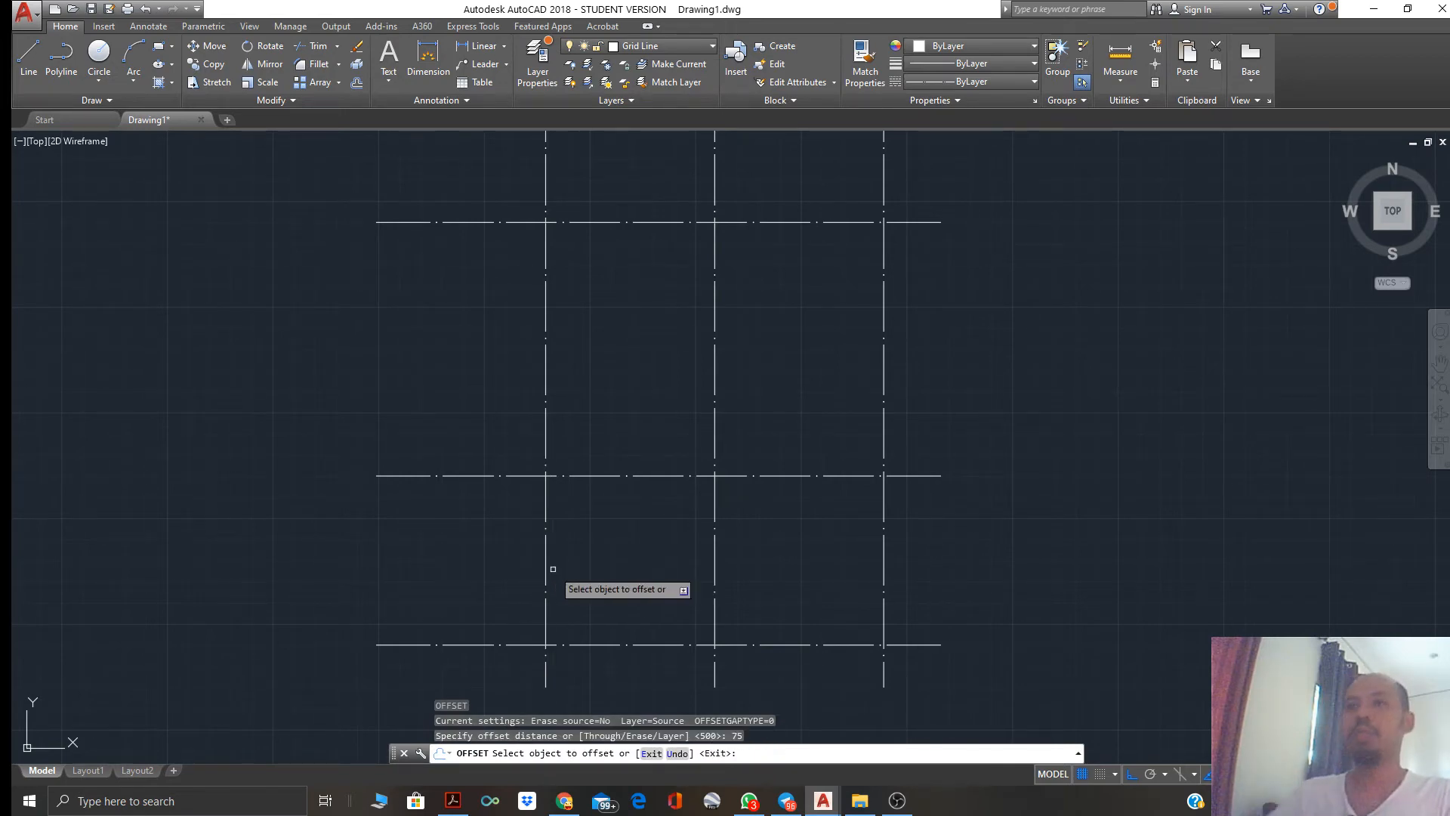
click(546, 568)
click(520, 566)
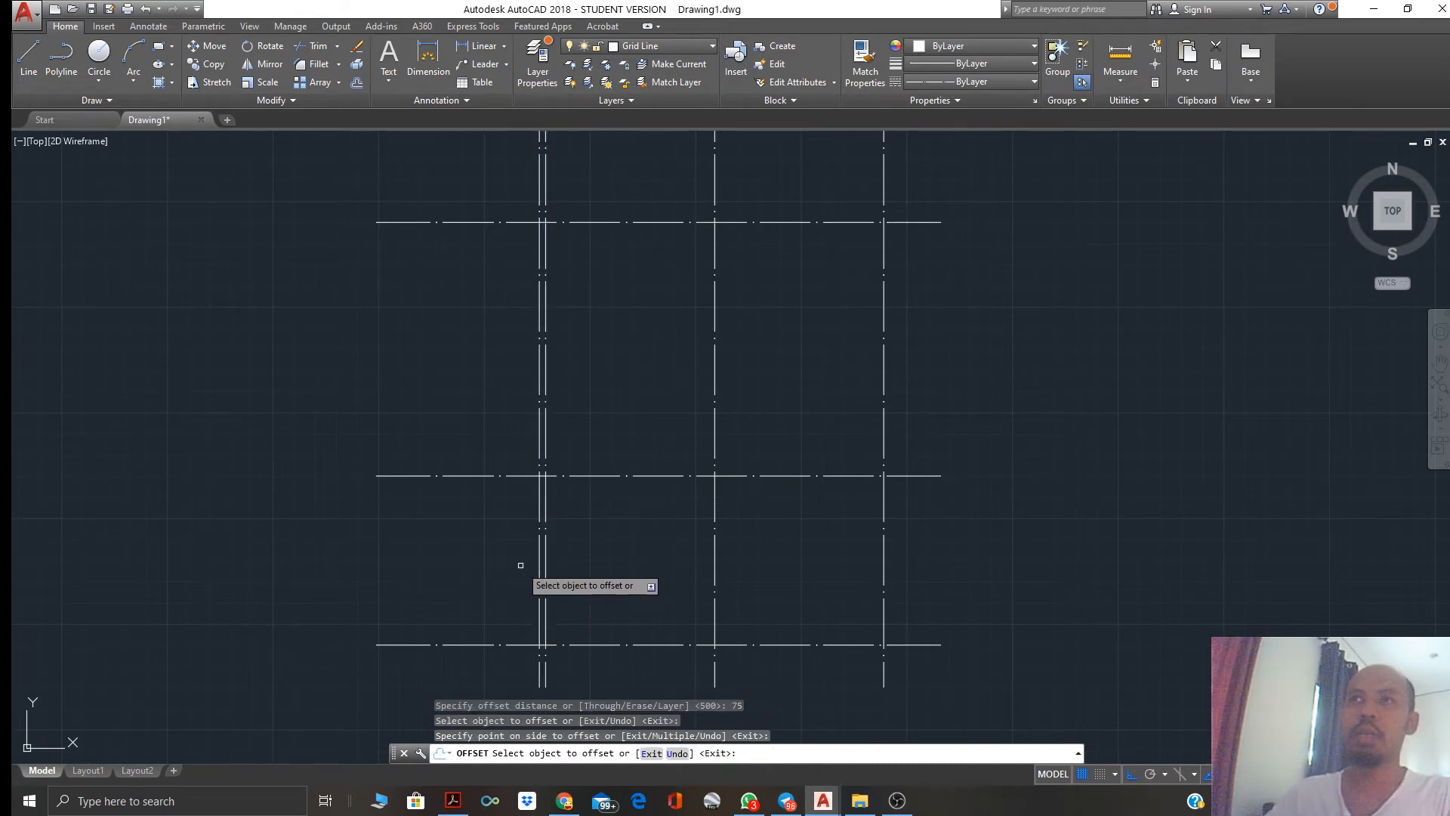
click(548, 542)
click(559, 545)
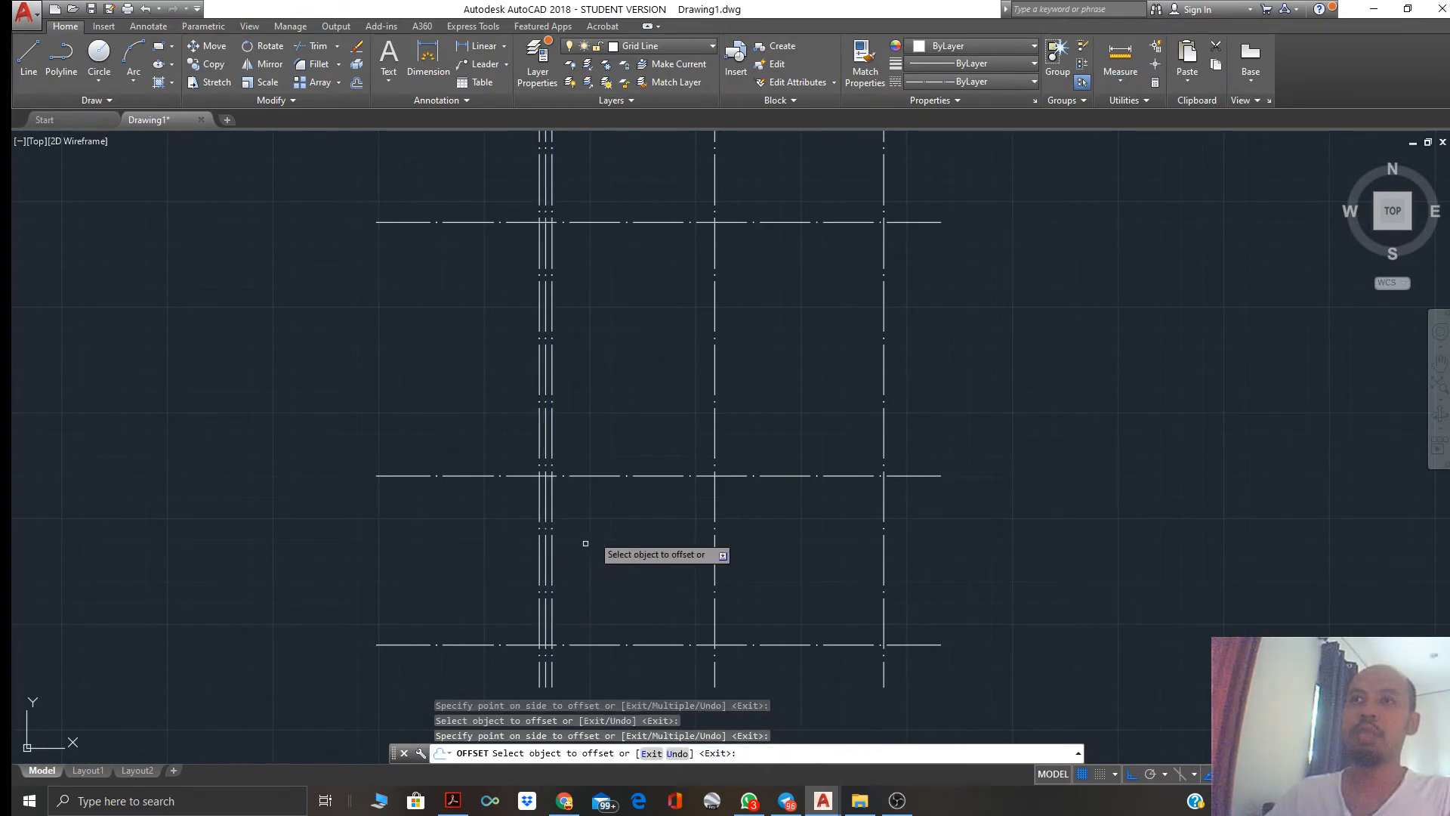
Offset the topmost horizontal grid line by 75 both above and below
click(574, 220)
click(588, 214)
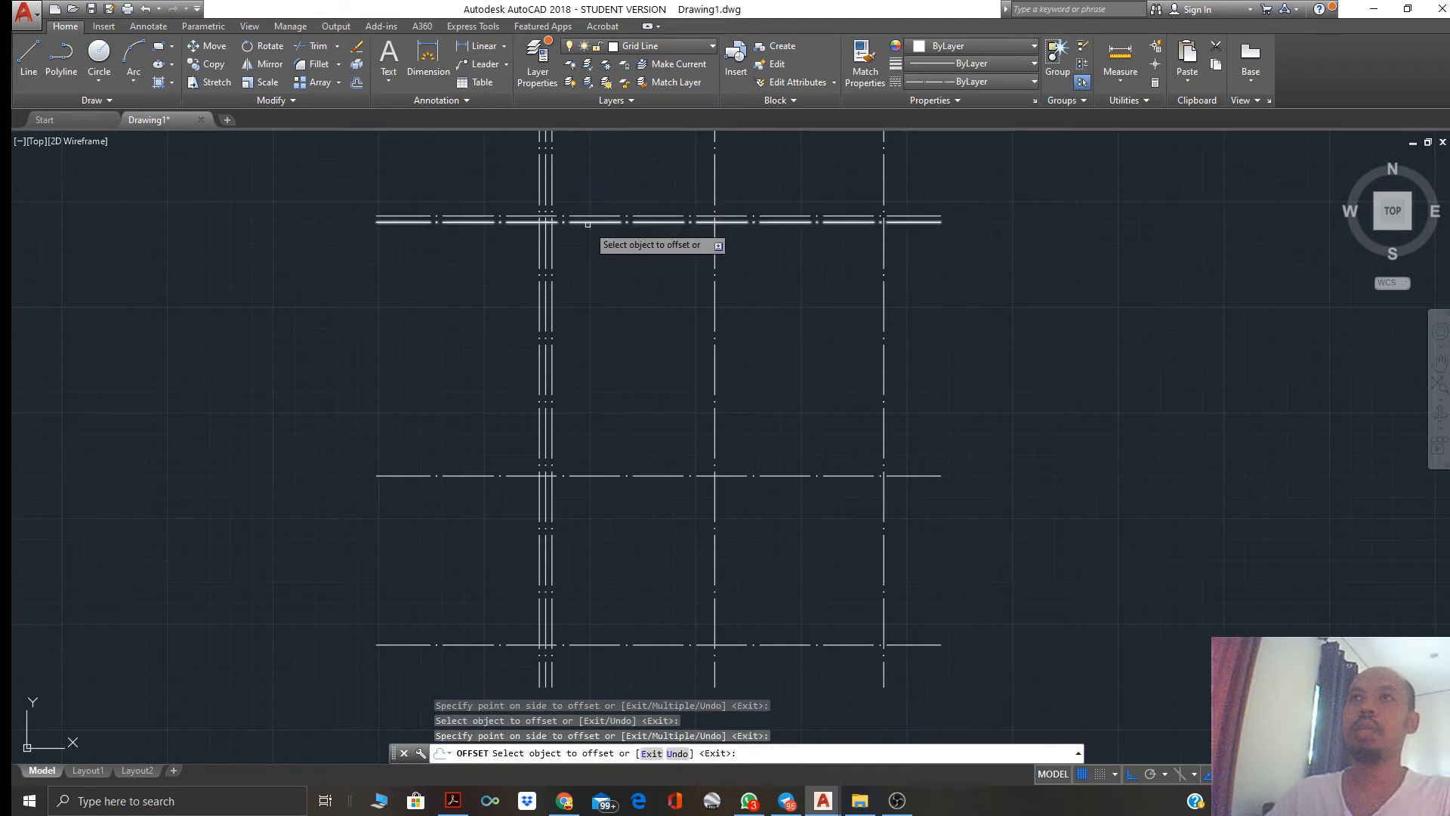
click(601, 223)
click(597, 234)
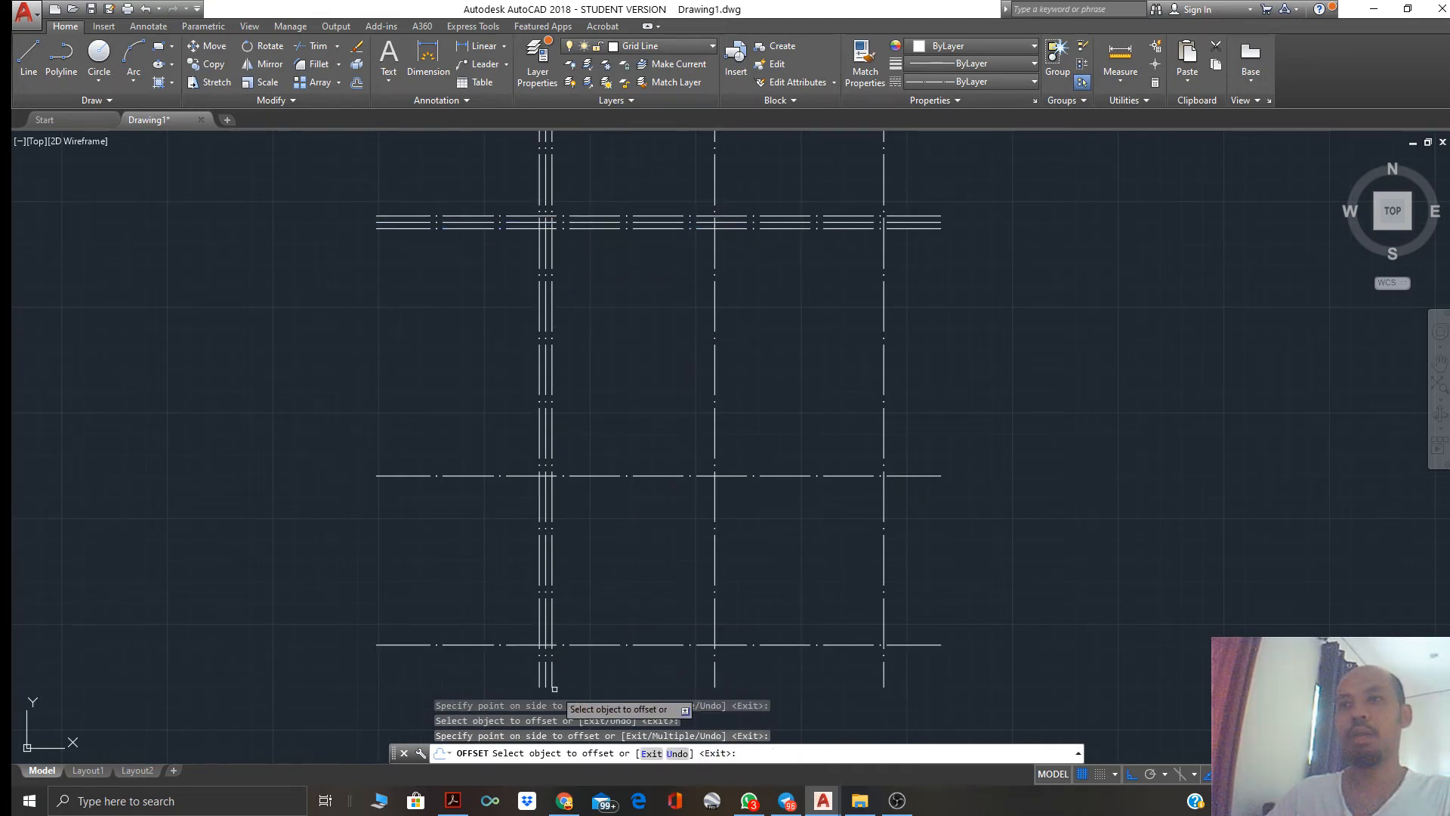
Check the walls in the layout plan PDF in Acrobat and, back in AutoCAD, offset the rightmost vertical grid line 75 to both sides
click(457, 802)
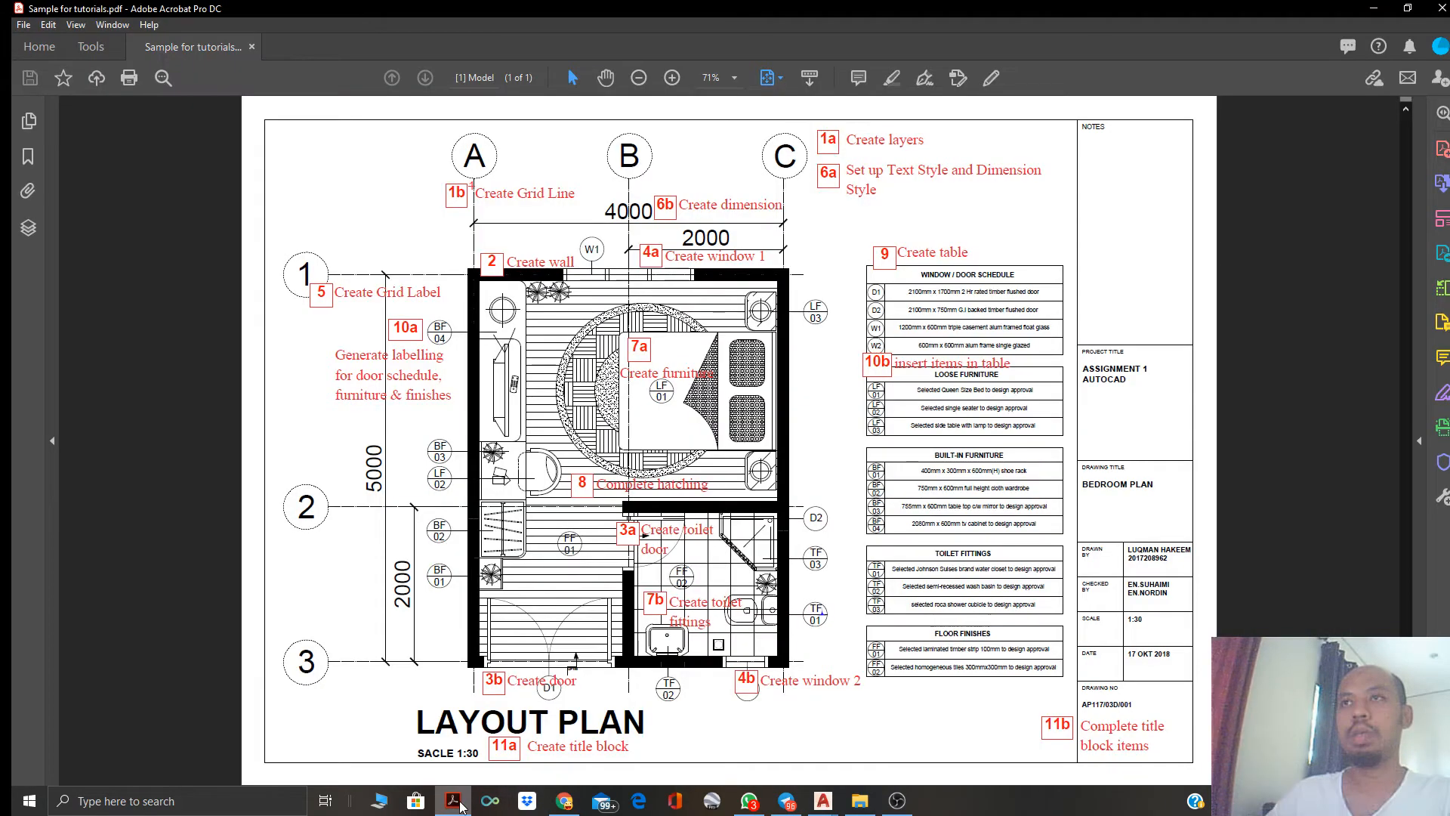
click(460, 804)
click(460, 803)
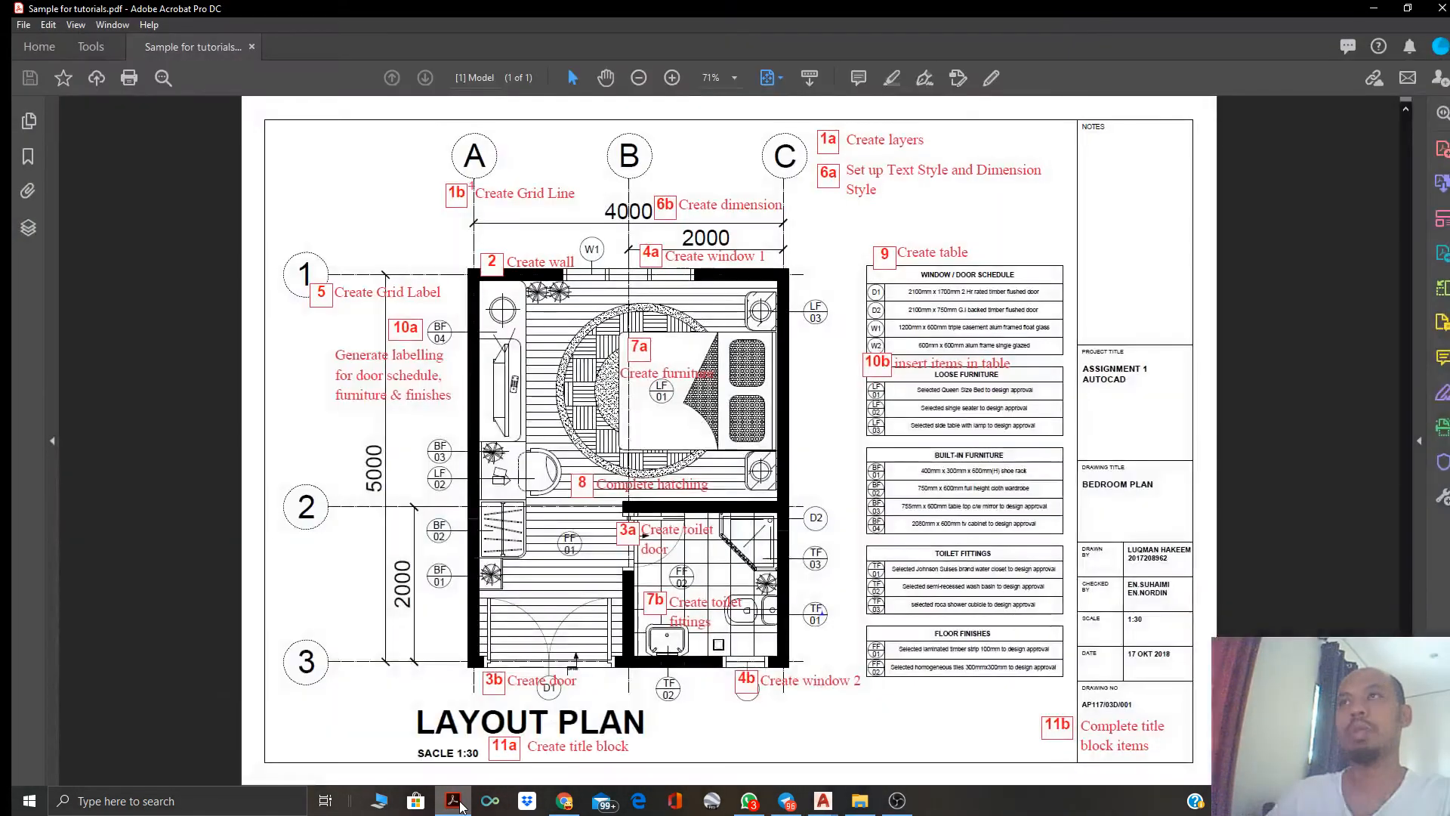
click(460, 803)
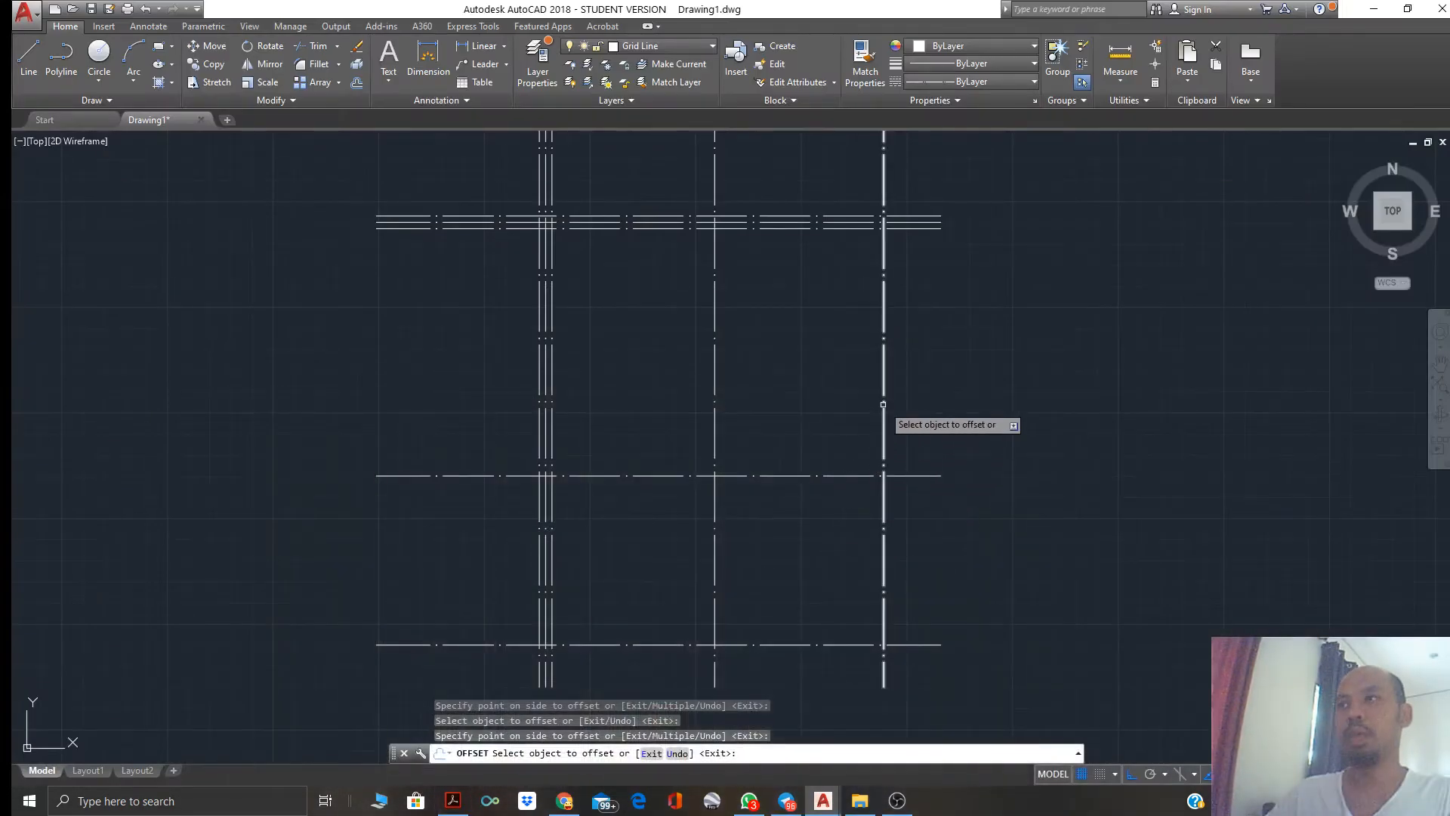
click(884, 404)
click(914, 402)
click(889, 404)
click(852, 424)
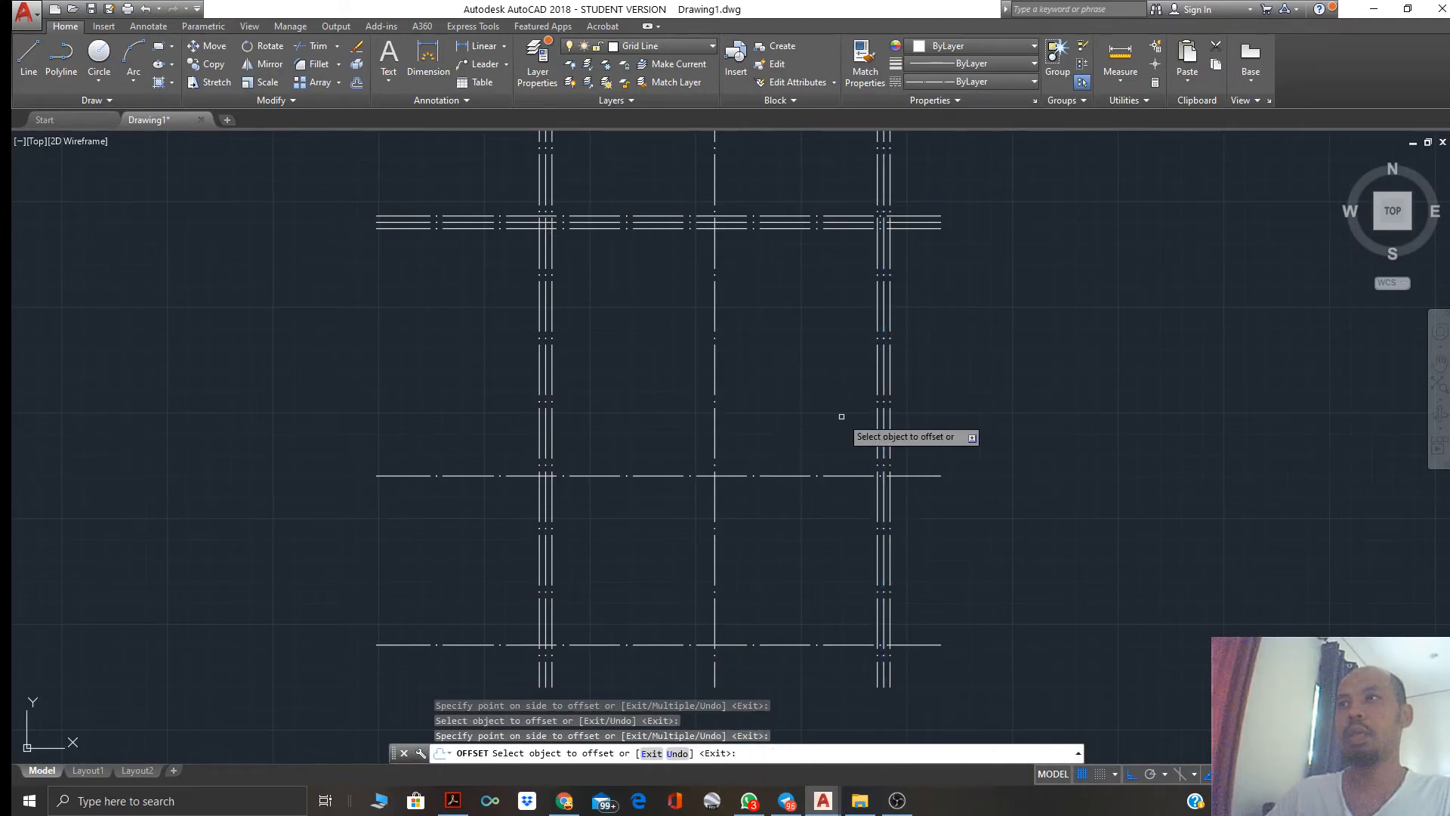
Offset the lowest horizontal grid line by 75 above and below, and end the Offset command
click(808, 647)
click(816, 586)
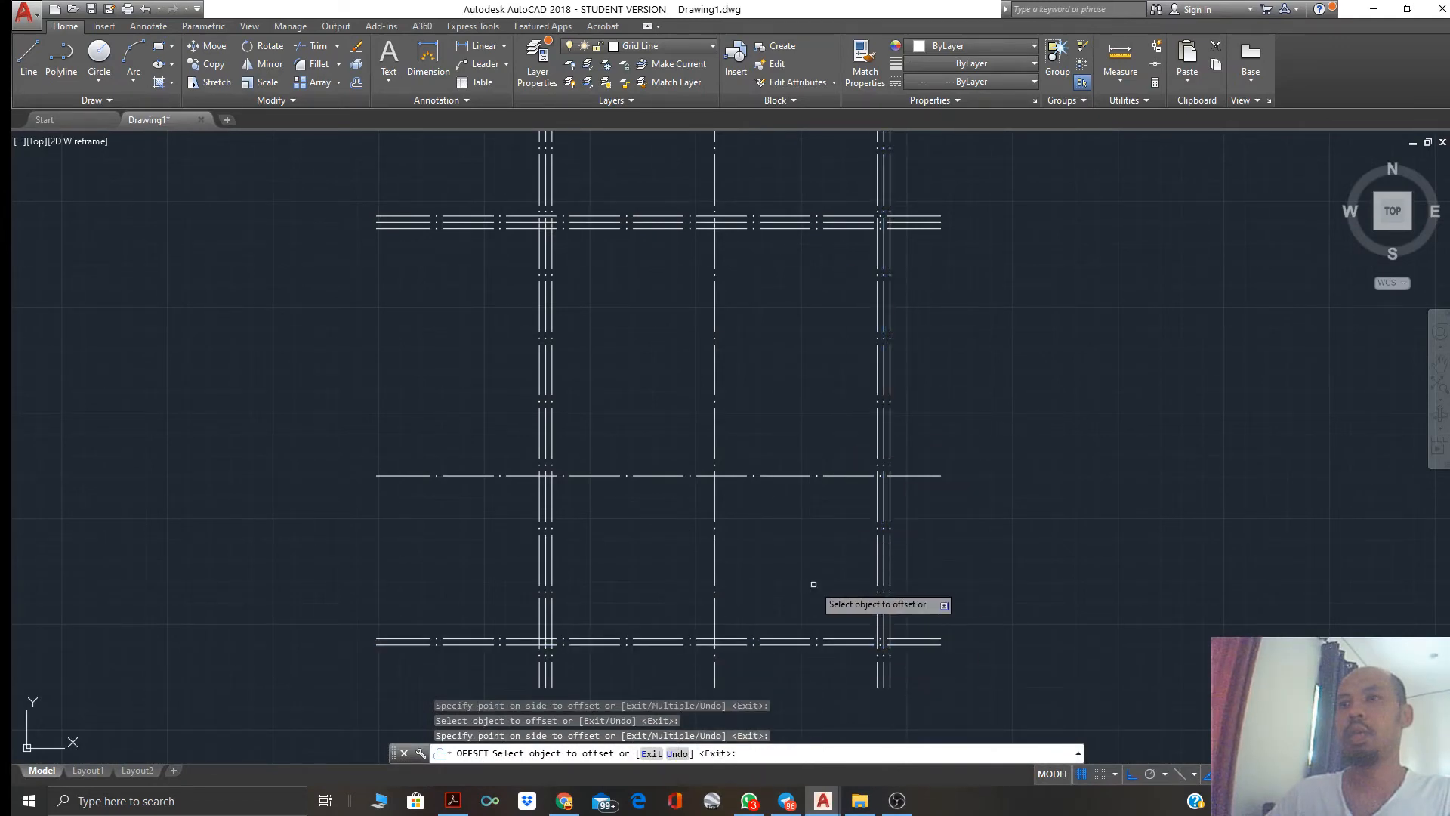
click(810, 646)
click(809, 662)
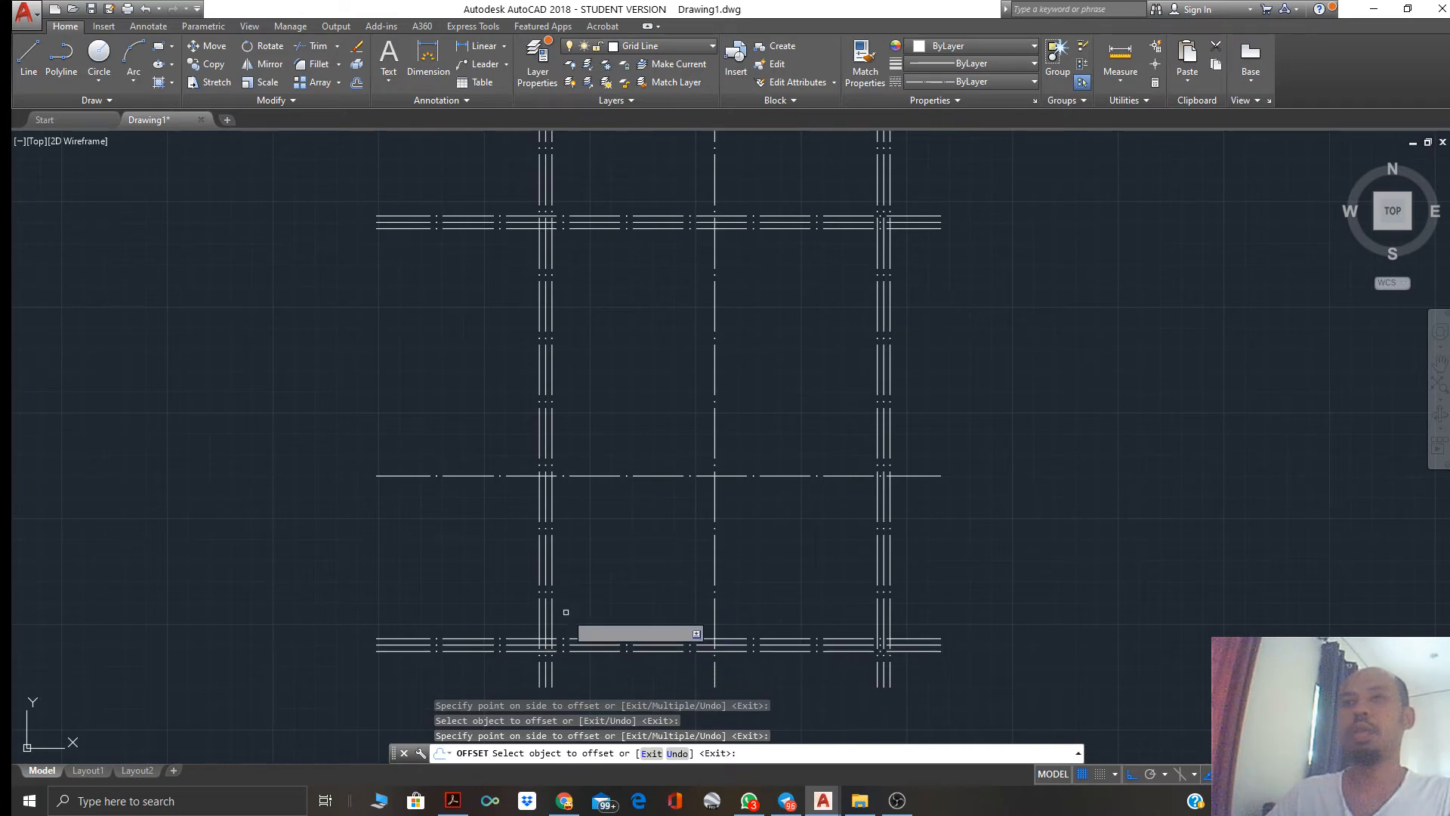
key(Escape)
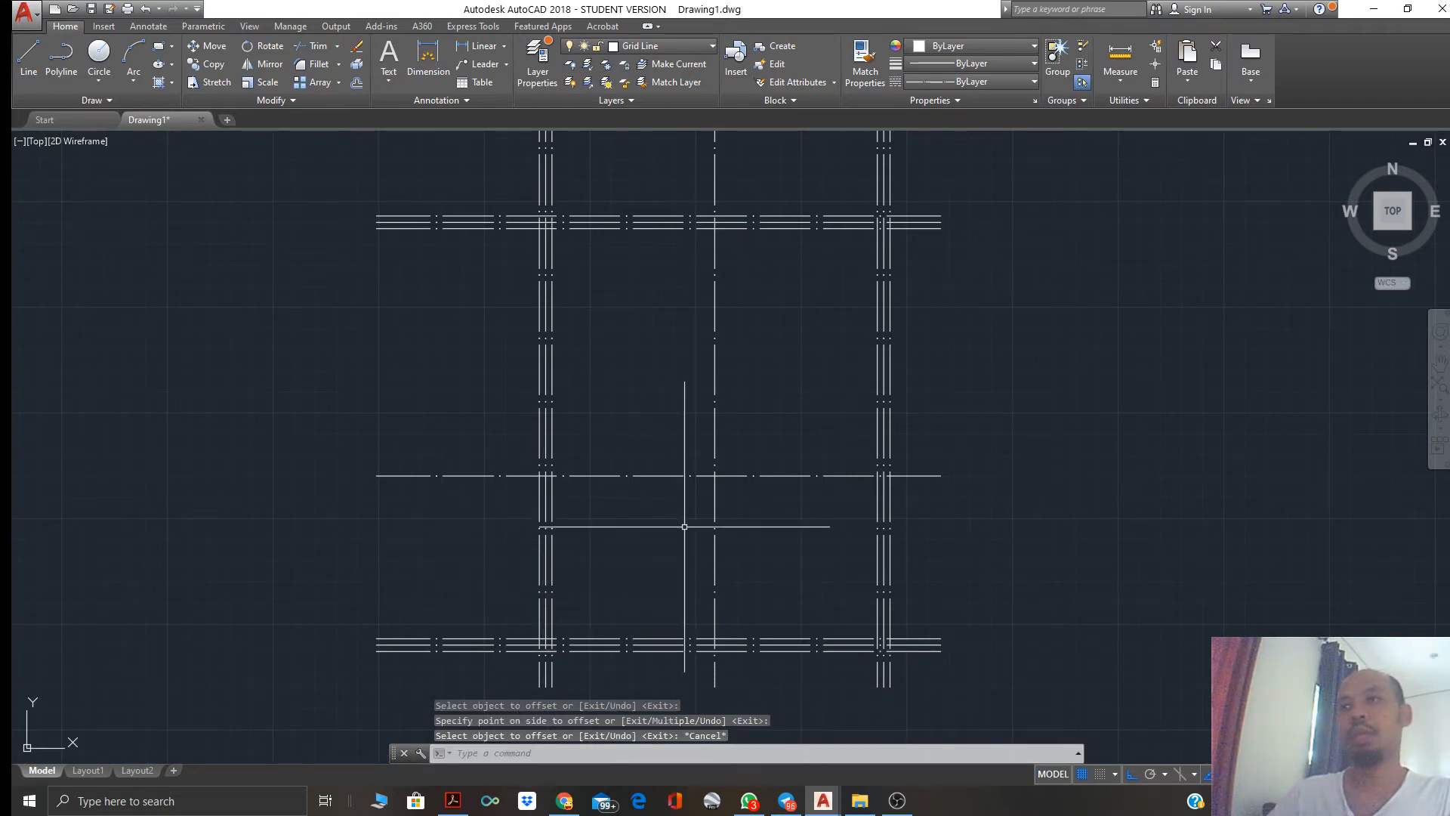
key(Return)
text(75)
key(Return)
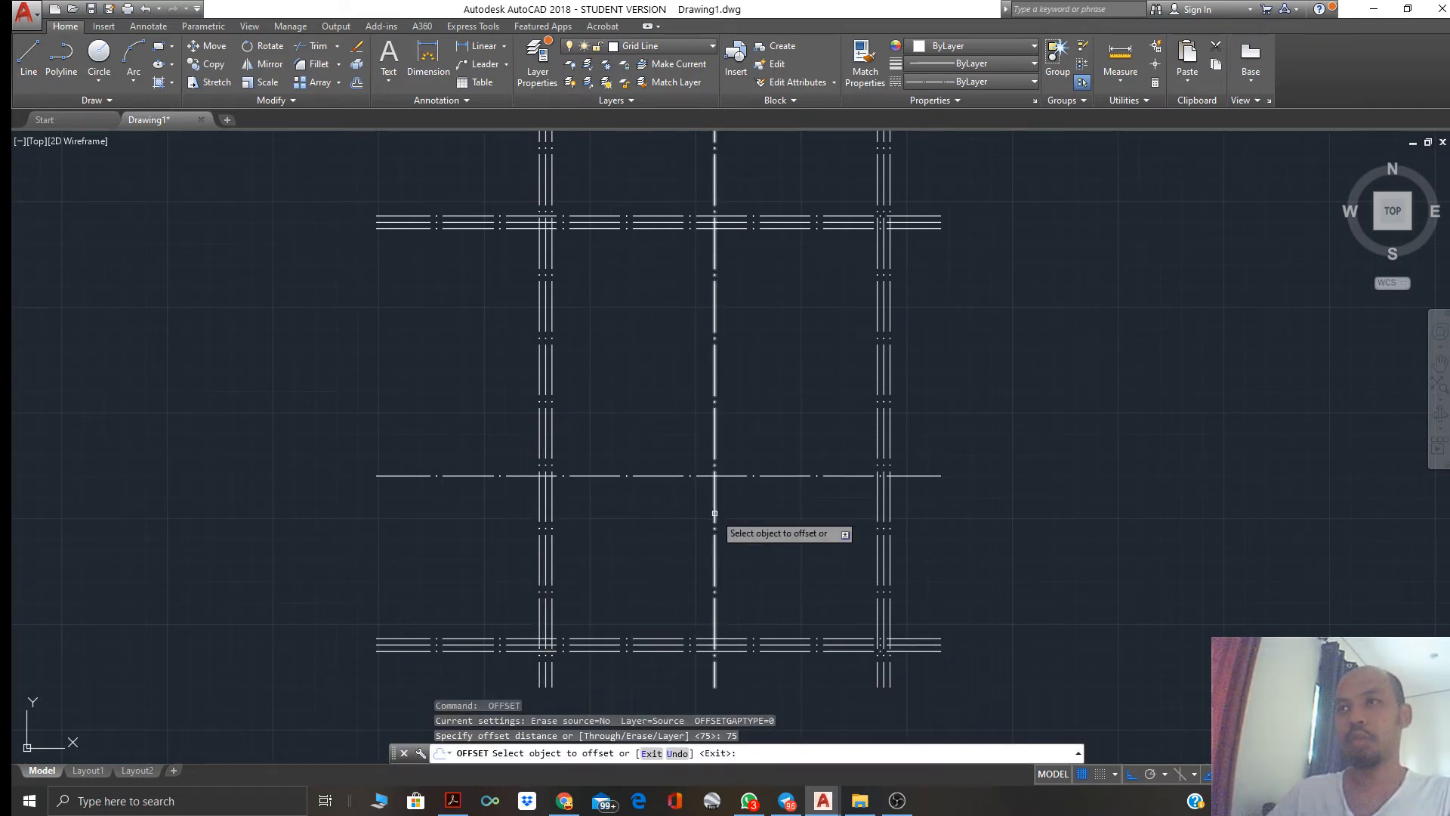
key(Escape)
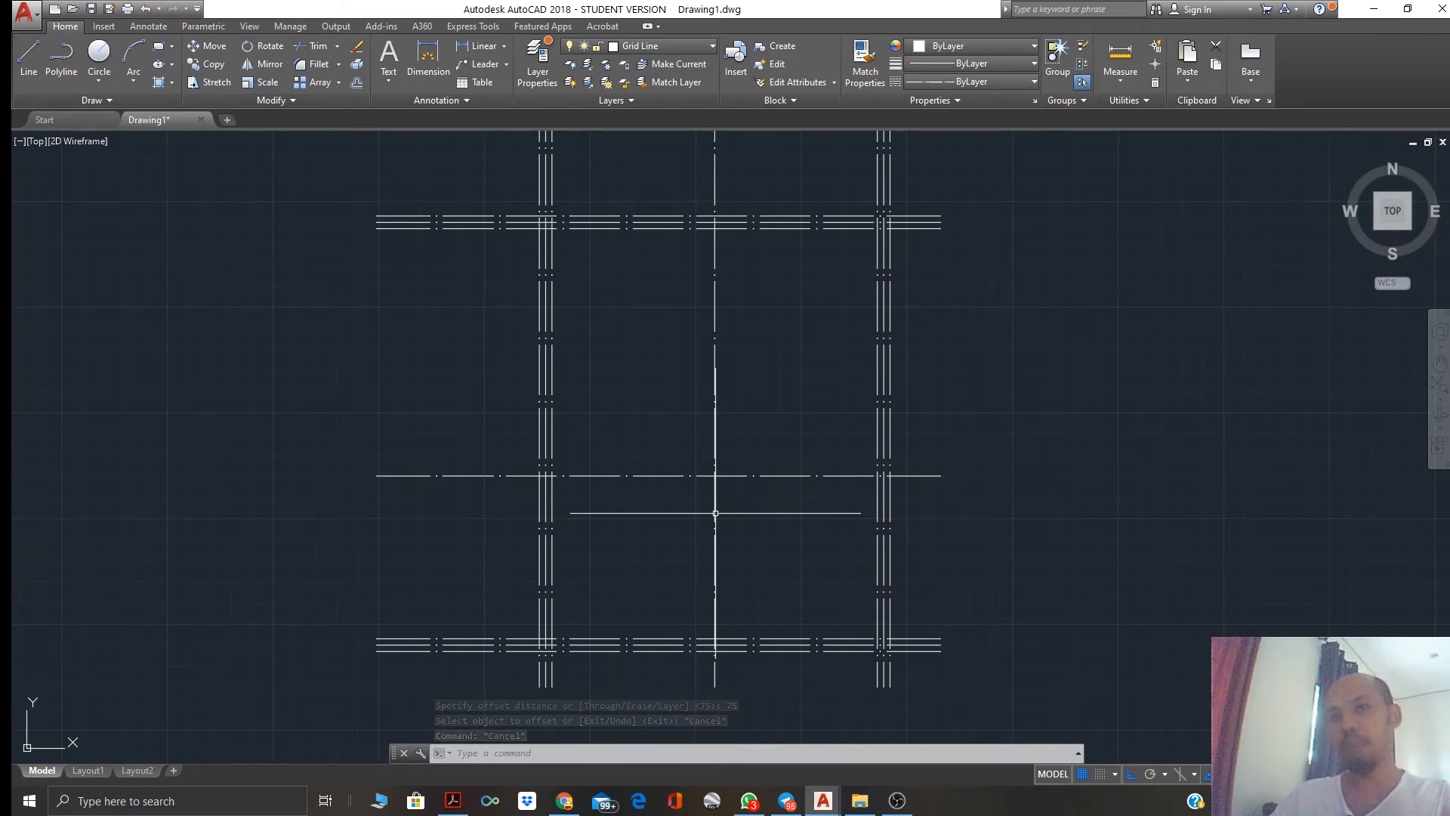
Offset the middle vertical grid line by 75 to both its right and left sides
key(Return)
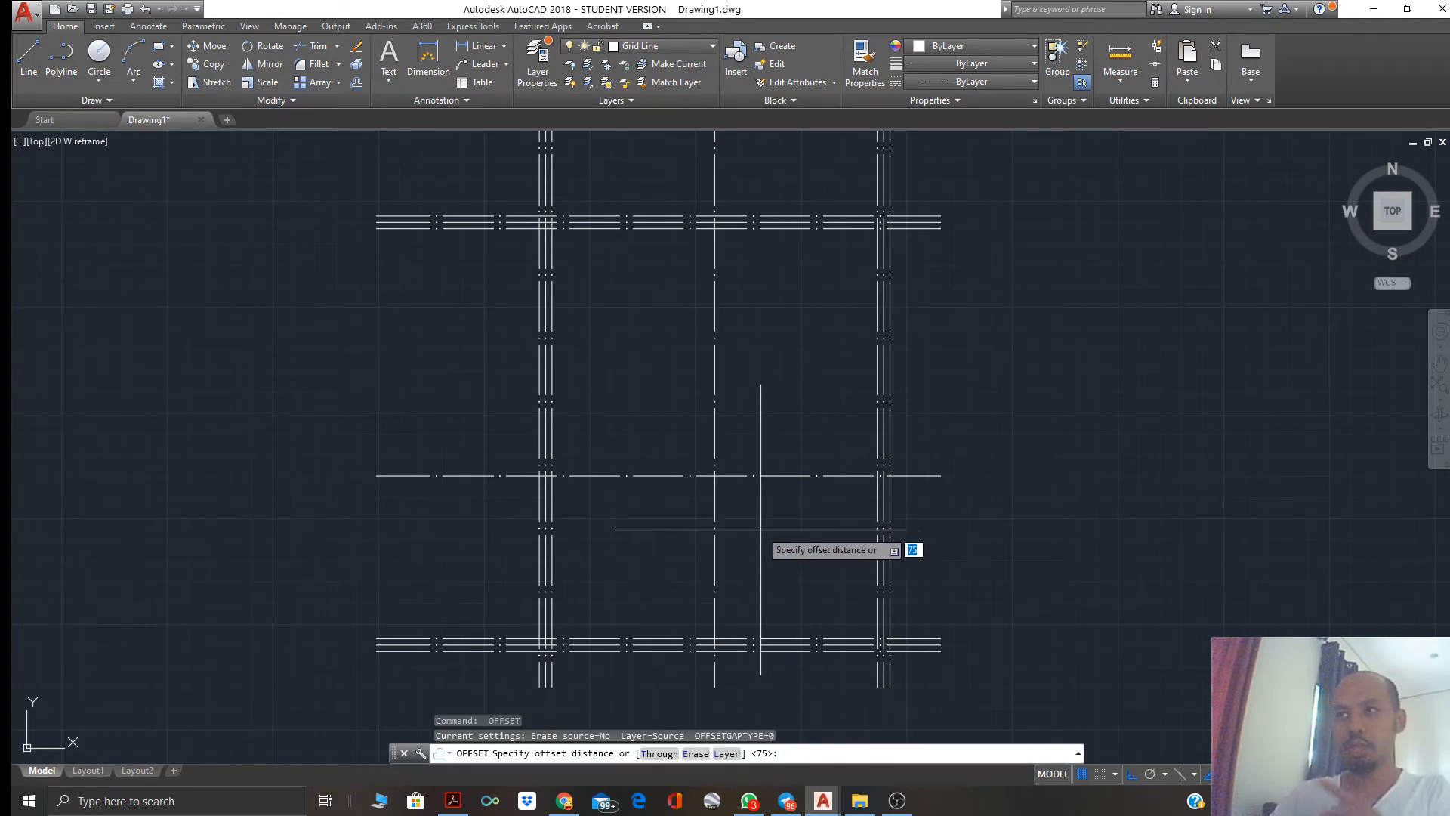
key(Return)
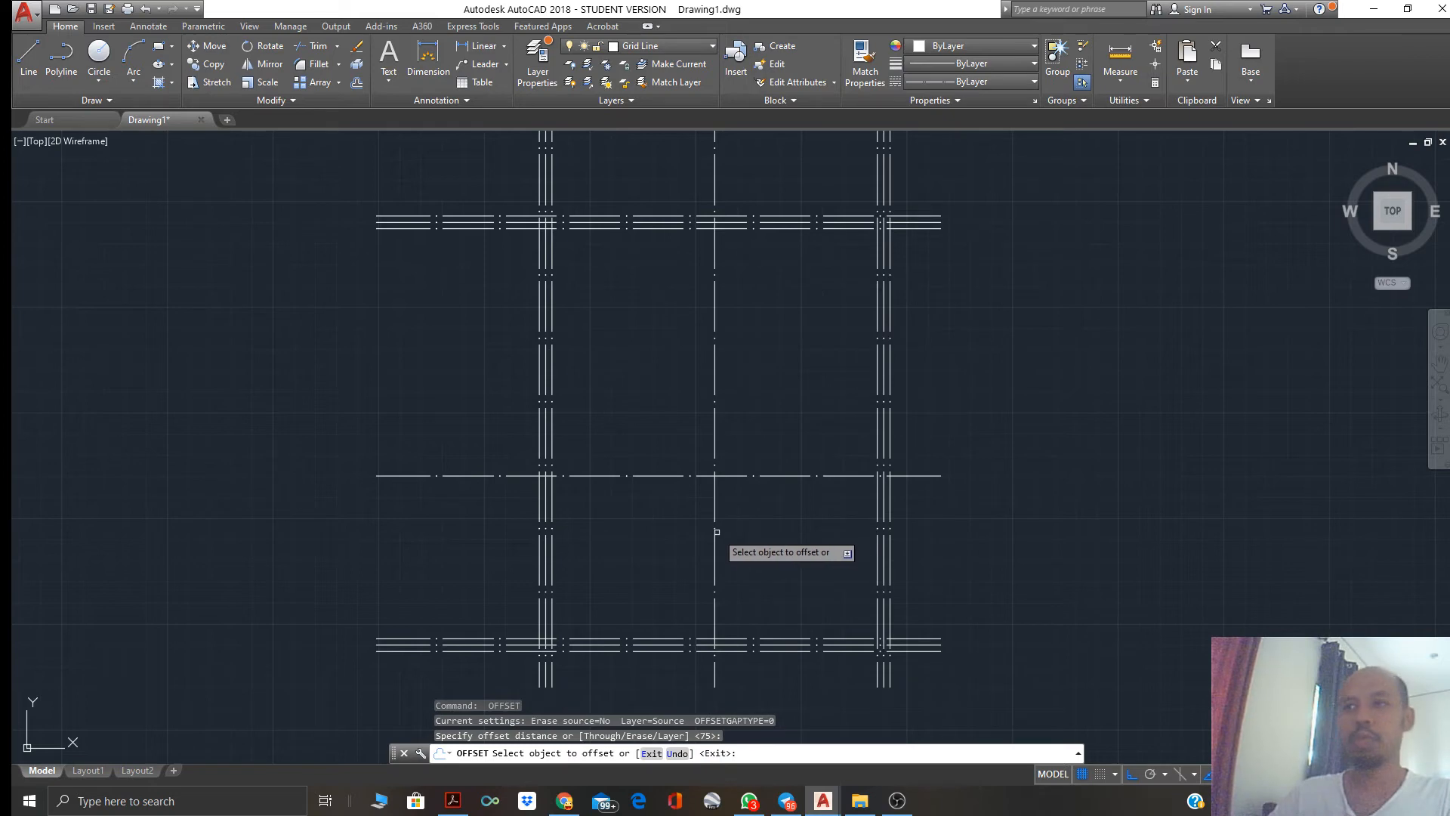
click(714, 550)
click(735, 551)
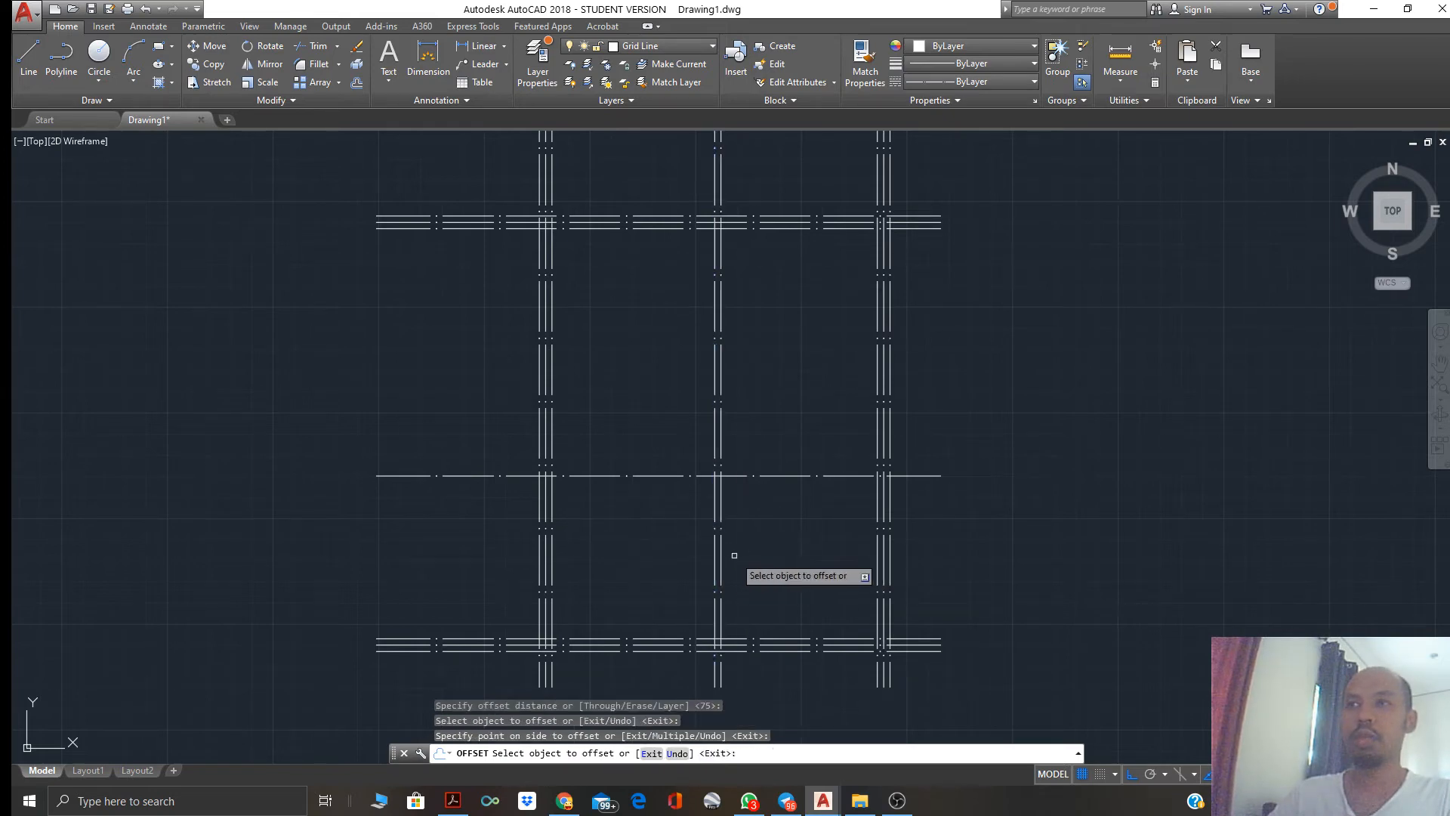
click(710, 544)
click(737, 531)
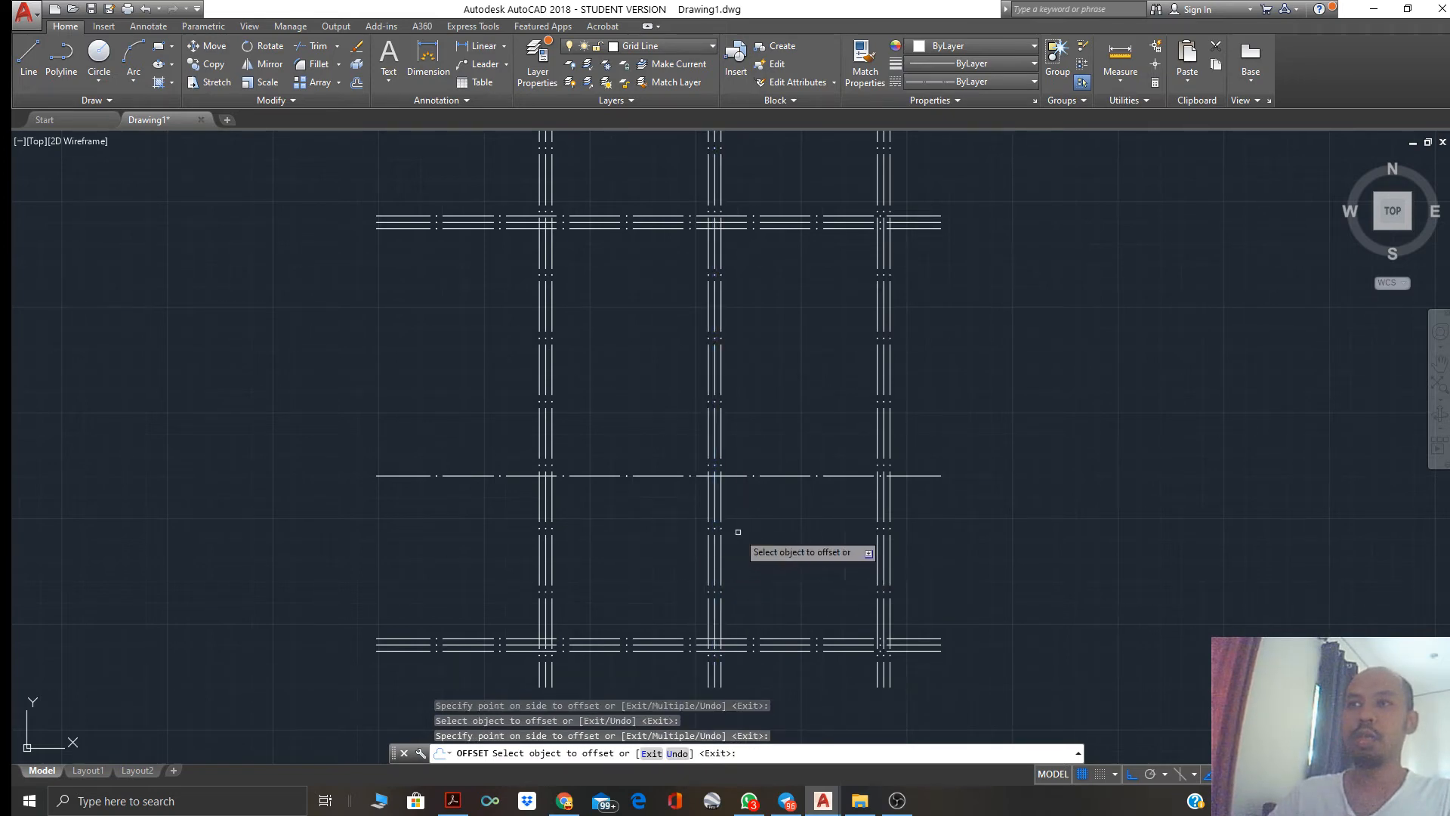
Offset the middle horizontal grid line by 75 above and below, and end the Offset command
click(774, 476)
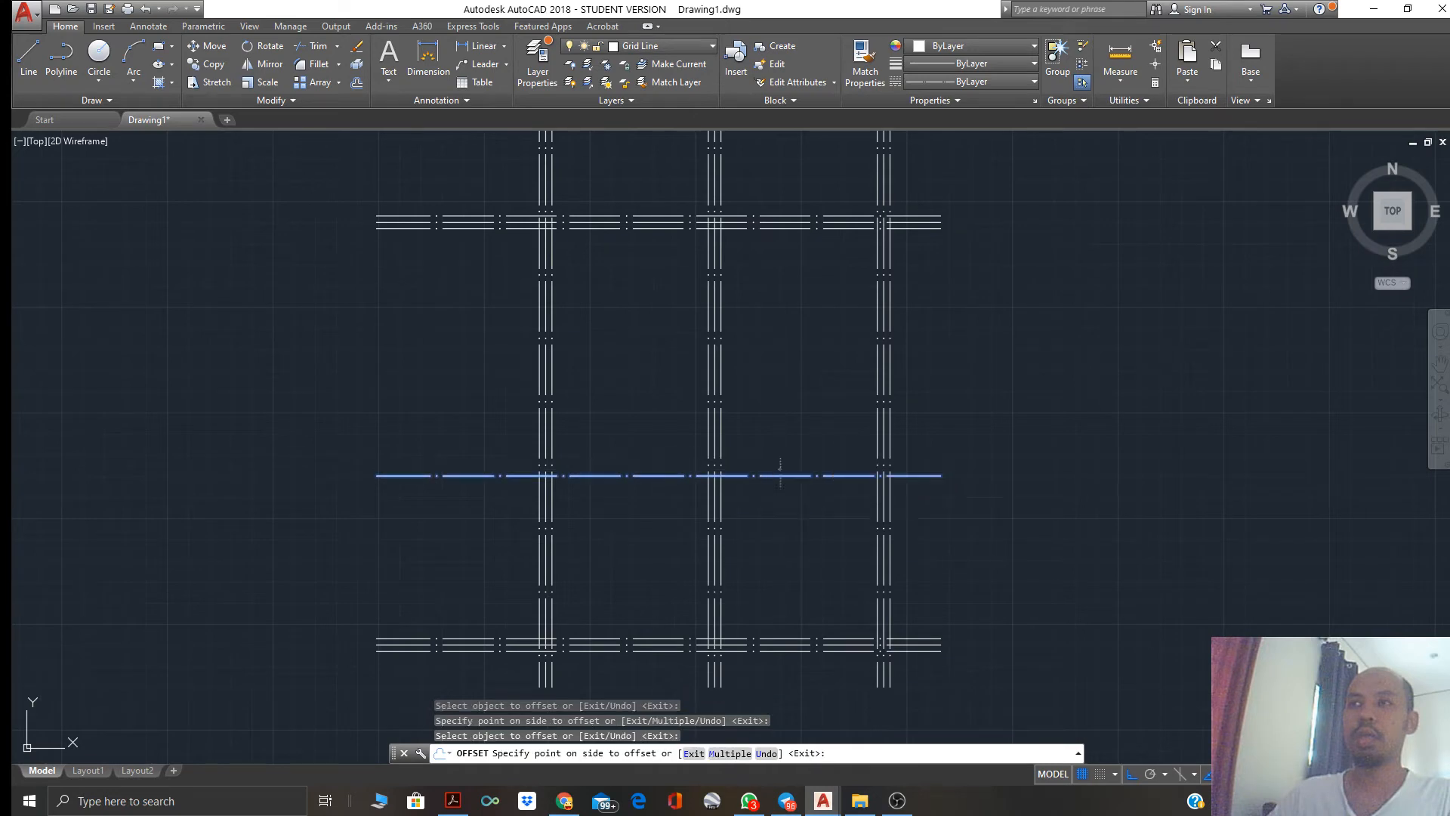
click(778, 473)
click(778, 476)
click(772, 507)
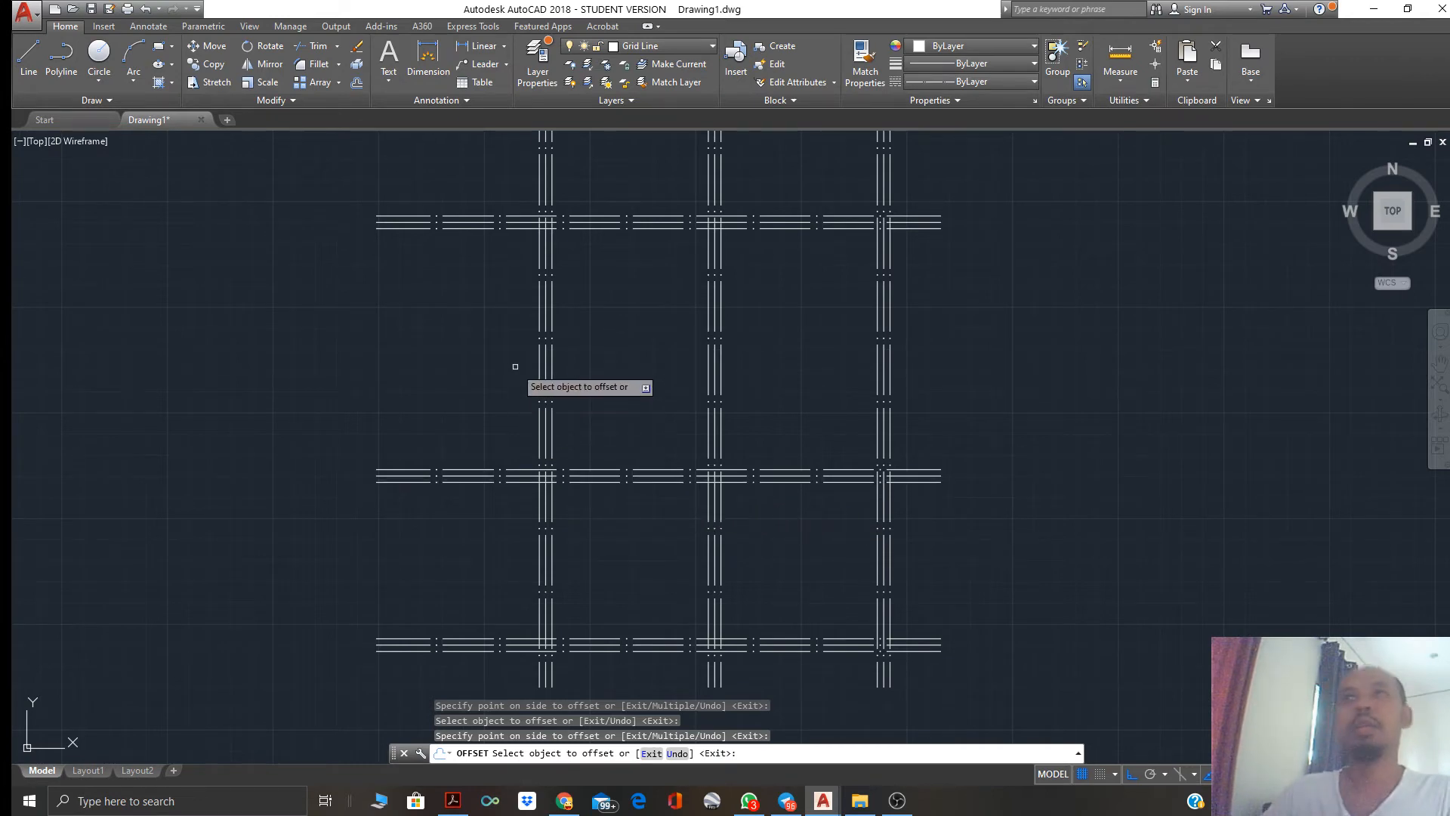
key(Escape)
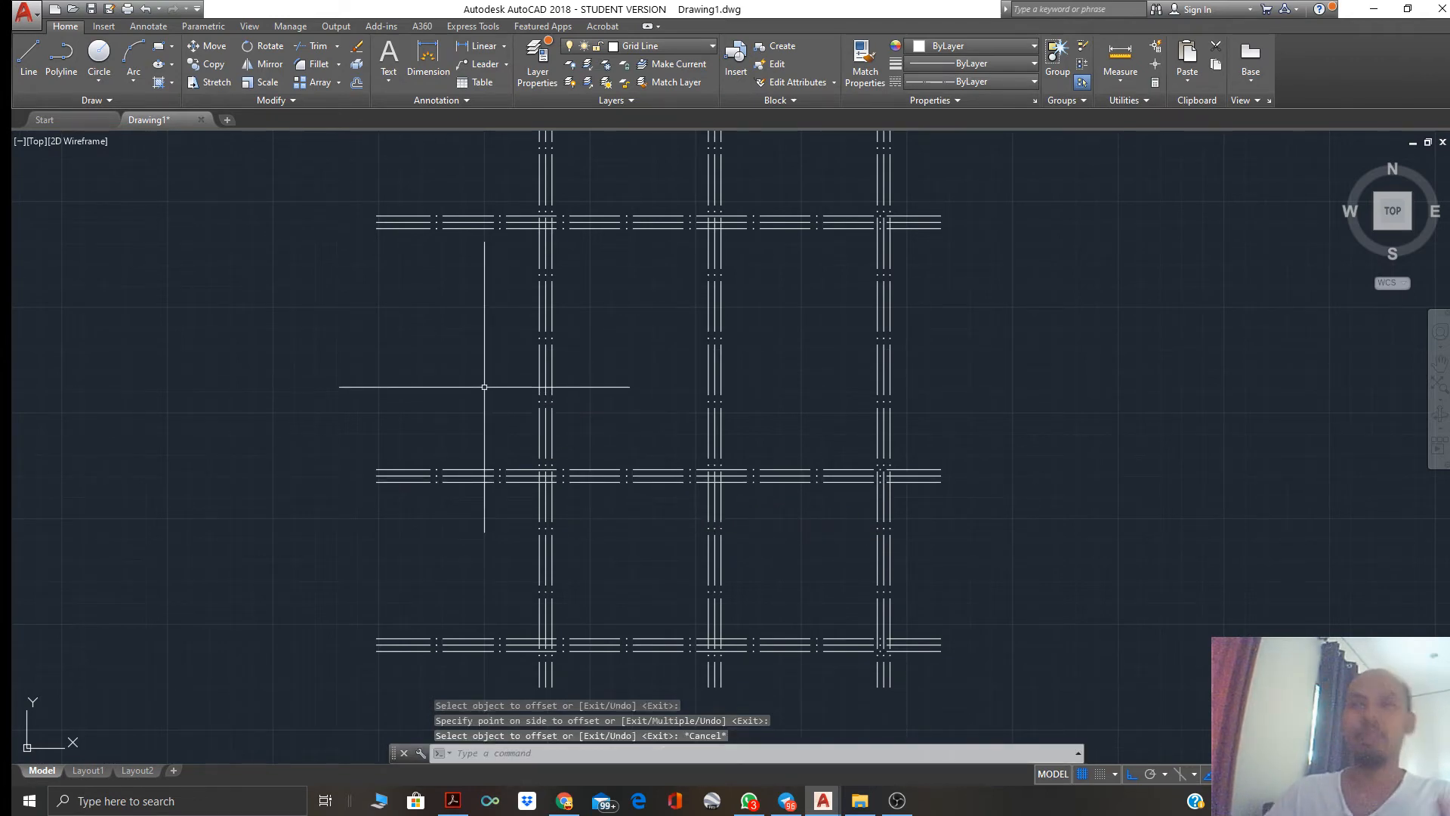
mouse_move(554, 354)
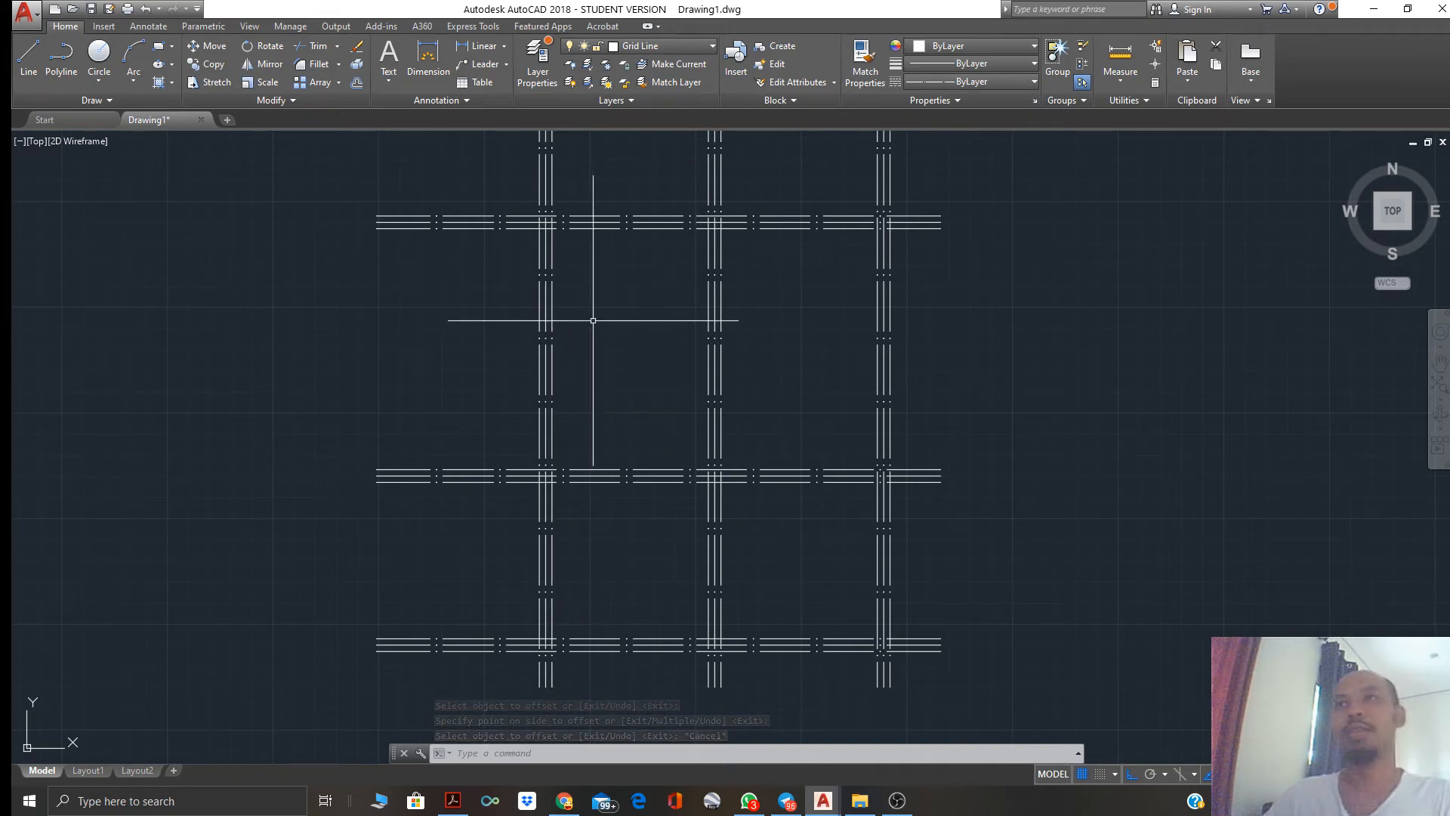
middle_drag(593, 314, 587, 405)
scroll(596, 412, down, 2)
scroll(576, 323, up, 4)
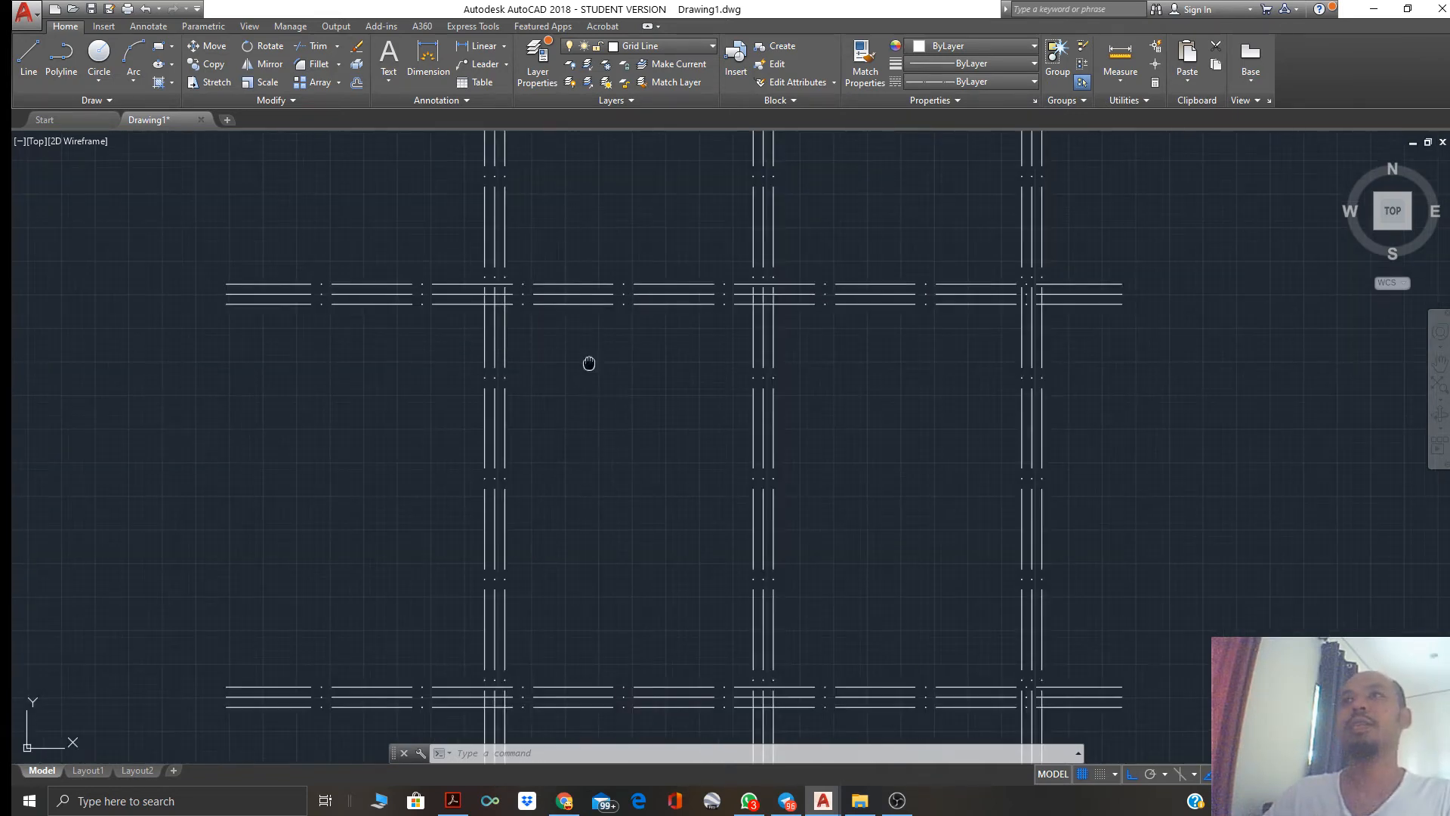
scroll(578, 310, down, 4)
scroll(574, 309, up, 2)
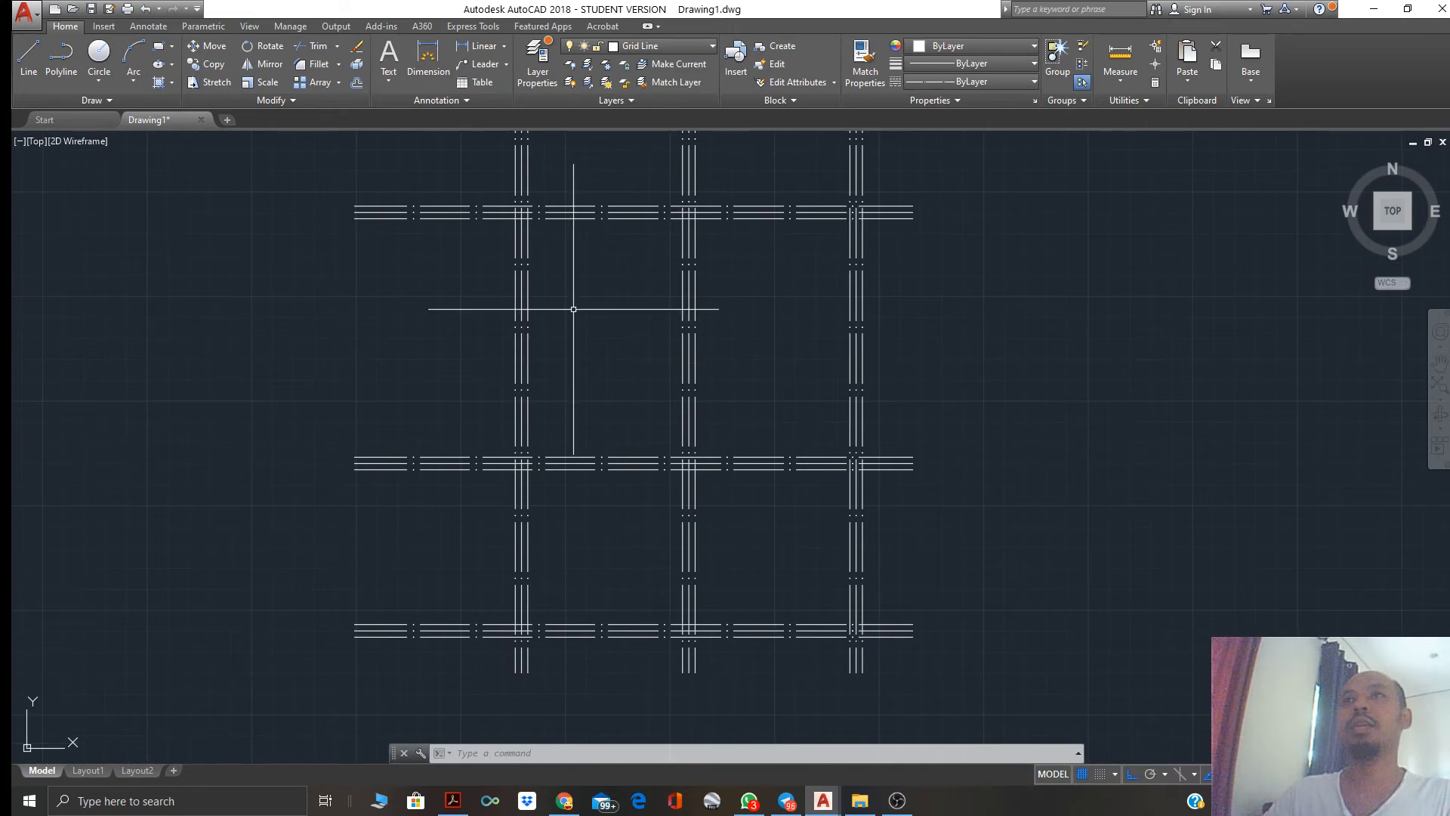
Move the line offset to the left of the leftmost vertical grid line onto the Wall layer
click(517, 294)
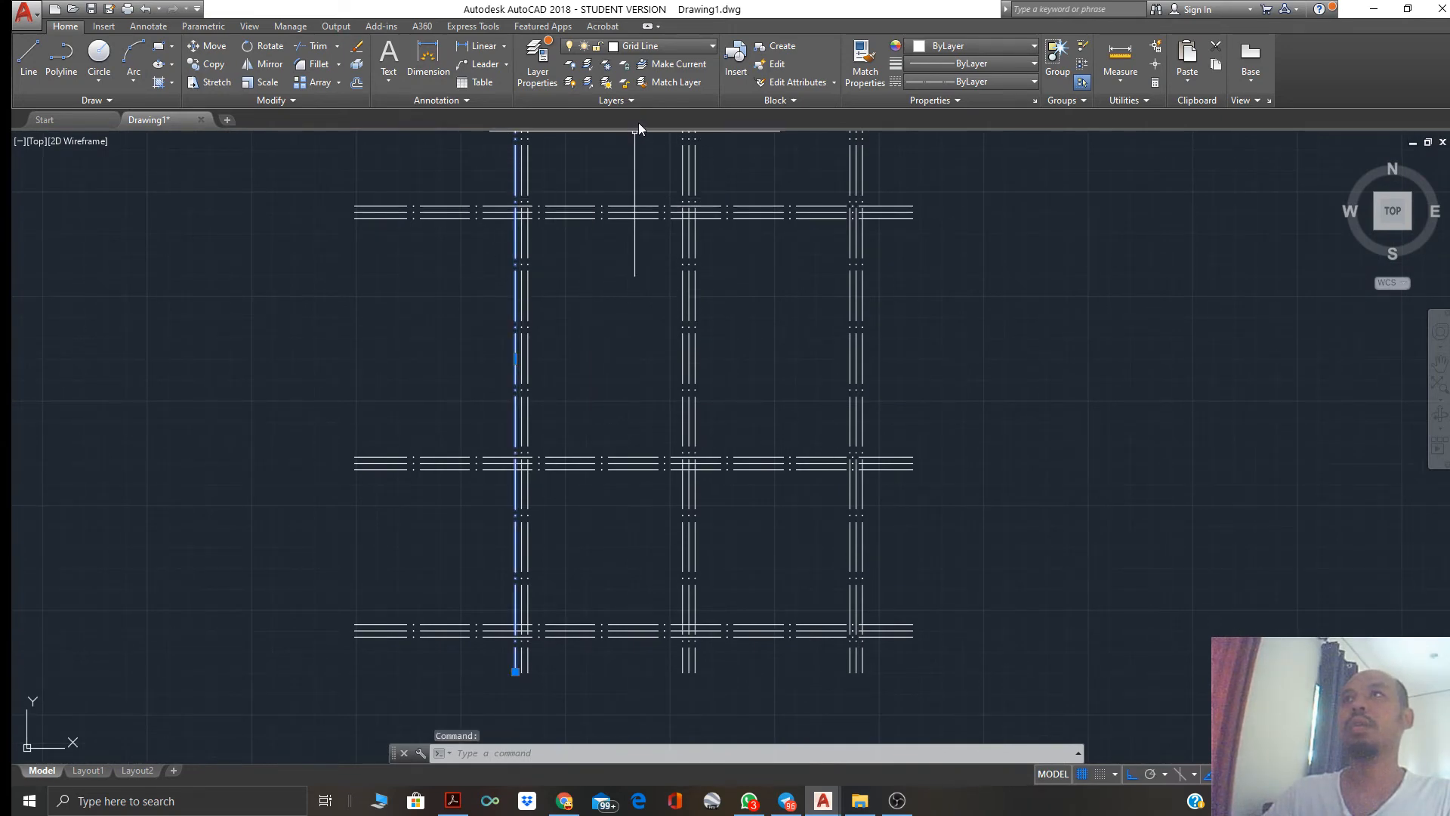
click(618, 53)
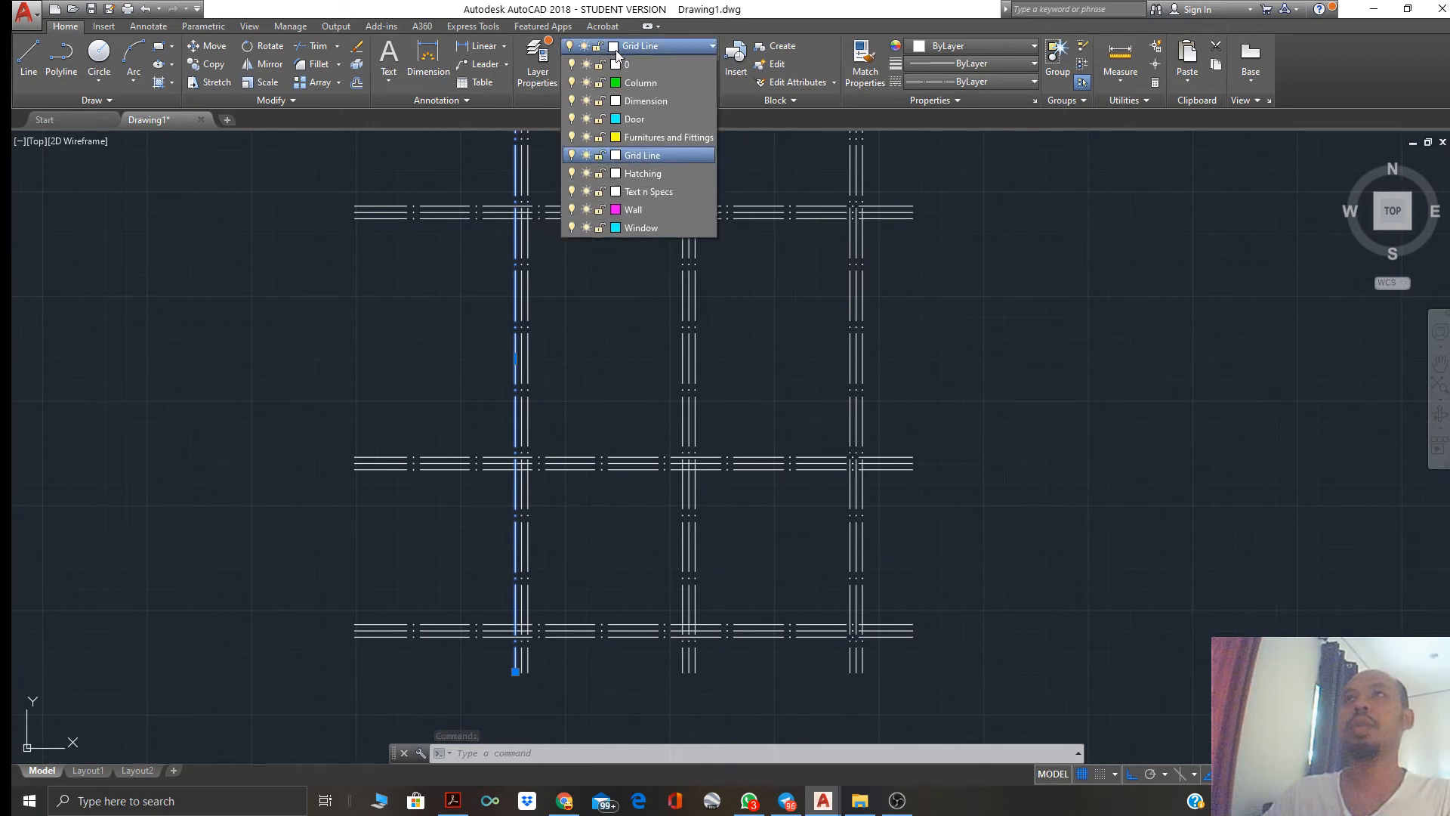
click(633, 210)
key(Escape)
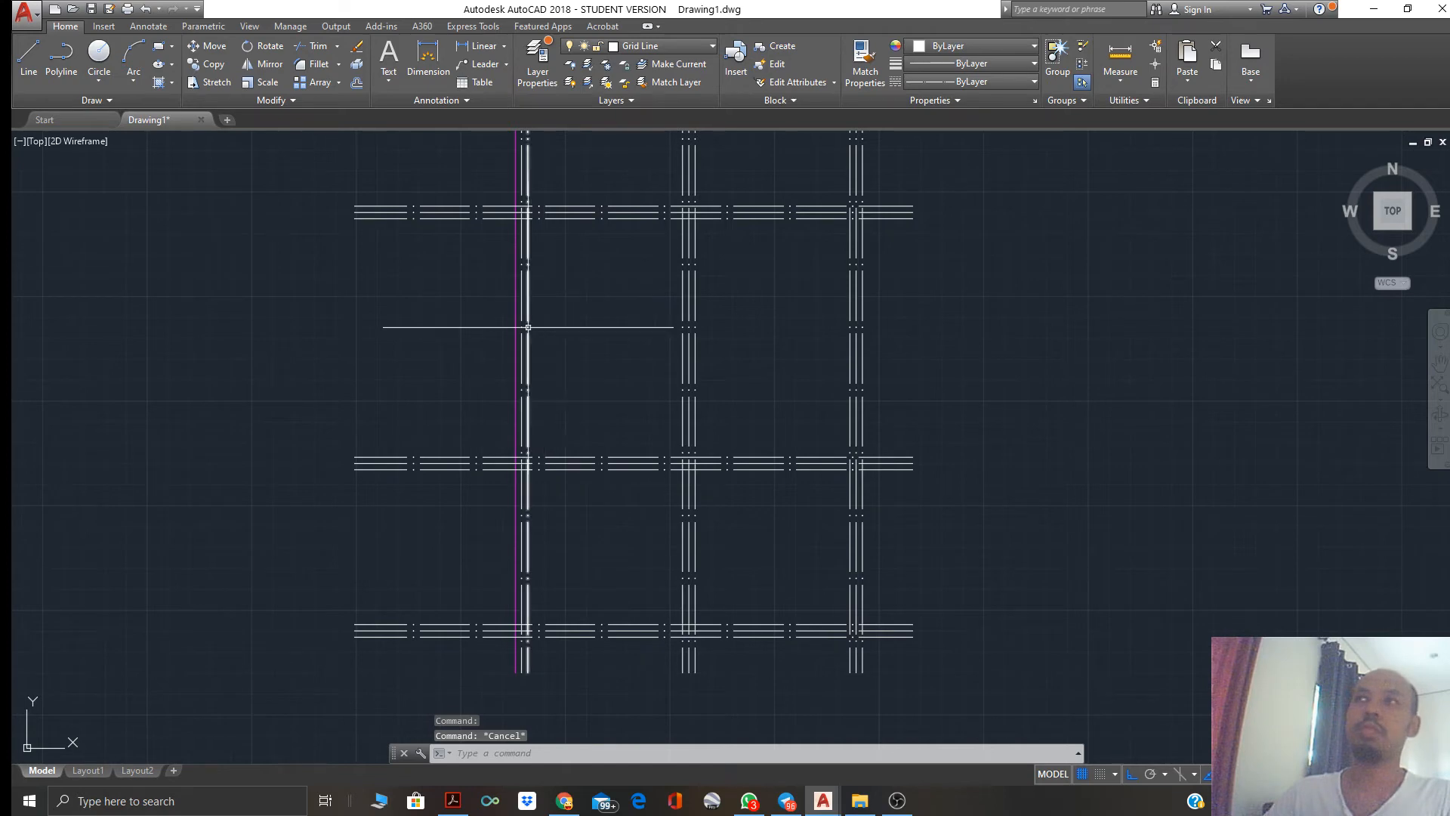
click(576, 207)
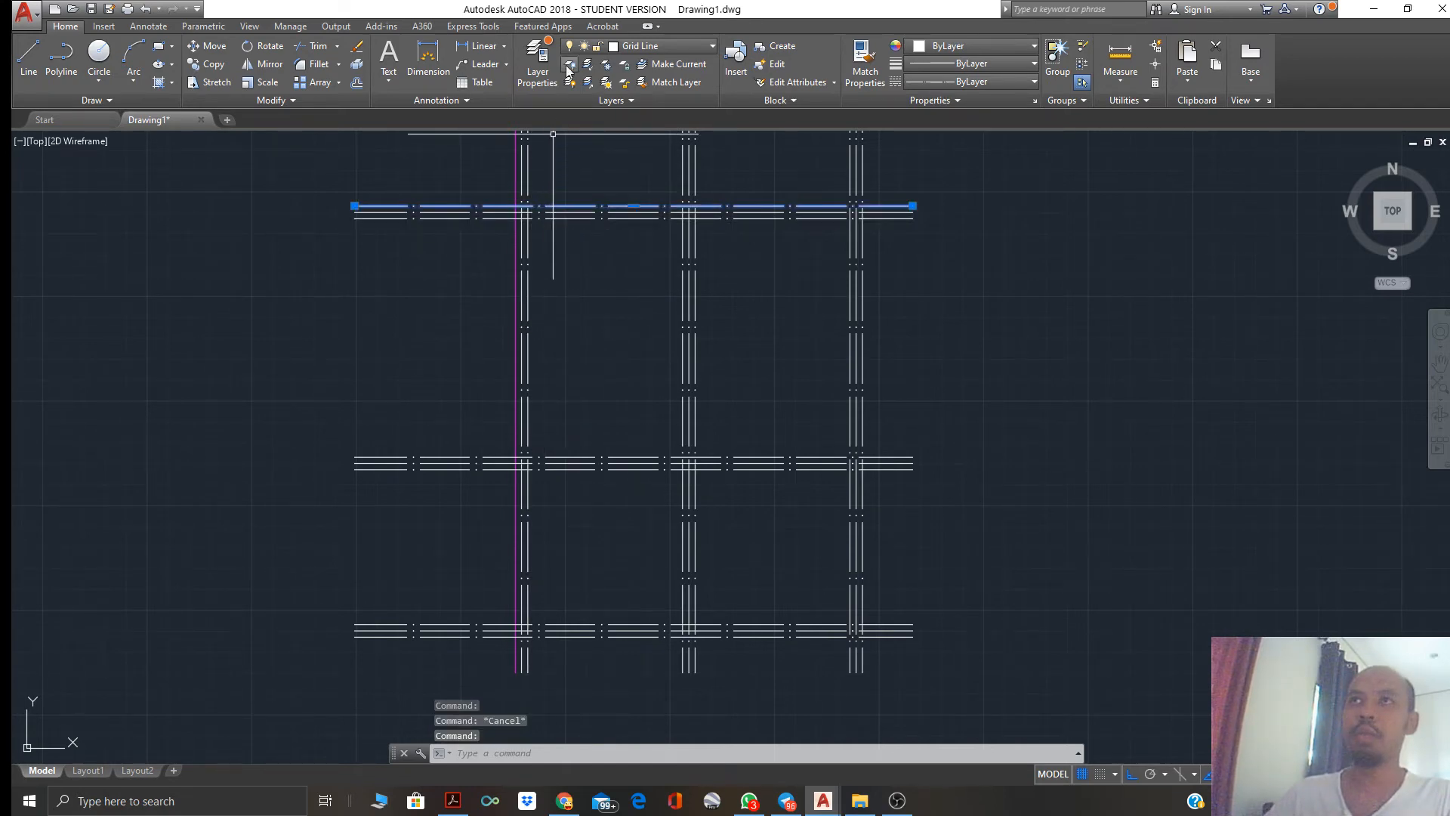
click(530, 168)
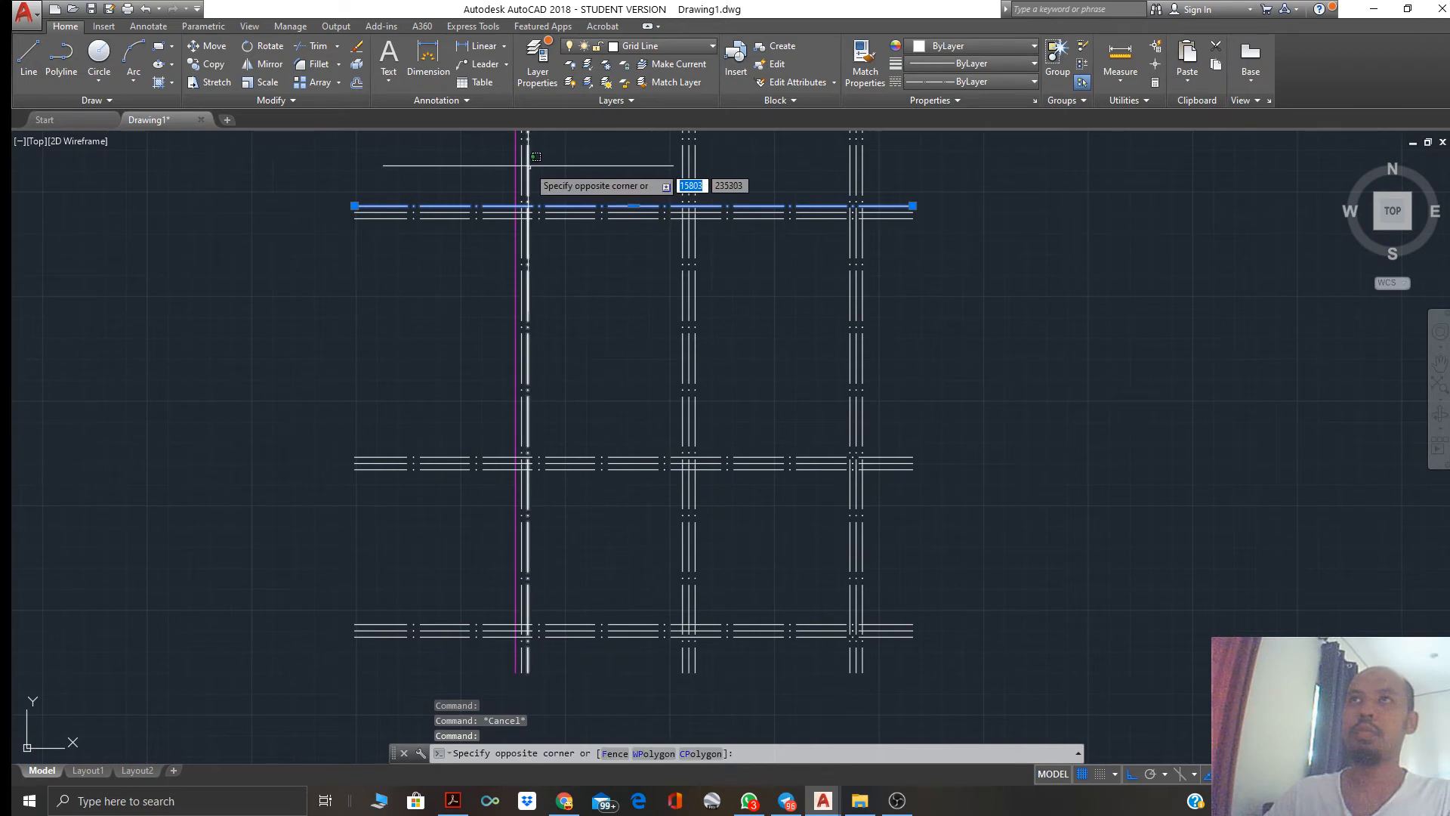
key(Escape)
key(Escape)
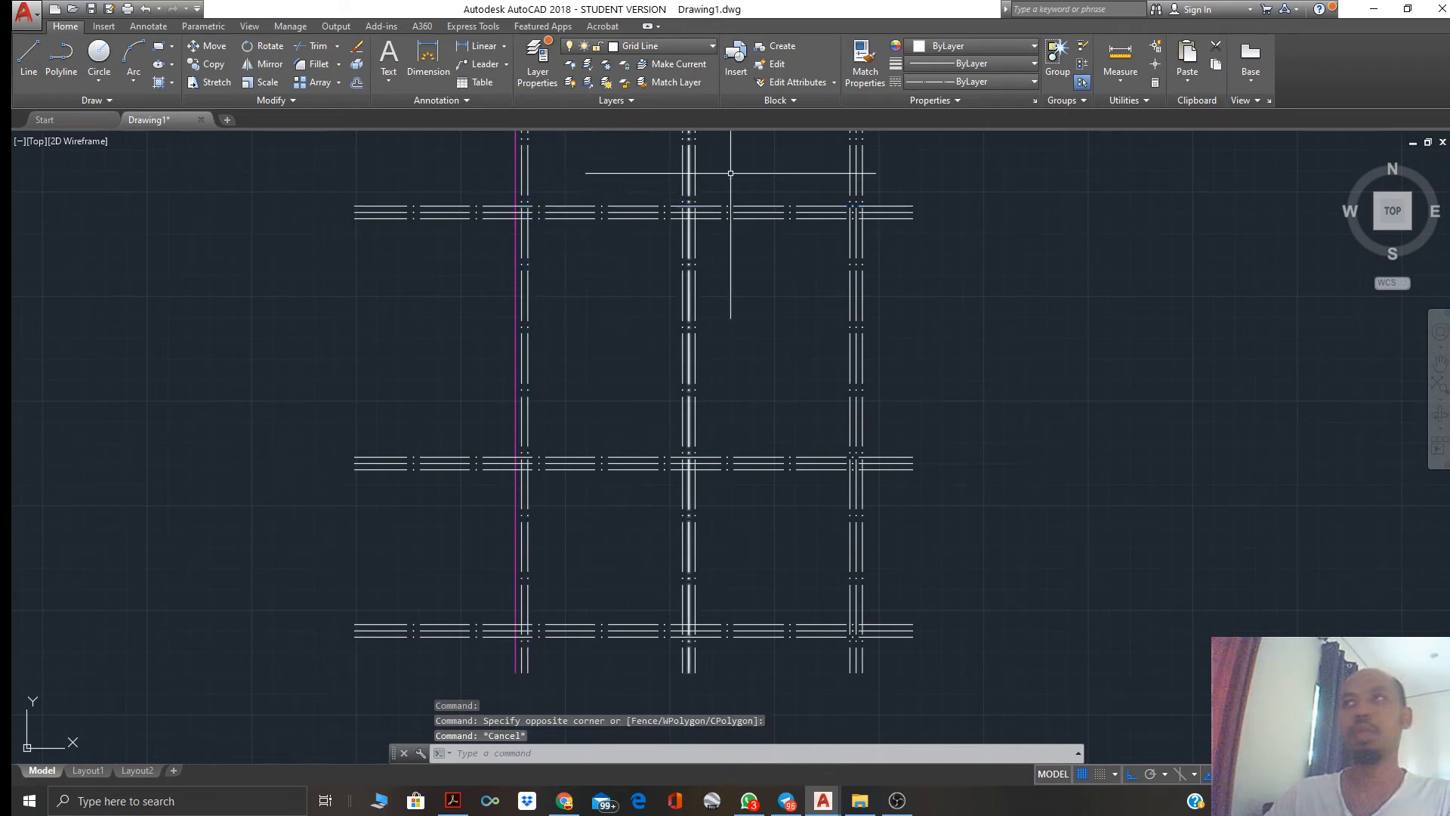
Match the wall line's properties onto the leftmost grid line's other offset and the offset lines of all three horizontal grid lines
click(865, 62)
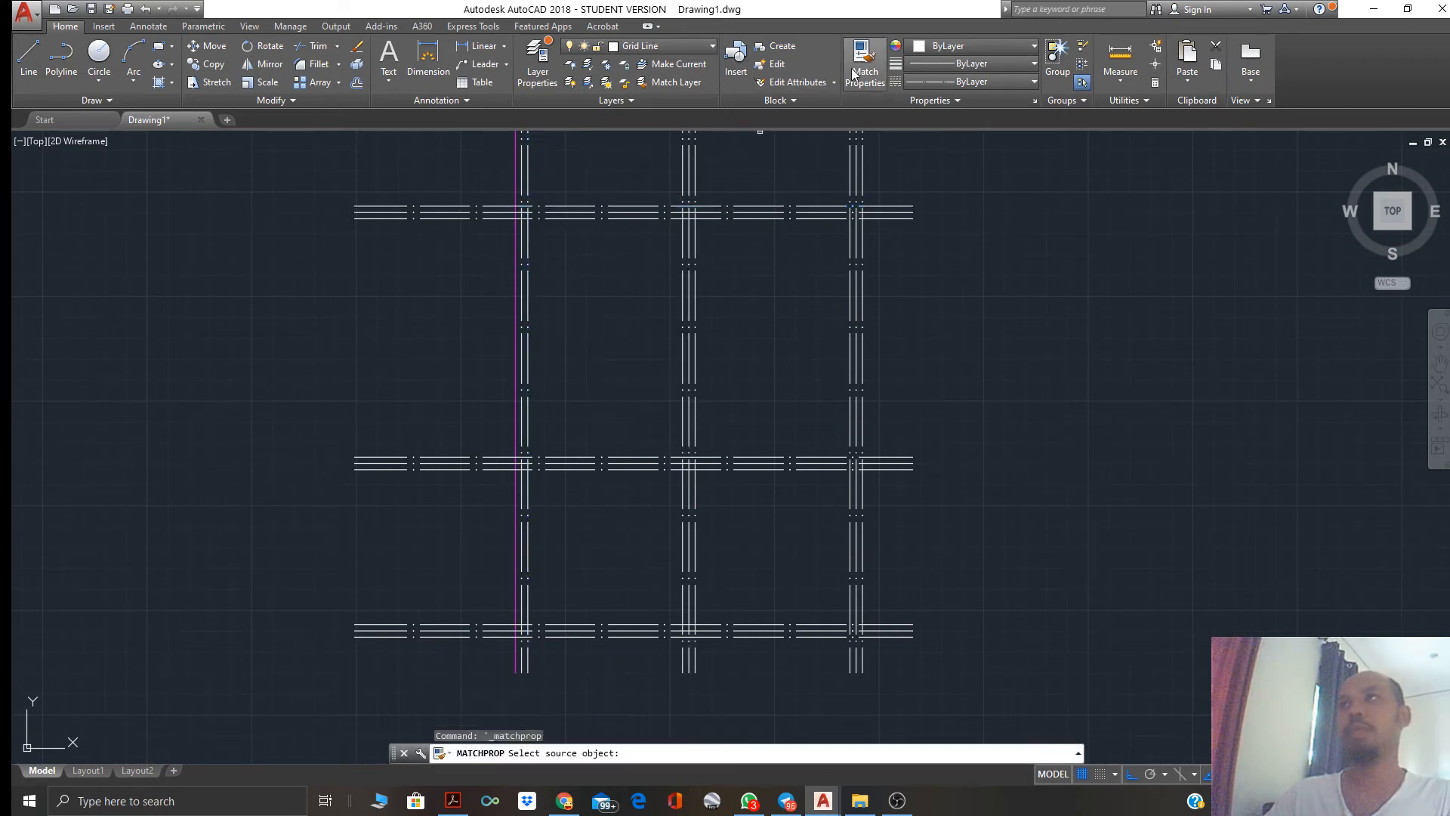
click(515, 180)
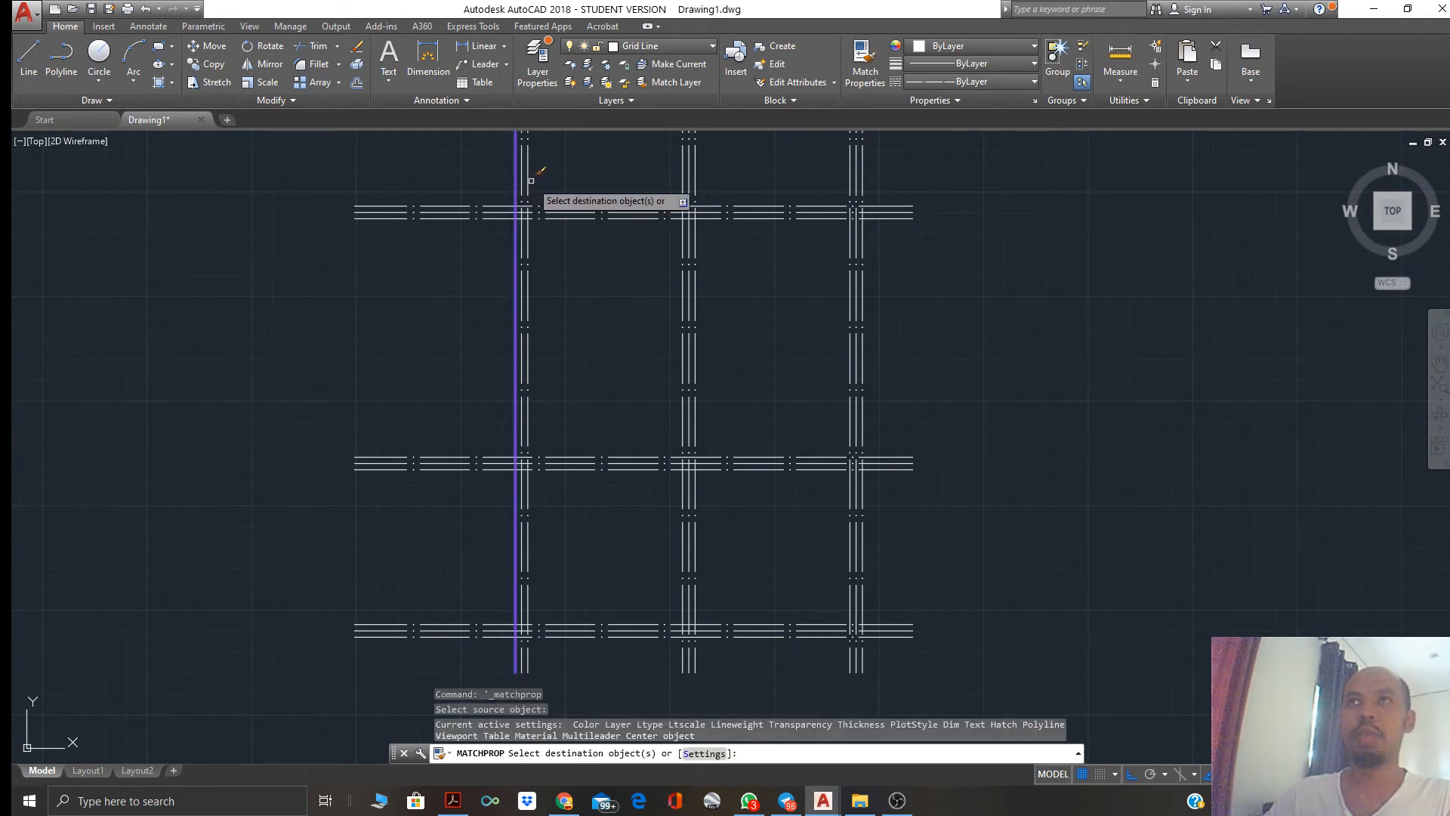
click(529, 178)
click(547, 209)
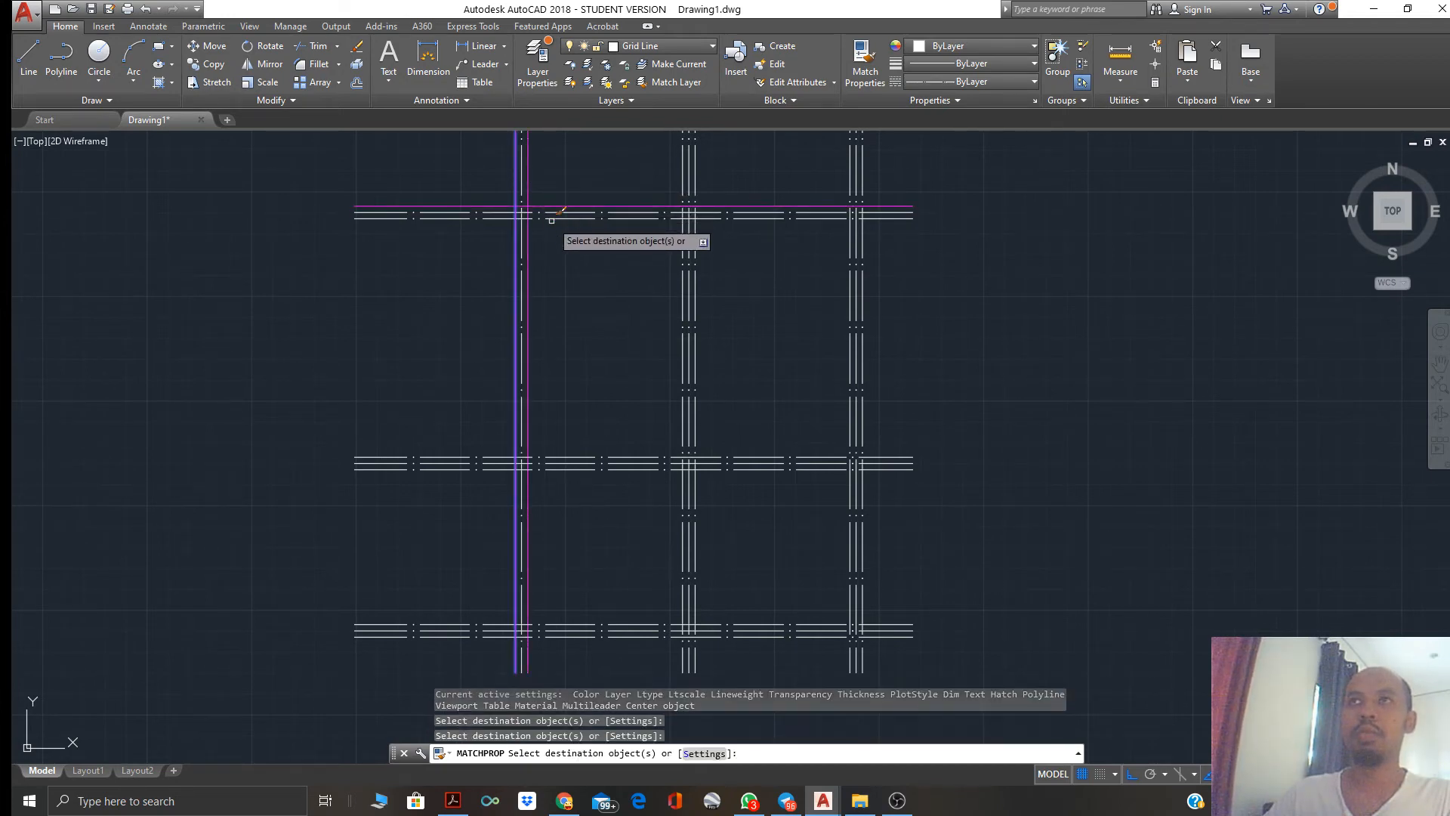
click(577, 470)
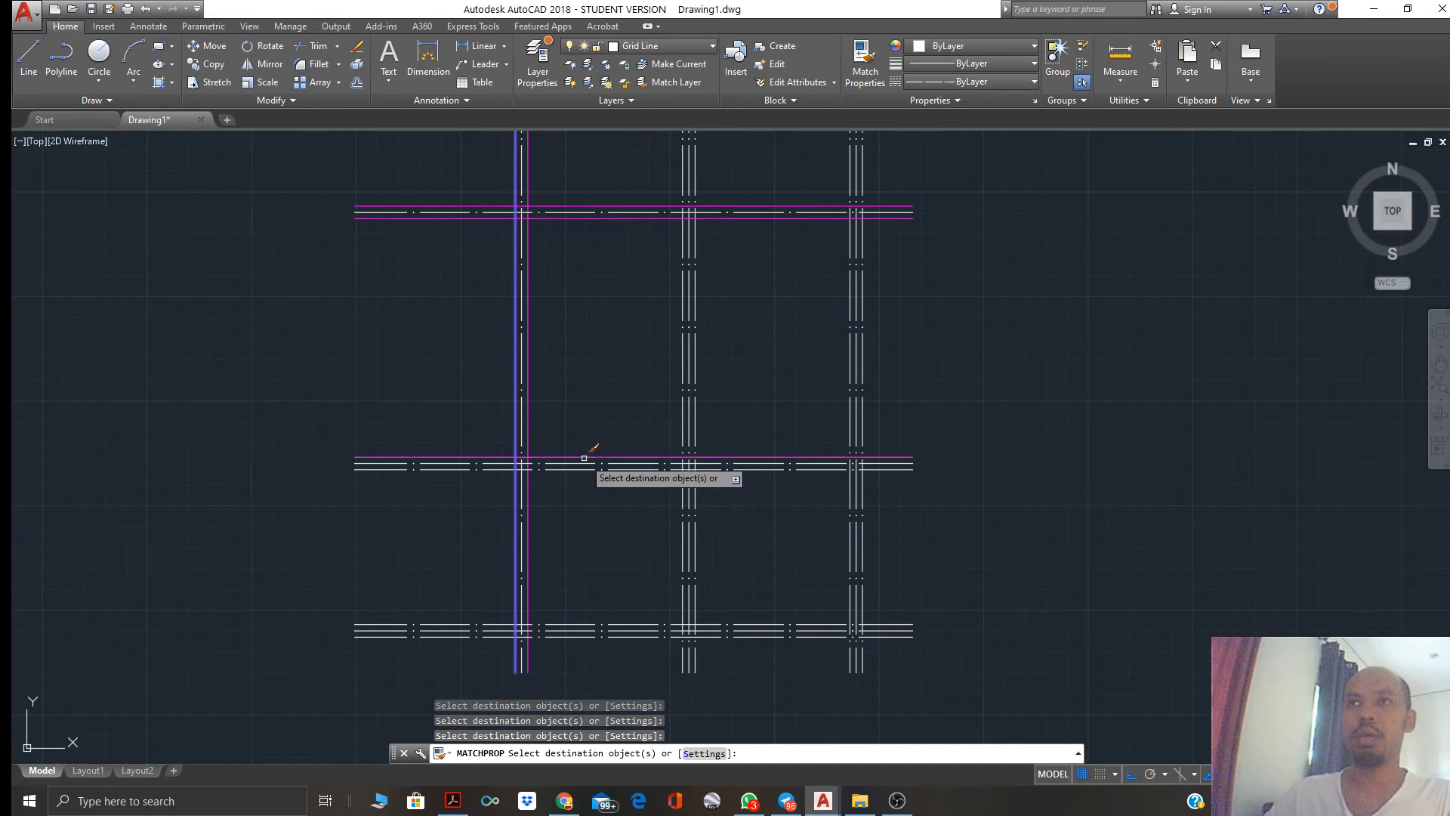
click(559, 626)
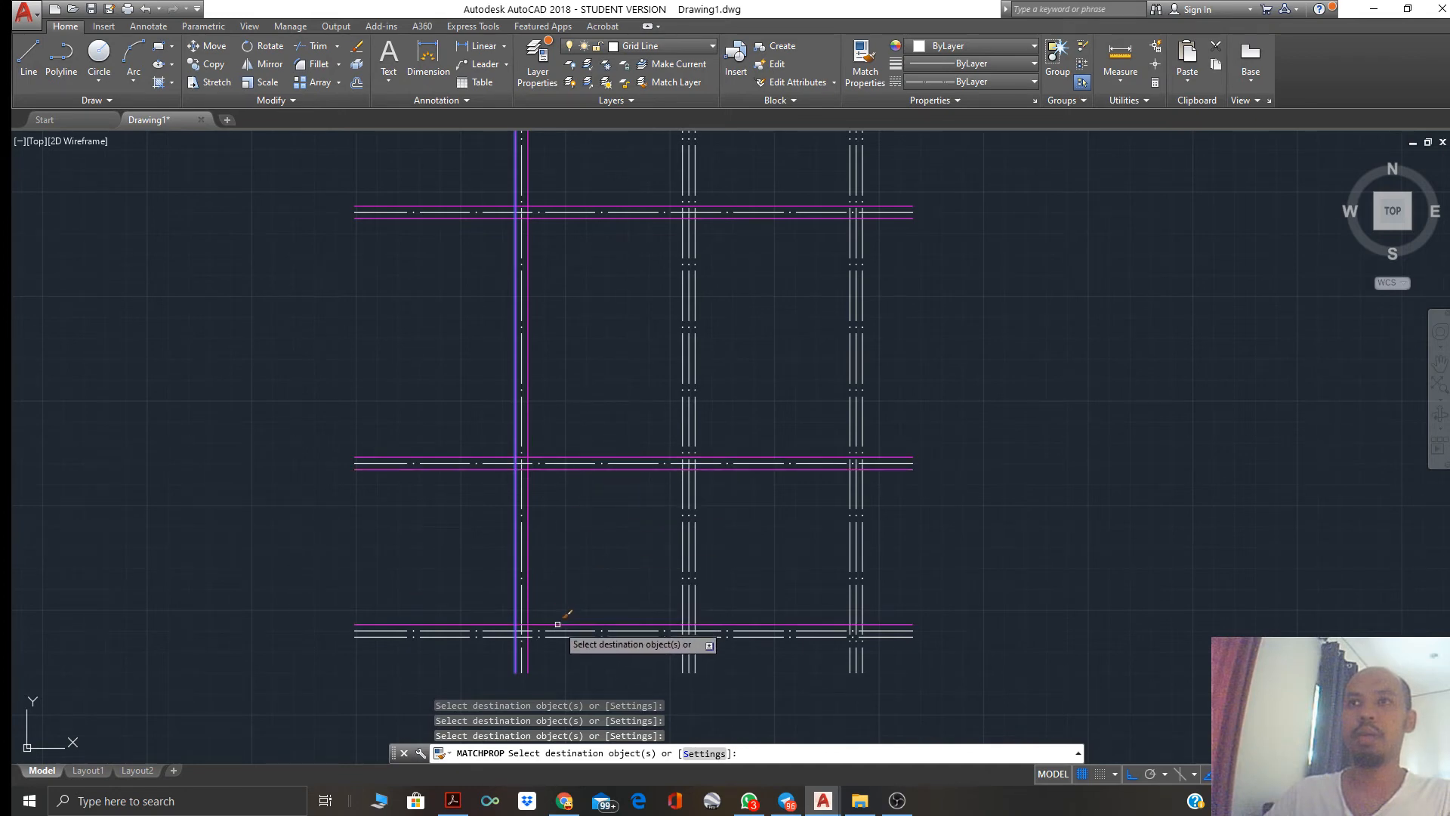
click(559, 633)
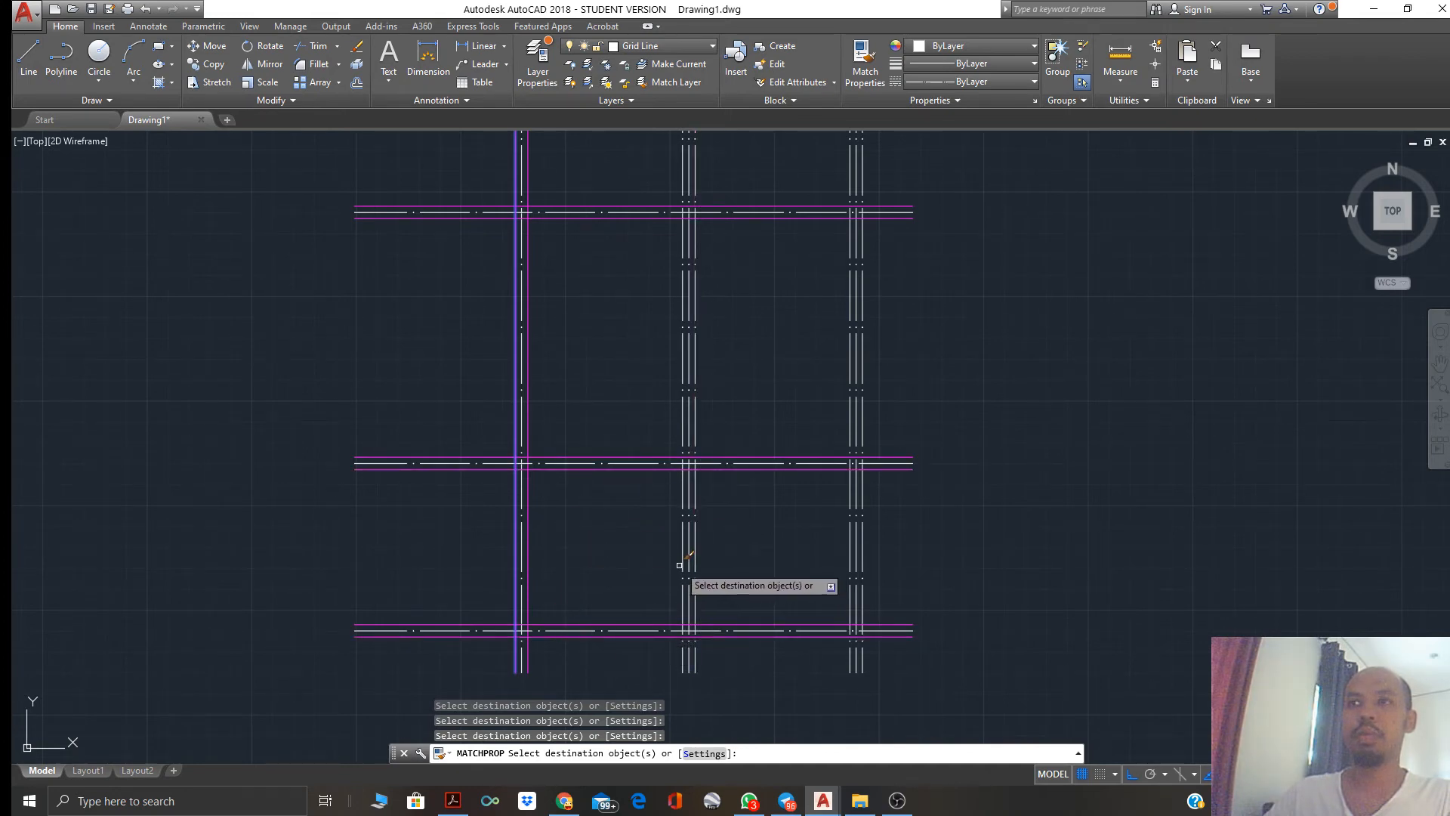
Match the wall properties onto the offset lines of the middle and rightmost vertical grid lines, and end Match Properties
click(682, 564)
click(693, 555)
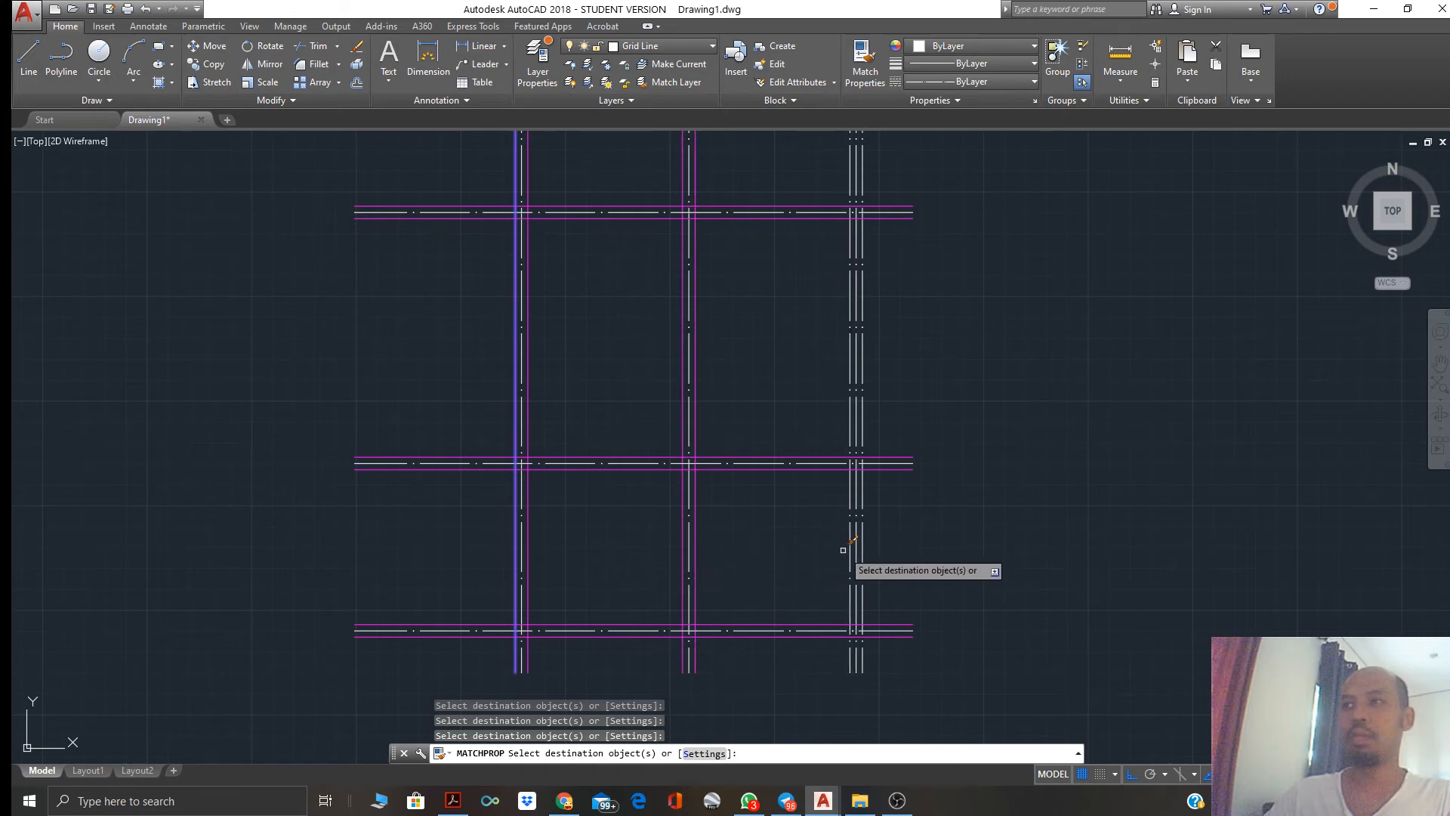
click(849, 545)
click(862, 529)
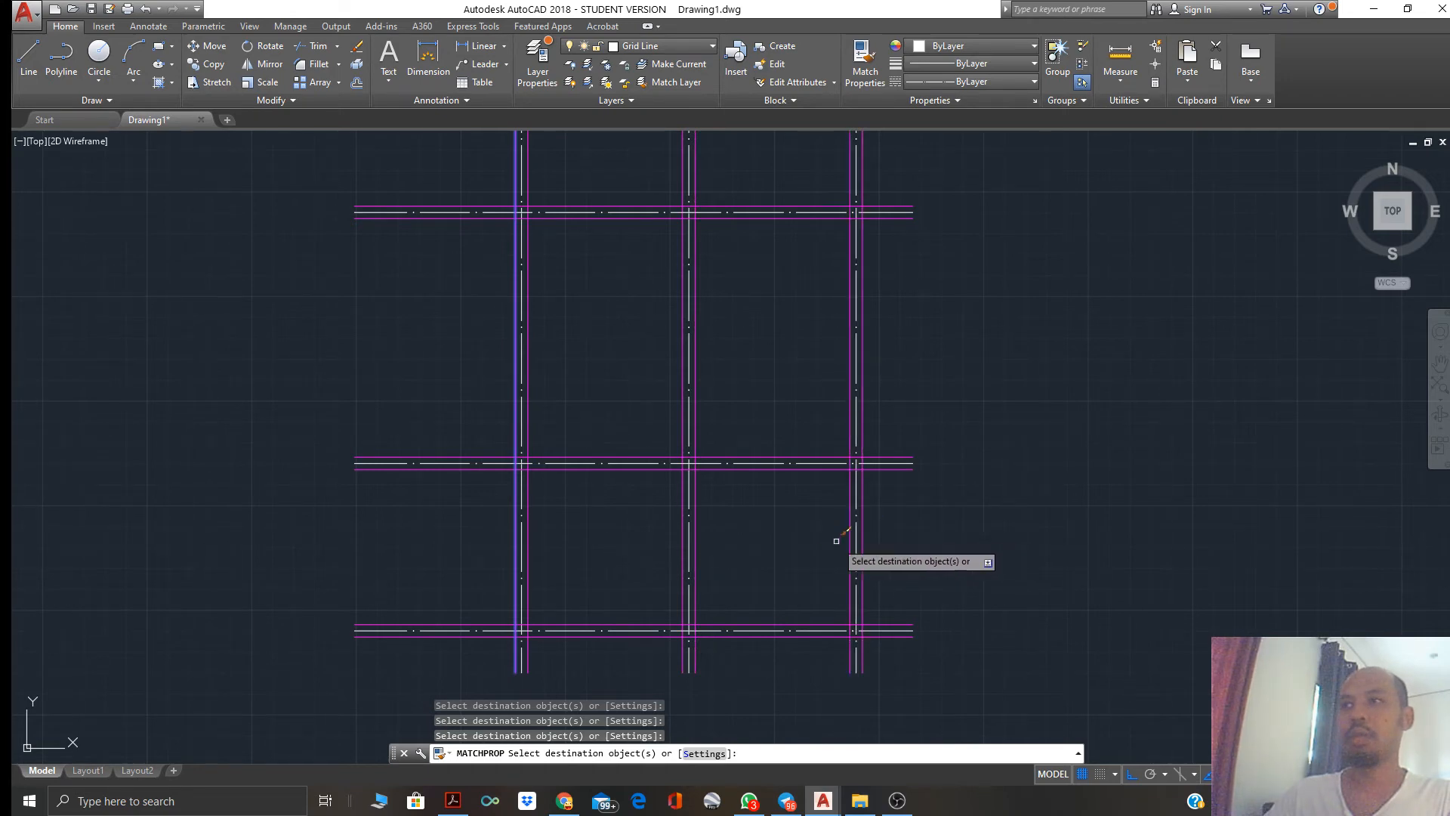
key(Escape)
key(Escape)
Trim the two outer wall lines where they cross at the plan's upper-left corner, removing the ends beyond the corner
scroll(721, 560, down, 2)
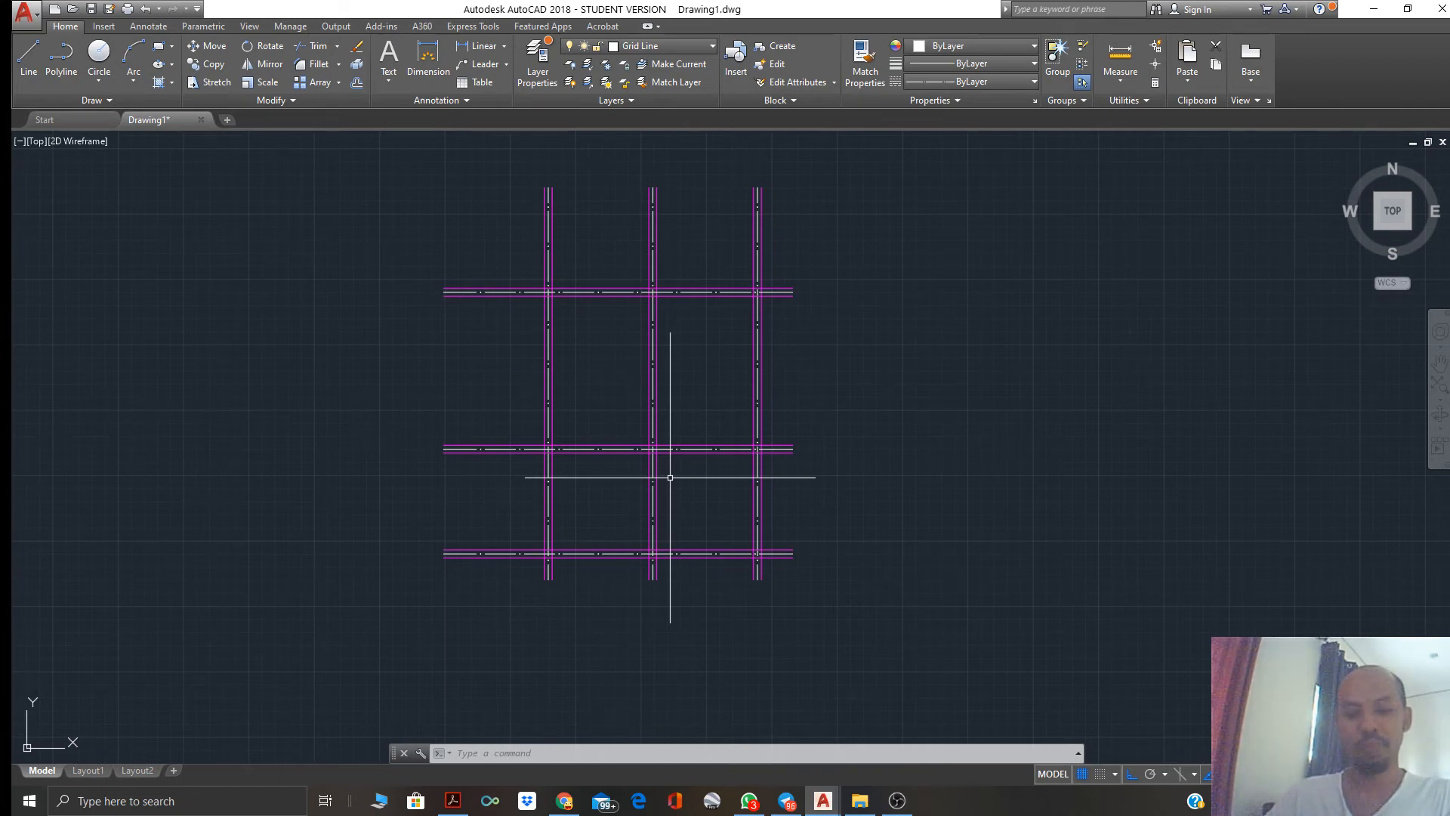
scroll(588, 321, up, 4)
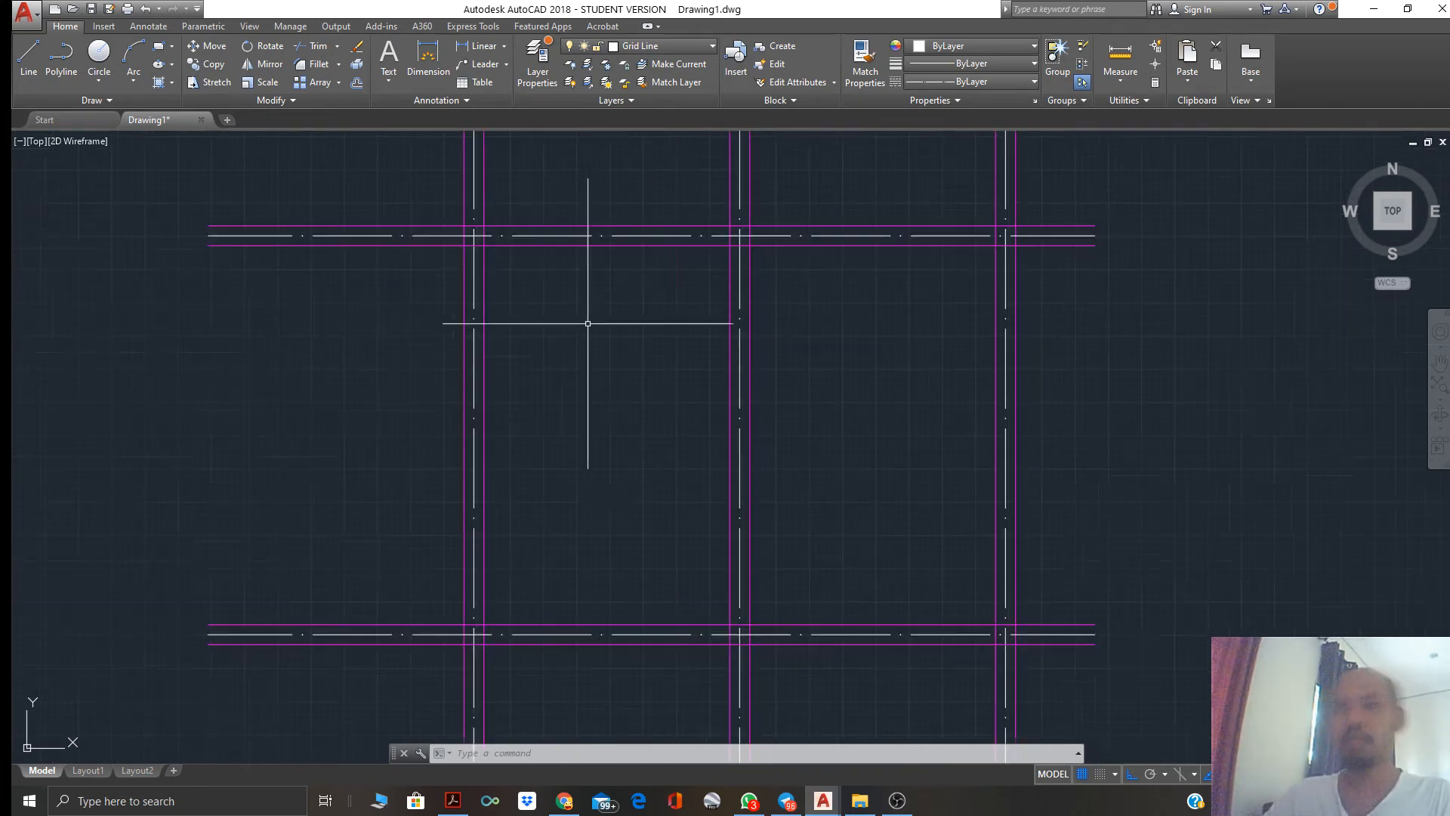
middle_drag(588, 322, 571, 437)
text(r)
key(Return)
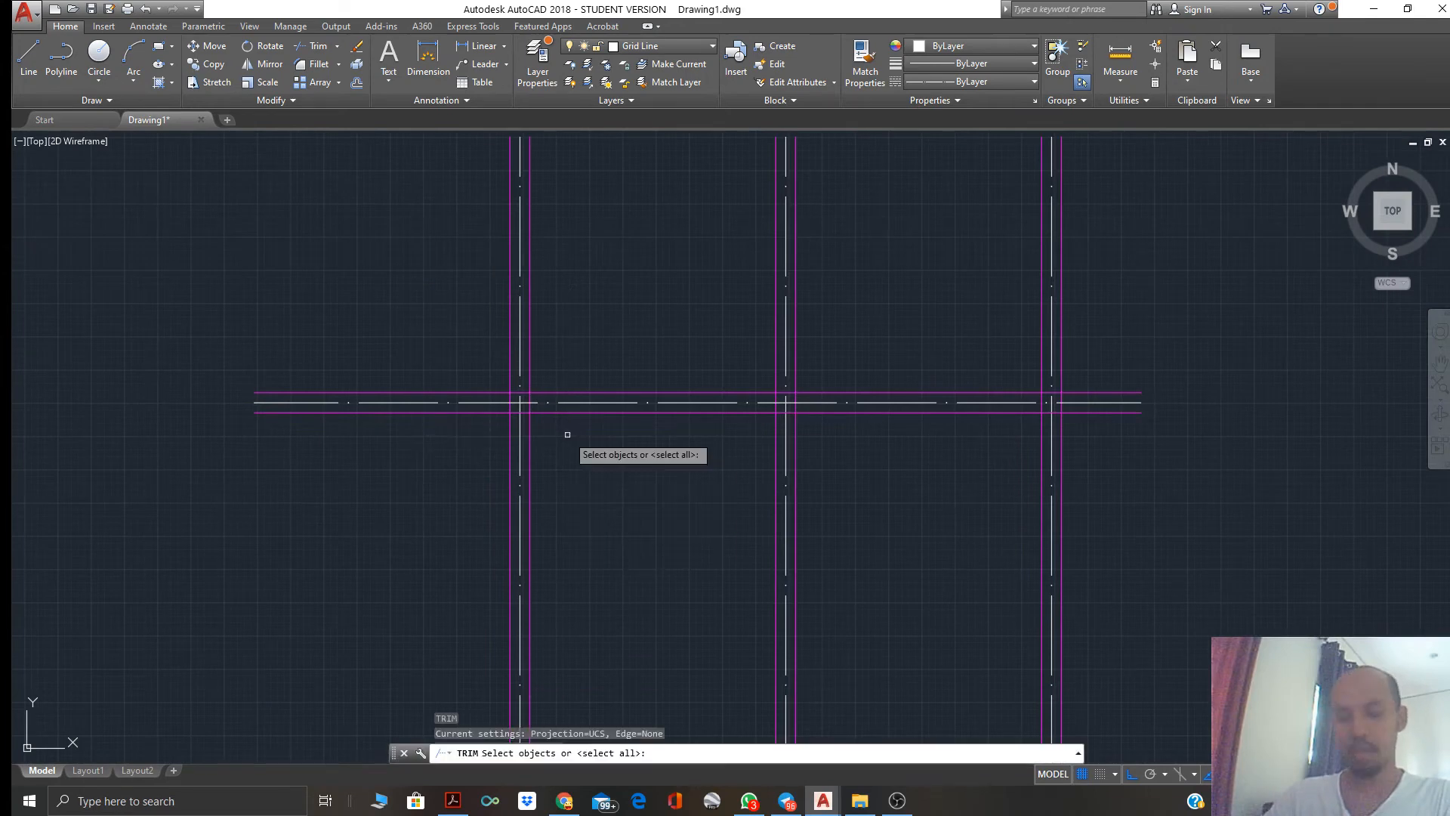
scroll(518, 398, up, 4)
click(517, 405)
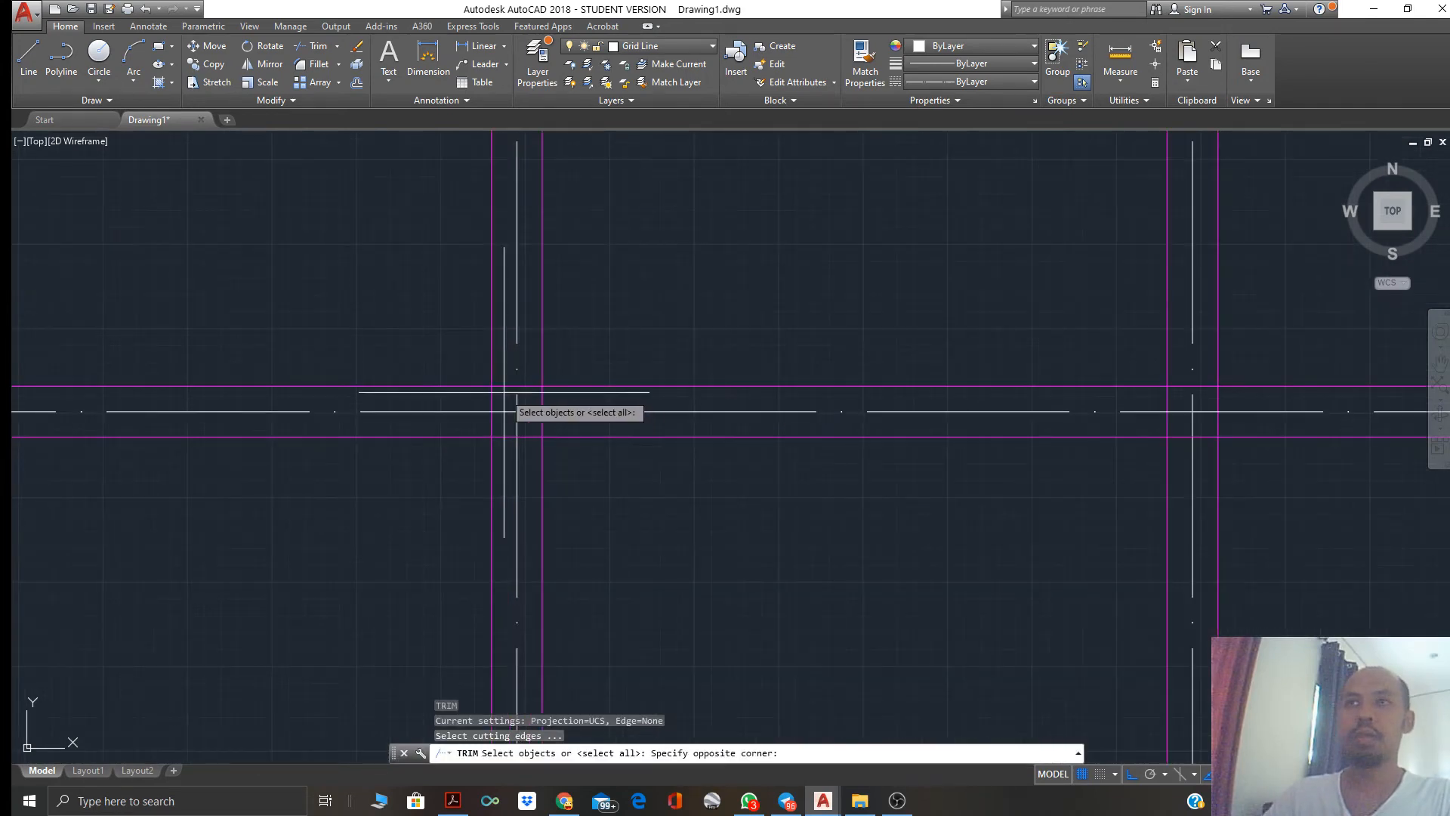
click(487, 387)
key(Return)
click(483, 387)
click(490, 371)
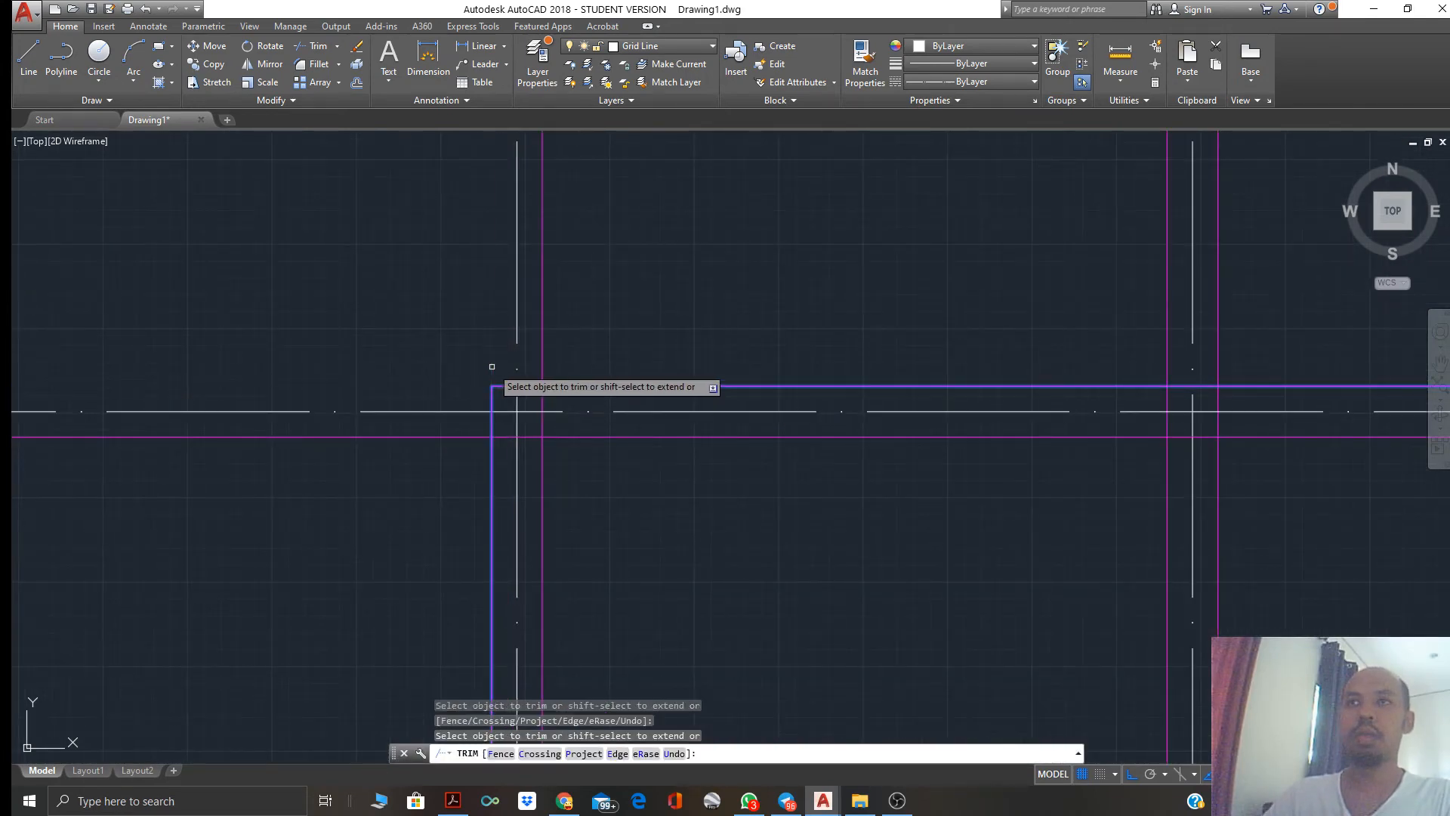
key(Escape)
key(Return)
click(592, 463)
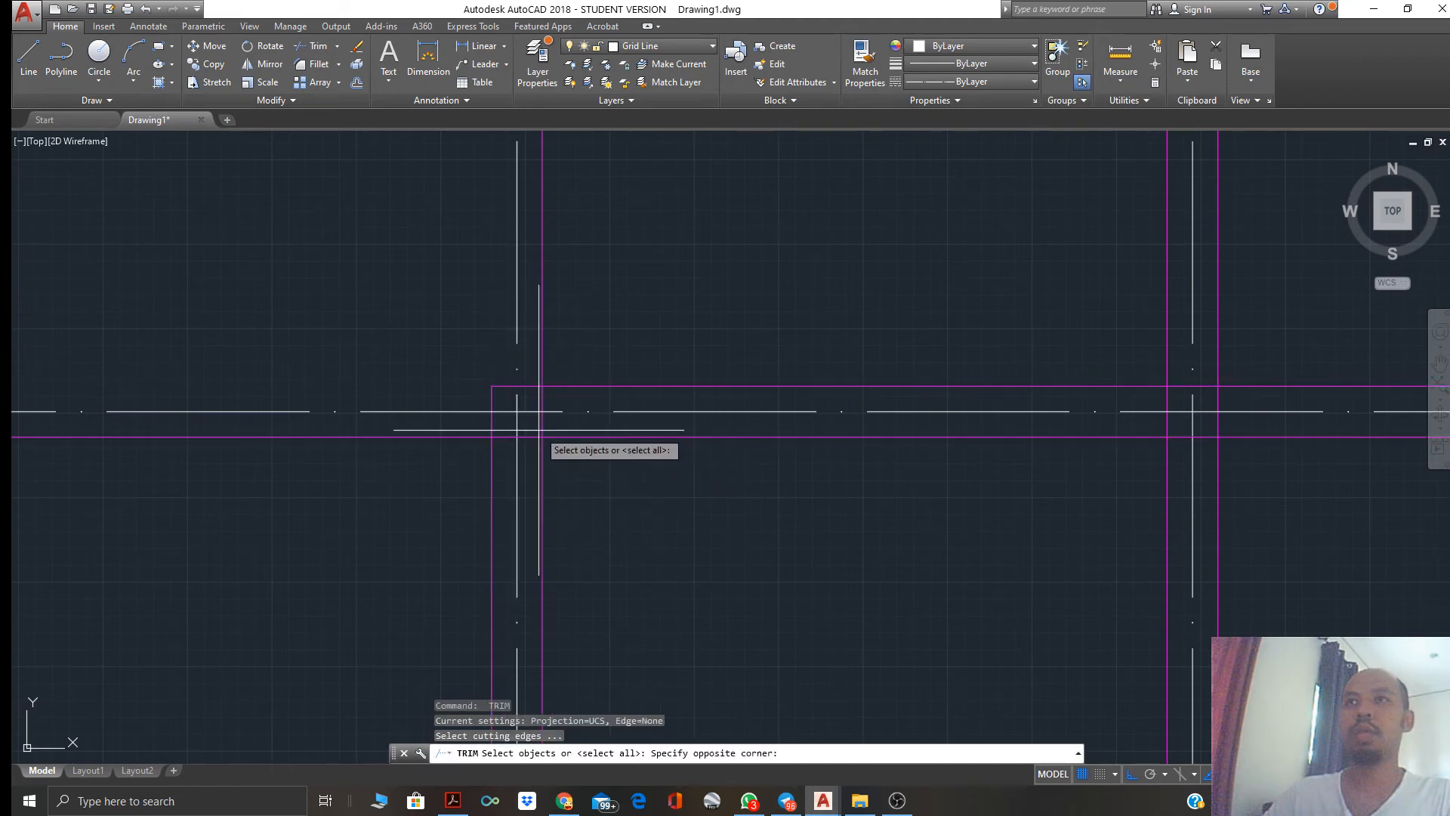
click(589, 480)
key(Escape)
key(Return)
click(591, 480)
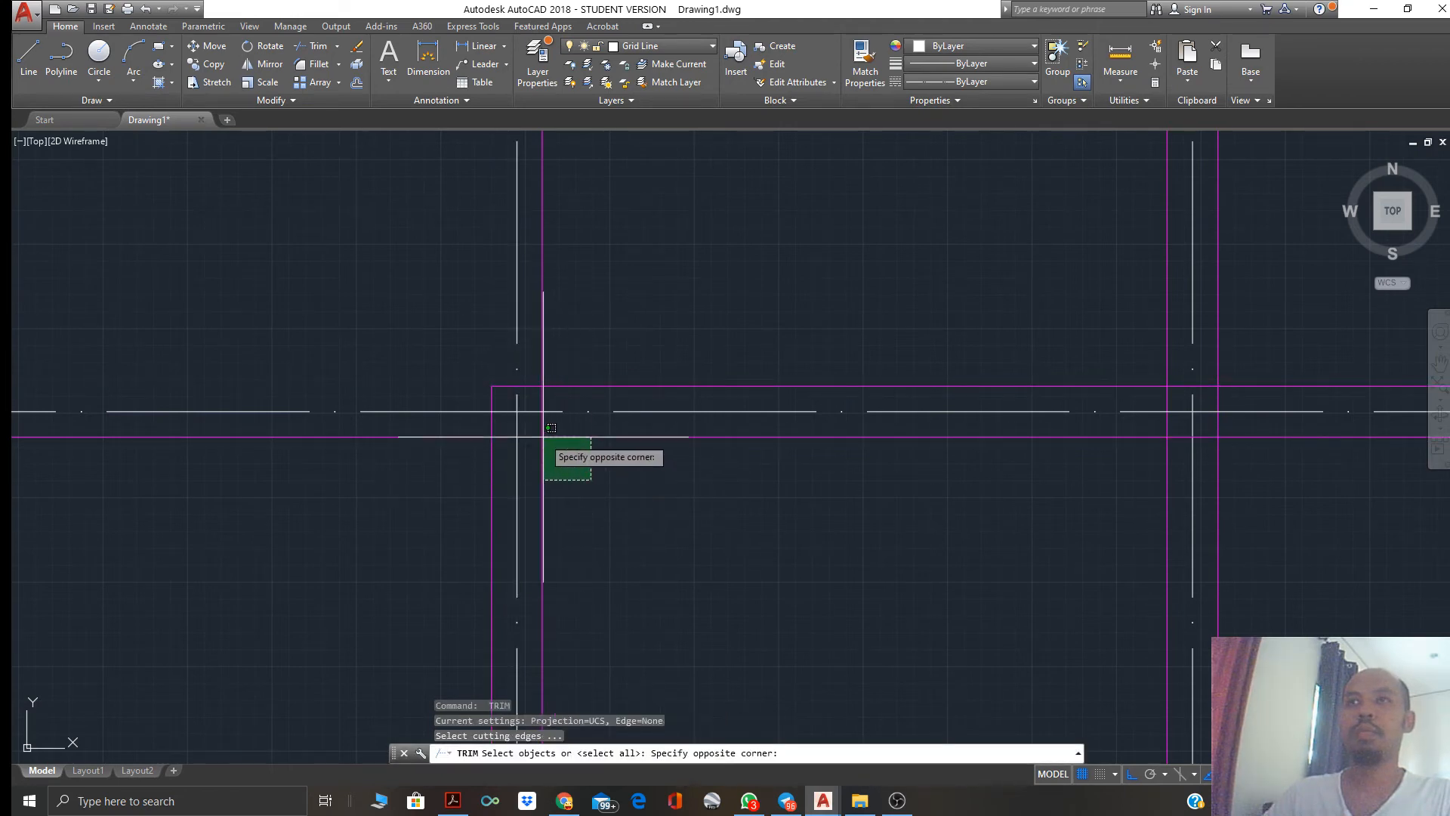
key(Escape)
key(Return)
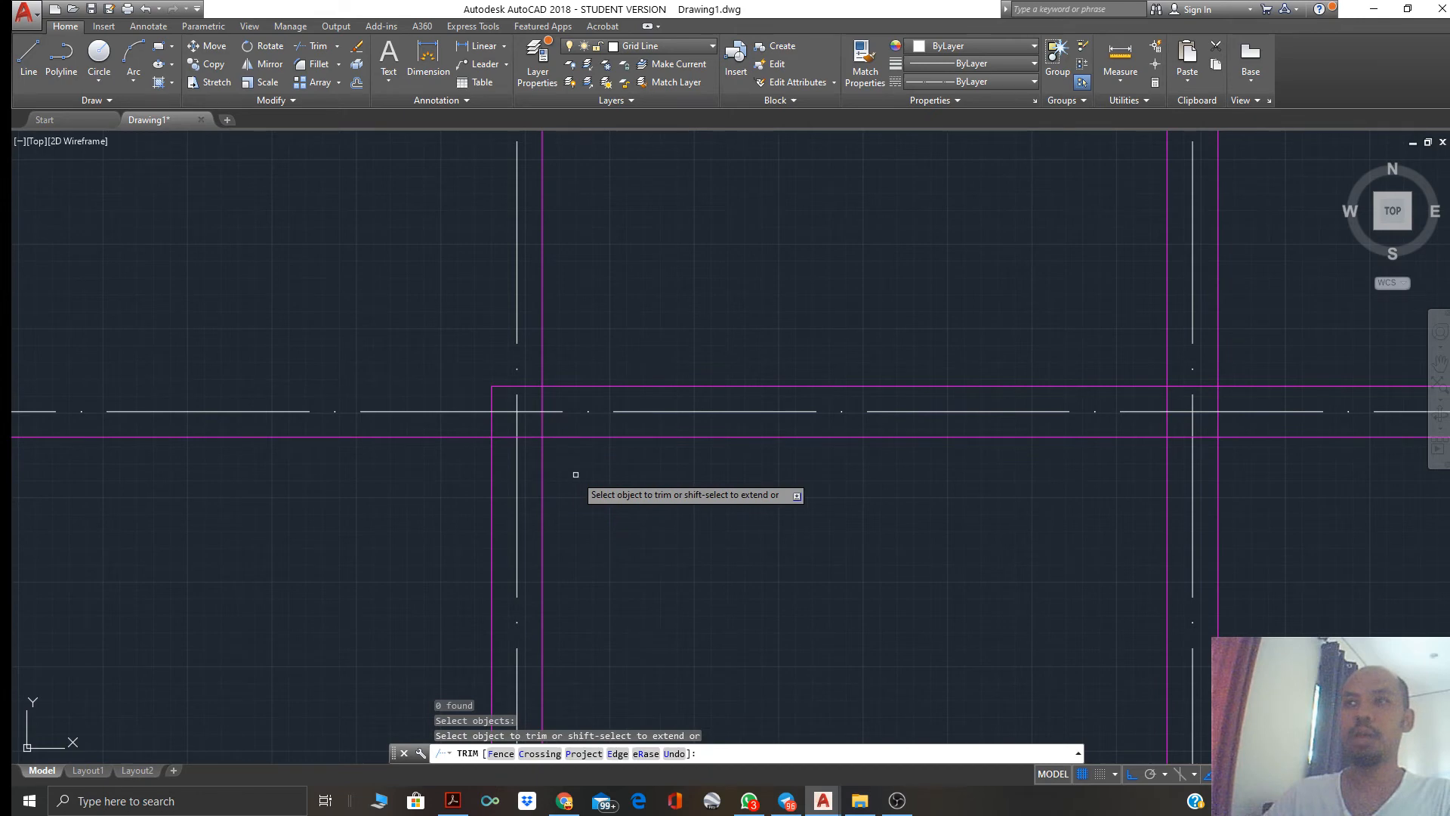
key(Escape)
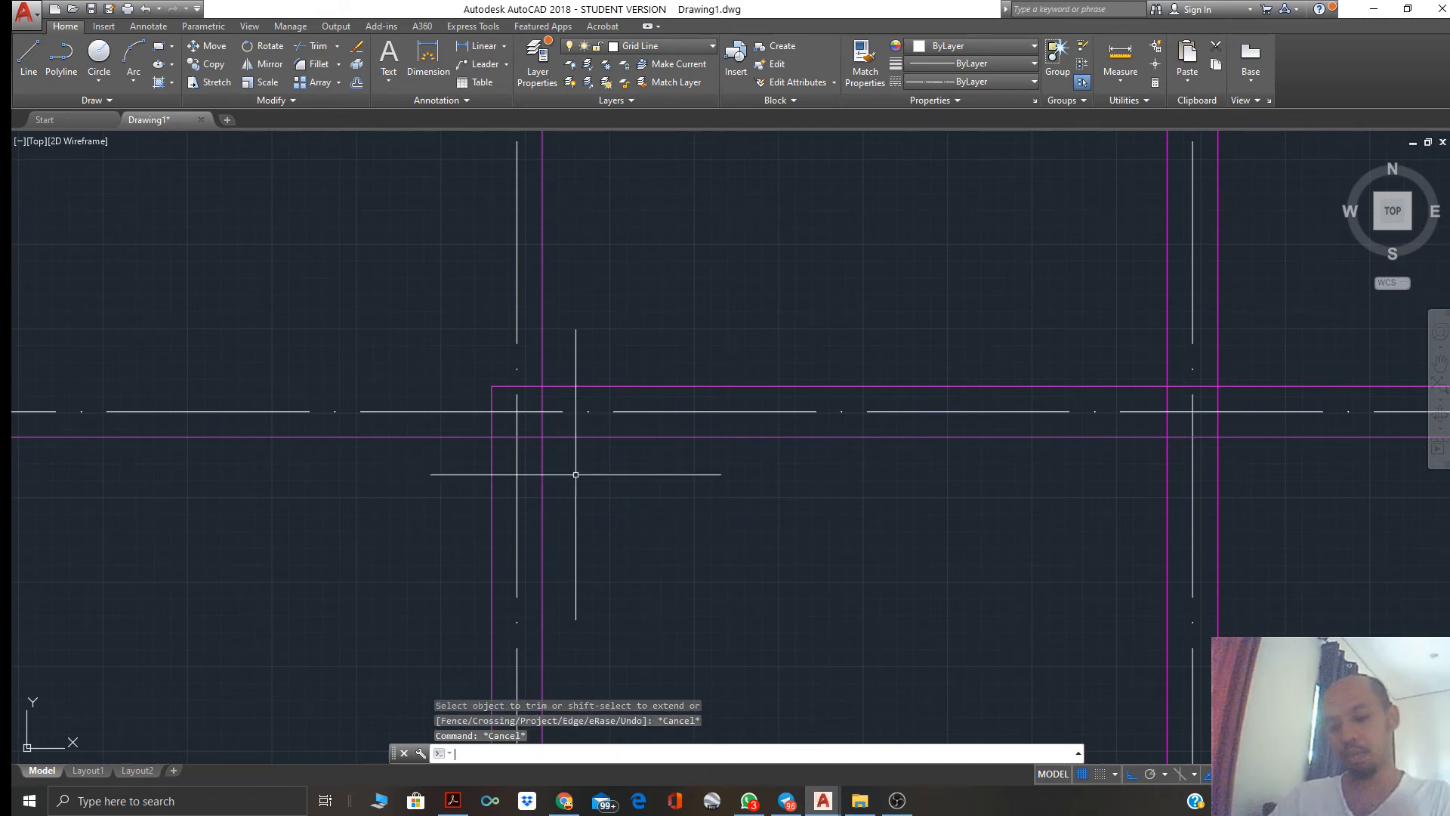
Trim the two inner wall lines against each other at the plan's upper-left corner
key(Return)
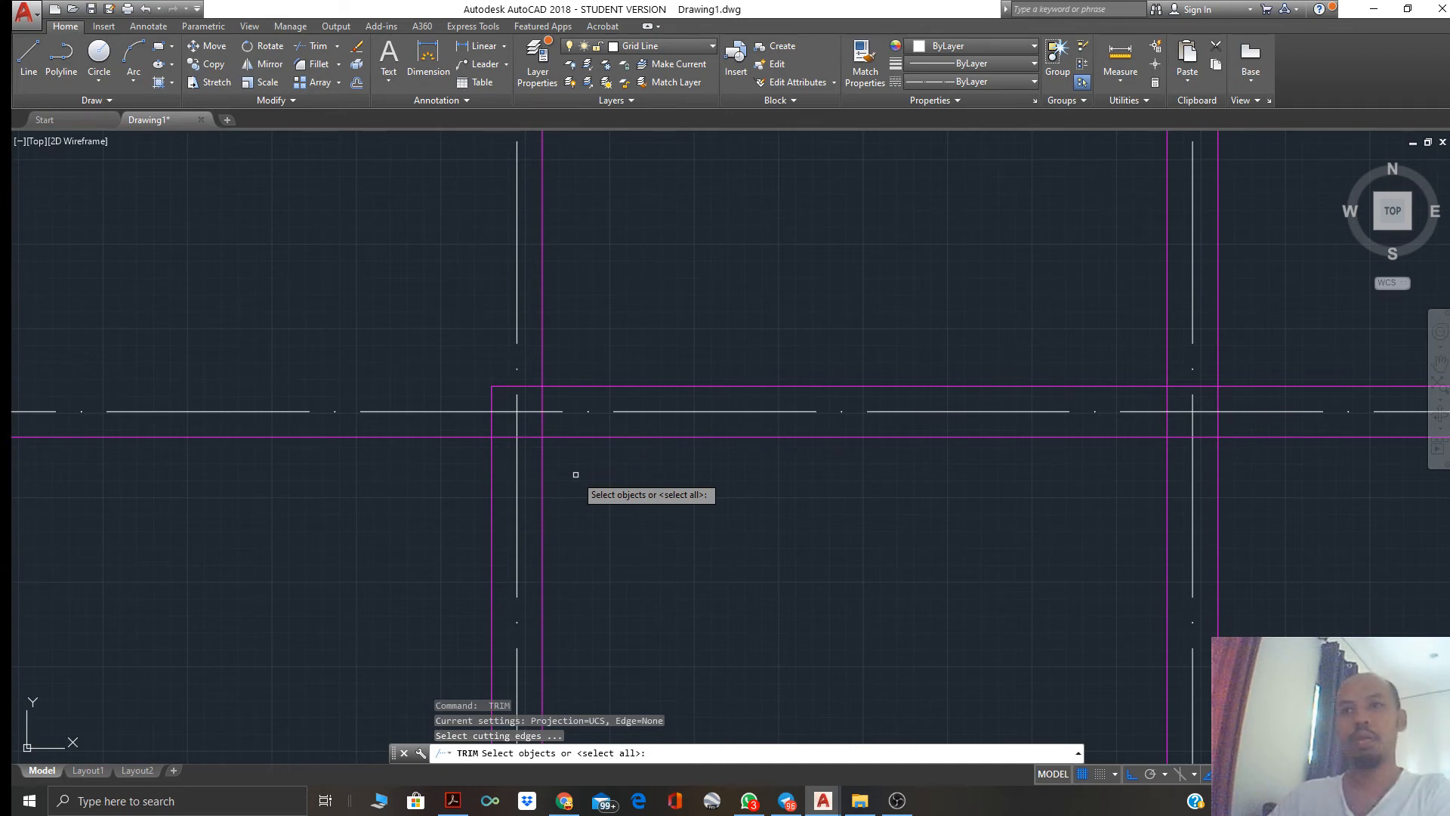
click(574, 466)
click(537, 429)
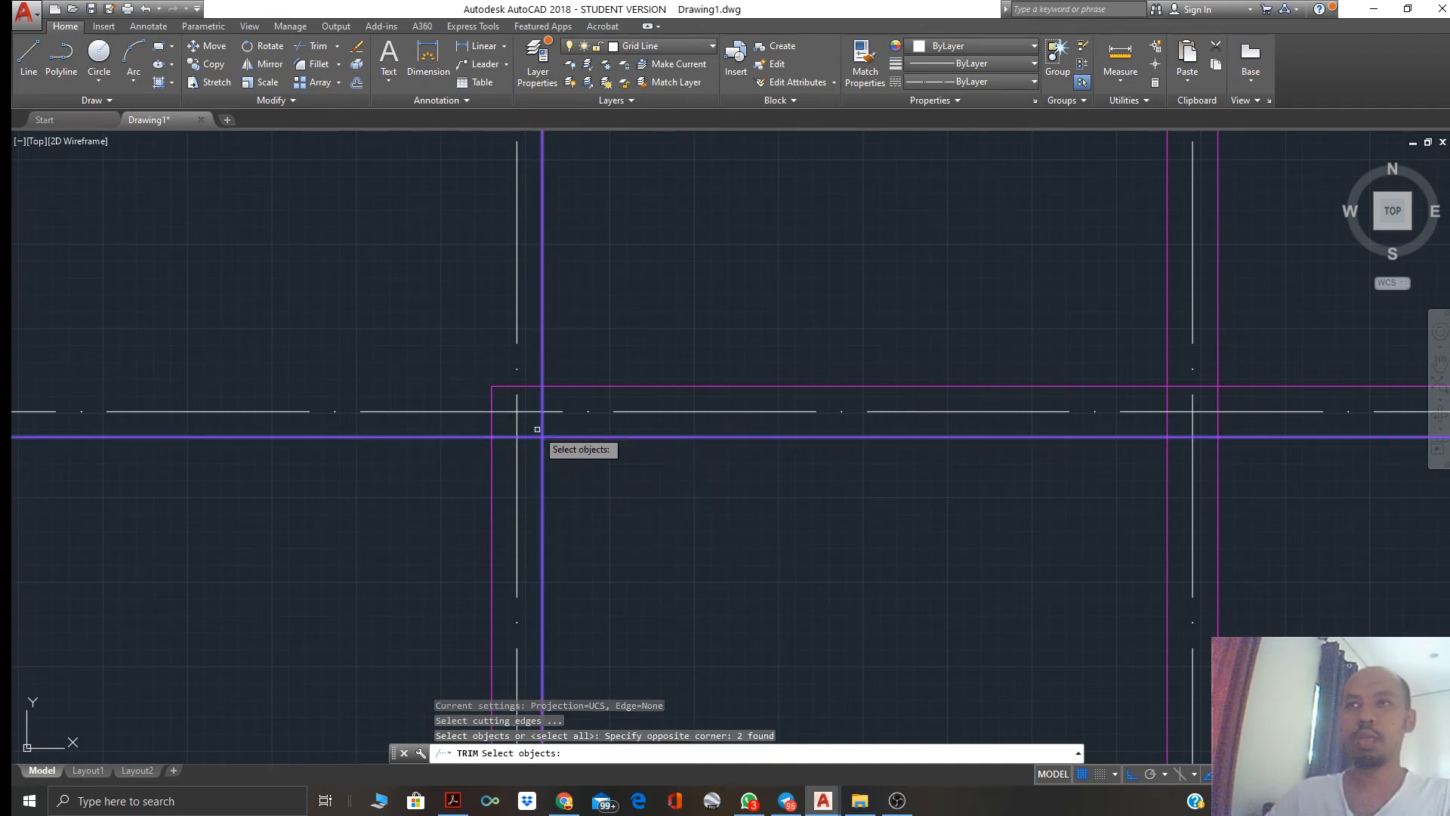
key(Return)
click(534, 437)
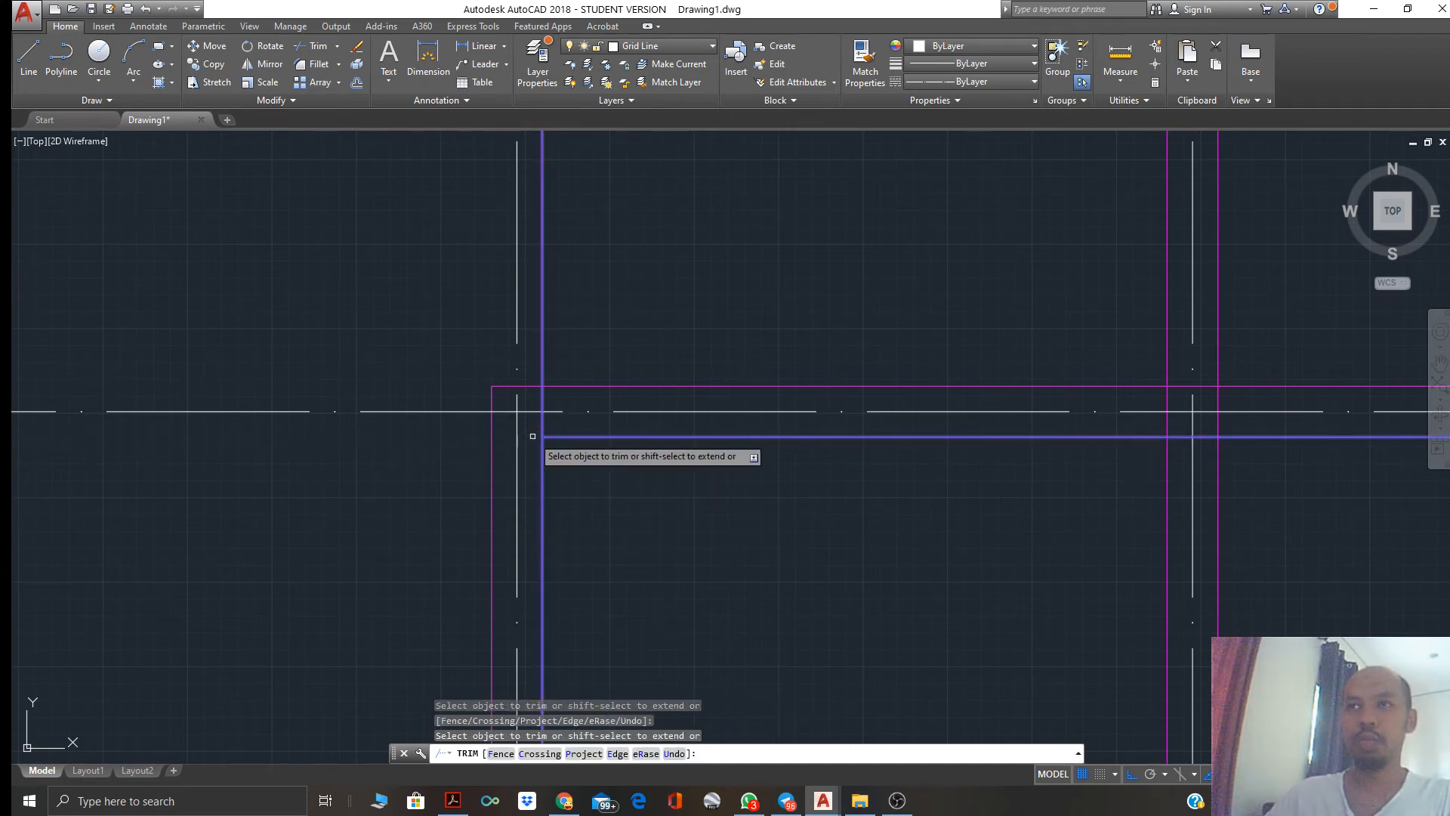
key(Escape)
Trim the middle vertical wall into the underside of the top wall, opening the junction and removing the wall lines above it
scroll(597, 486, down, 4)
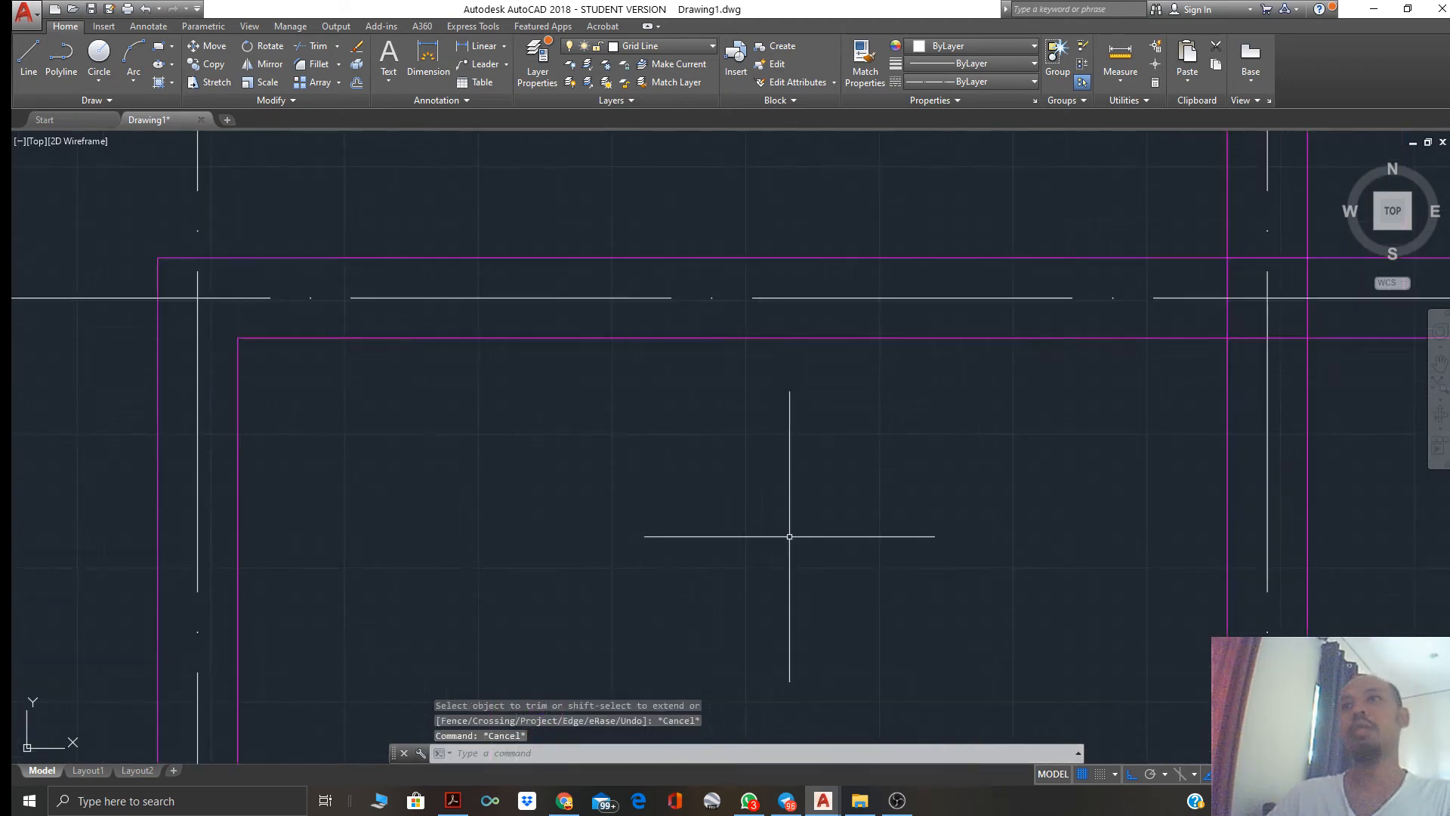
mouse_move(749, 516)
middle_down()
mouse_move(560, 411)
mouse_move(541, 458)
middle_up()
scroll(580, 455, up, 4)
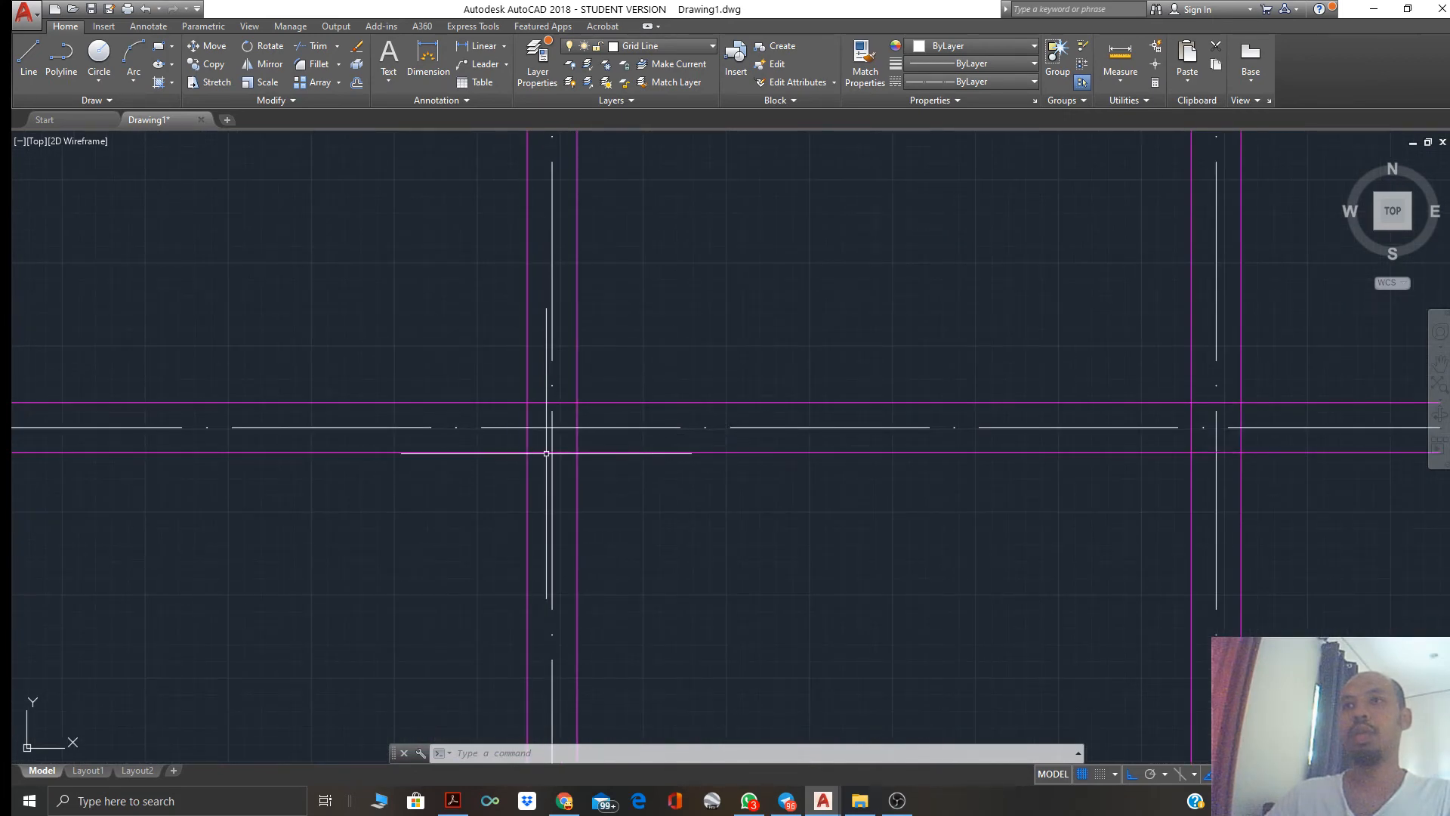
text(tr)
key(space)
click(586, 453)
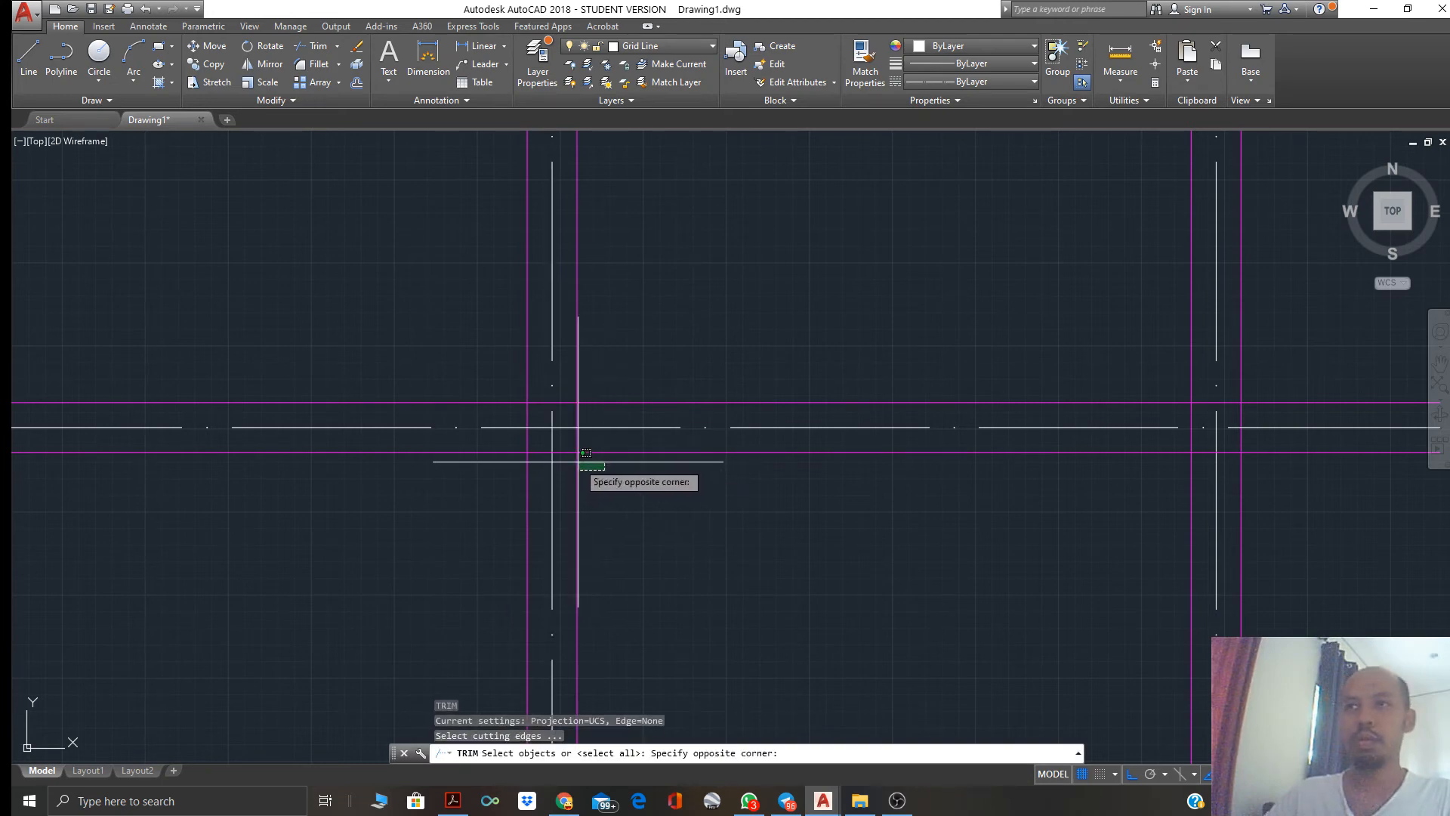
click(536, 470)
click(517, 445)
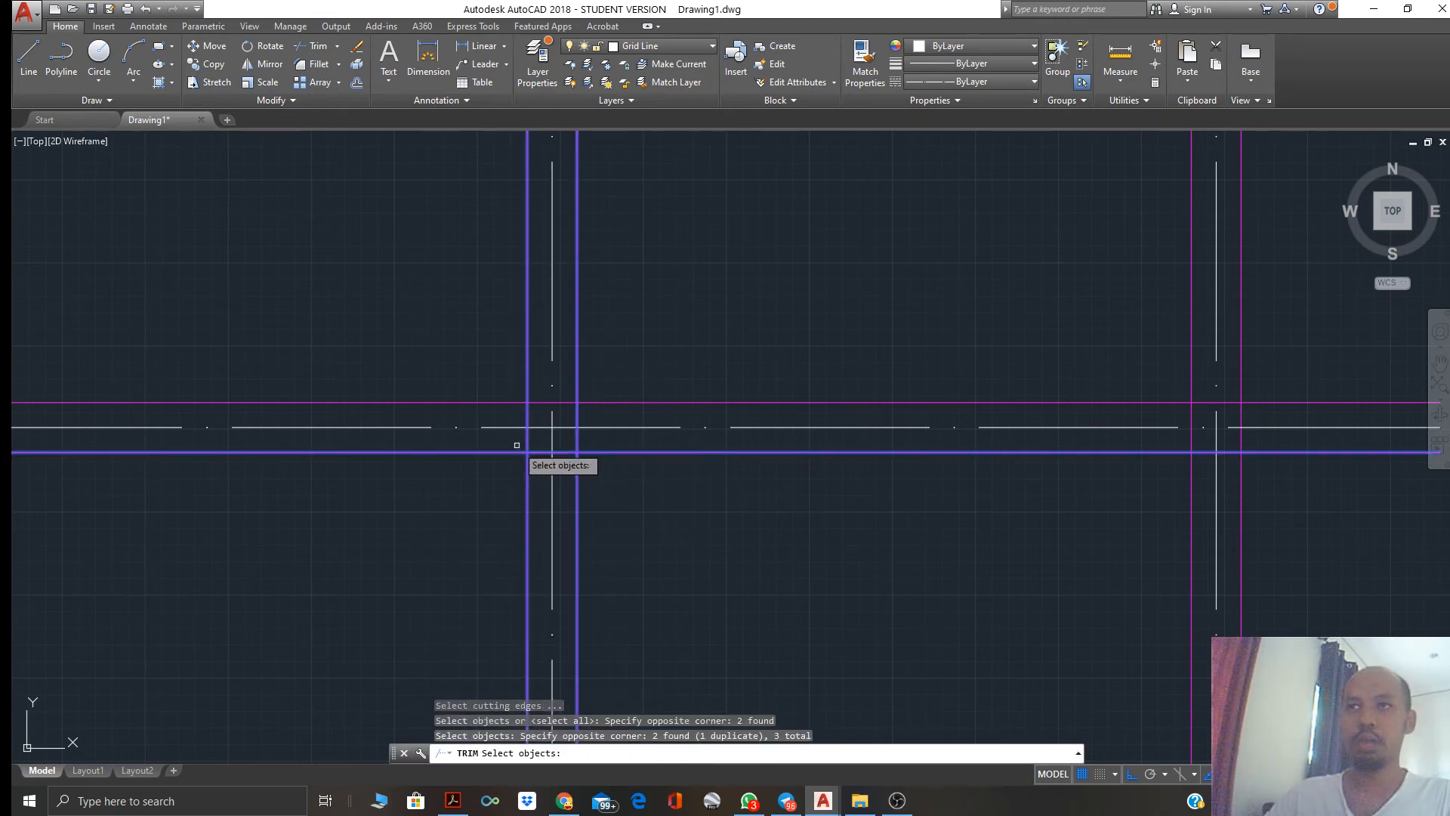
key(space)
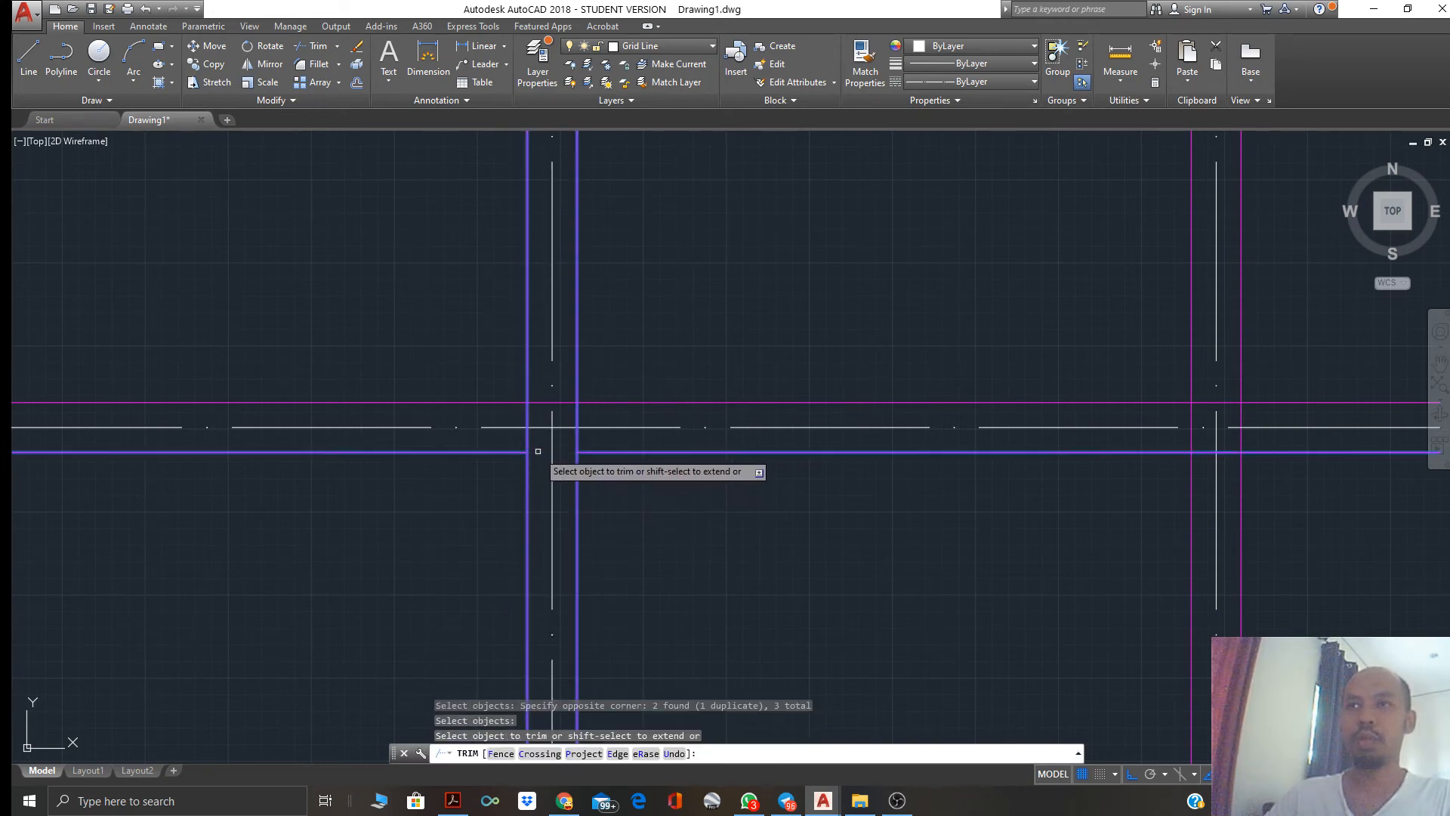
click(535, 451)
click(530, 440)
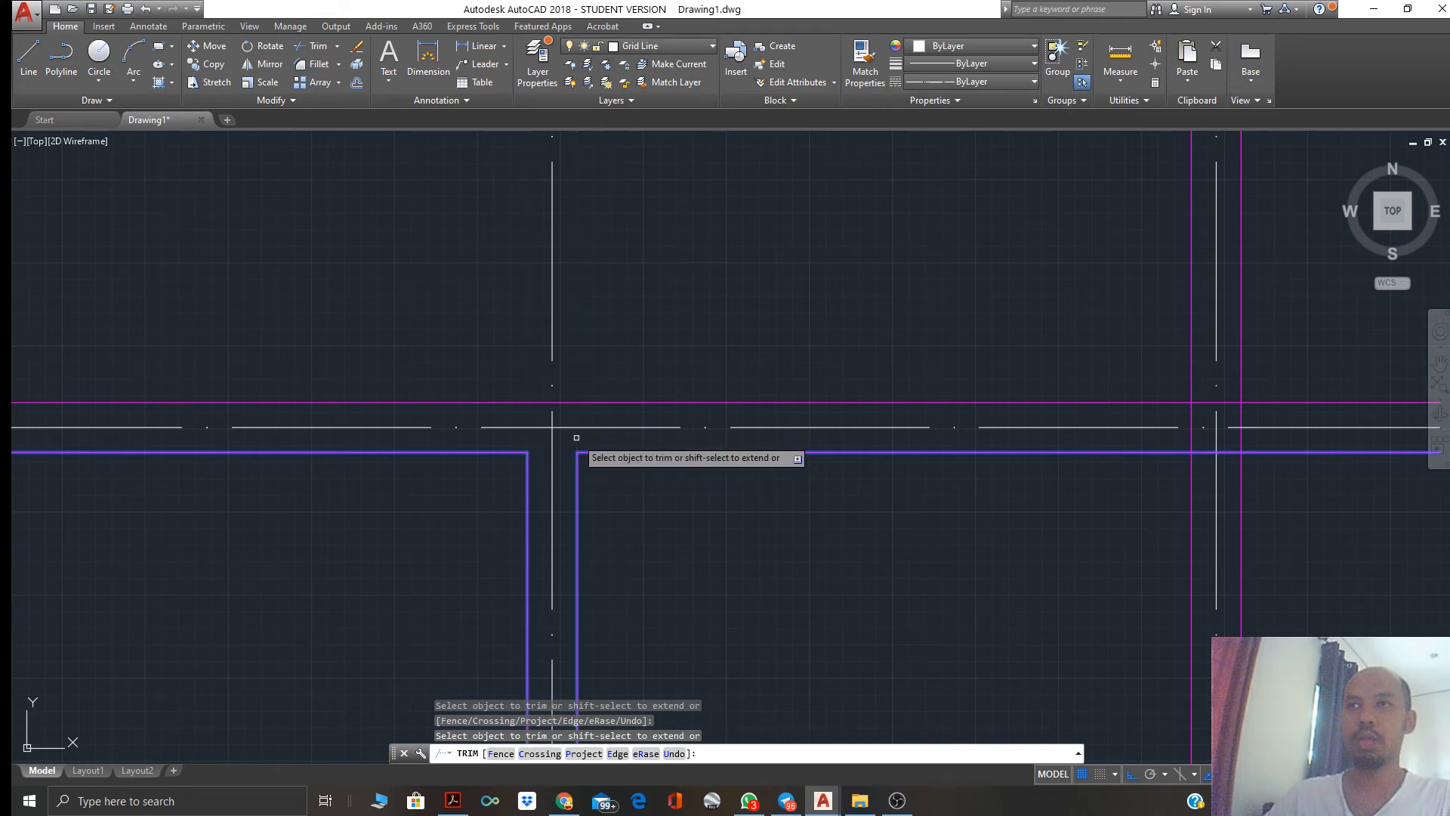
key(Escape)
scroll(605, 473, up, 1)
scroll(620, 474, down, 3)
middle_drag(696, 481, 556, 439)
scroll(624, 503, up, 8)
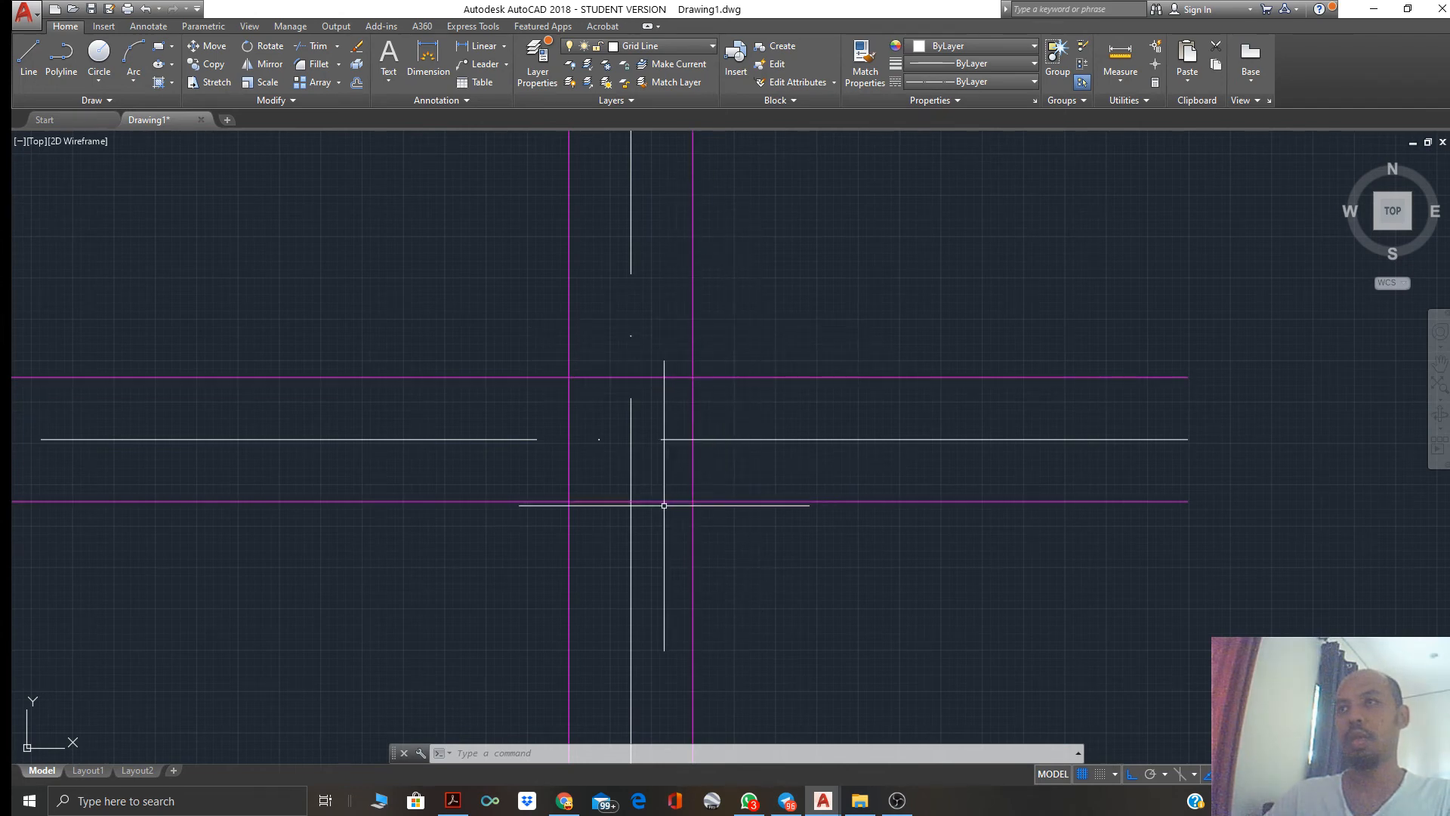
text(tr)
key(Return)
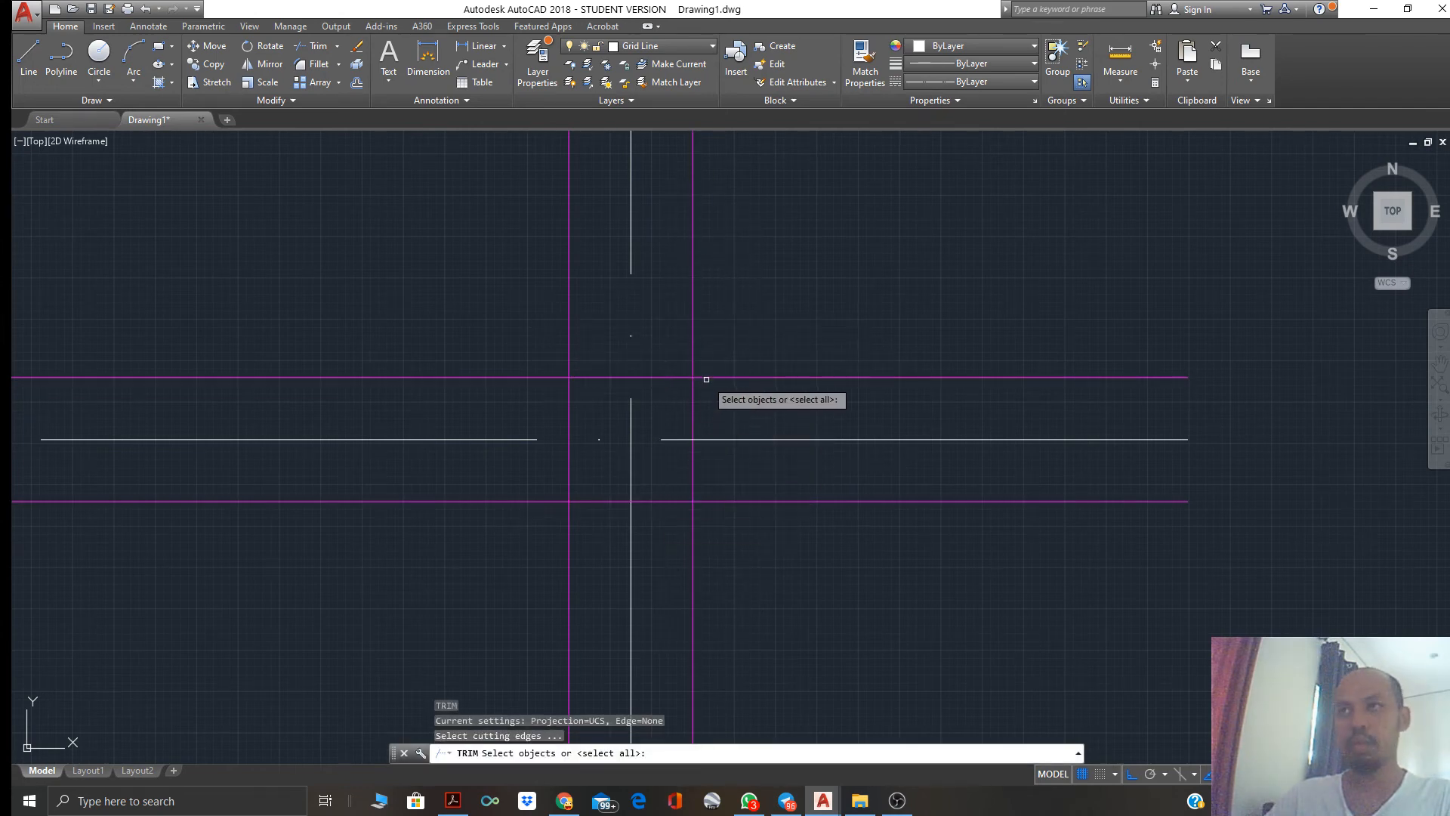
click(716, 390)
key(Escape)
key(Escape)
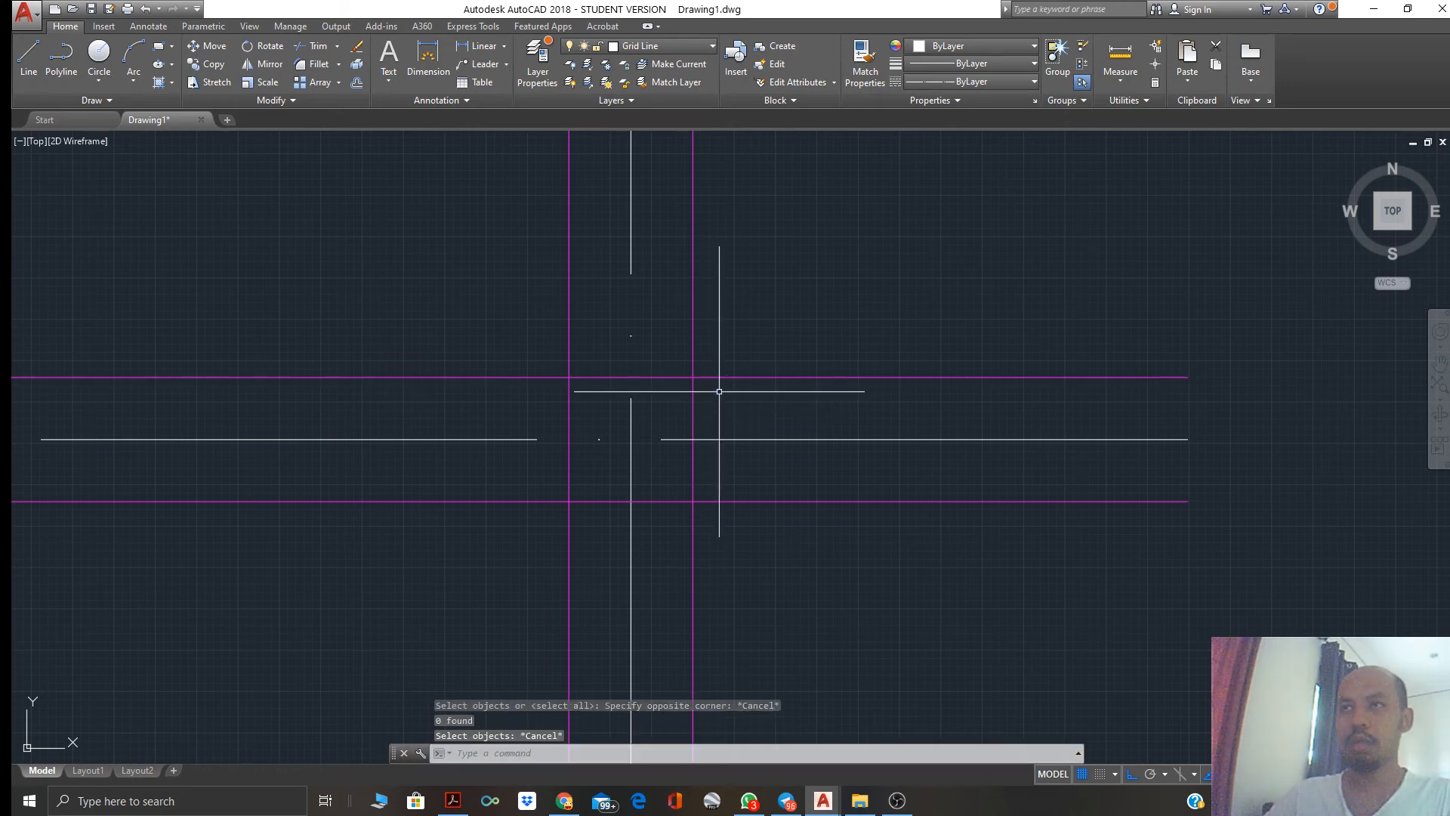
Trim the two outer wall lines against each other at the plan's upper-right corner, removing the ends beyond the corner
key(Return)
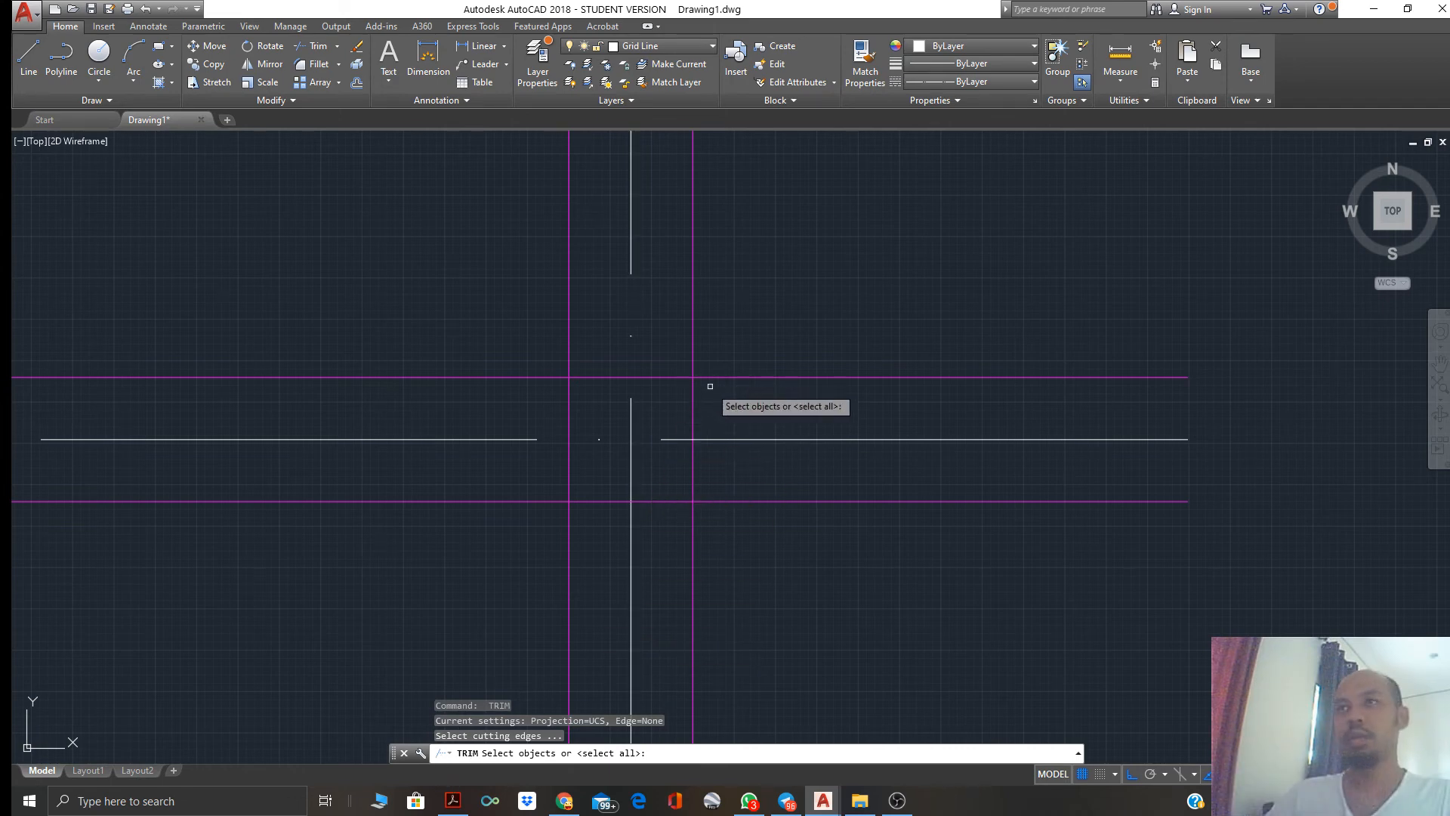
click(720, 377)
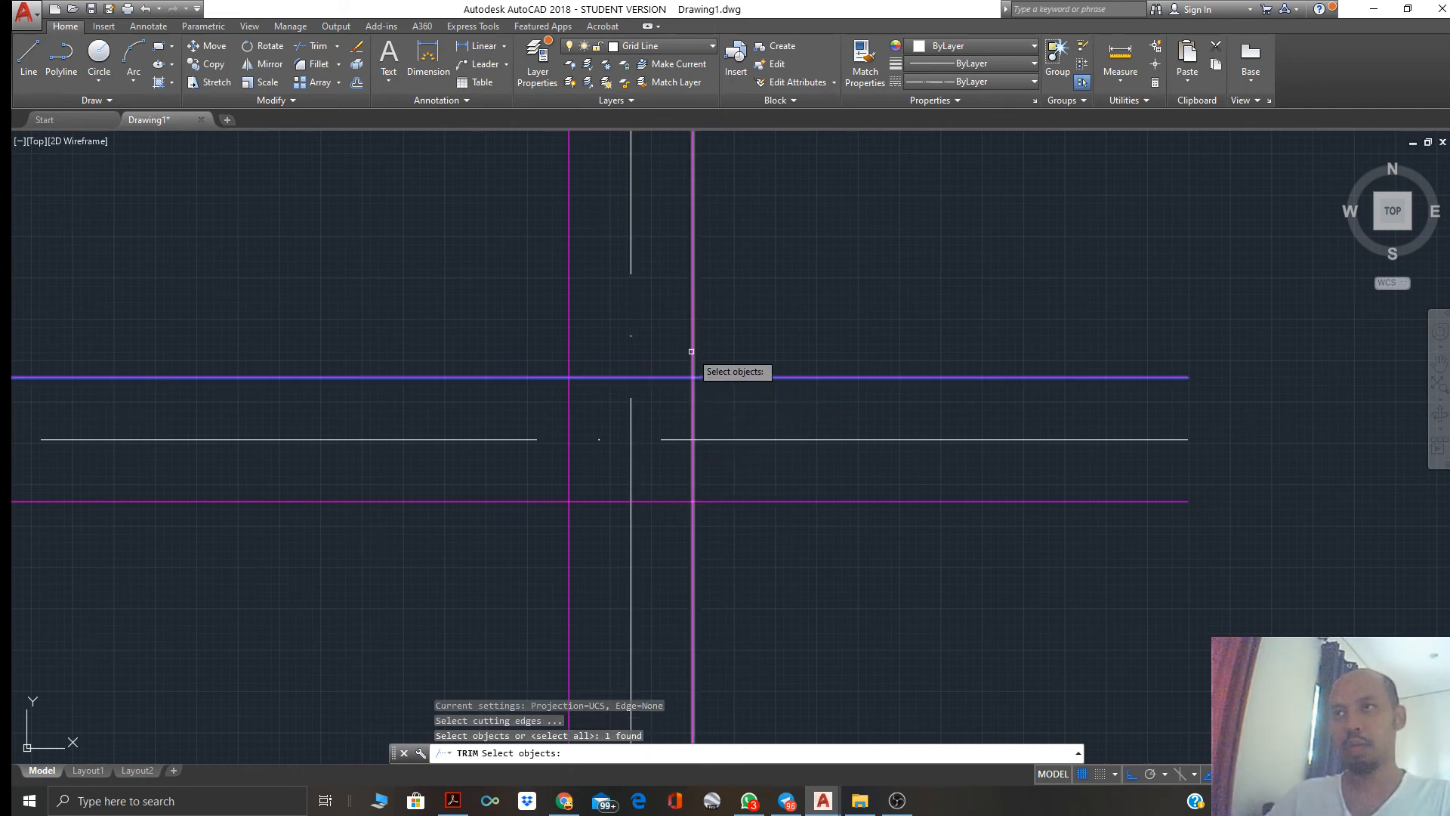
click(692, 351)
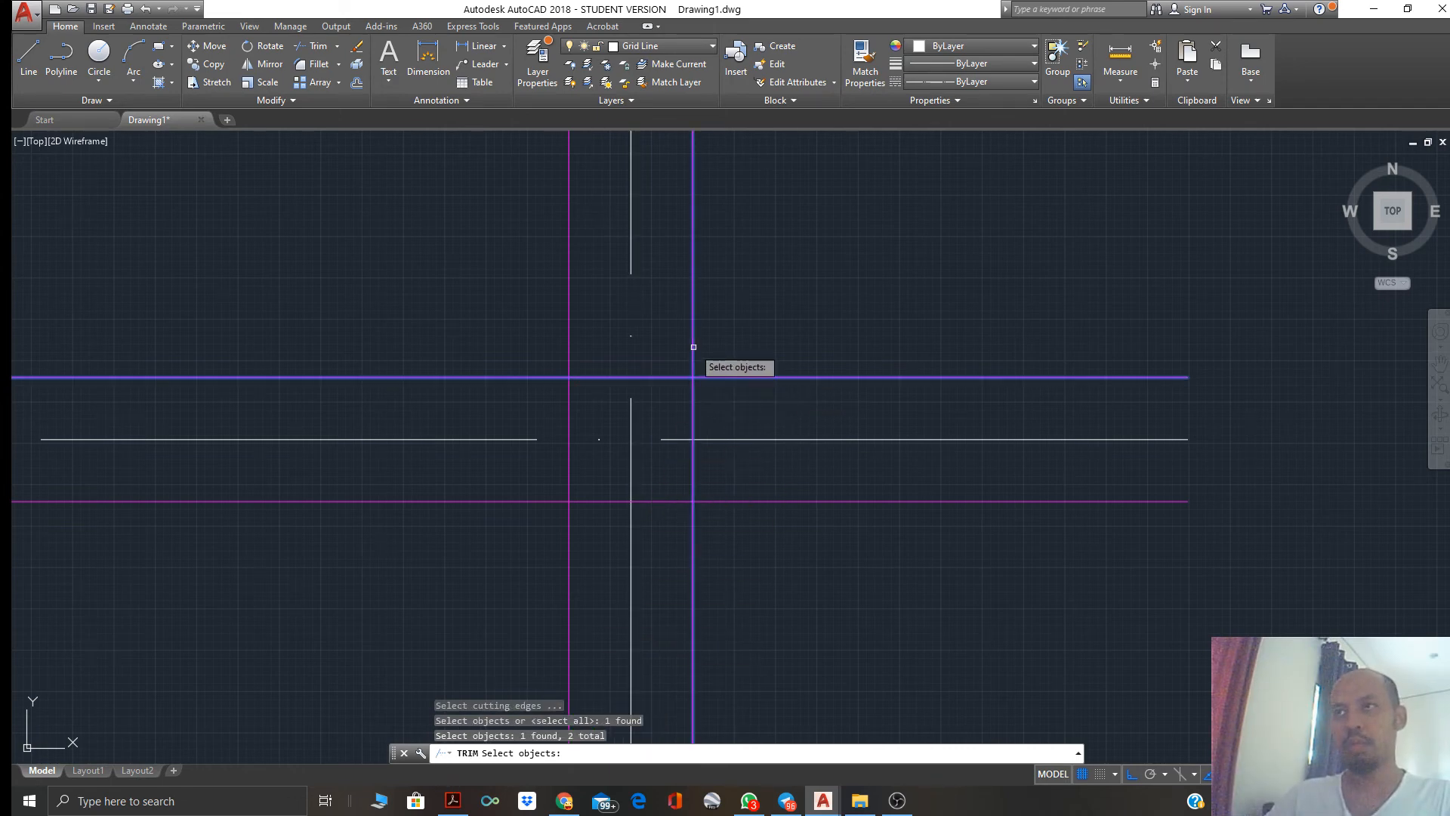
click(719, 379)
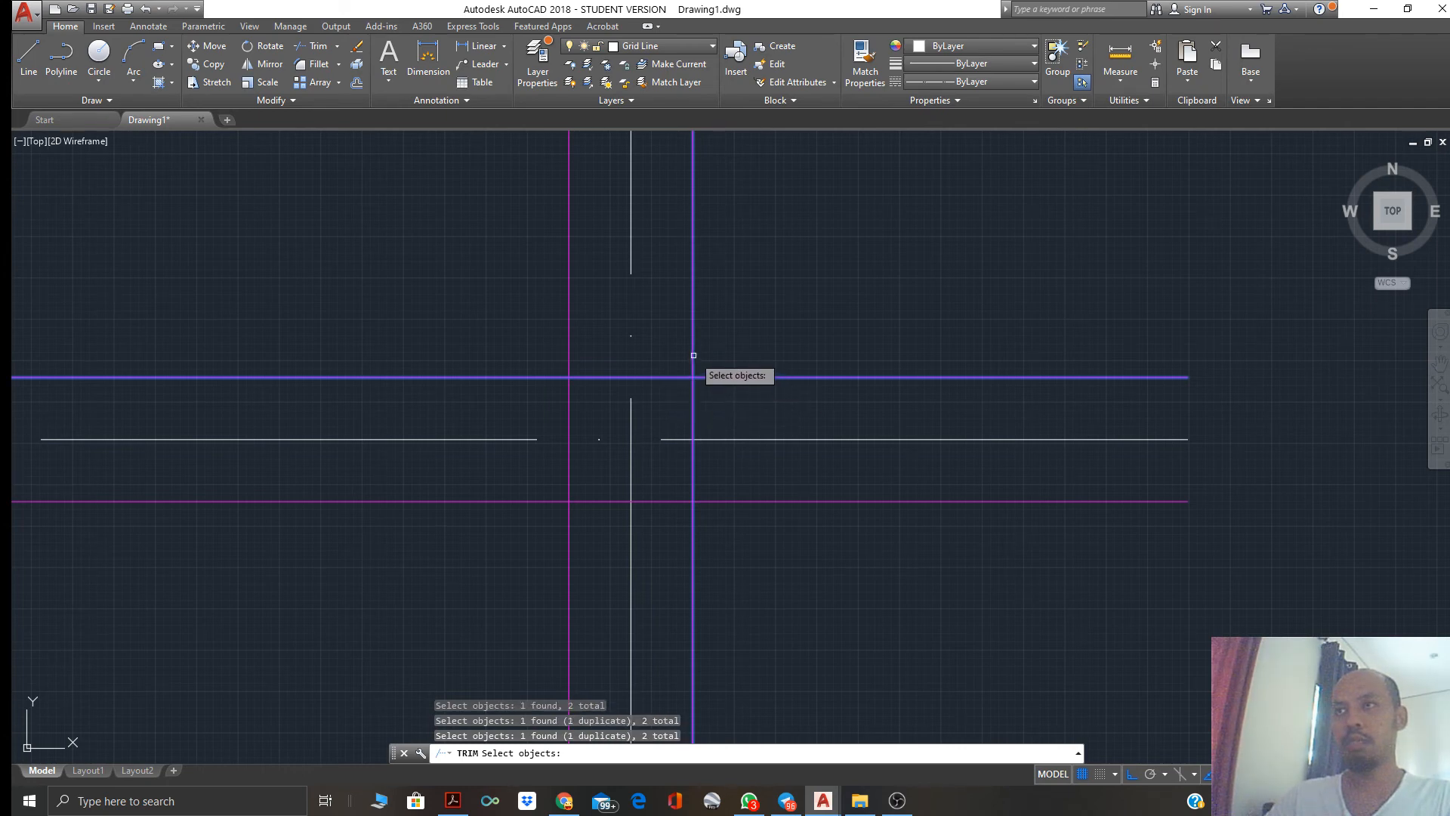
key(Return)
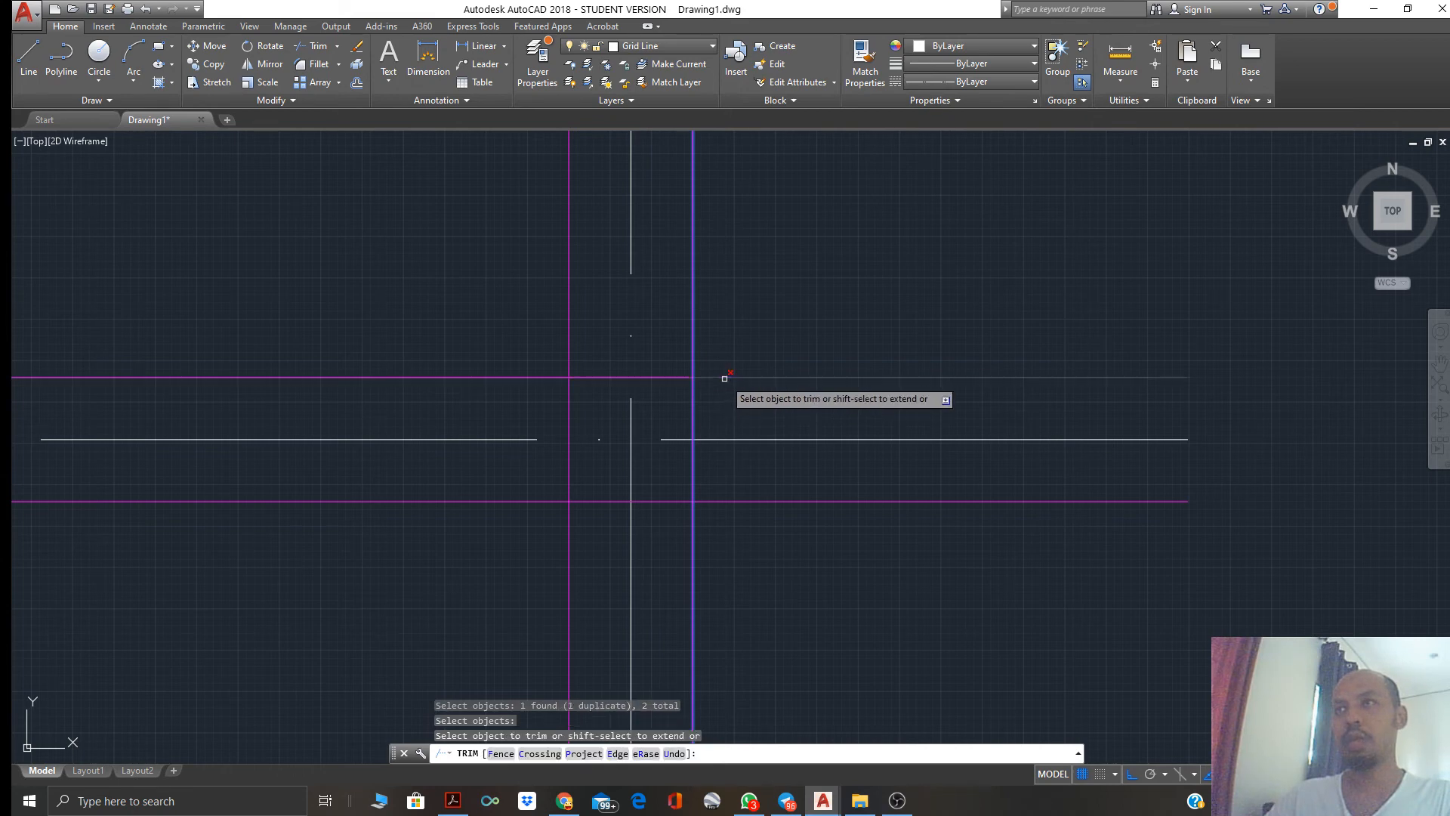
click(725, 378)
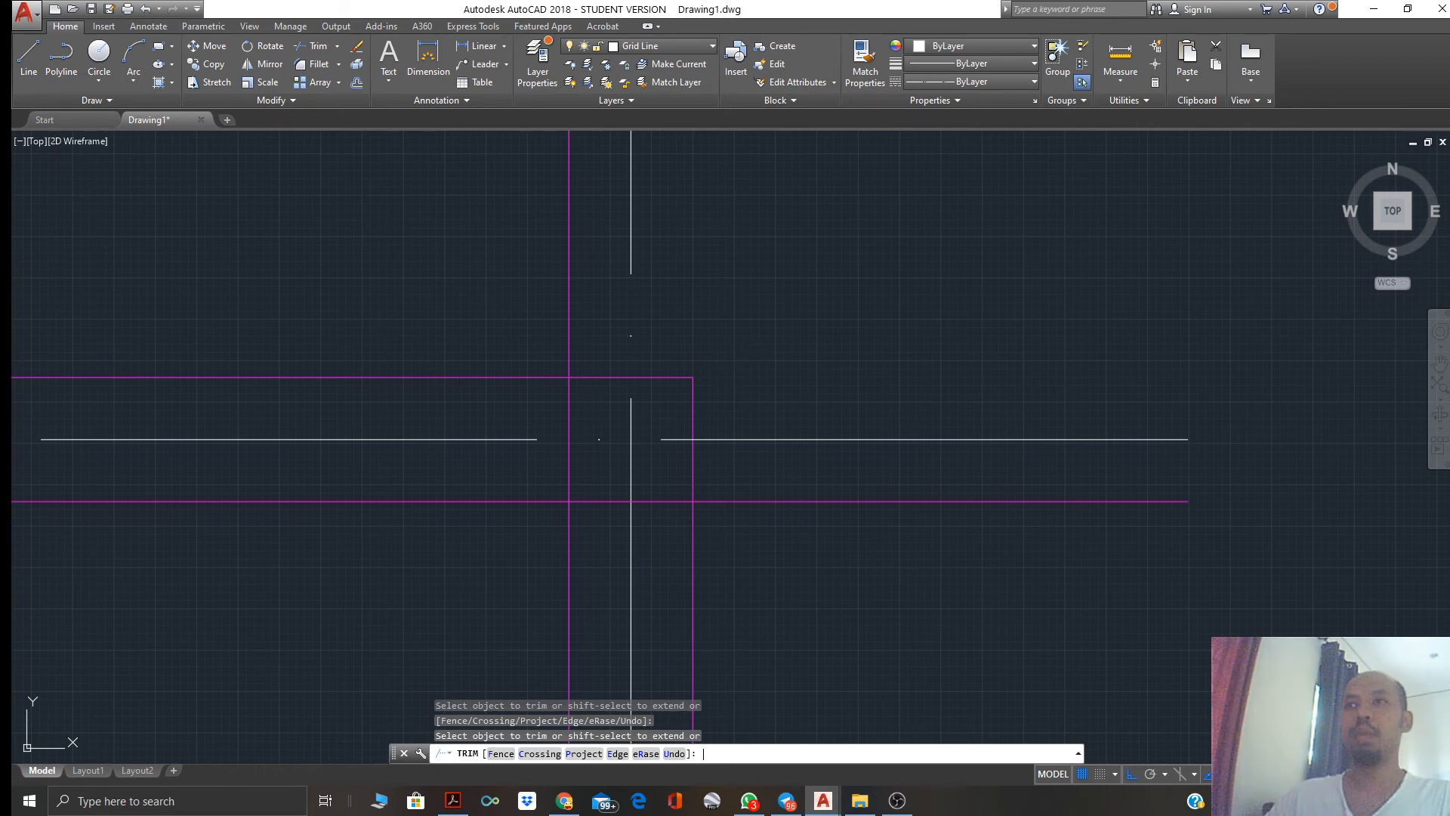
key(Return)
Trim the two inner wall lines against each other at the plan's upper-right corner
middle_drag(582, 511, 720, 522)
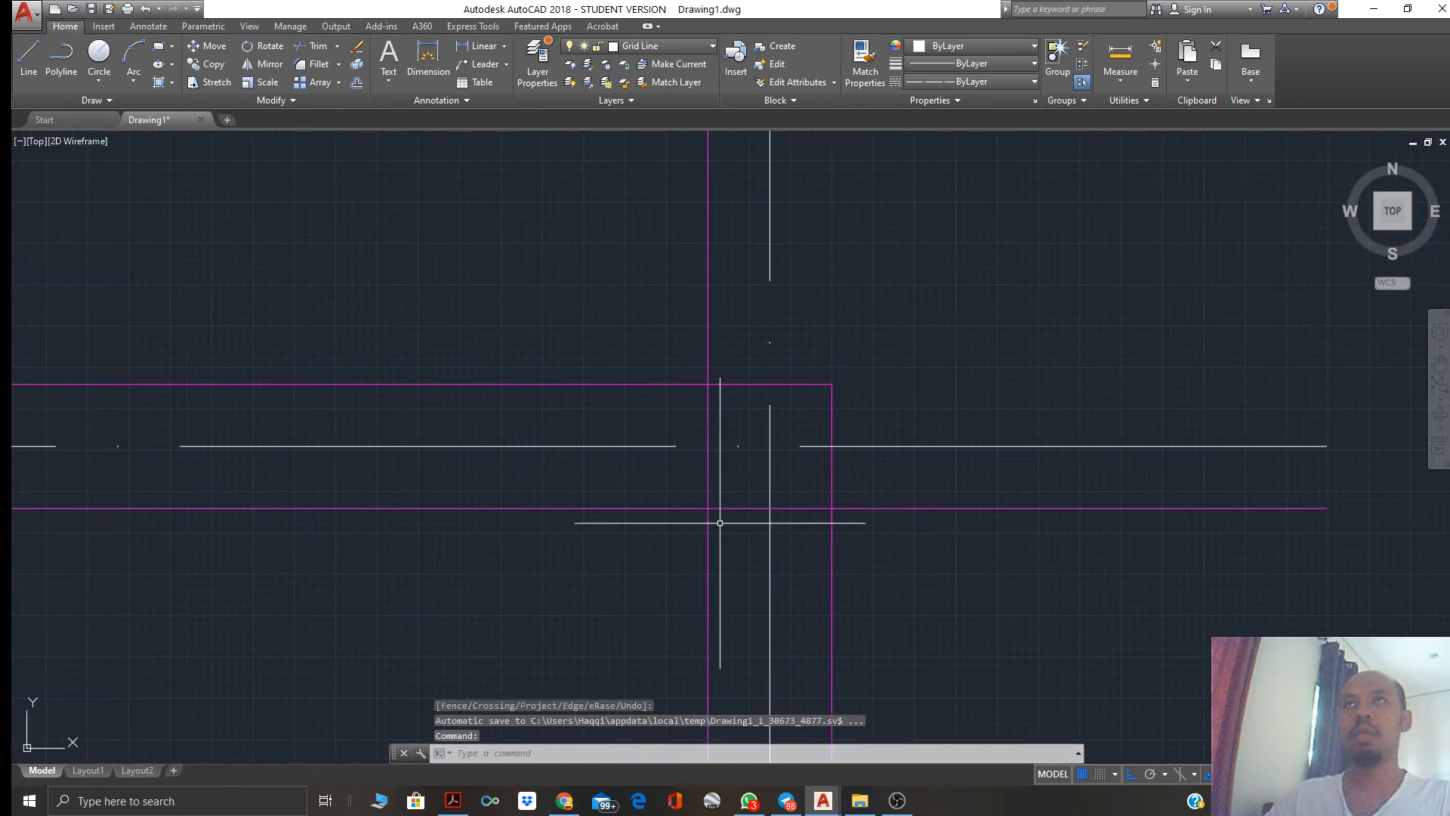
key(Return)
click(721, 523)
click(702, 499)
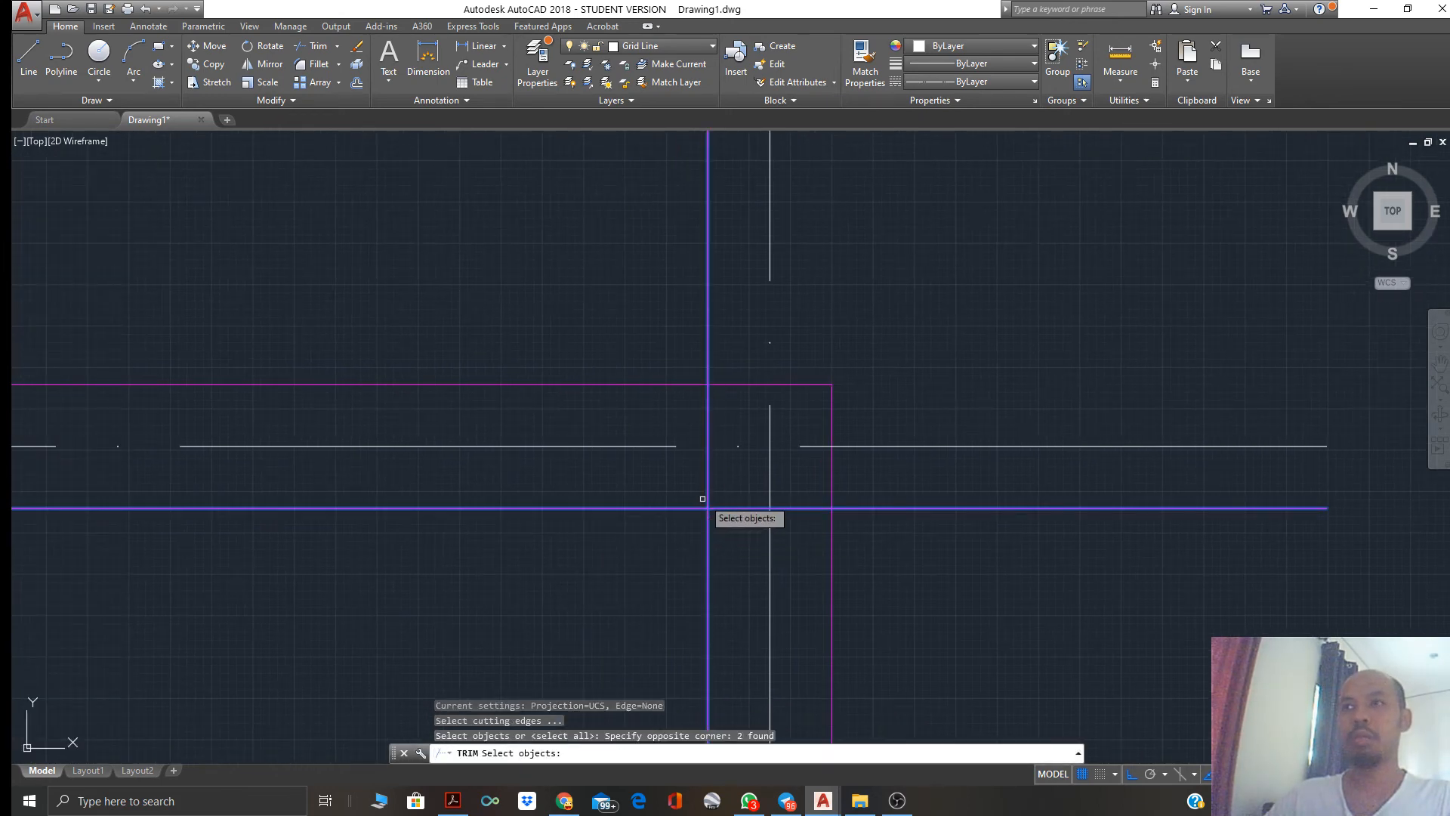
key(Return)
click(708, 492)
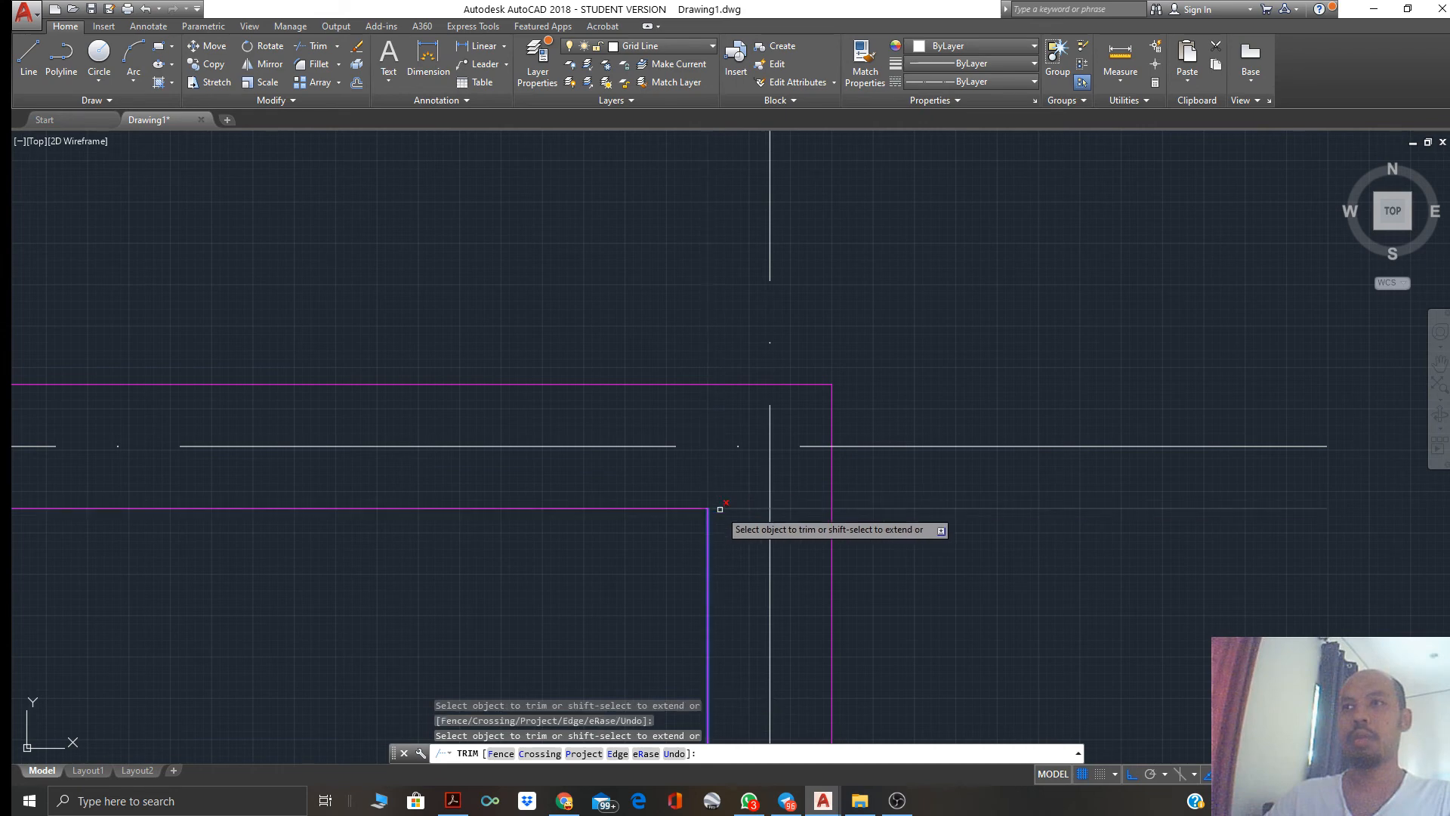
click(720, 509)
key(Return)
scroll(680, 514, down, 6)
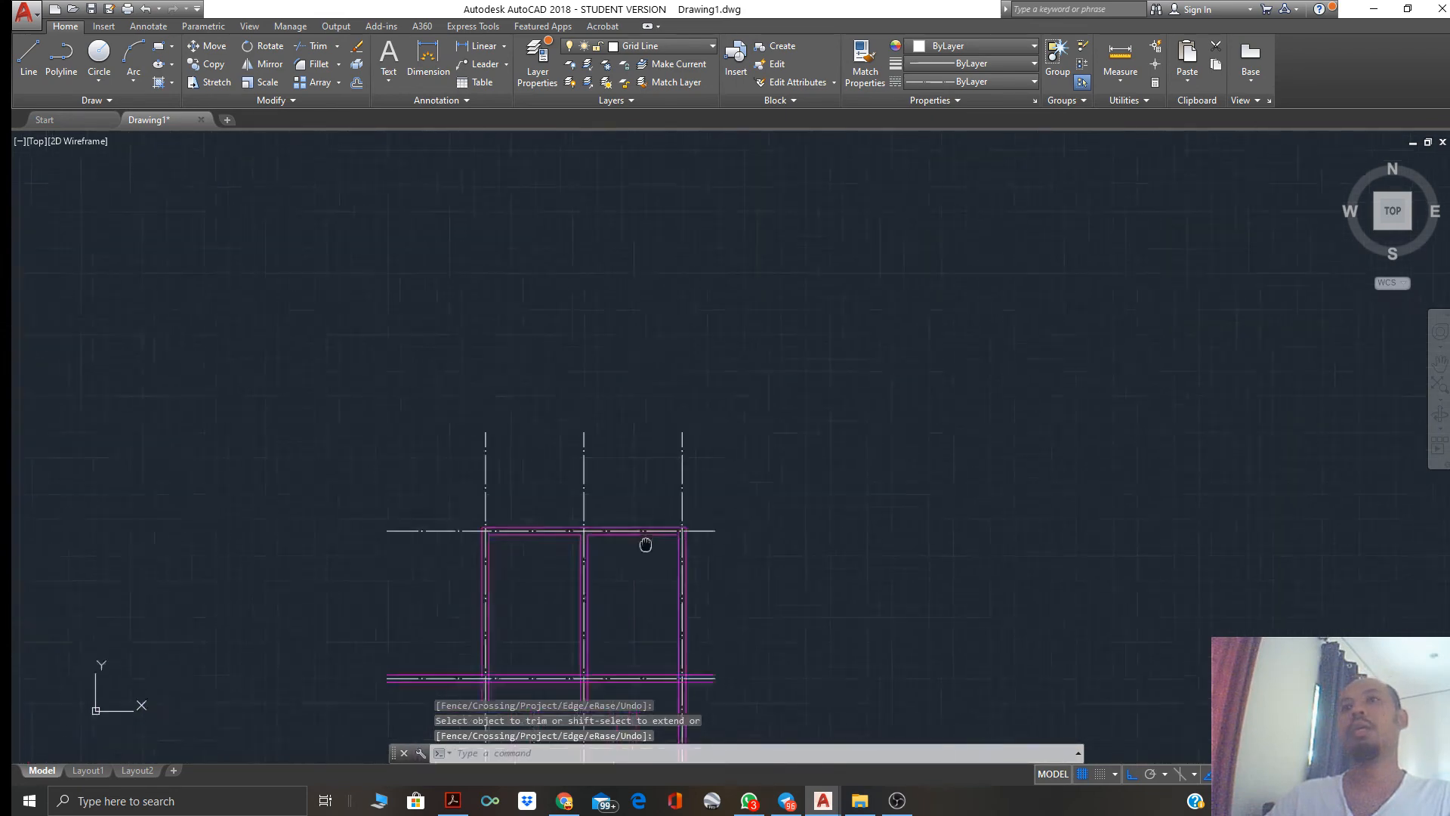
scroll(641, 491, up, 3)
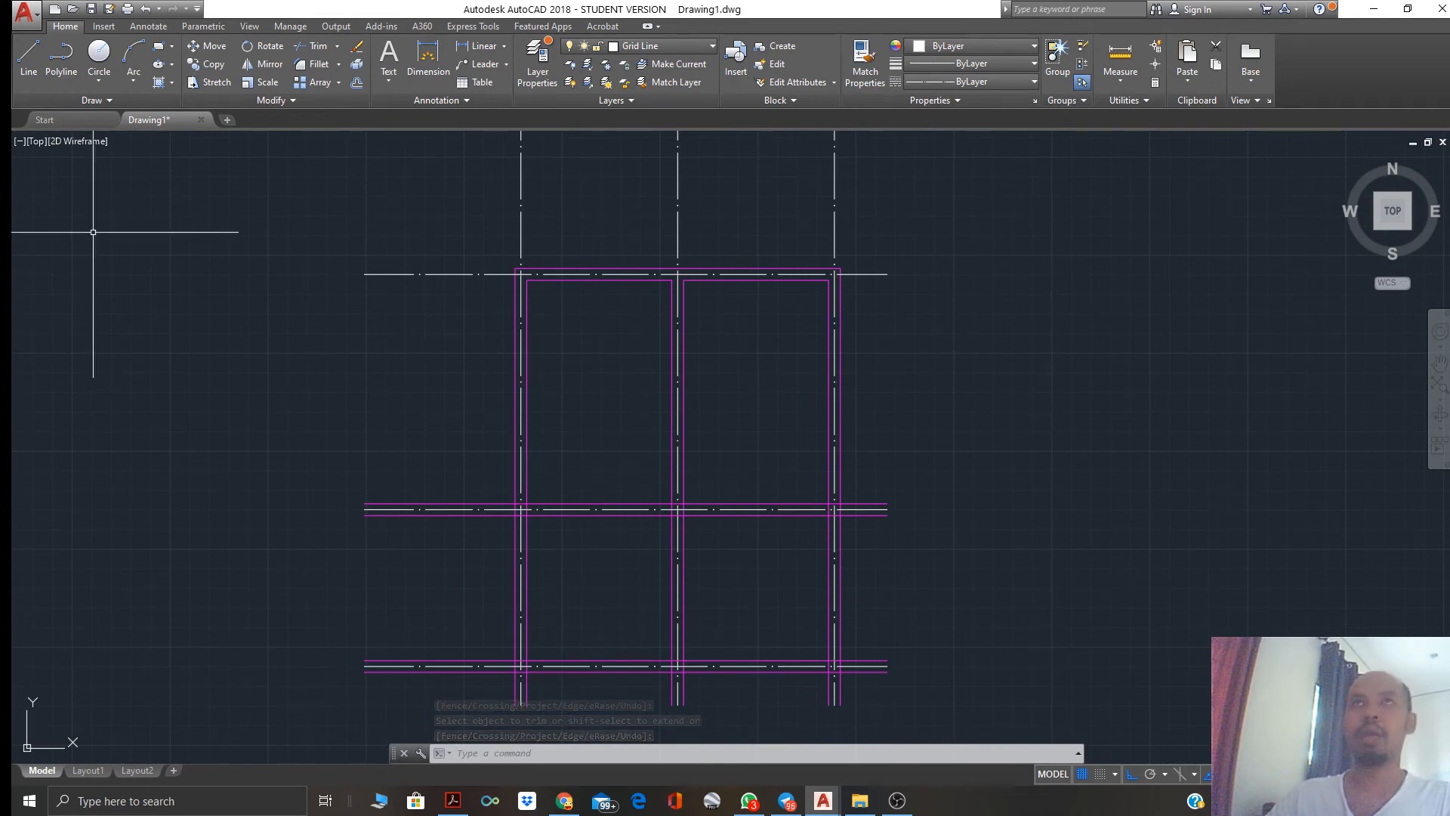
Save the drawing to the Desktop under the file name Tutorial CADD DID202
click(35, 22)
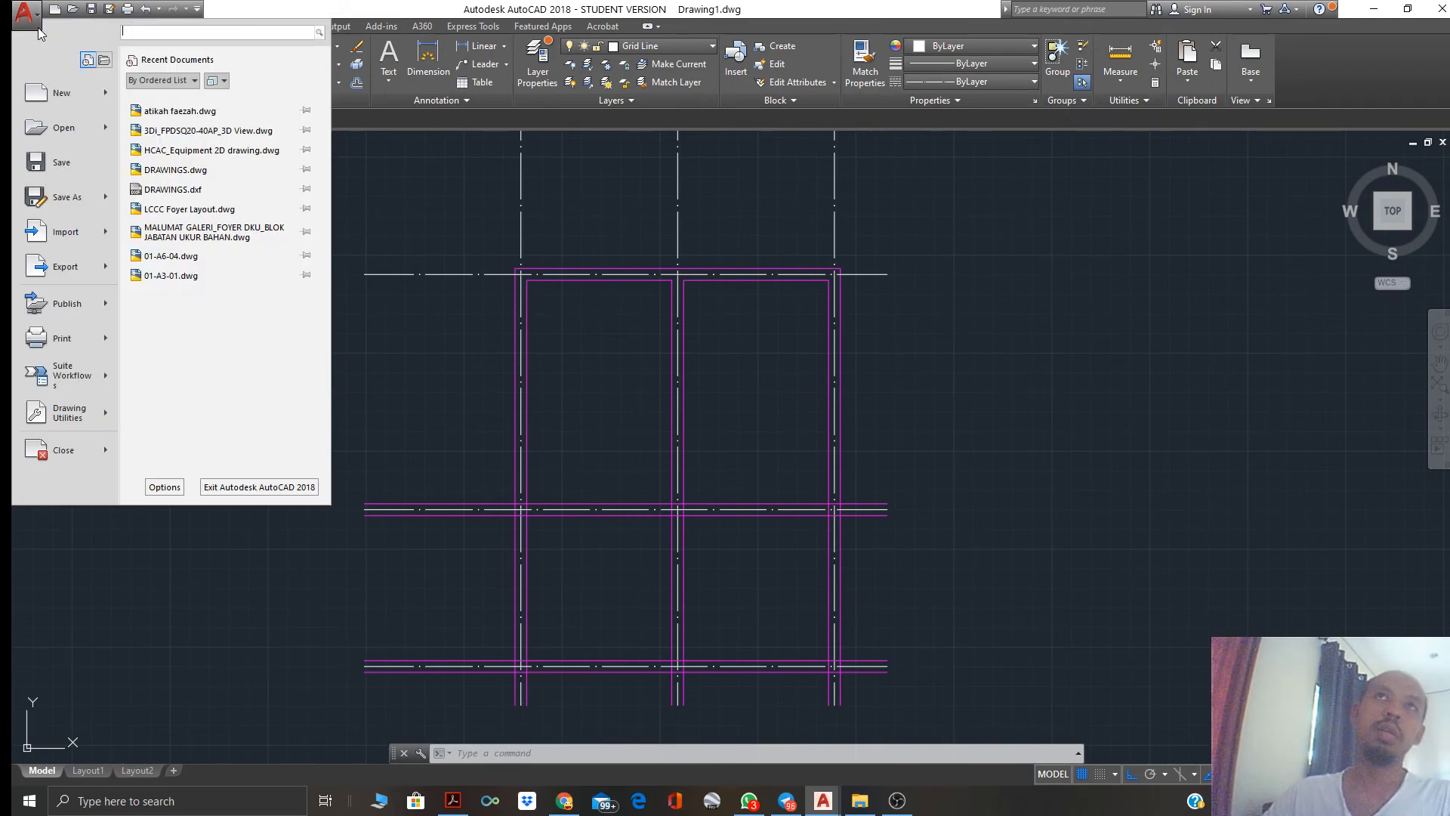
click(75, 194)
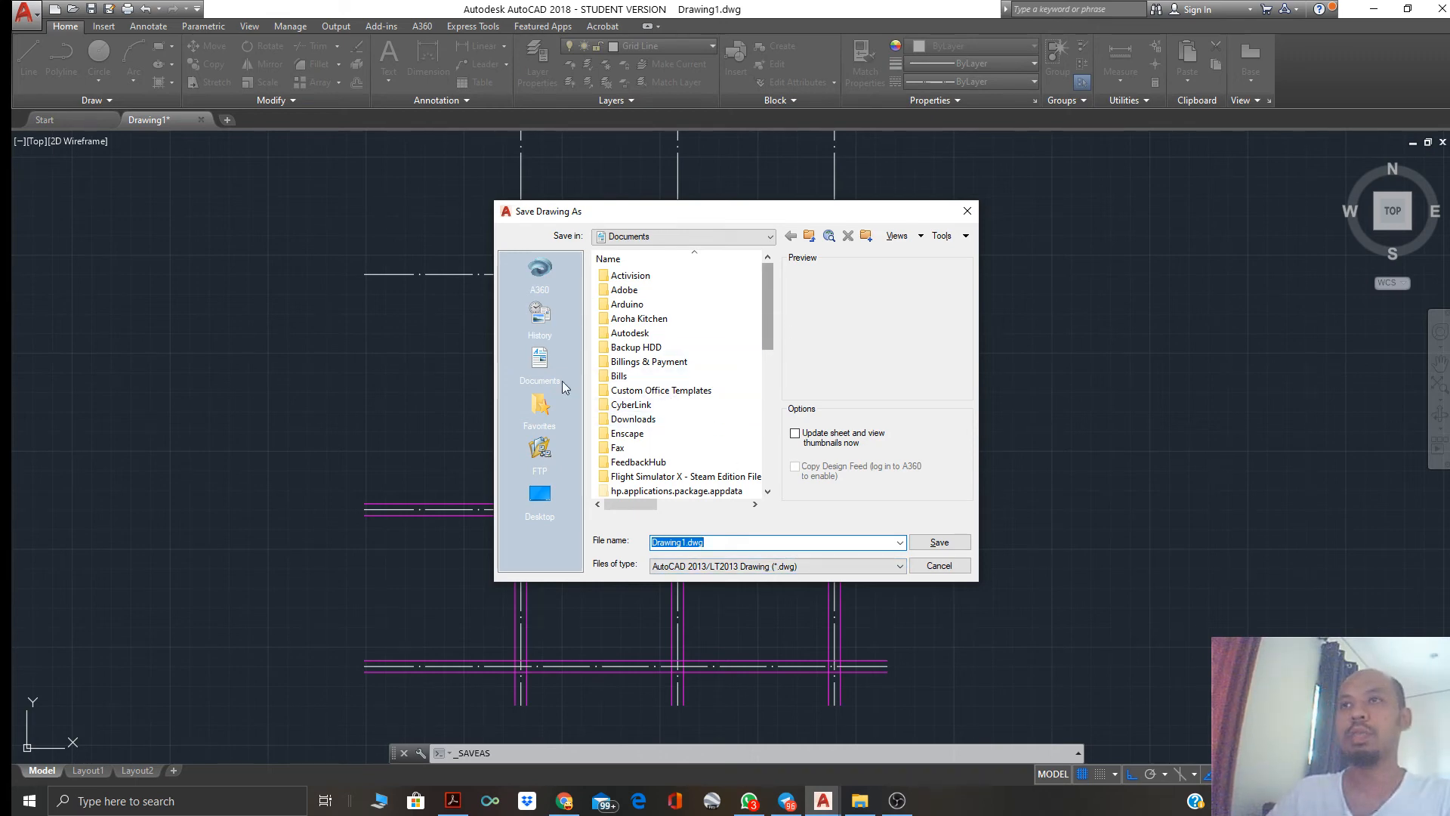
click(543, 514)
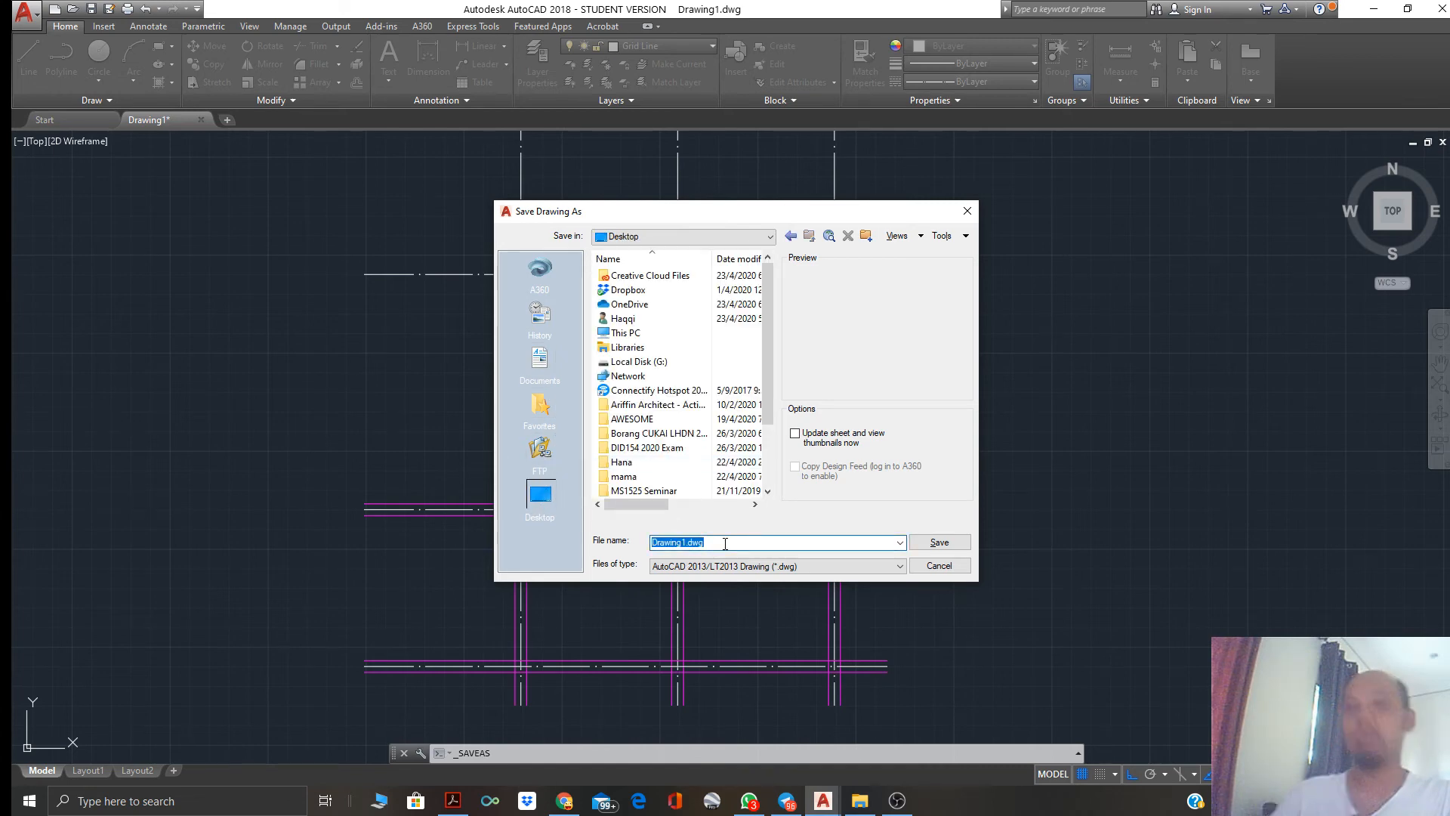
text(Tutorial CADD DID202)
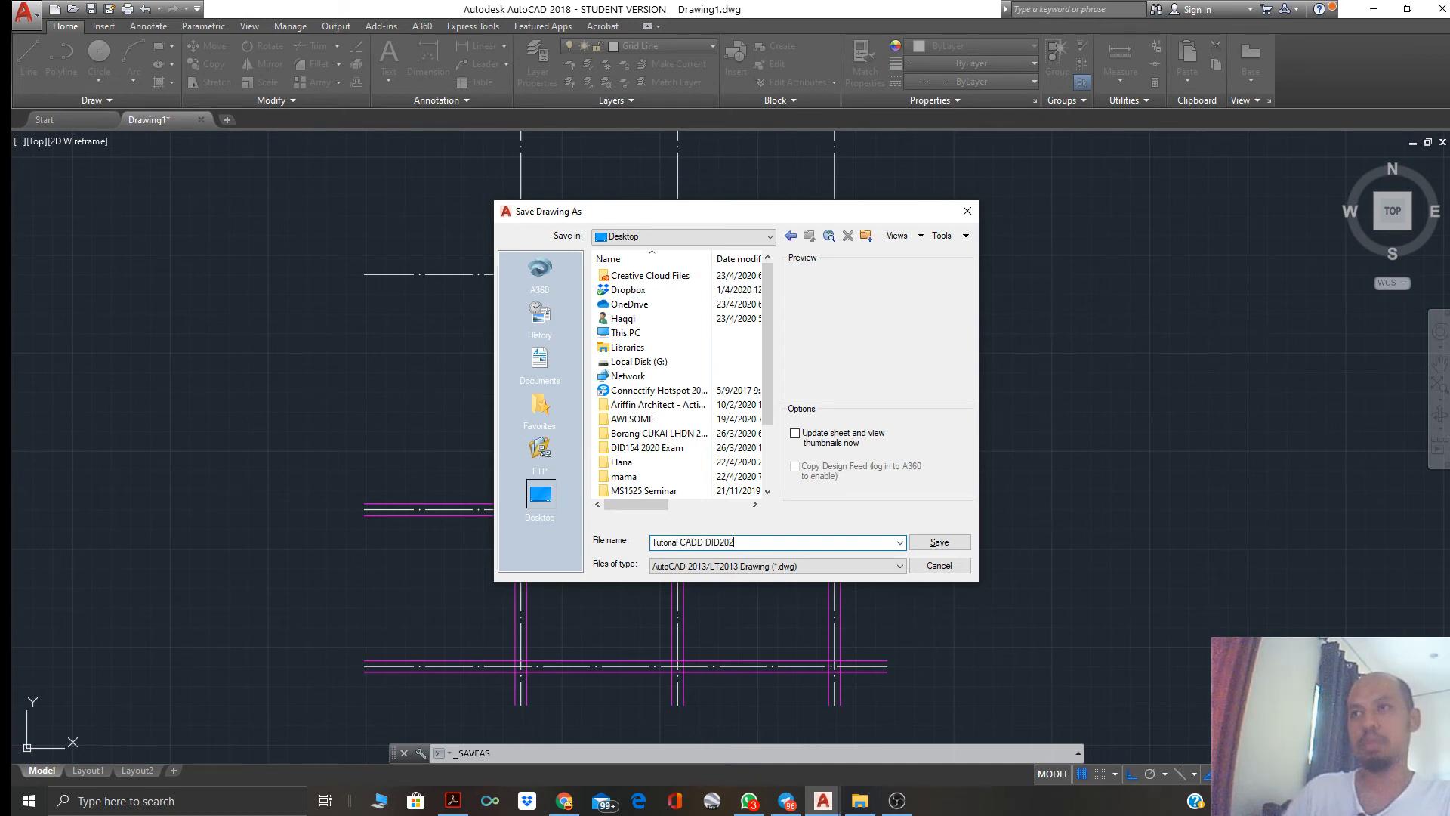
click(953, 544)
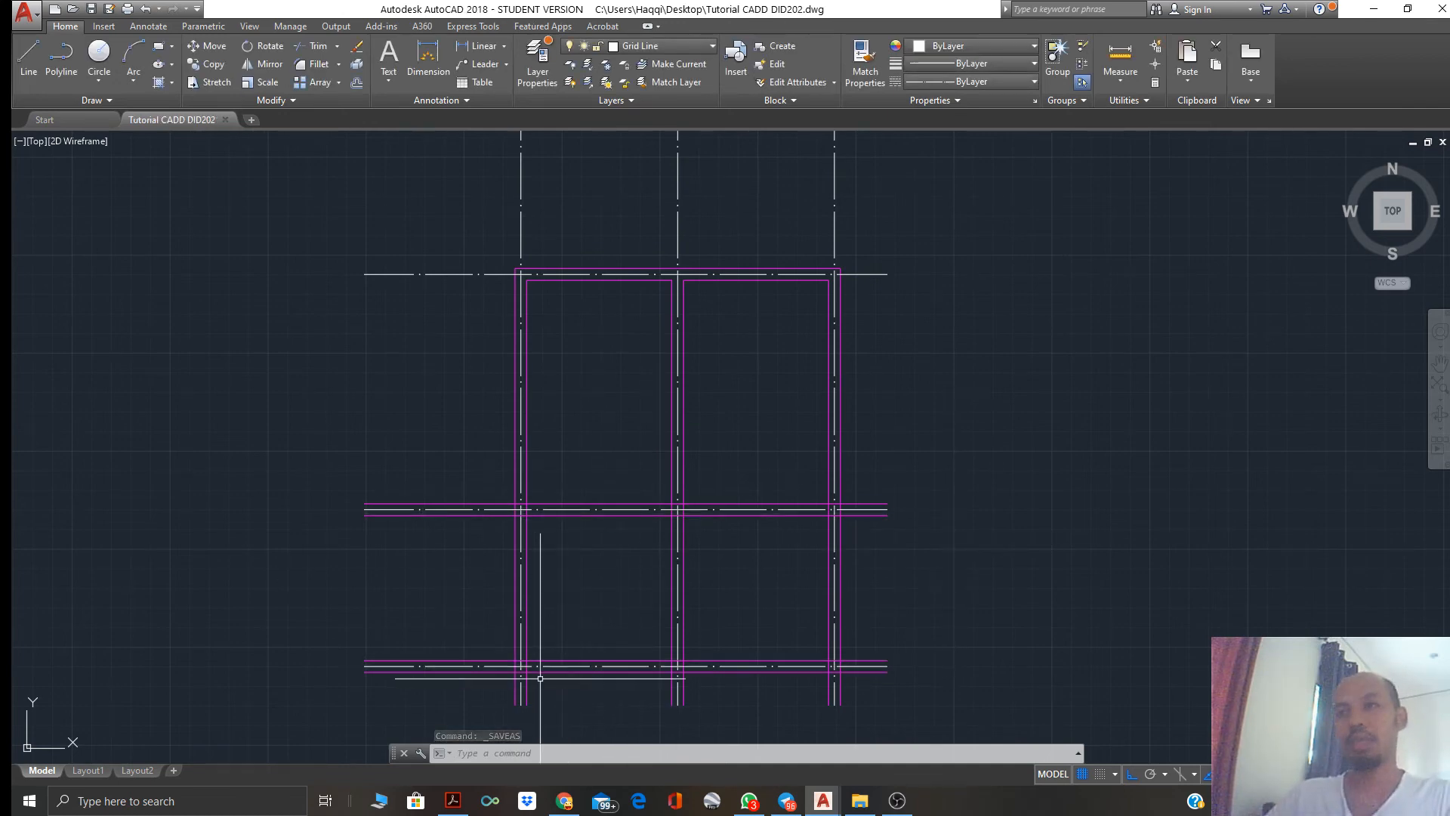
Trim the middle horizontal wall into the left outer wall's inner face, opening the junction and removing the wall lines left of it
scroll(495, 514, up, 4)
scroll(559, 514, up, 2)
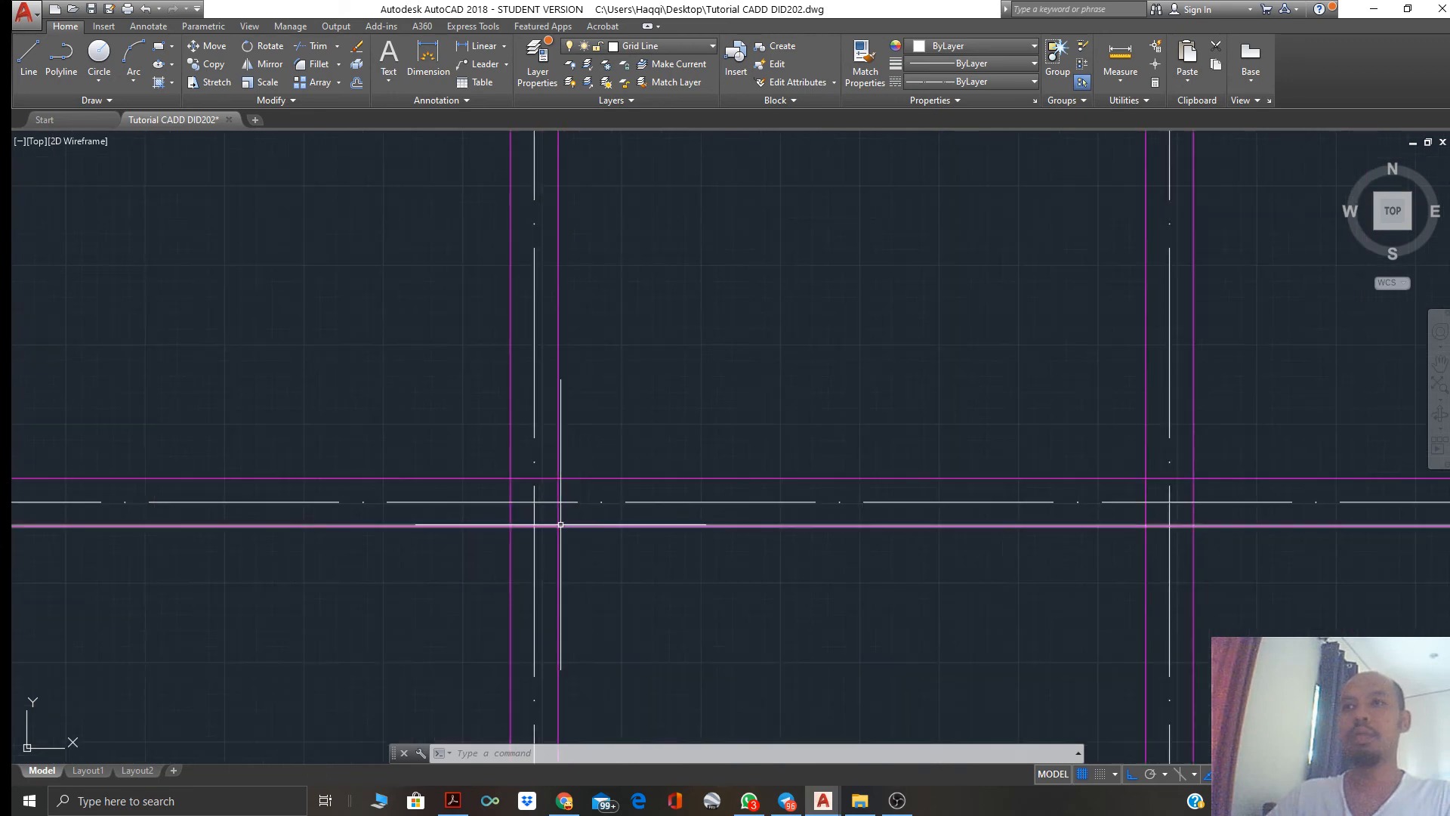
key(Return)
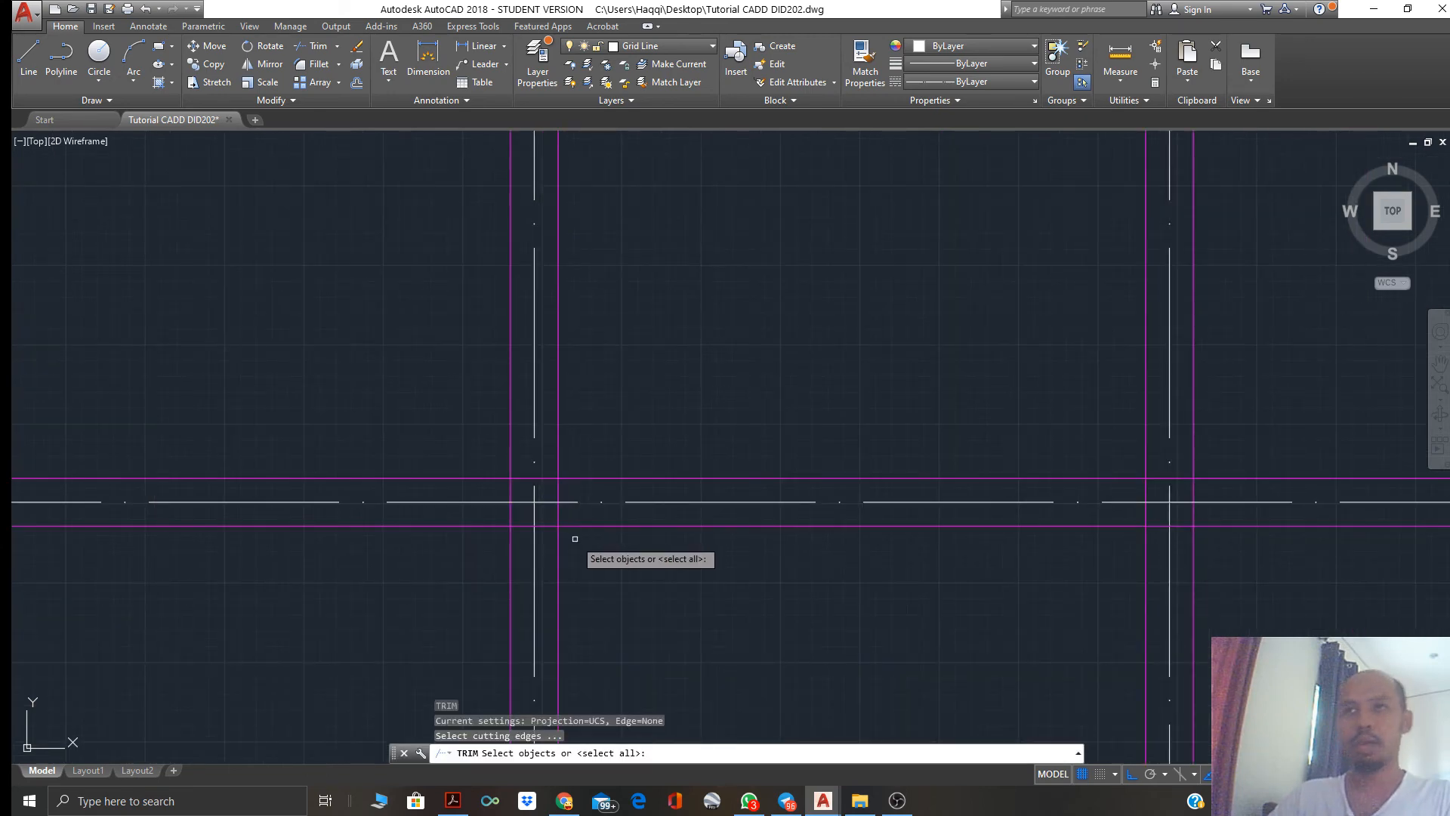
click(567, 529)
click(550, 517)
click(571, 484)
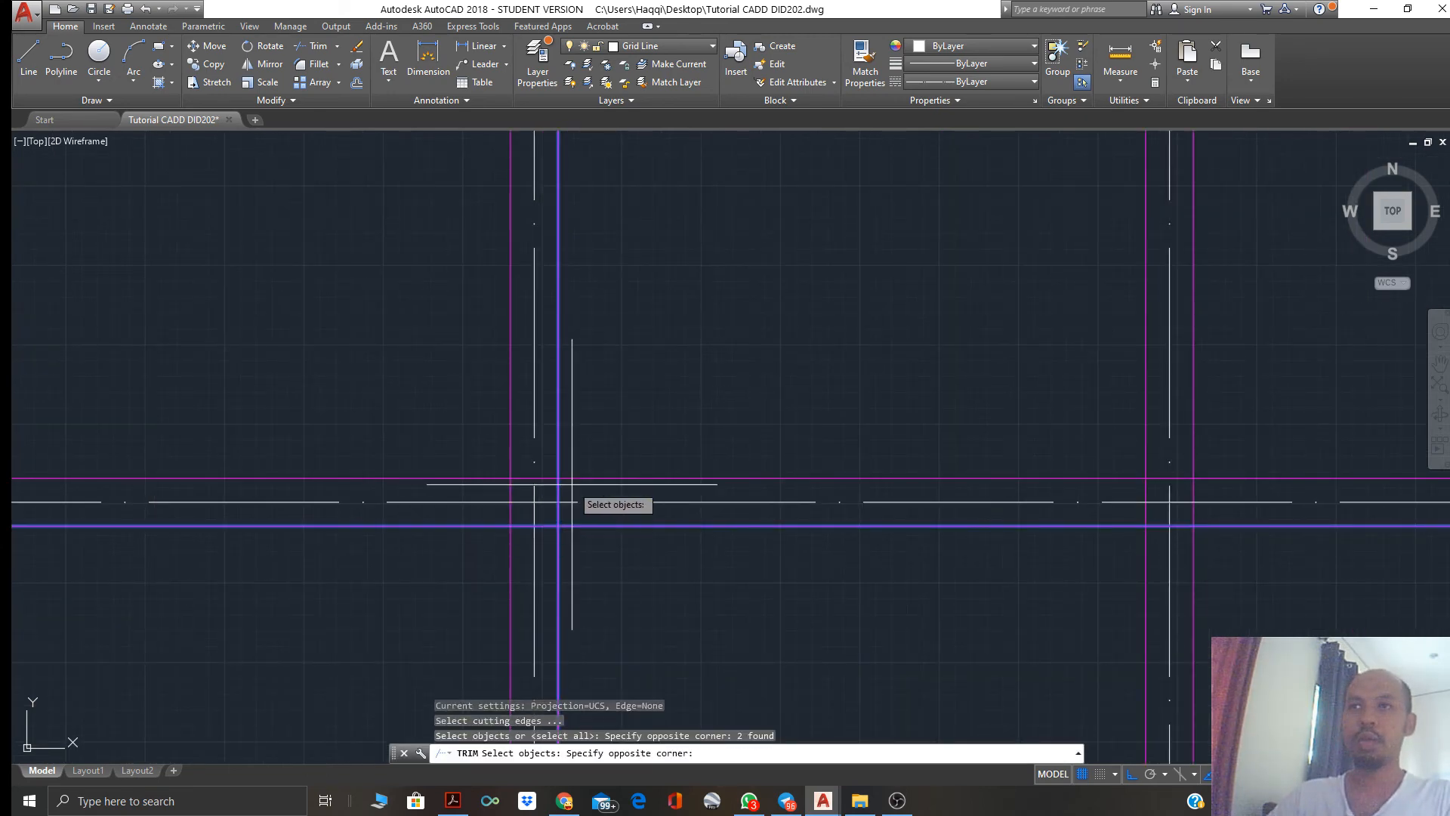
click(547, 466)
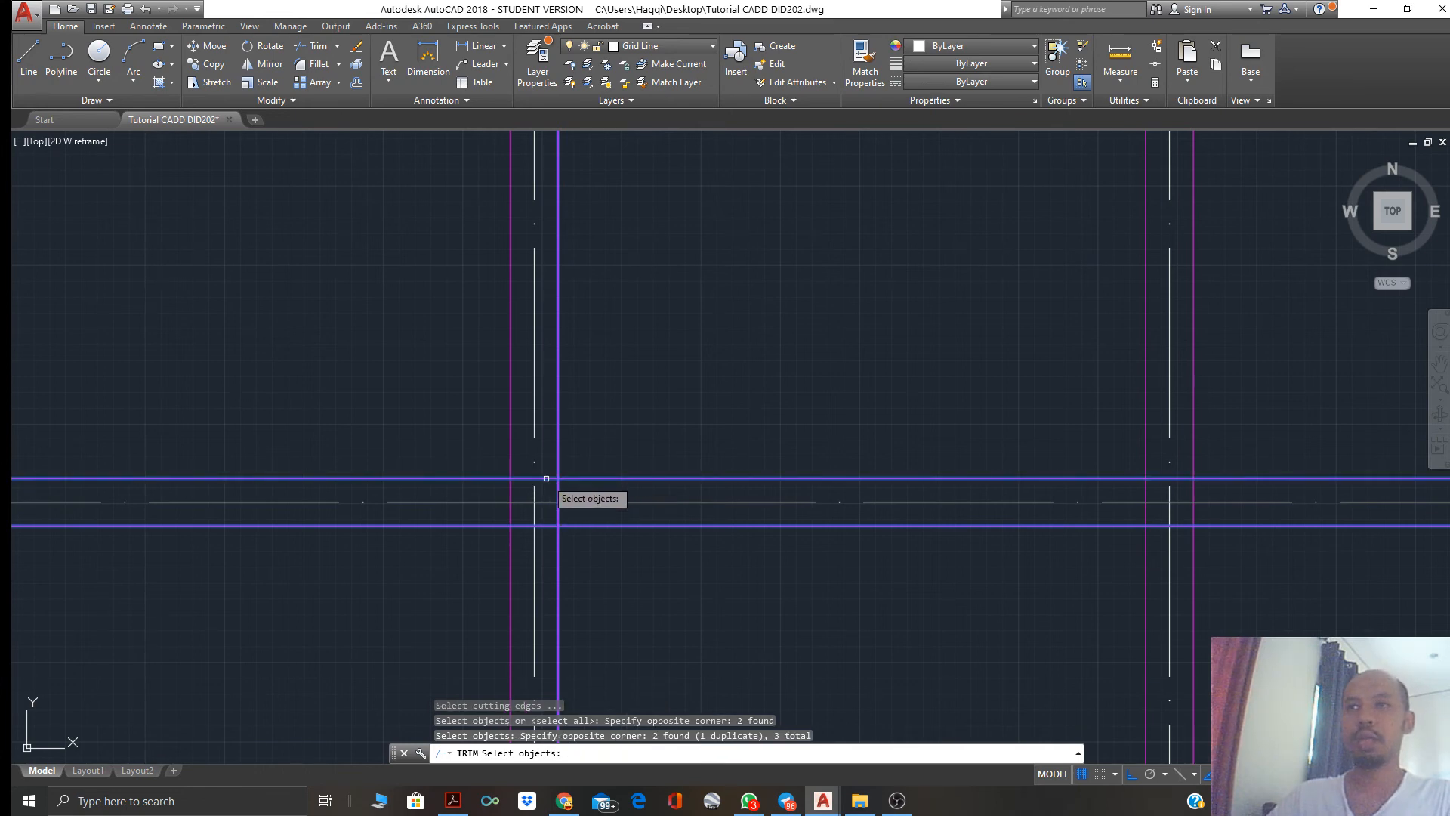
key(Return)
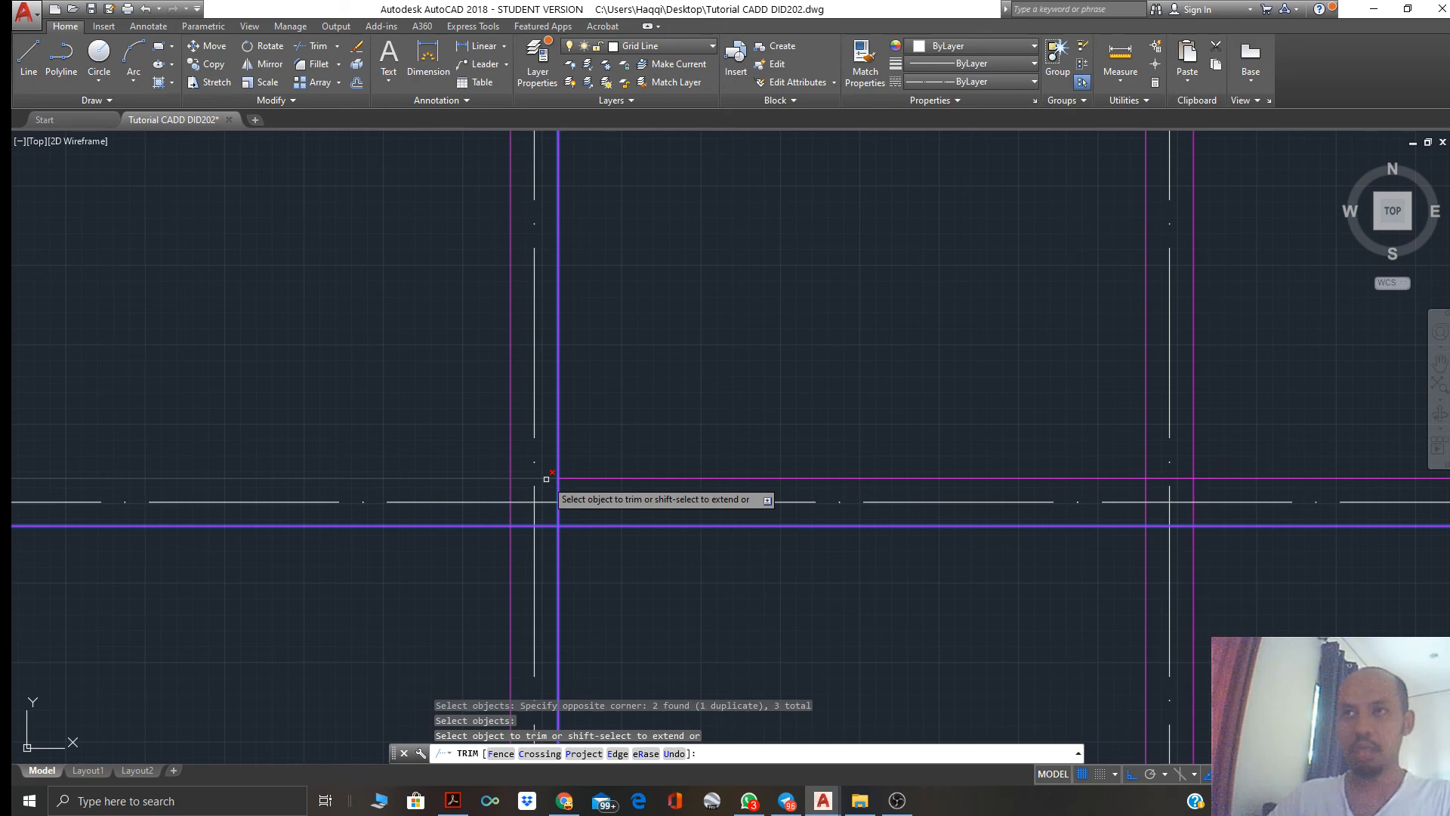
click(558, 507)
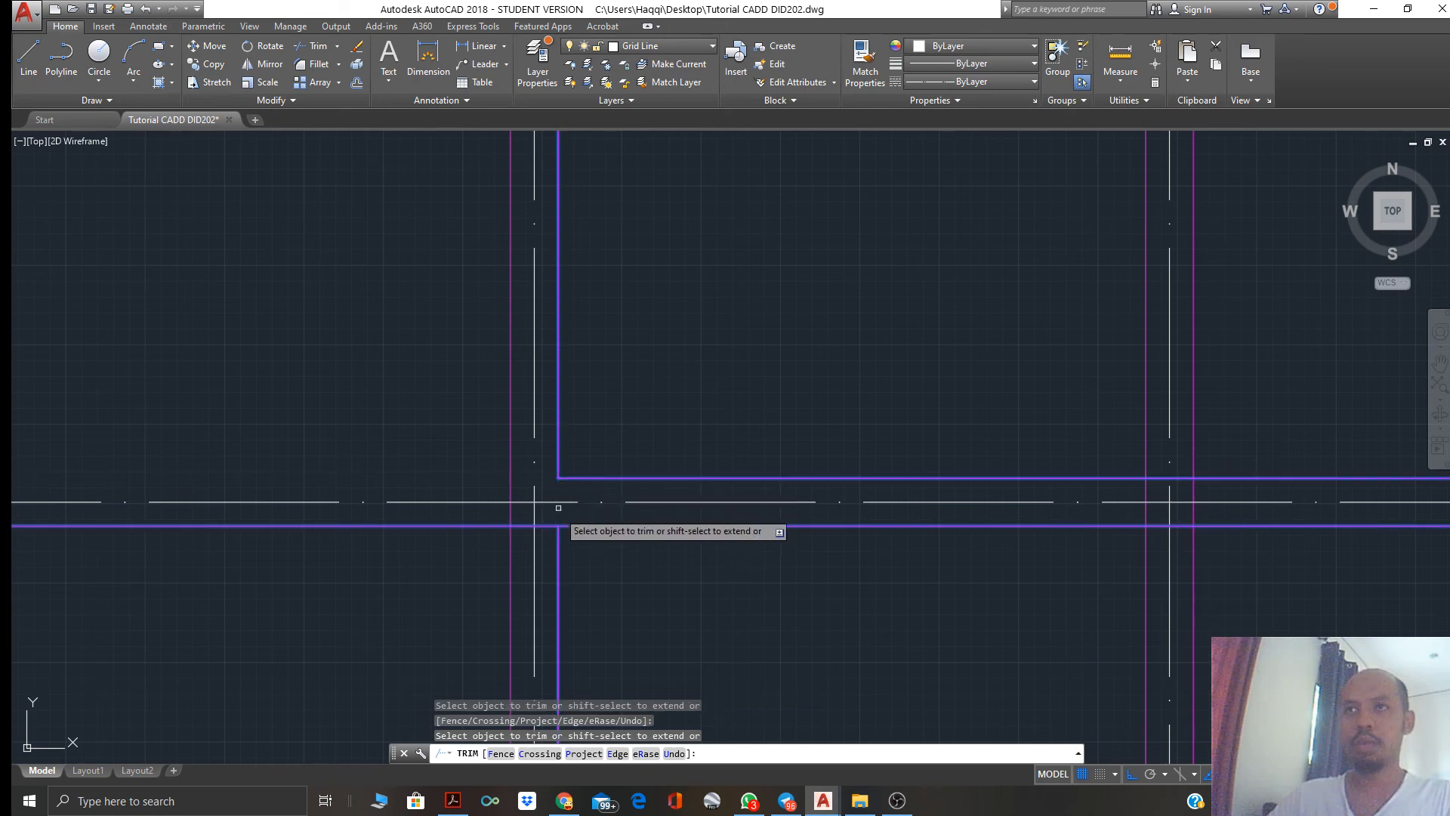
click(551, 525)
key(Return)
Compare the plan's middle wall junctions with the bedroom layout in the reference PDF in Adobe Acrobat, and return to AutoCAD
scroll(642, 546, down, 2)
middle_drag(725, 566, 583, 441)
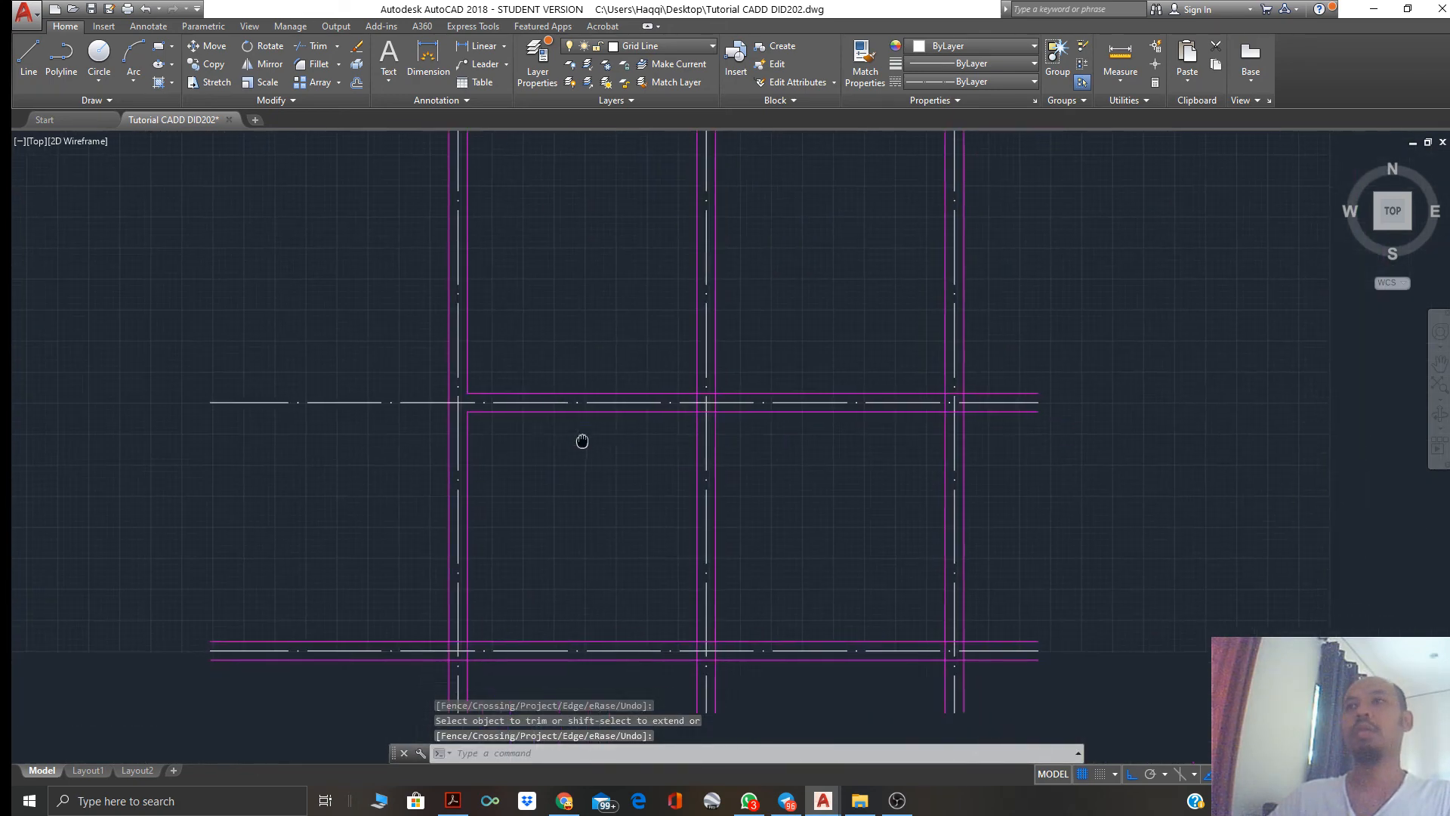
mouse_move(722, 411)
middle_down()
mouse_move(710, 457)
mouse_move(623, 533)
mouse_move(597, 483)
middle_up()
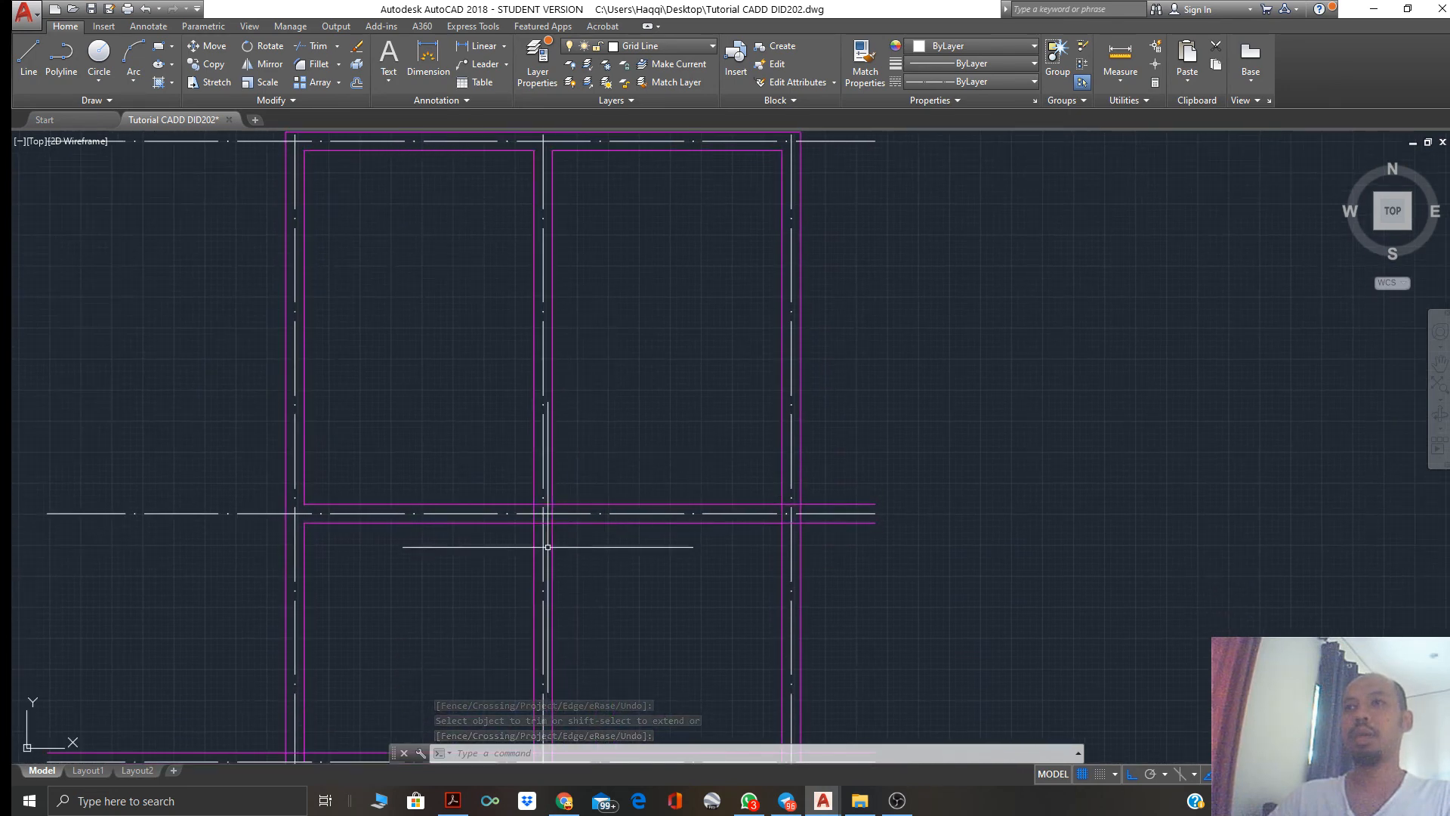
middle_drag(634, 585, 648, 486)
scroll(647, 486, down, 2)
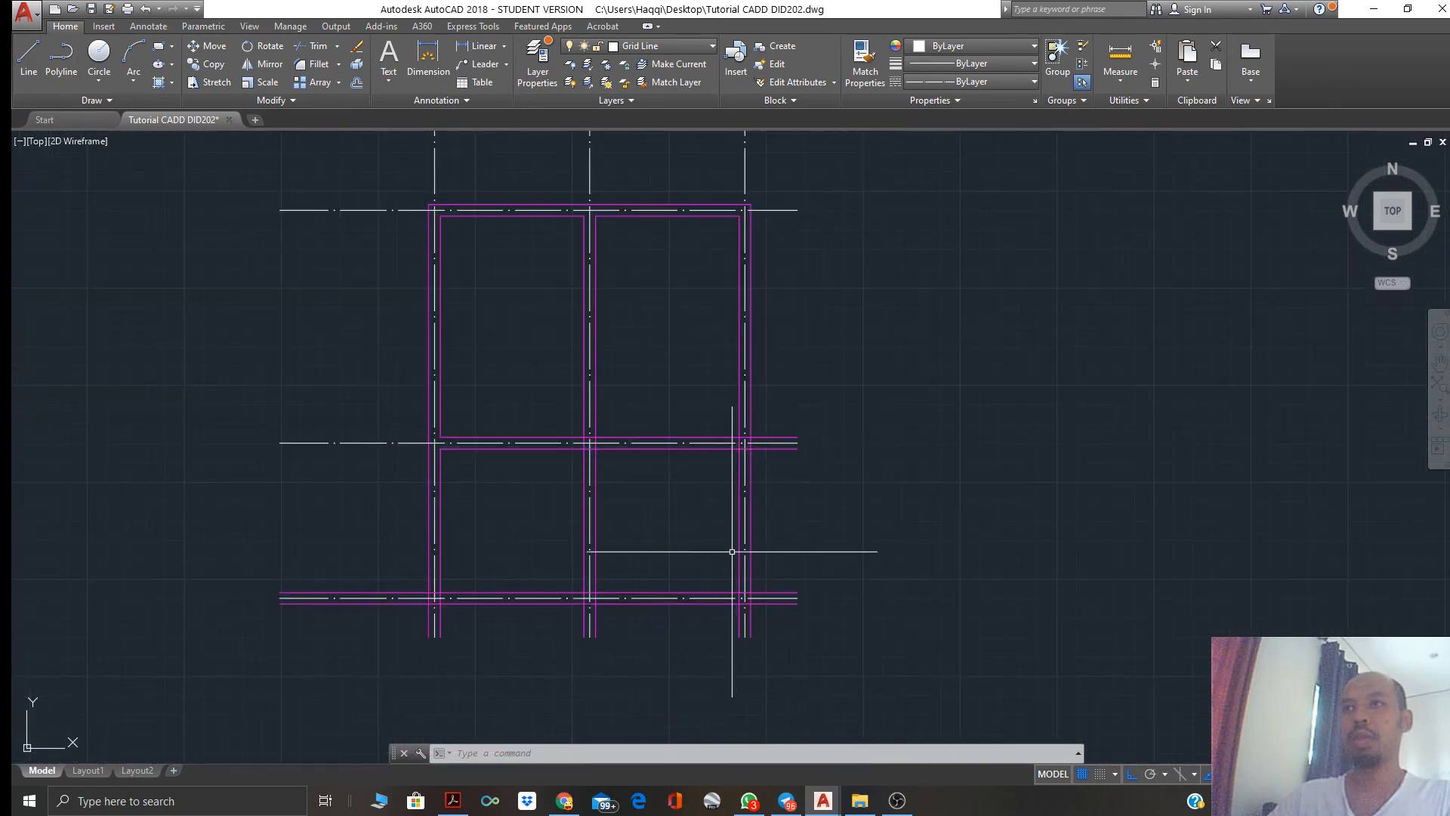
click(453, 801)
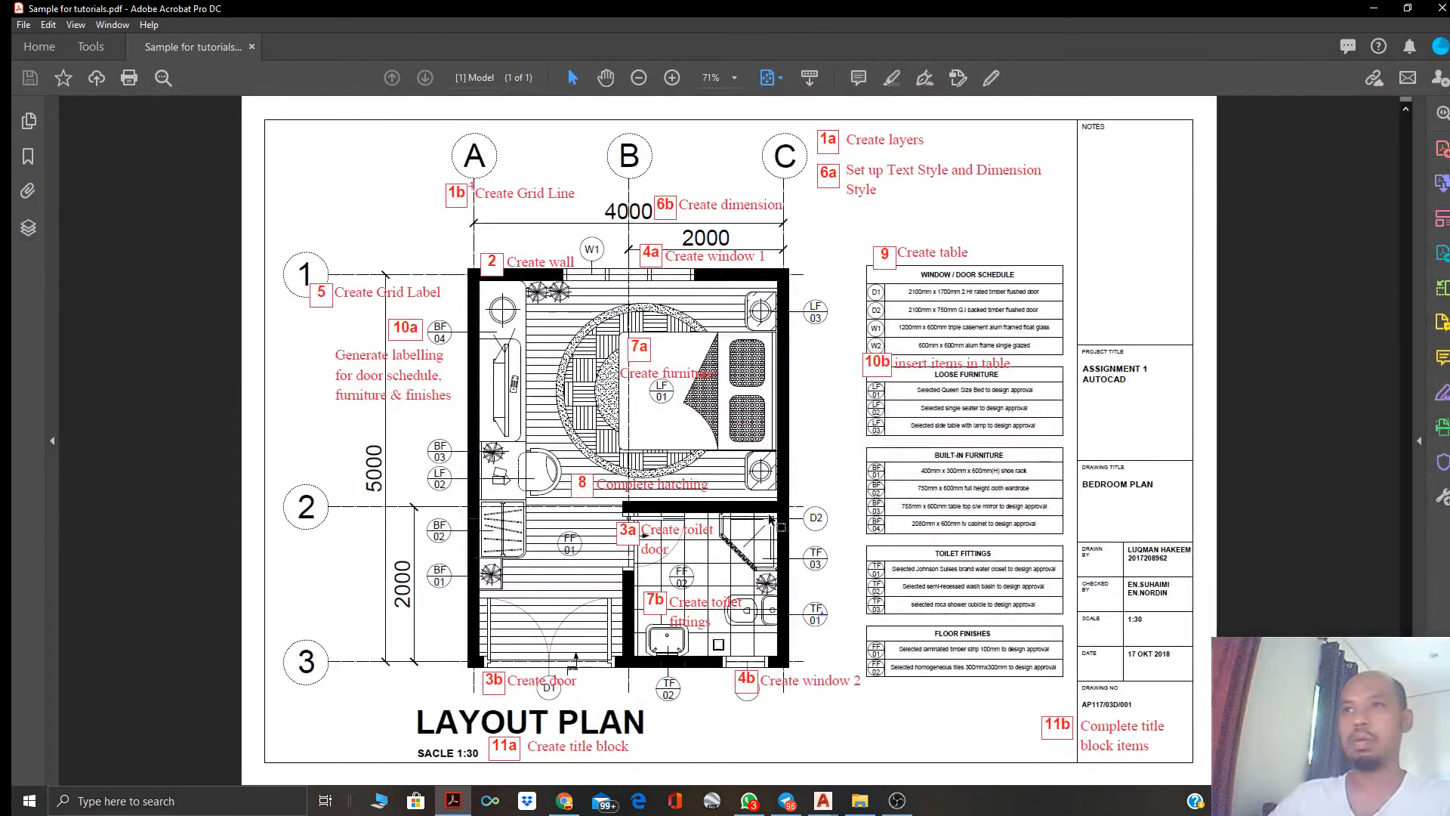
click(577, 747)
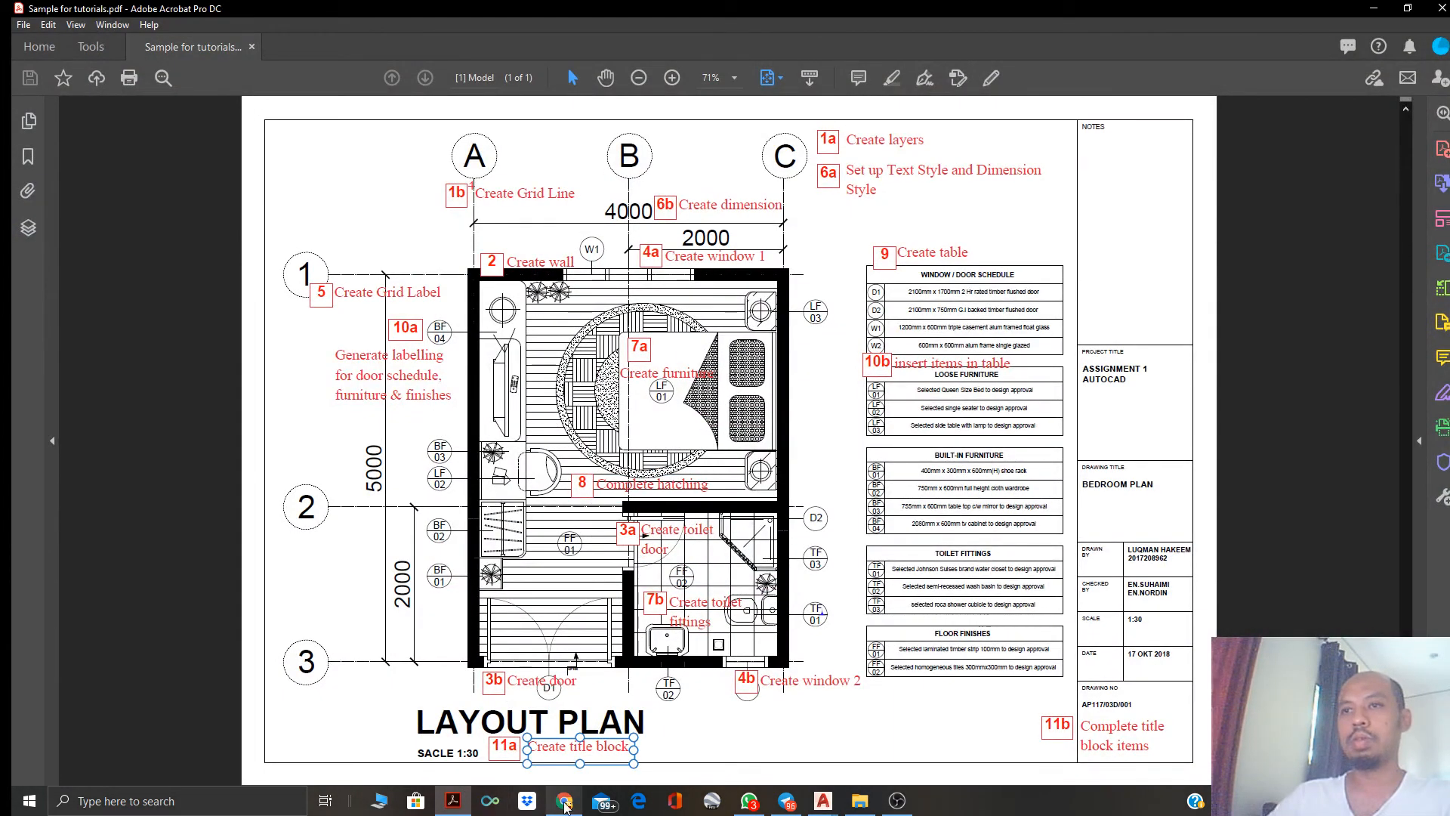
mouse_move(824, 801)
click(740, 727)
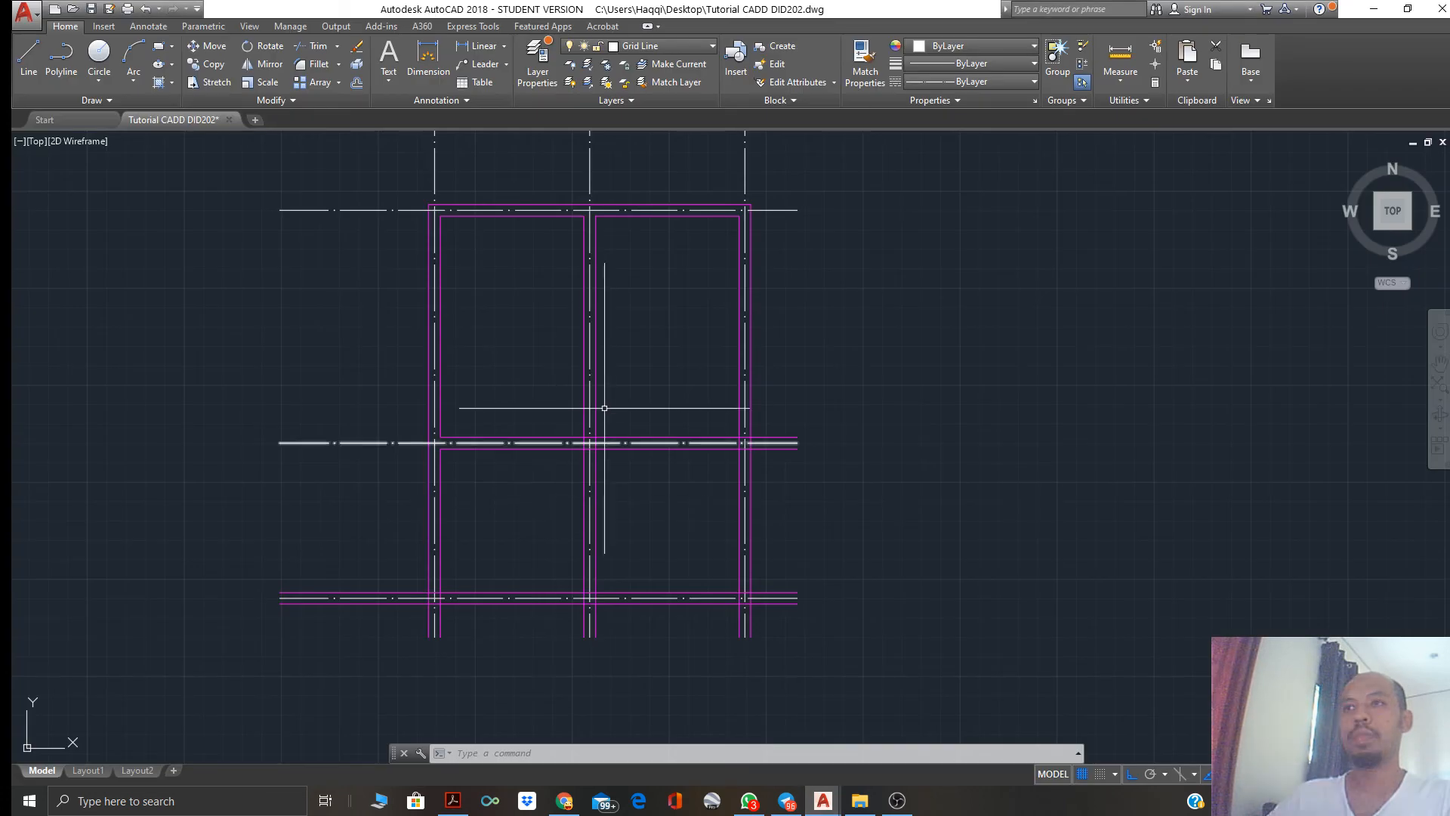
Trim the middle horizontal wall's lower line back to the right face of the middle vertical wall, removing the stretch to its left
scroll(587, 438, up, 4)
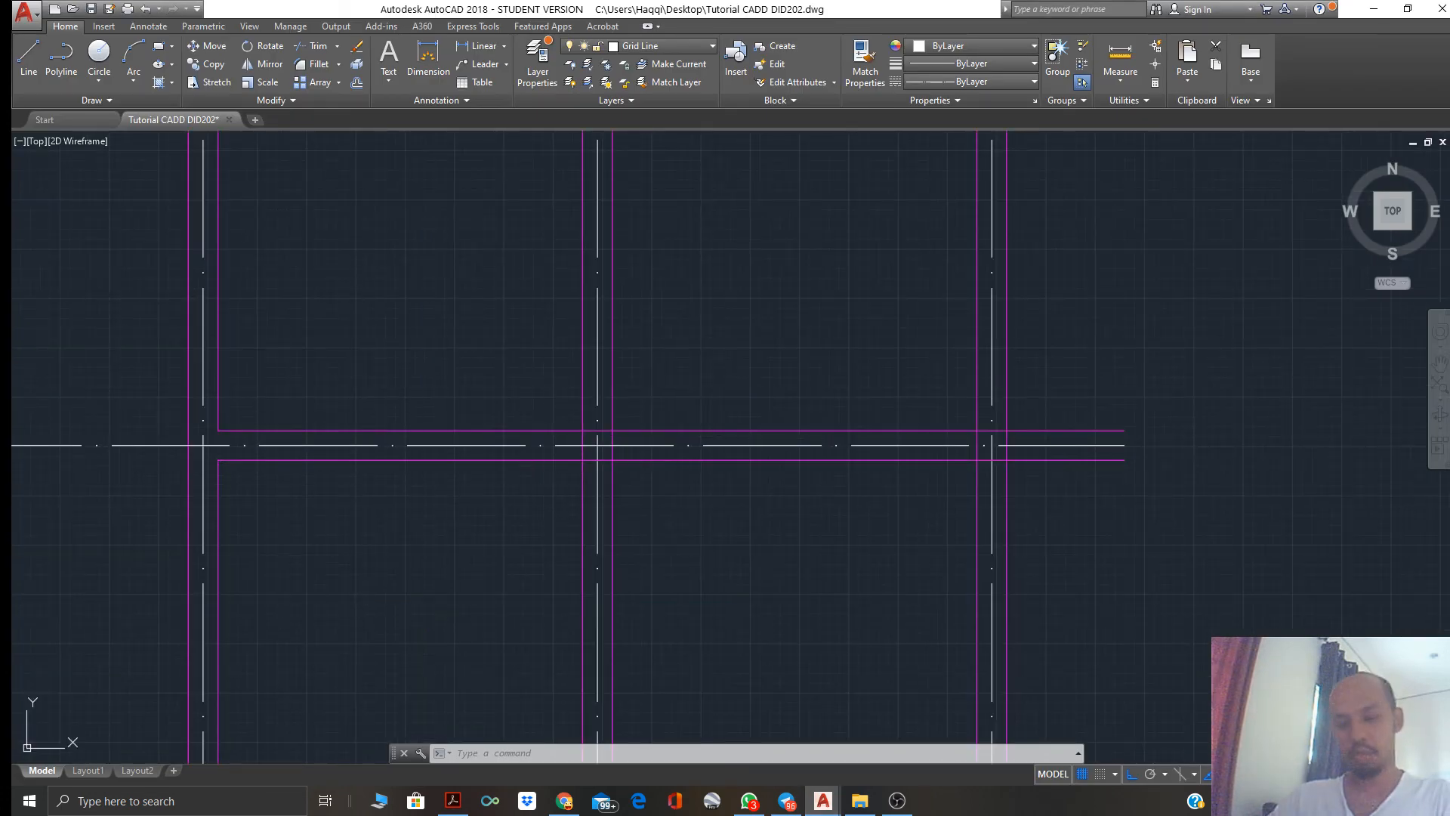
click(313, 45)
click(649, 473)
click(615, 446)
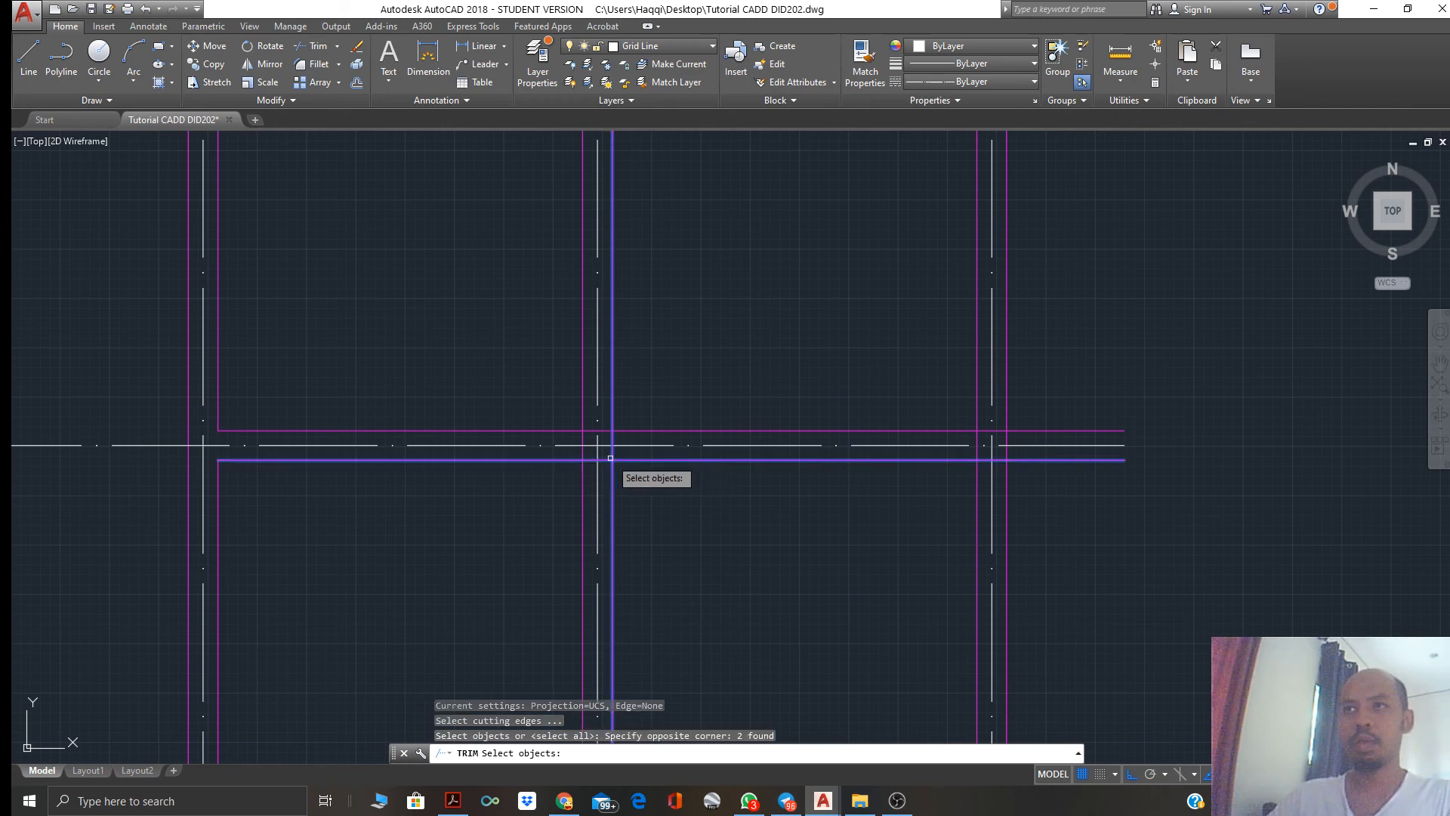
key(Return)
click(610, 451)
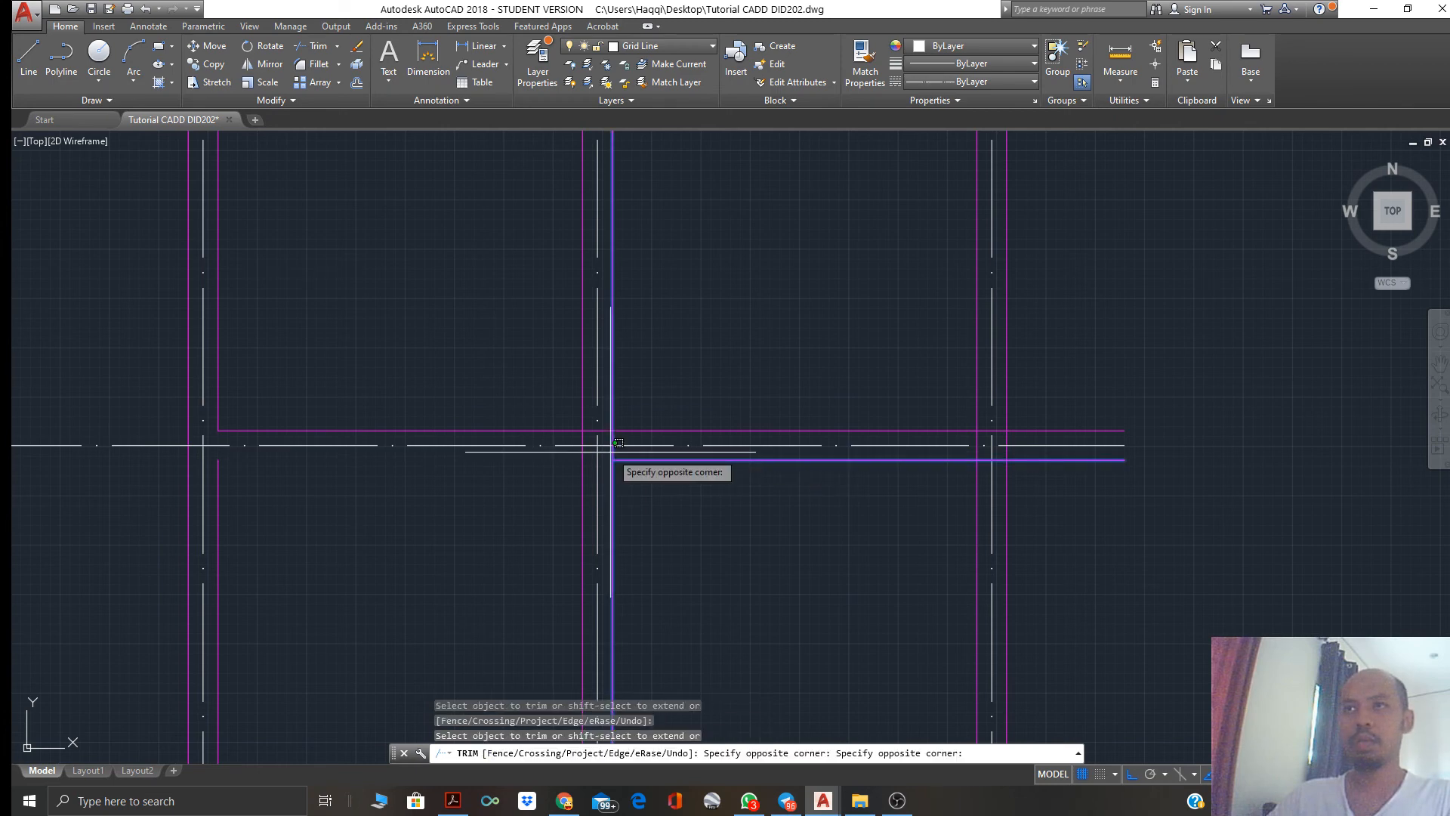
click(609, 454)
key(Escape)
key(Return)
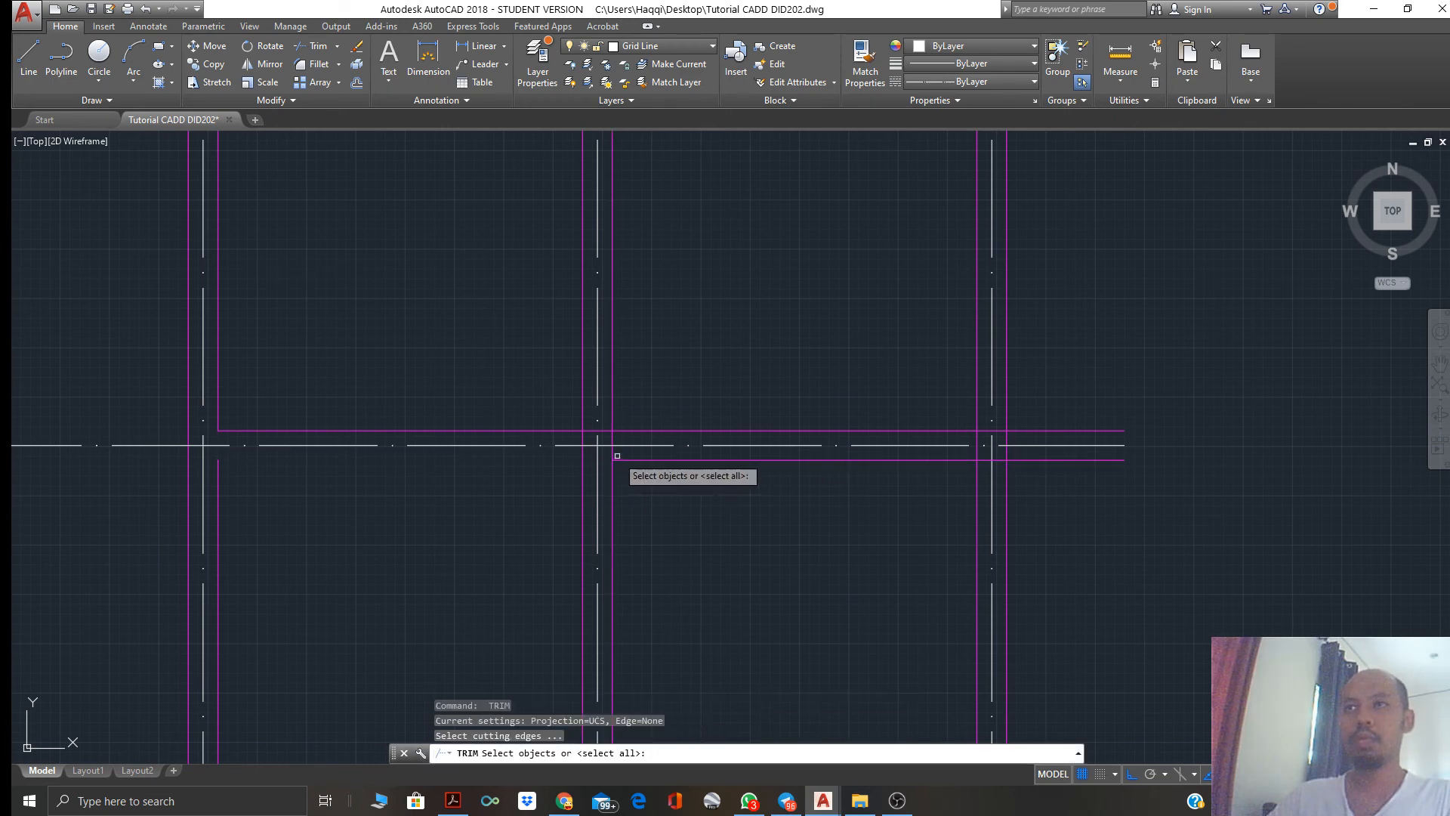
click(614, 457)
click(617, 440)
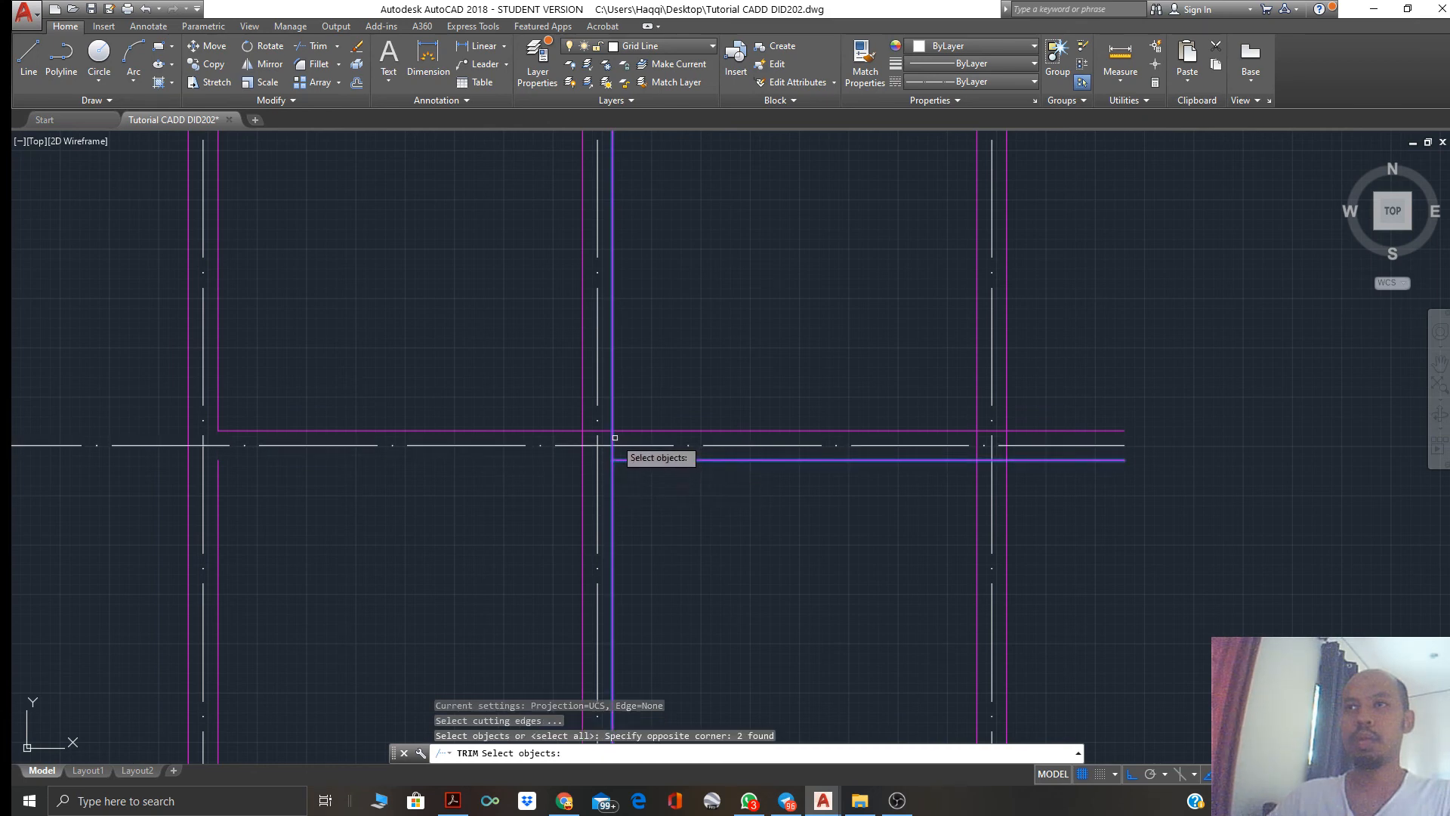
click(613, 436)
key(Return)
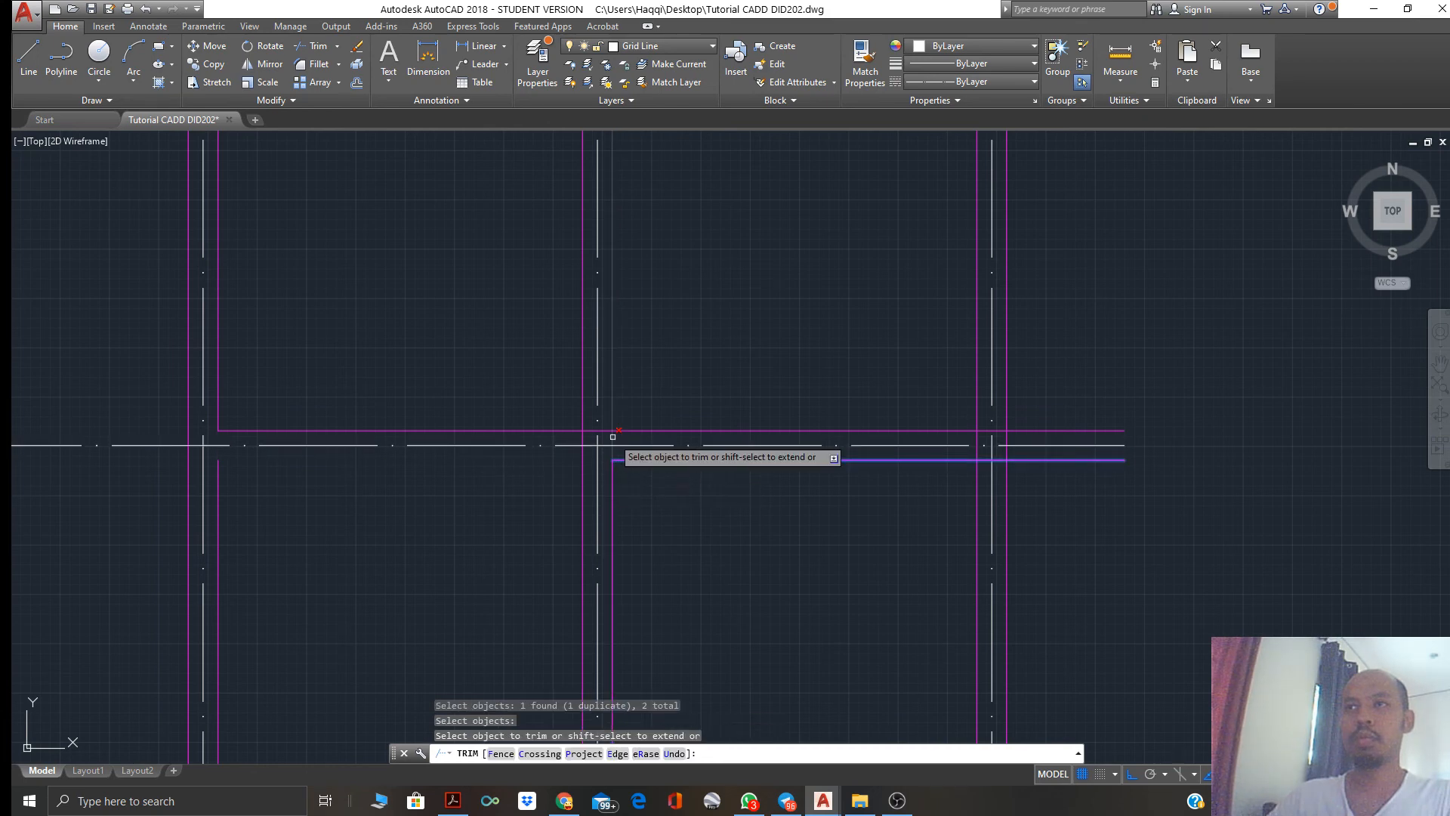
key(Escape)
scroll(606, 472, up, 8)
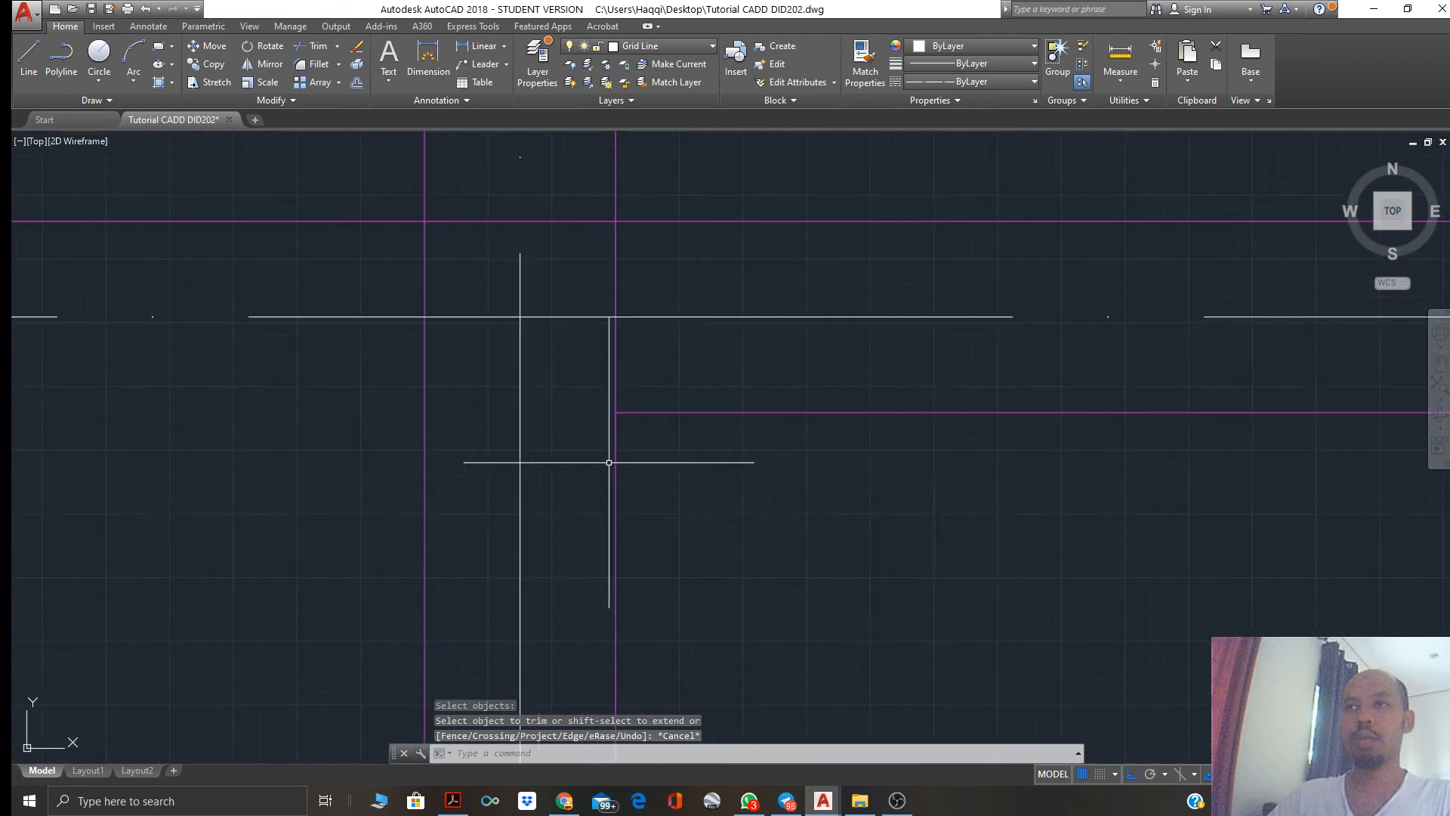
Trim the middle vertical wall's right face back to the middle horizontal wall's lower line, forming the inner corner
text(r)
key(Return)
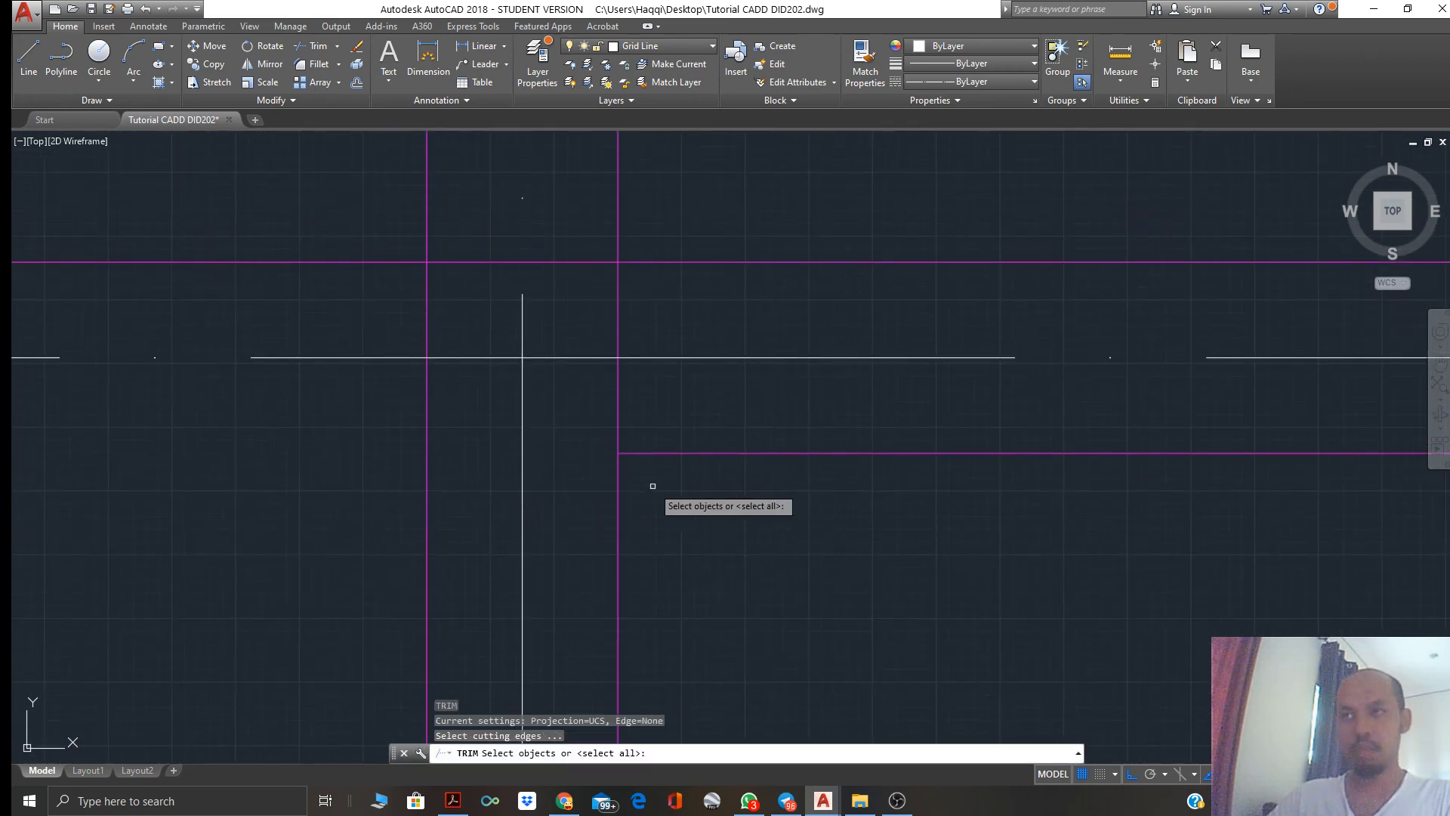
click(670, 492)
click(595, 410)
key(Return)
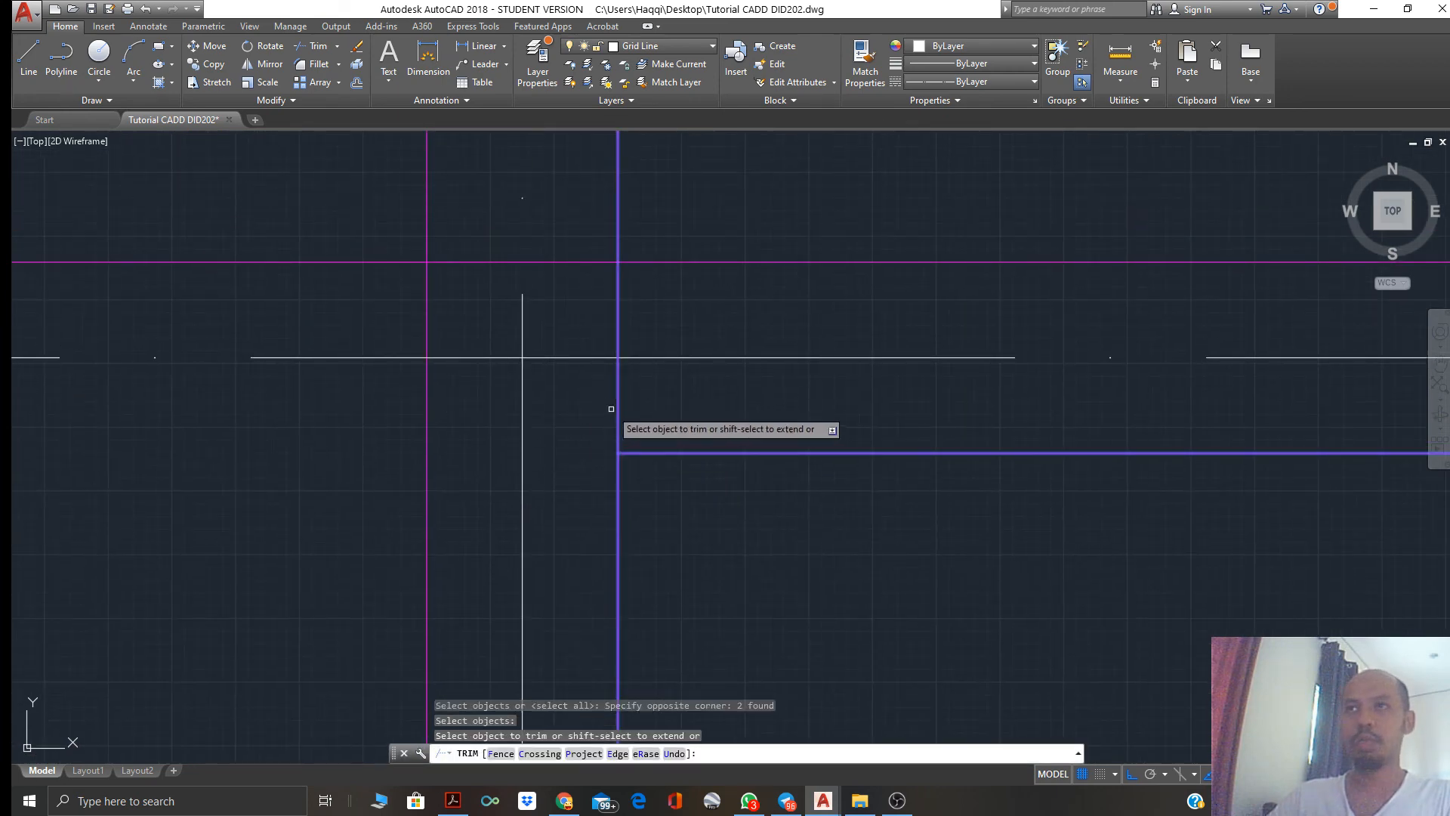
click(617, 412)
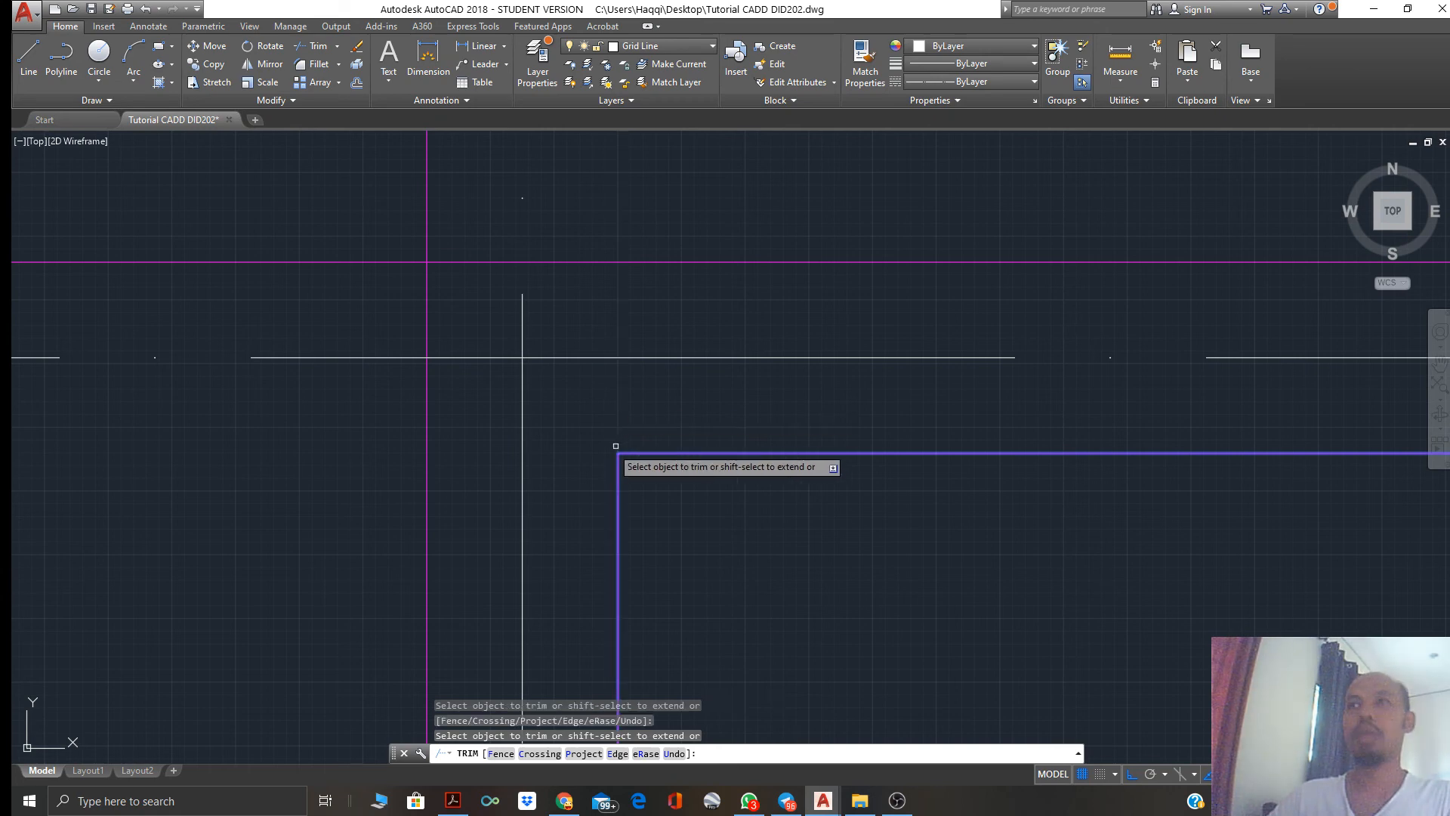
key(Escape)
key(Escape)
Trim the middle vertical wall's left face and the middle horizontal wall's upper line where they cross, forming the outer corner
middle_drag(534, 363, 615, 504)
text(t)
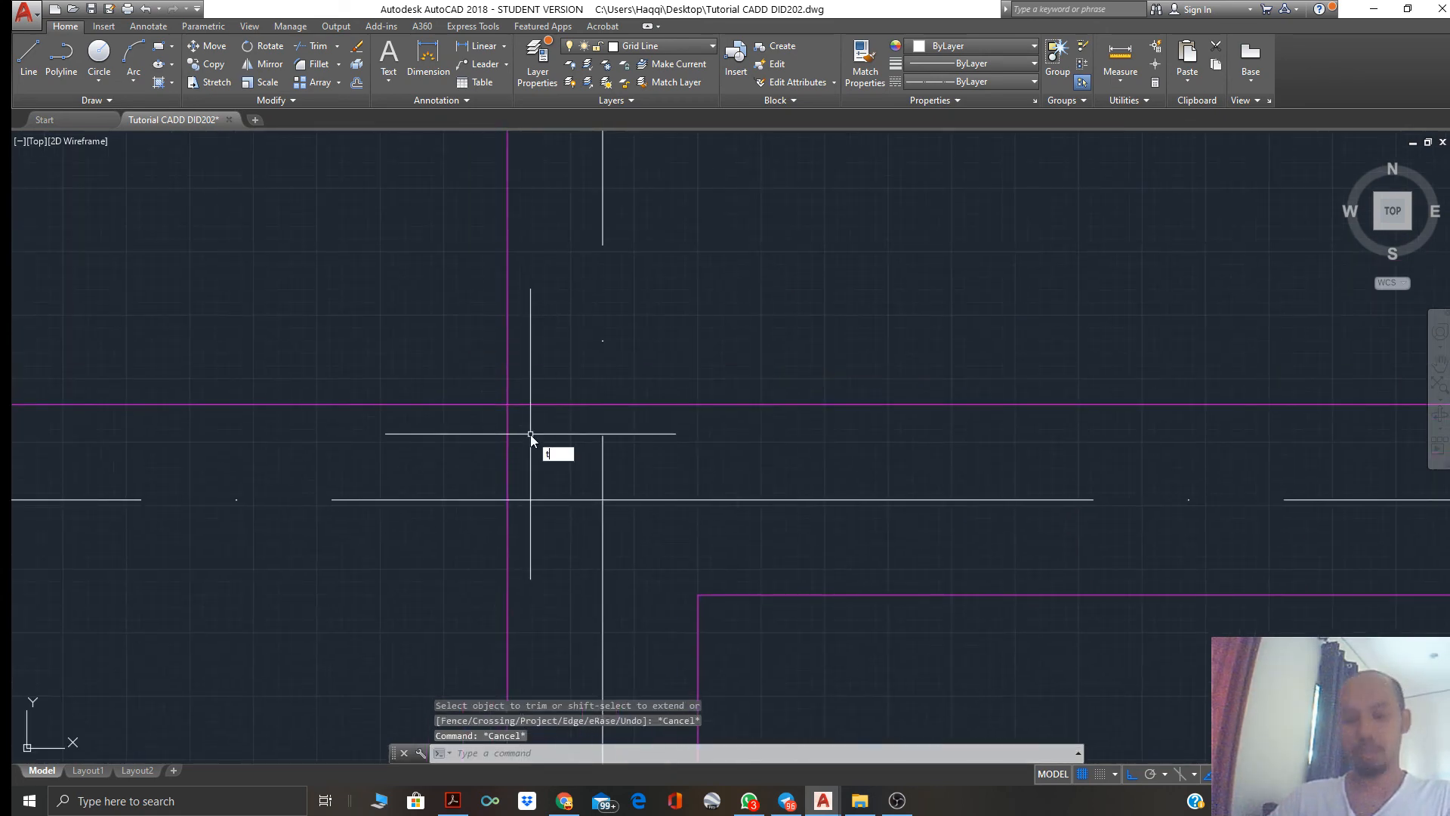
text(r)
key(Return)
click(538, 429)
click(475, 376)
key(Return)
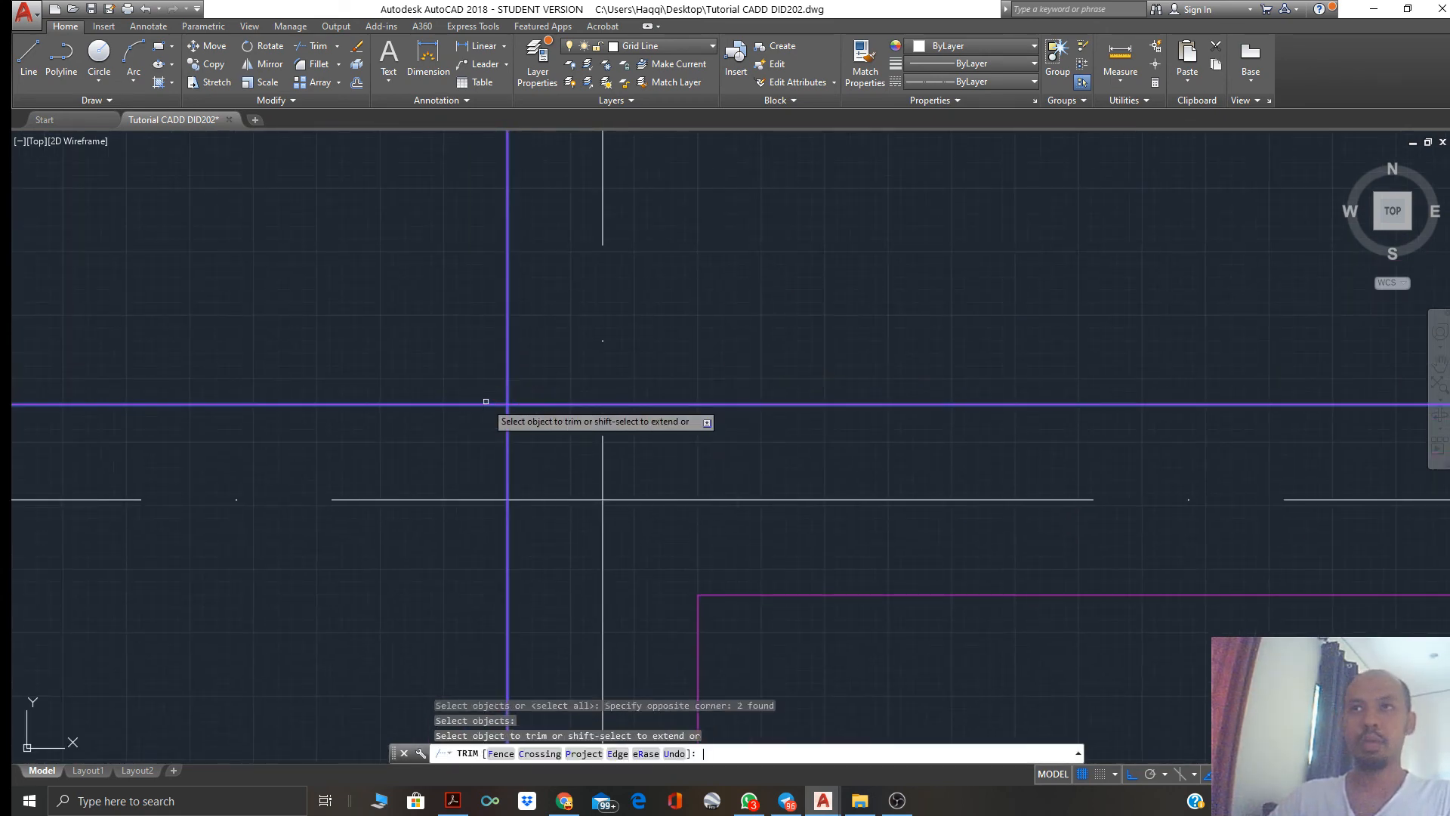
click(480, 402)
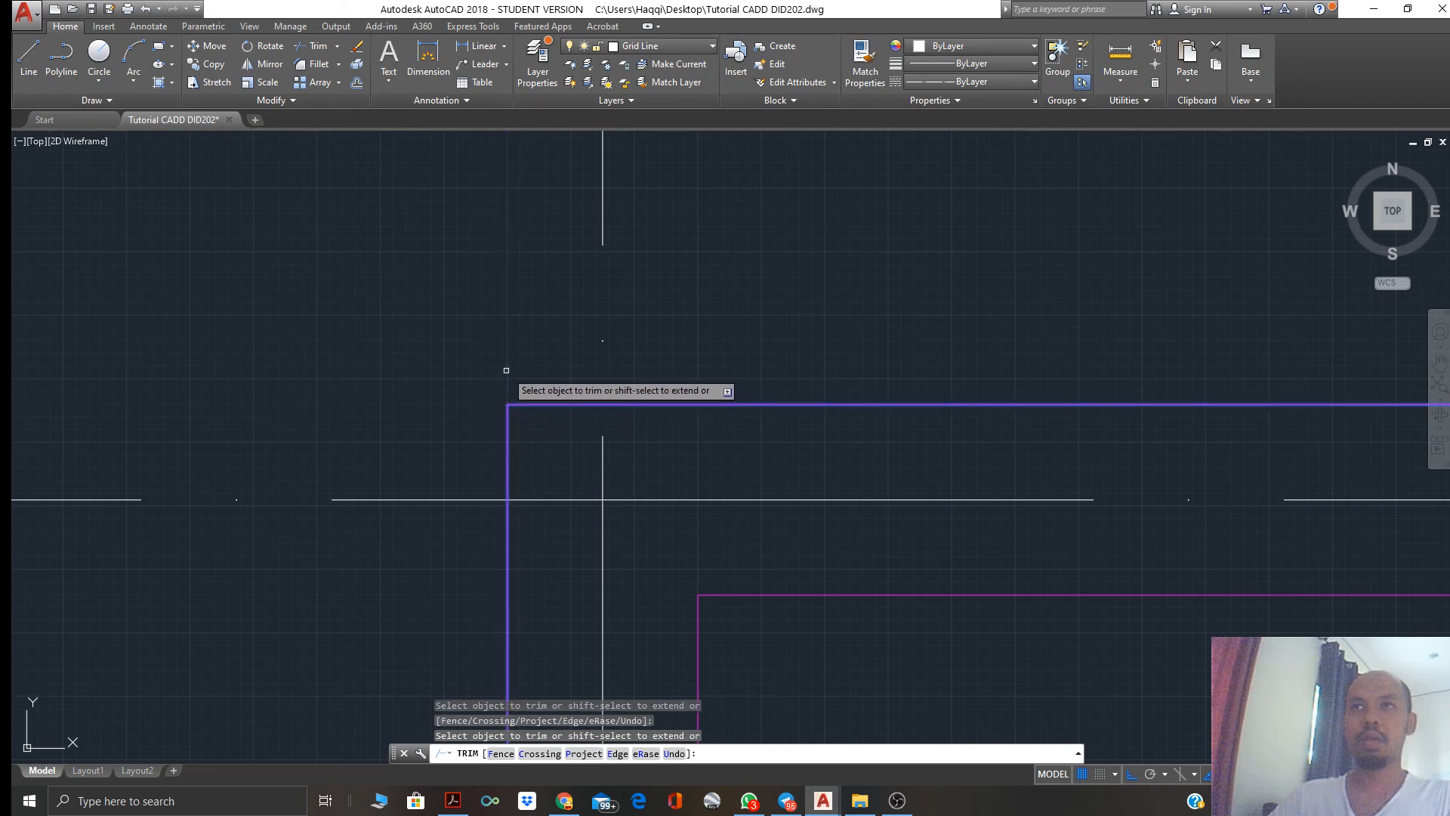
key(Escape)
Trim the inner wall lines at the plan's bottom-left corner so they end where they meet
scroll(576, 446, down, 5)
scroll(693, 432, up, 4)
scroll(695, 433, up, 2)
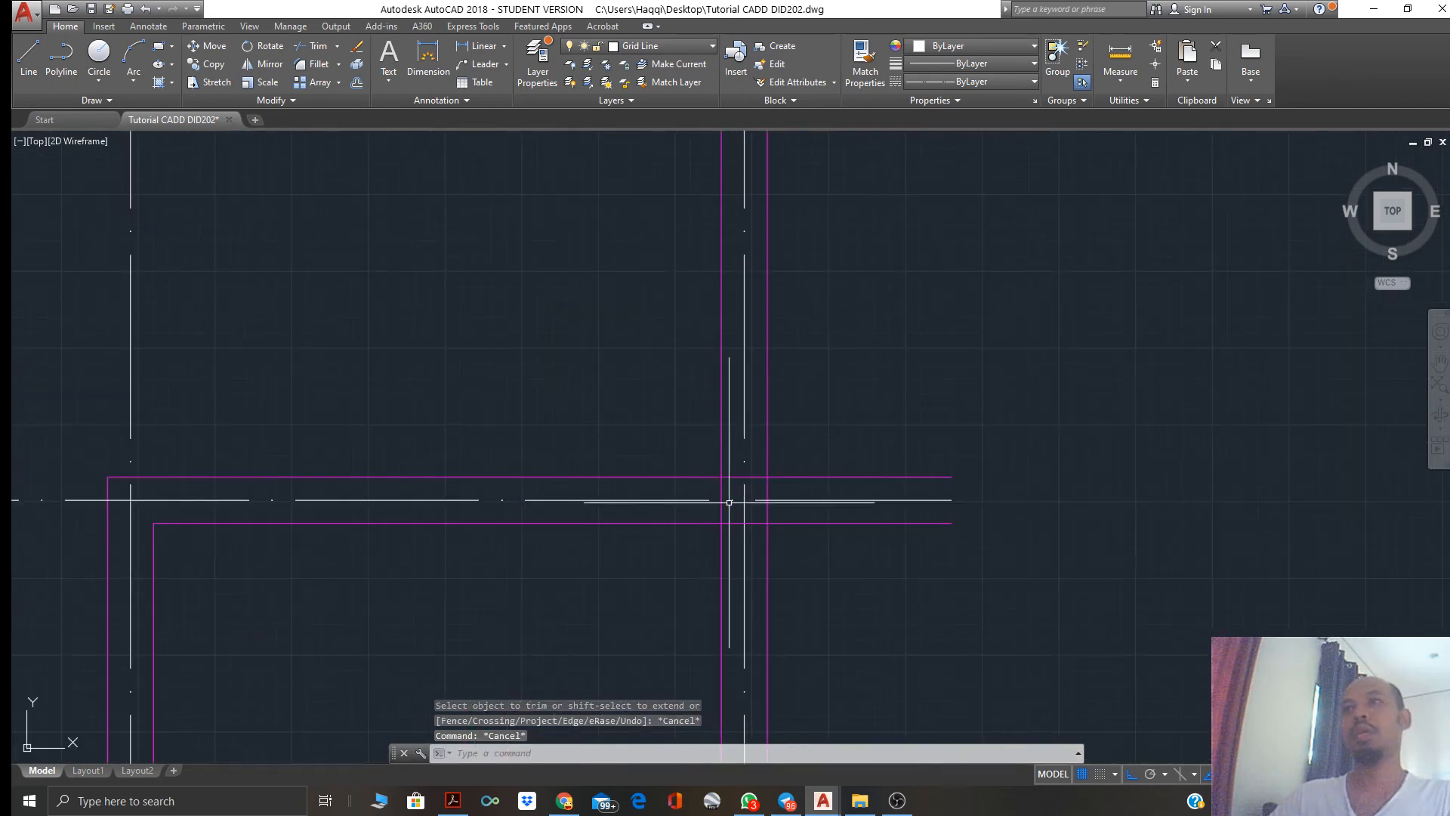
middle_drag(732, 501, 605, 514)
scroll(605, 515, down, 3)
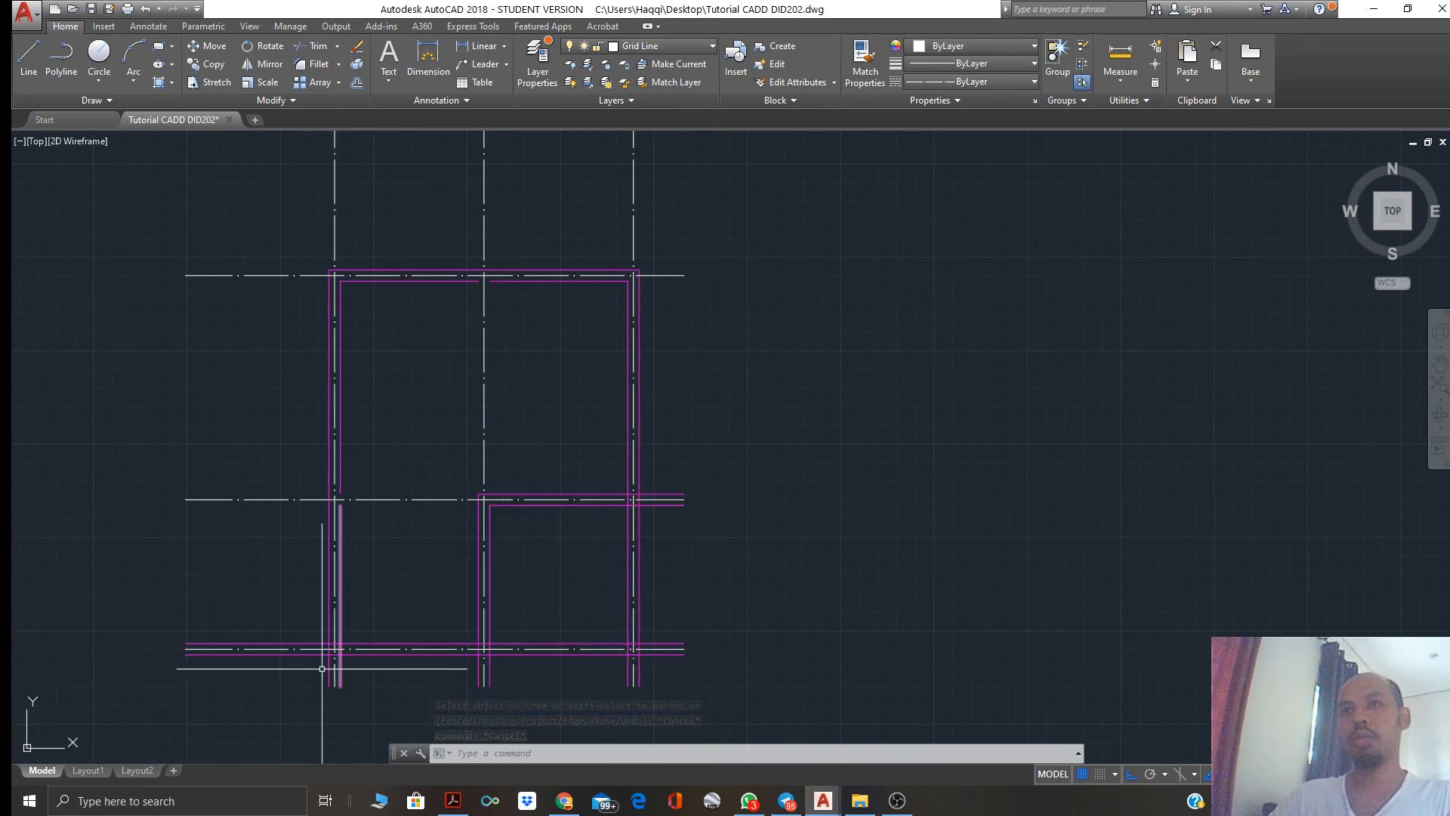
scroll(328, 656, up, 6)
middle_drag(344, 620, 381, 584)
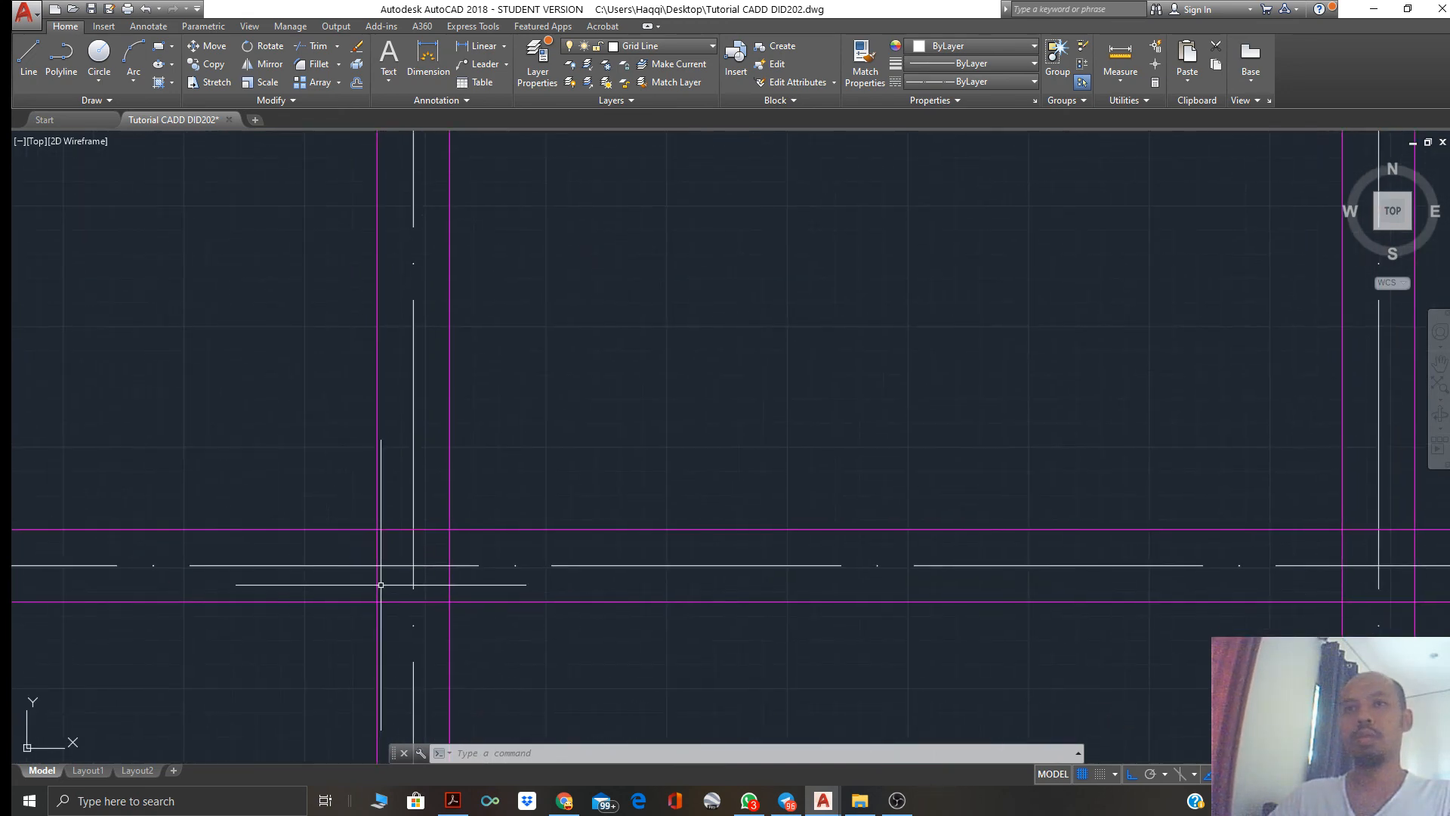
text(tr)
key(Return)
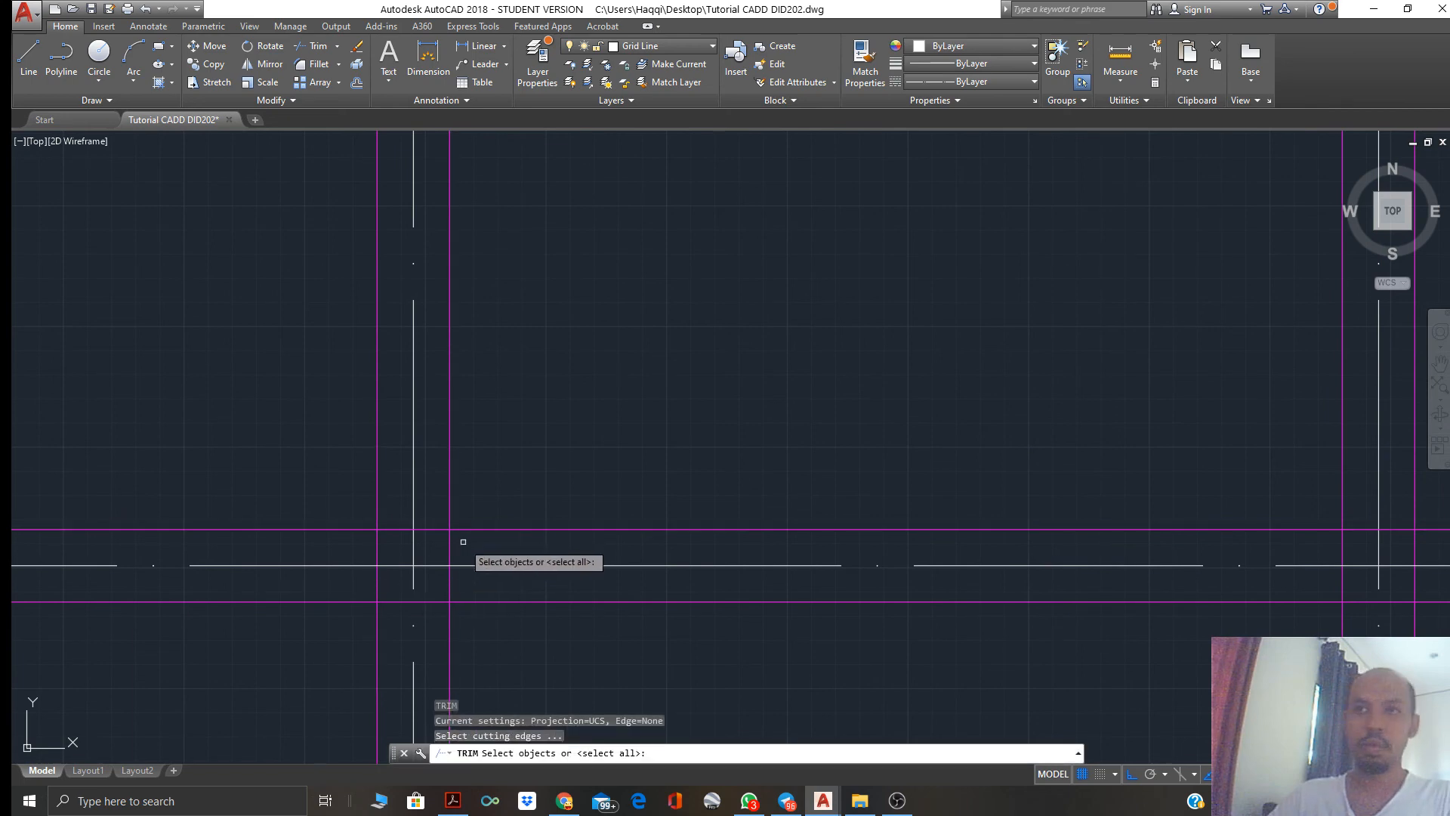
click(464, 541)
click(428, 512)
key(Return)
click(437, 529)
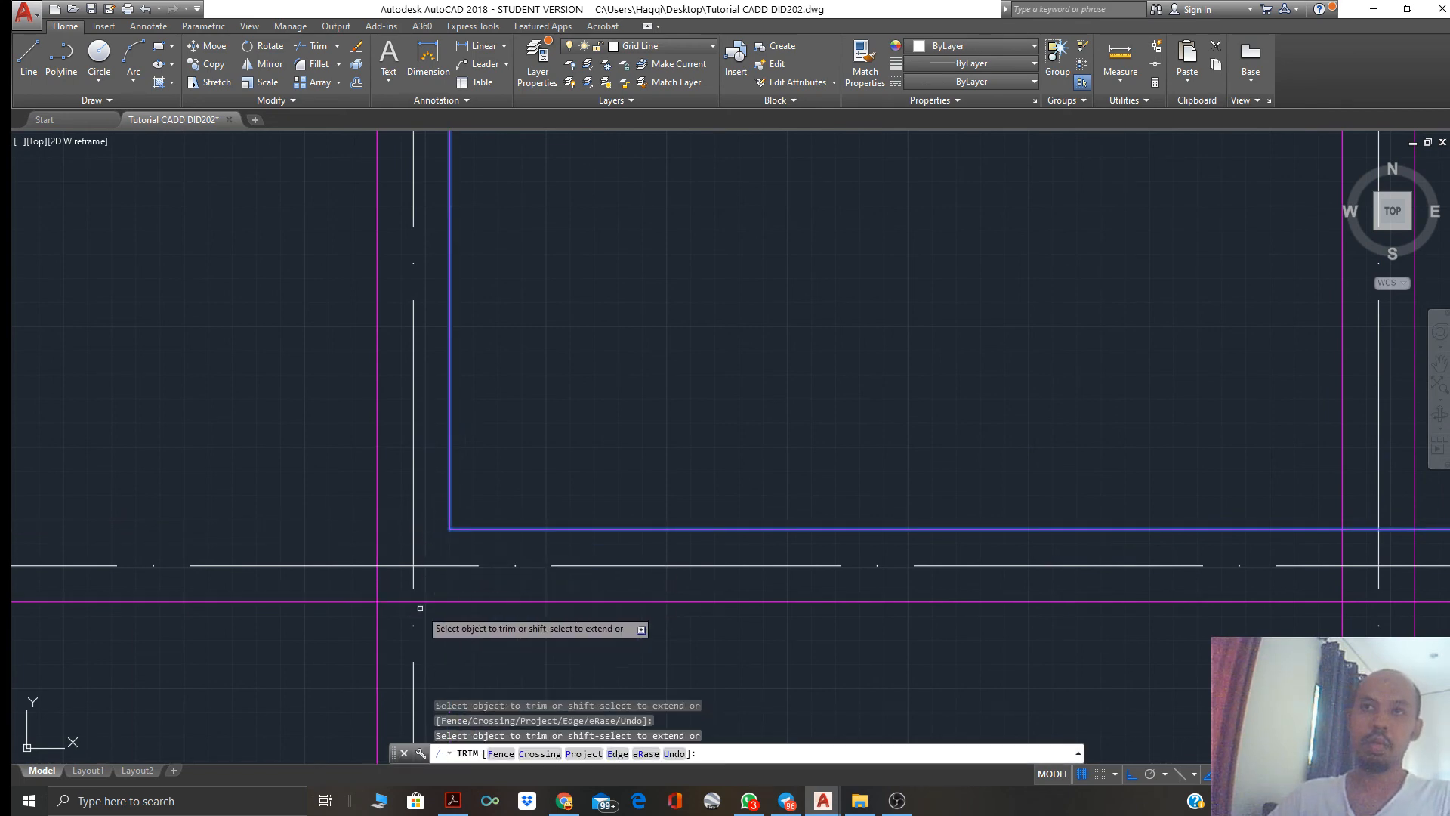
key(Escape)
Trim the outer wall lines at the plan's bottom-left corner, removing both overhangs beyond their intersection
text(tr)
key(Return)
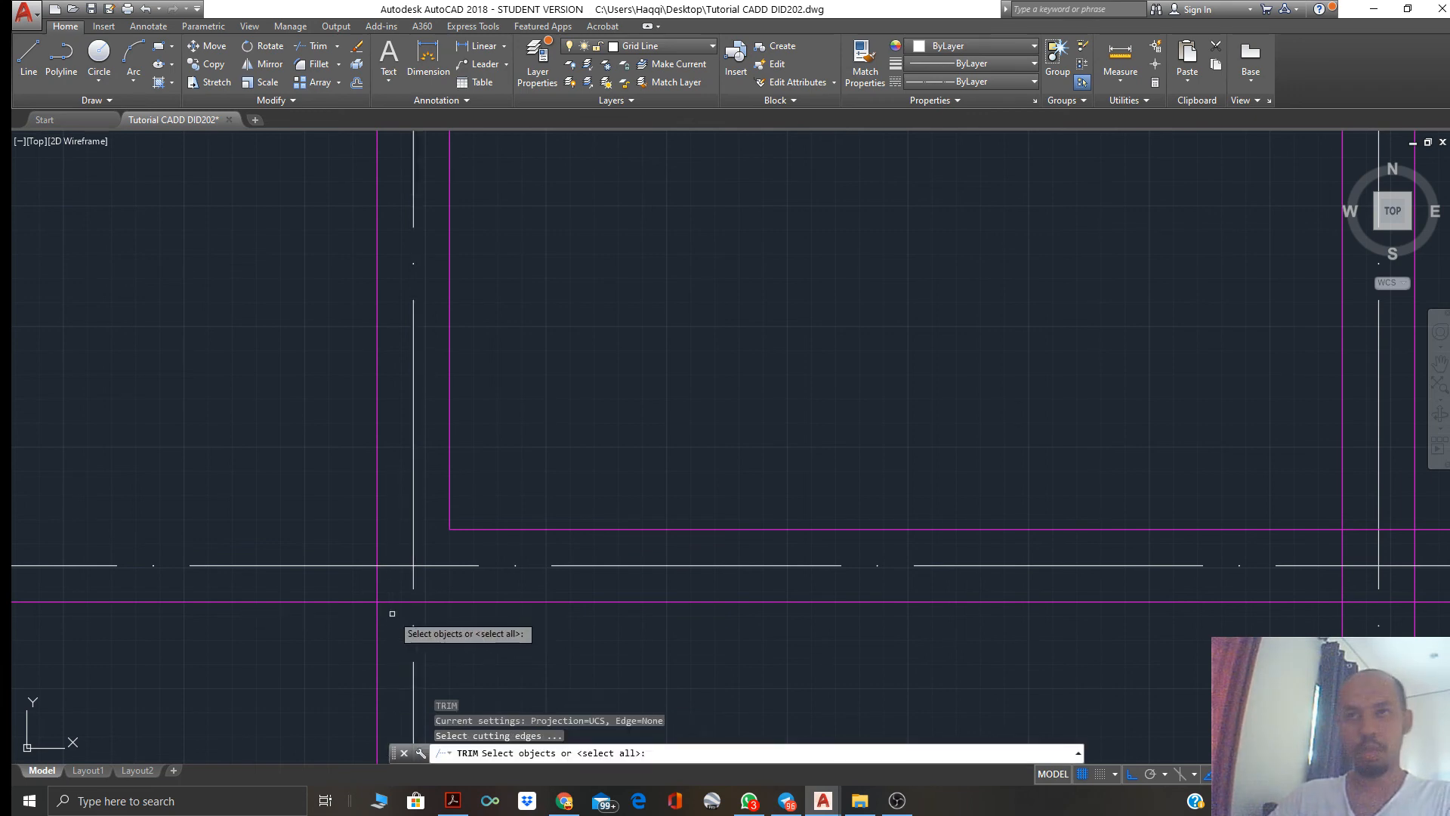
click(392, 613)
click(360, 585)
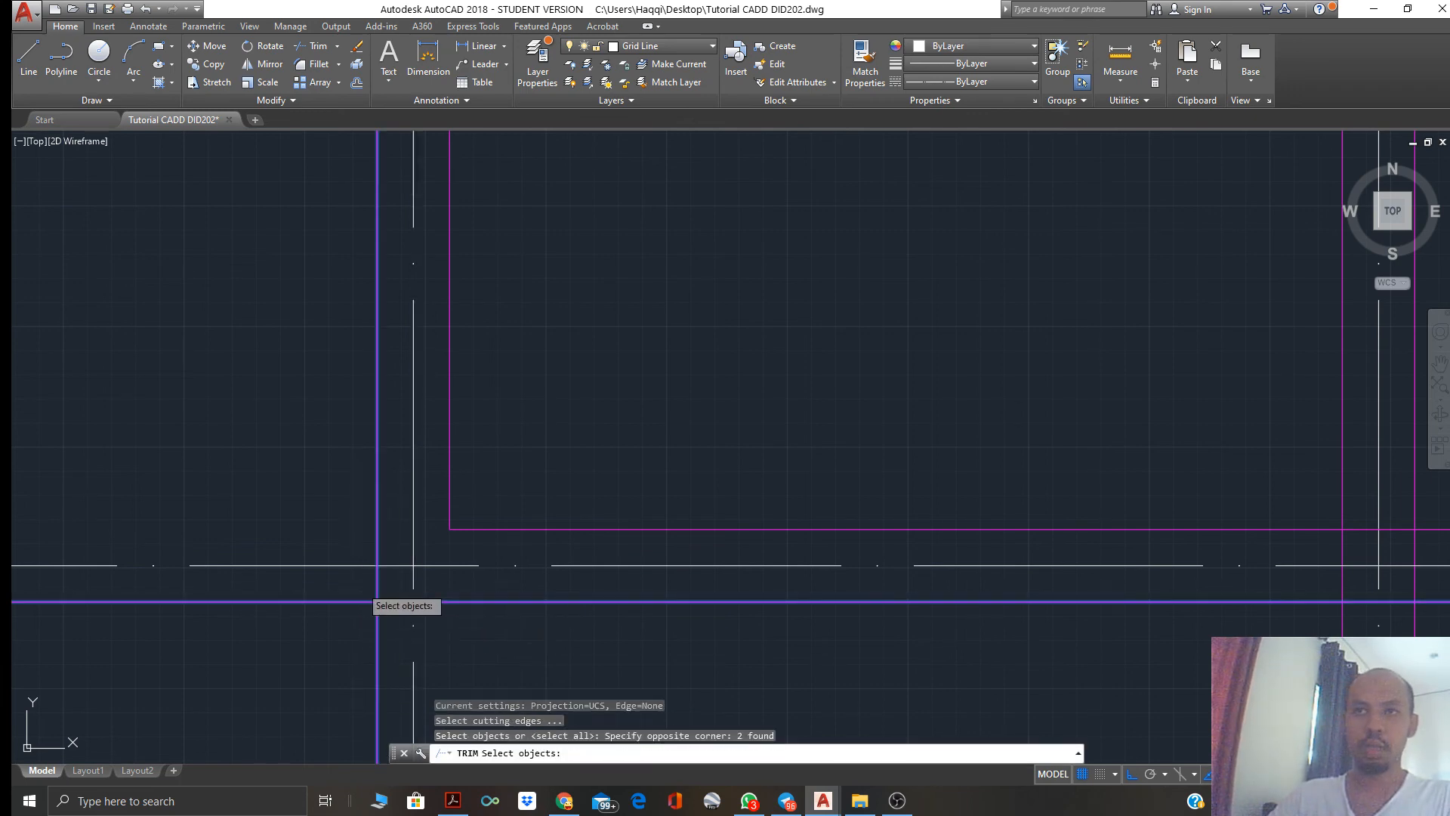
key(Return)
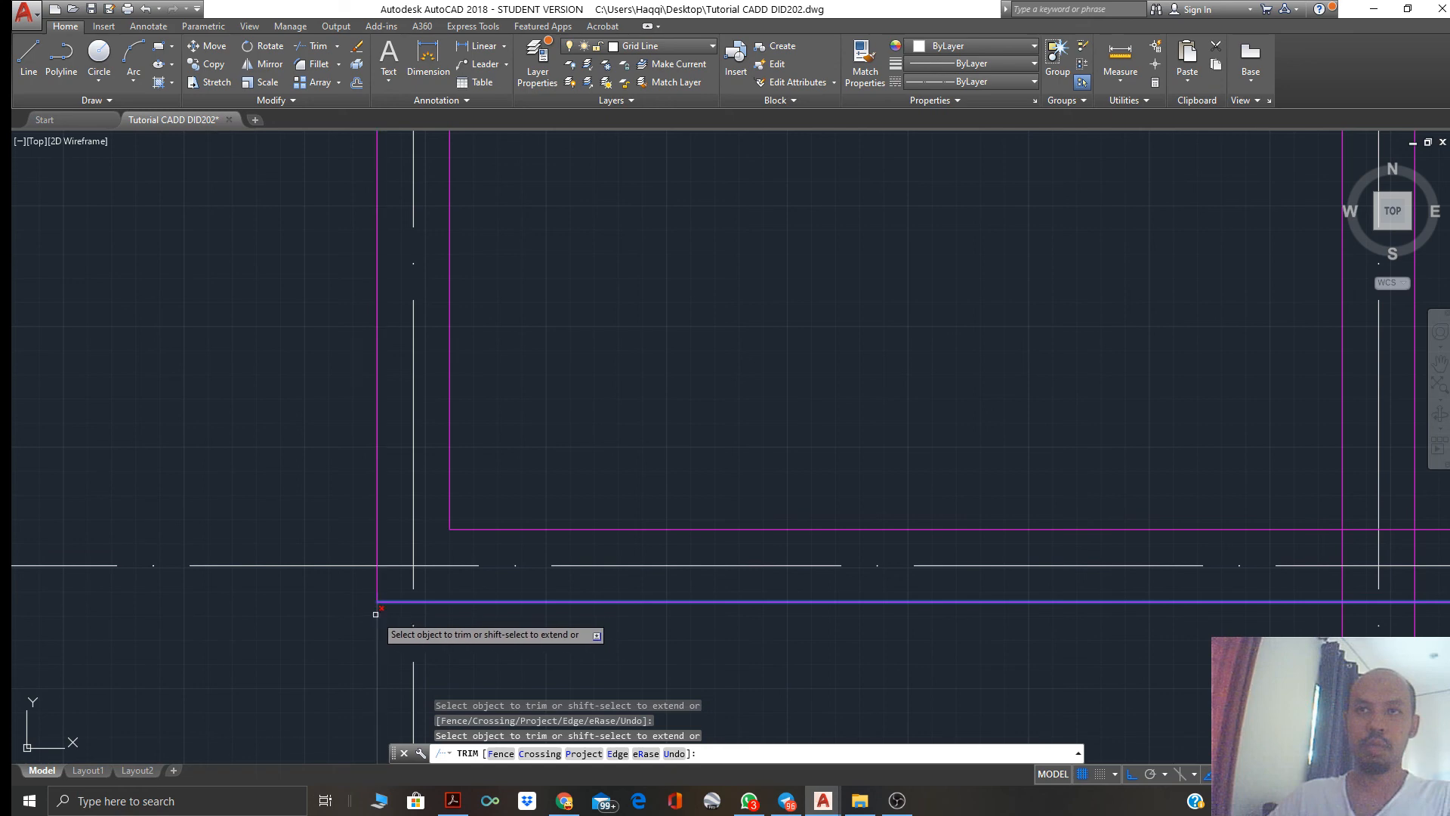
key(Return)
scroll(528, 570, down, 3)
key(Escape)
Trim the middle vertical wall into the bottom wall's inner line, opening the junction and removing the wall lines below it
middle_drag(675, 595, 523, 618)
scroll(593, 601, up, 2)
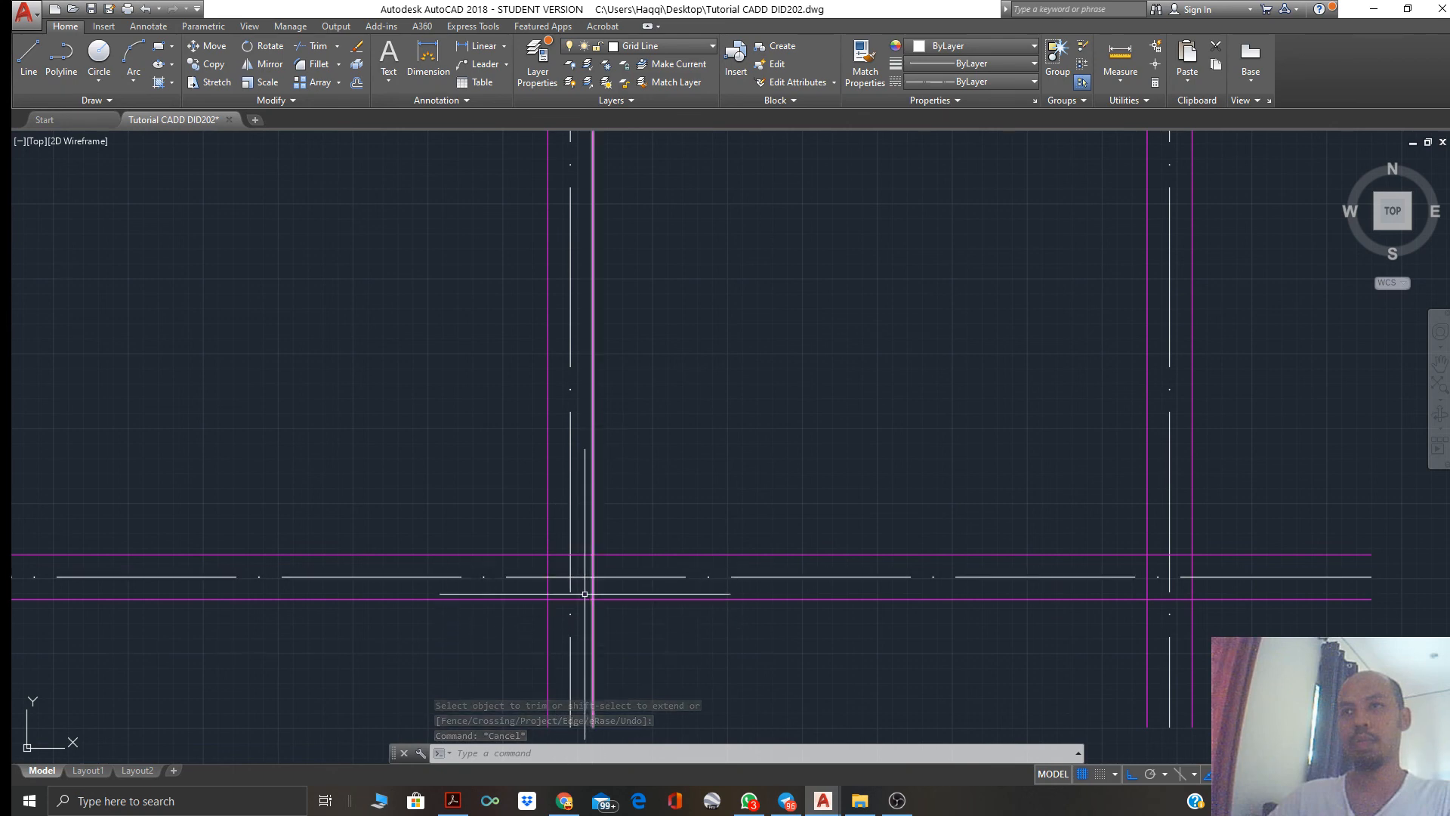
key(Return)
scroll(604, 562, up, 3)
click(600, 563)
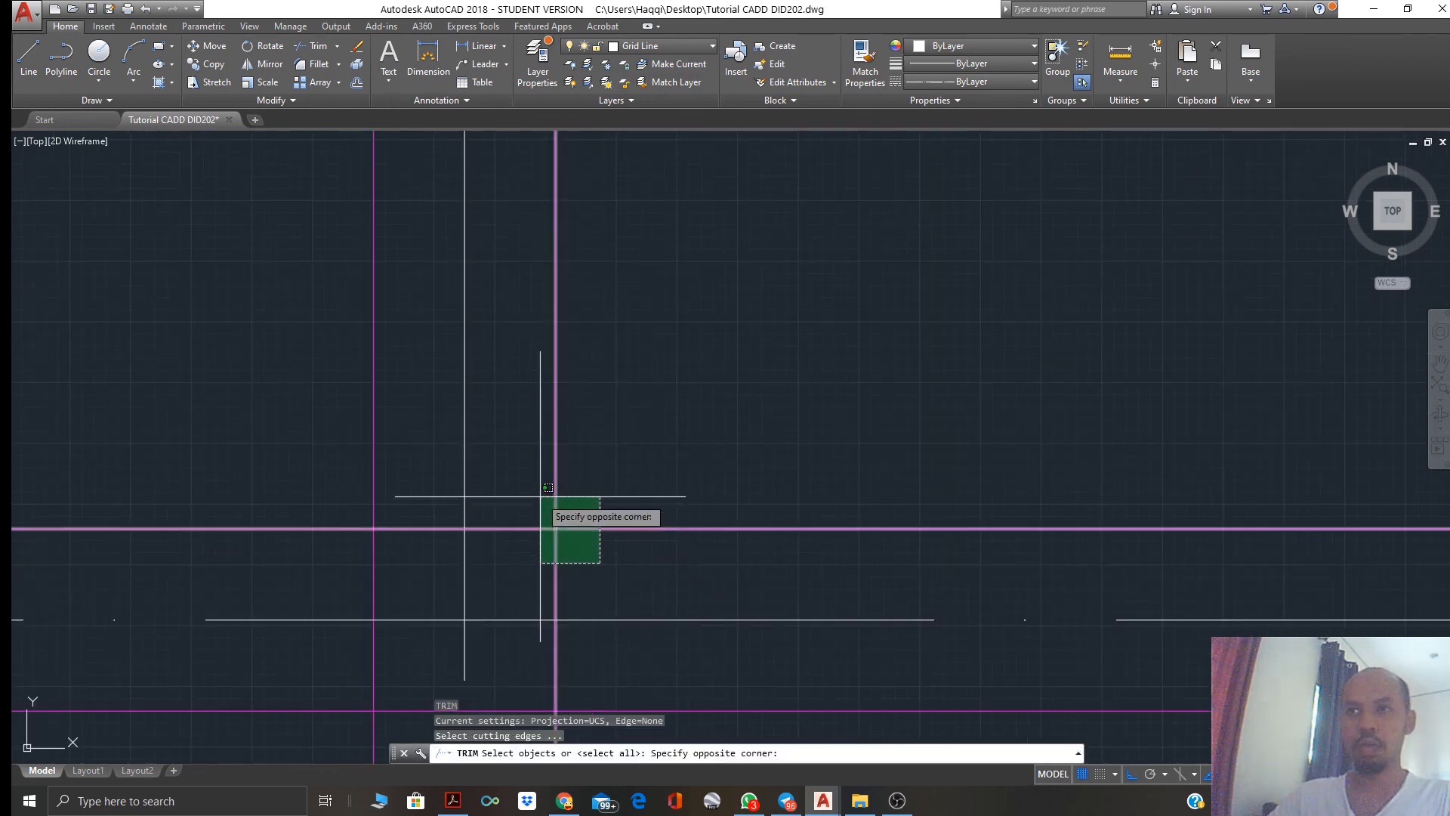
click(548, 488)
click(413, 542)
click(358, 495)
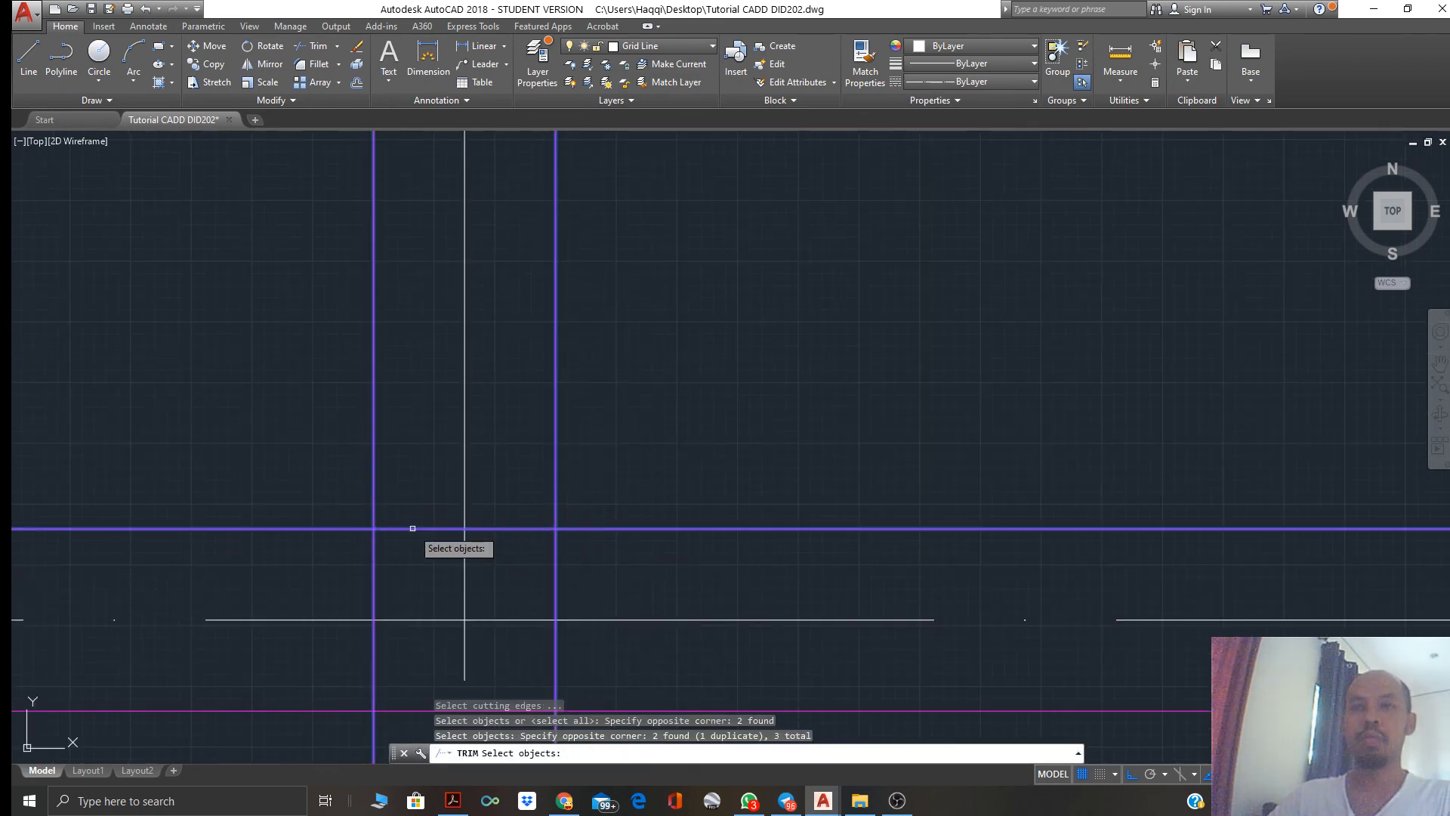
key(Return)
click(373, 552)
click(398, 529)
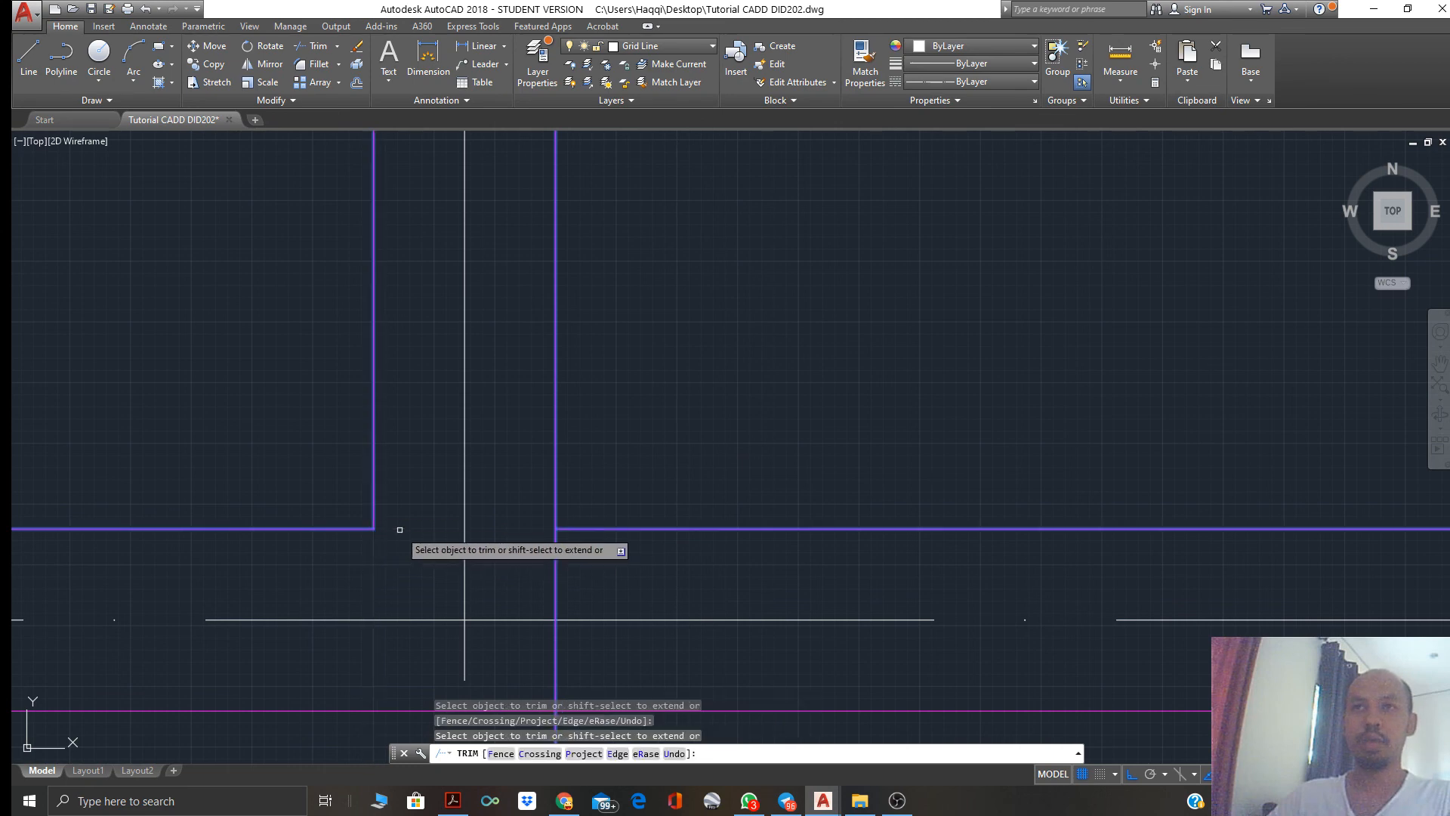
key(Return)
Trim the inner wall lines at the plan's bottom-right corner so they end where they meet
scroll(541, 592, down, 4)
middle_drag(690, 605, 618, 612)
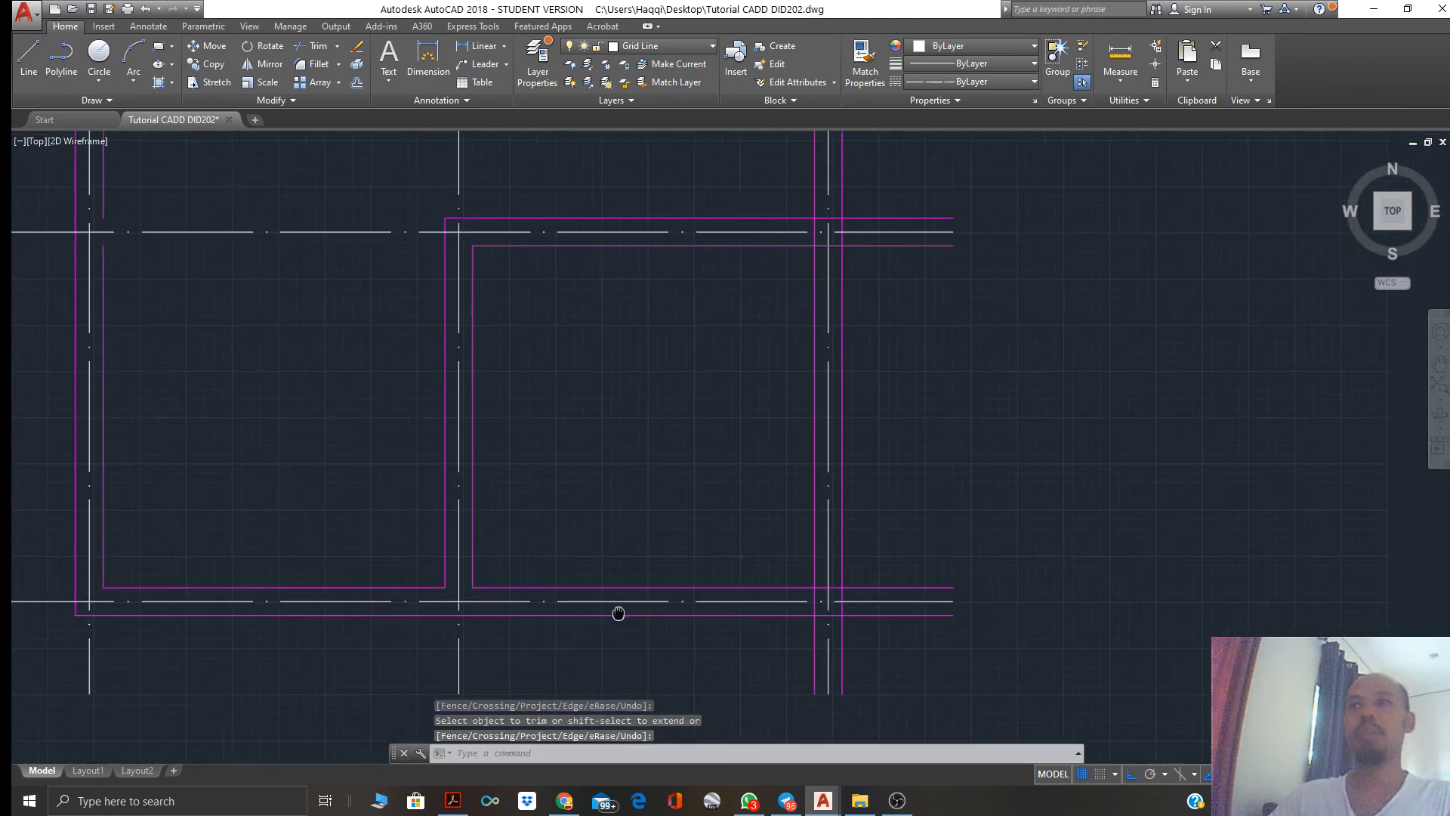
scroll(803, 589, up, 2)
middle_drag(858, 620, 733, 575)
text(ts or)
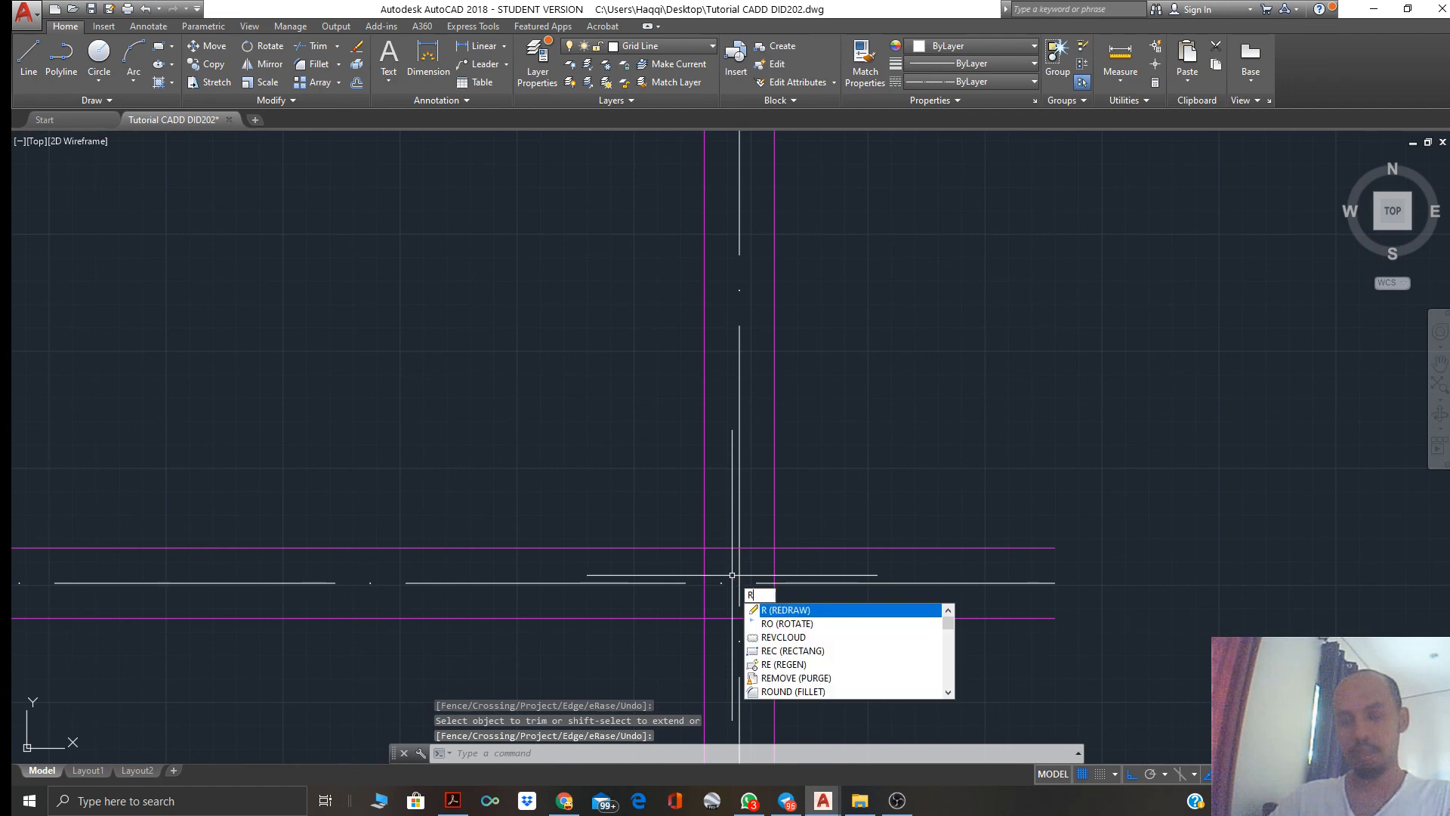
key(Return)
click(716, 560)
click(682, 523)
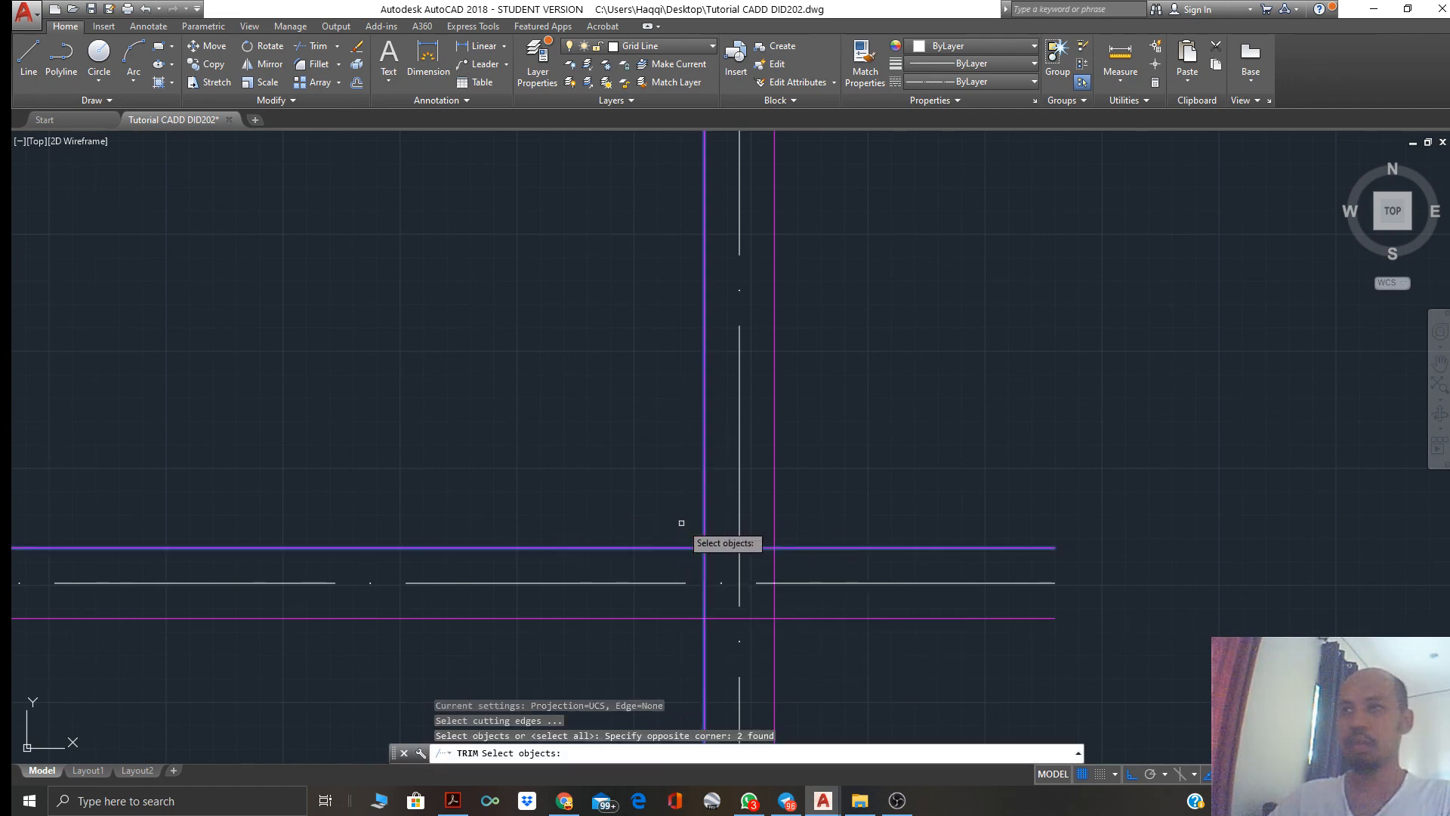
click(704, 565)
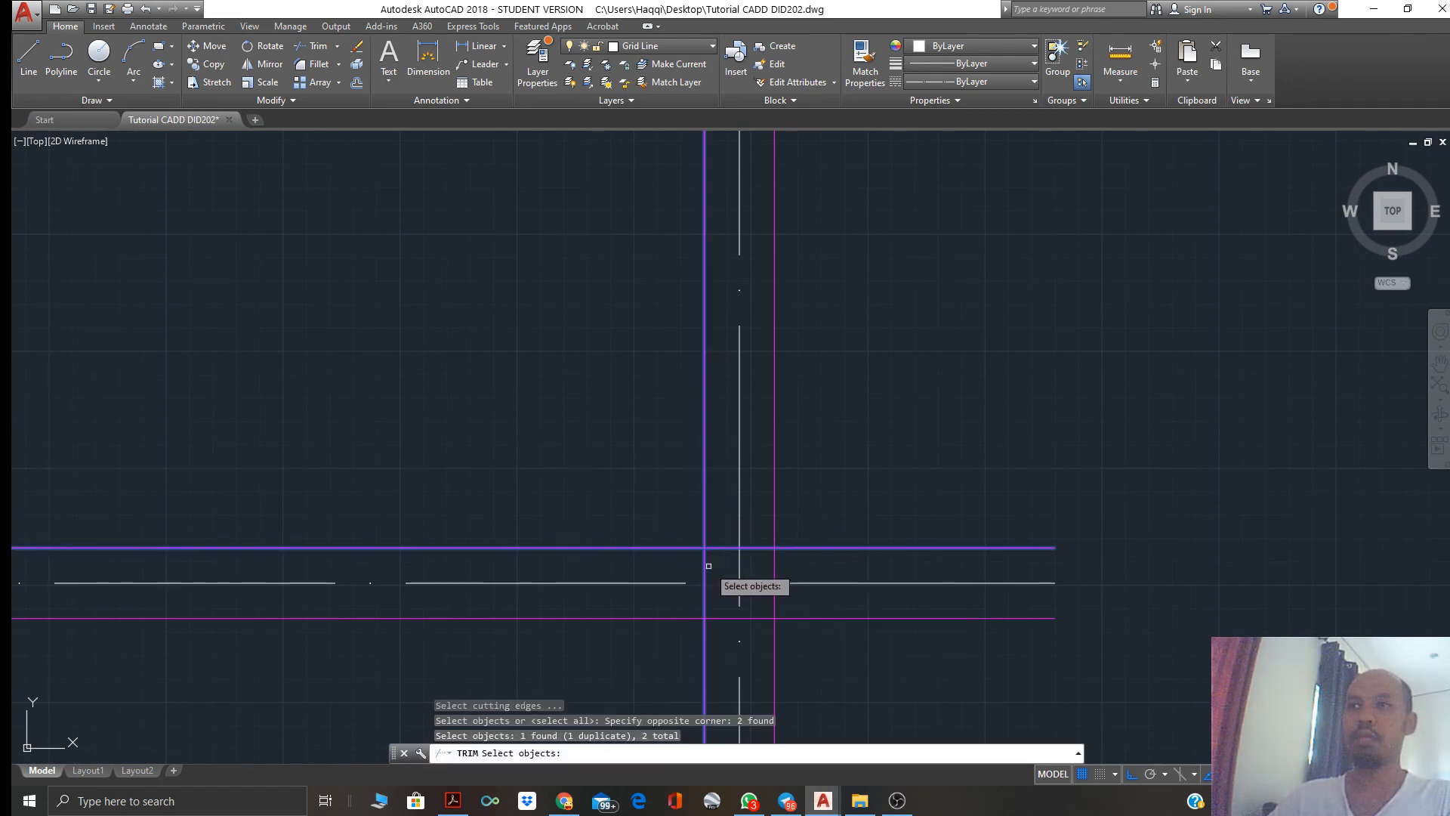
key(Return)
click(705, 561)
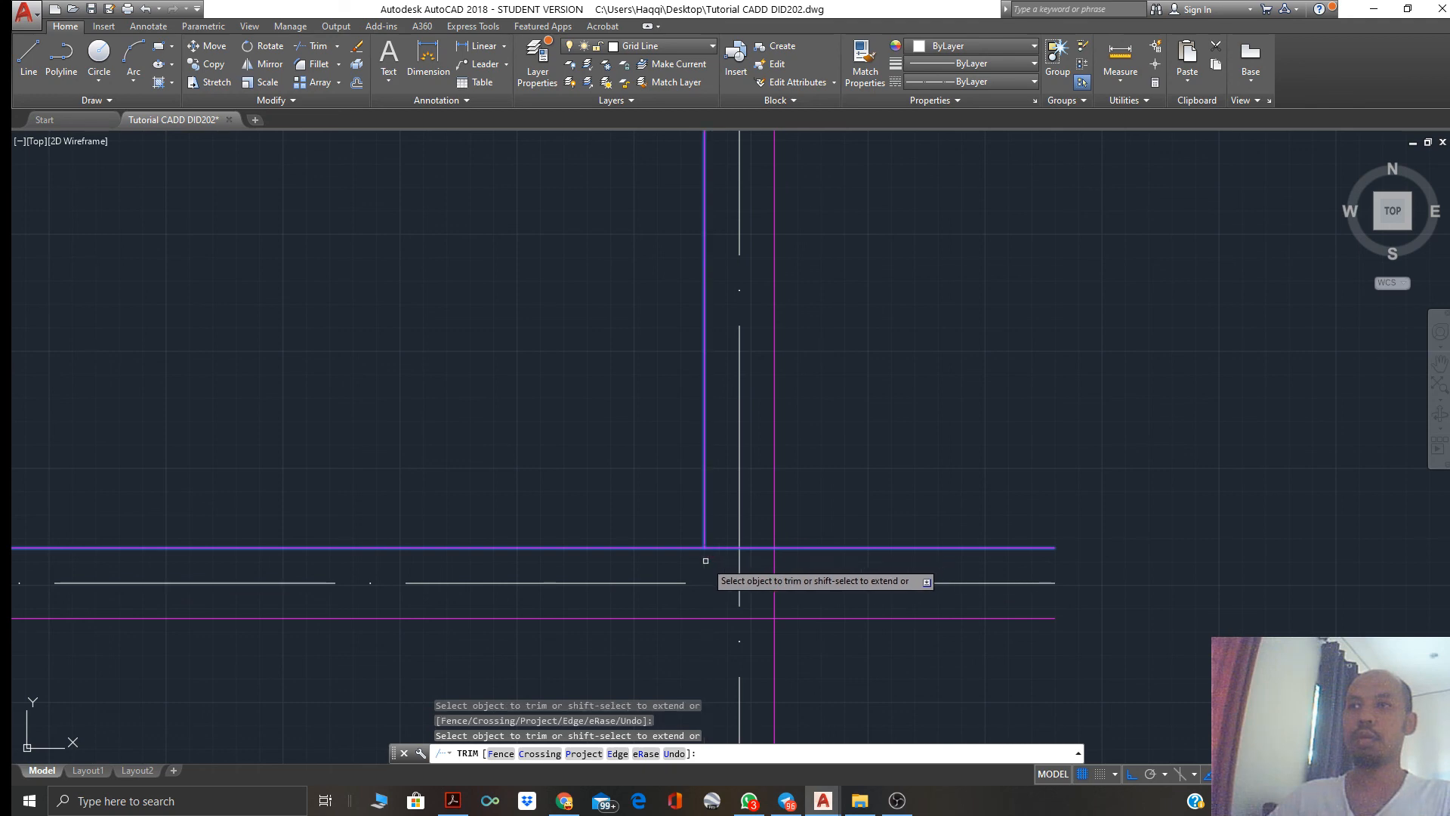
click(720, 550)
key(Return)
Try to trim the bottom-right outer corner with all objects as cutting edges, and undo the trim
key(Return)
key(Return)
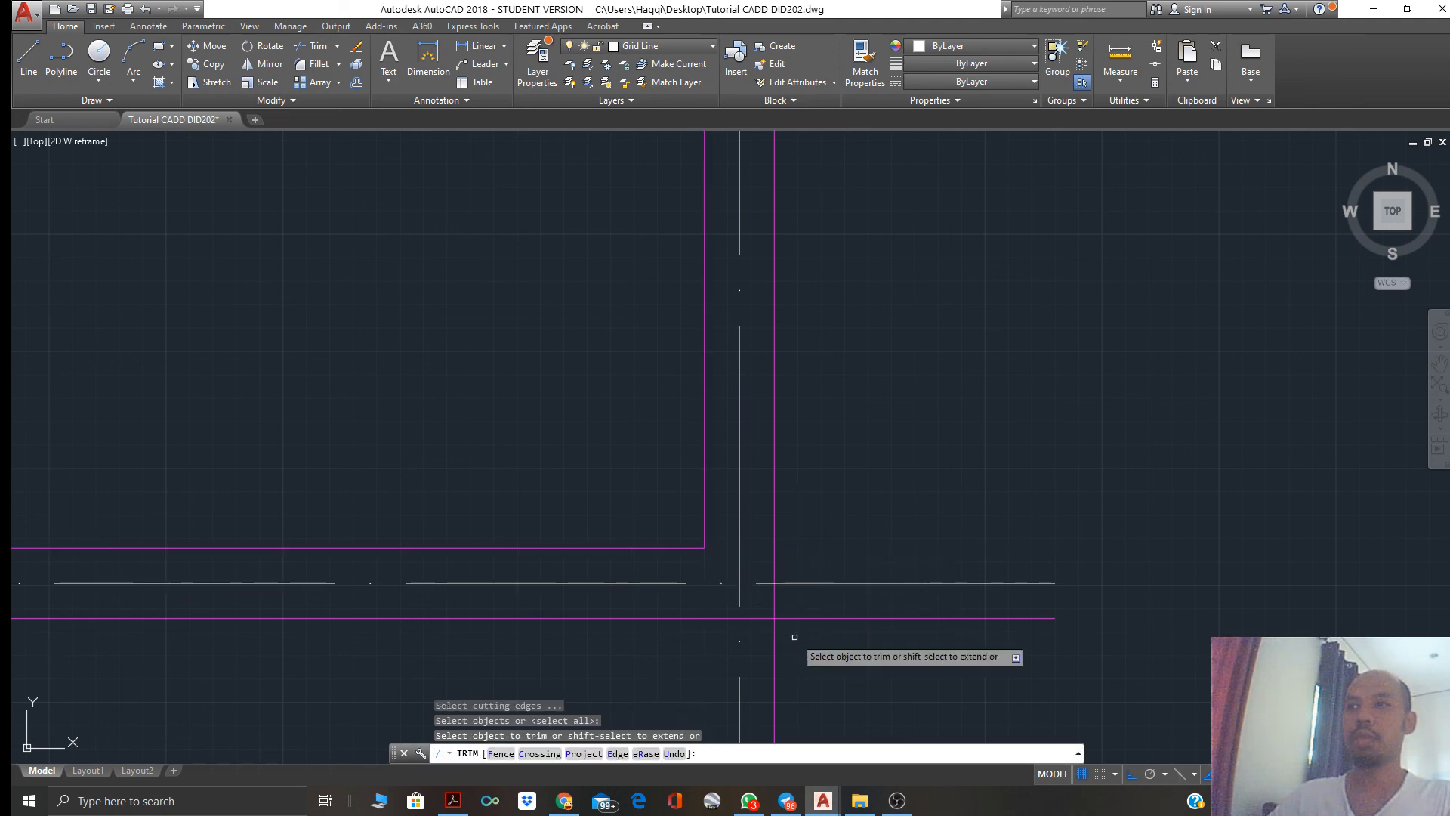
click(795, 637)
click(768, 612)
key(Escape)
key(Escape)
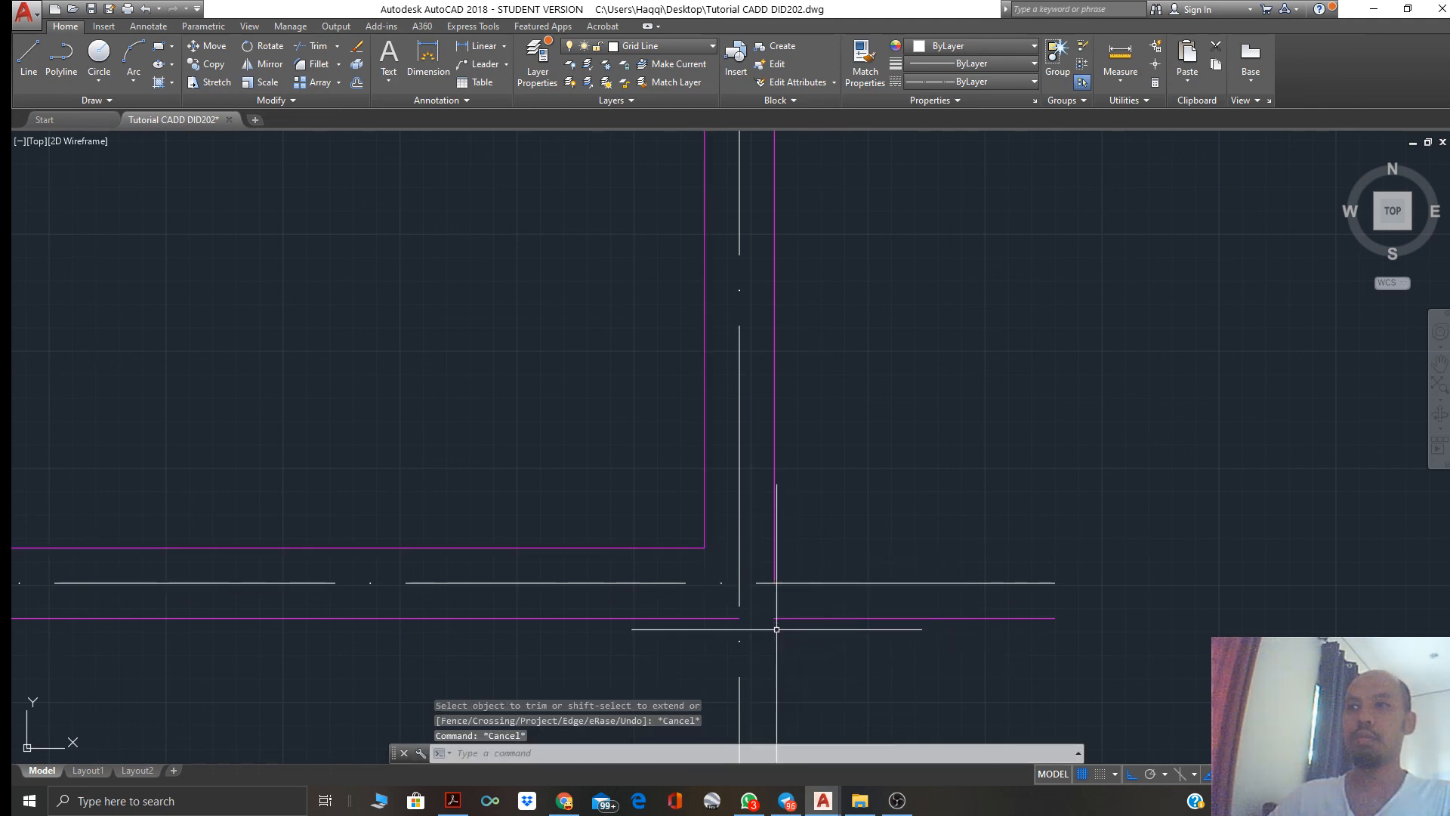
text(u)
key(Return)
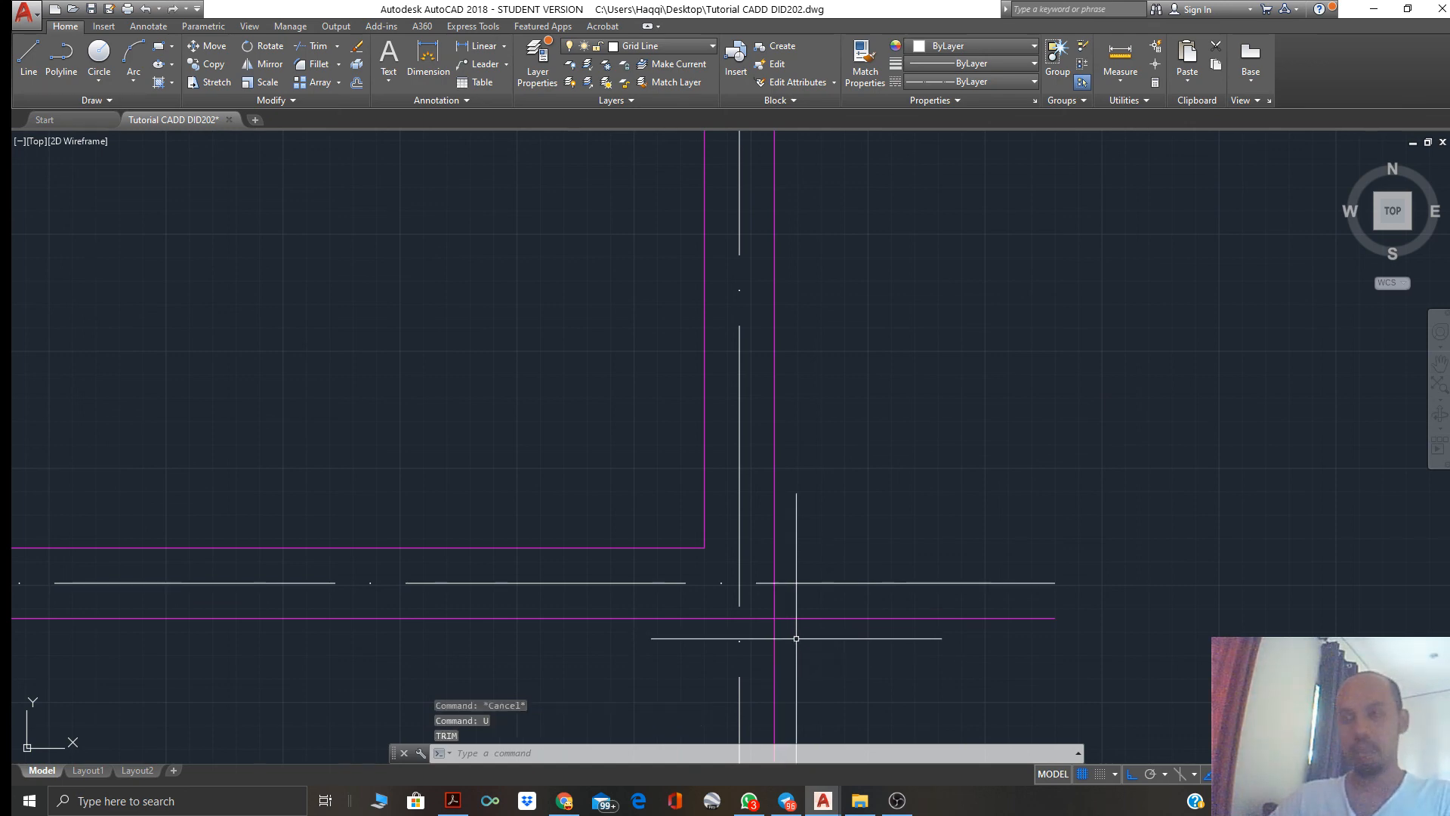
Trim the outer wall lines at the plan's bottom-right corner, using only those two lines as cutting edges
text(tr)
key(Return)
click(797, 638)
click(761, 608)
key(Return)
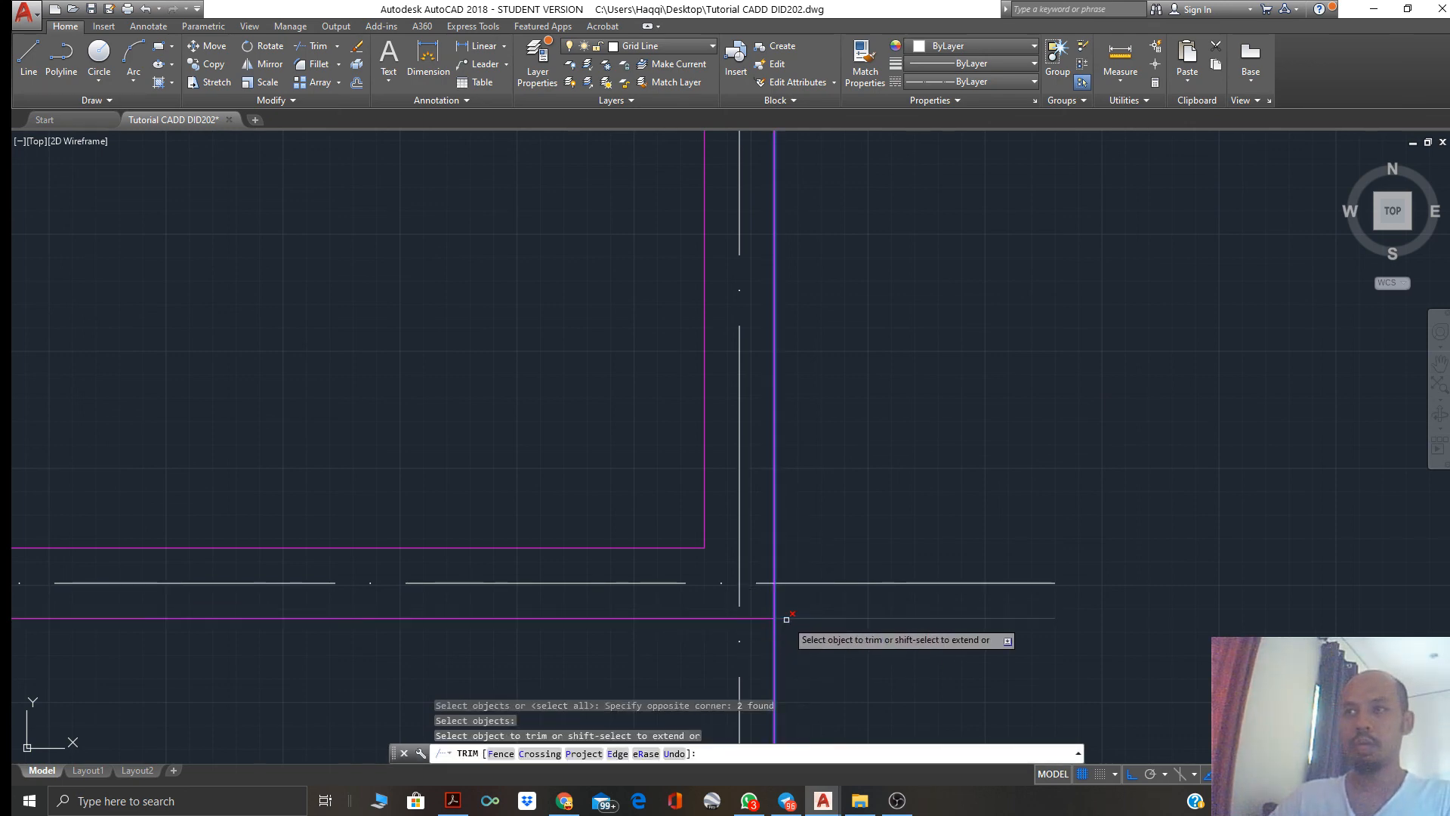
click(787, 619)
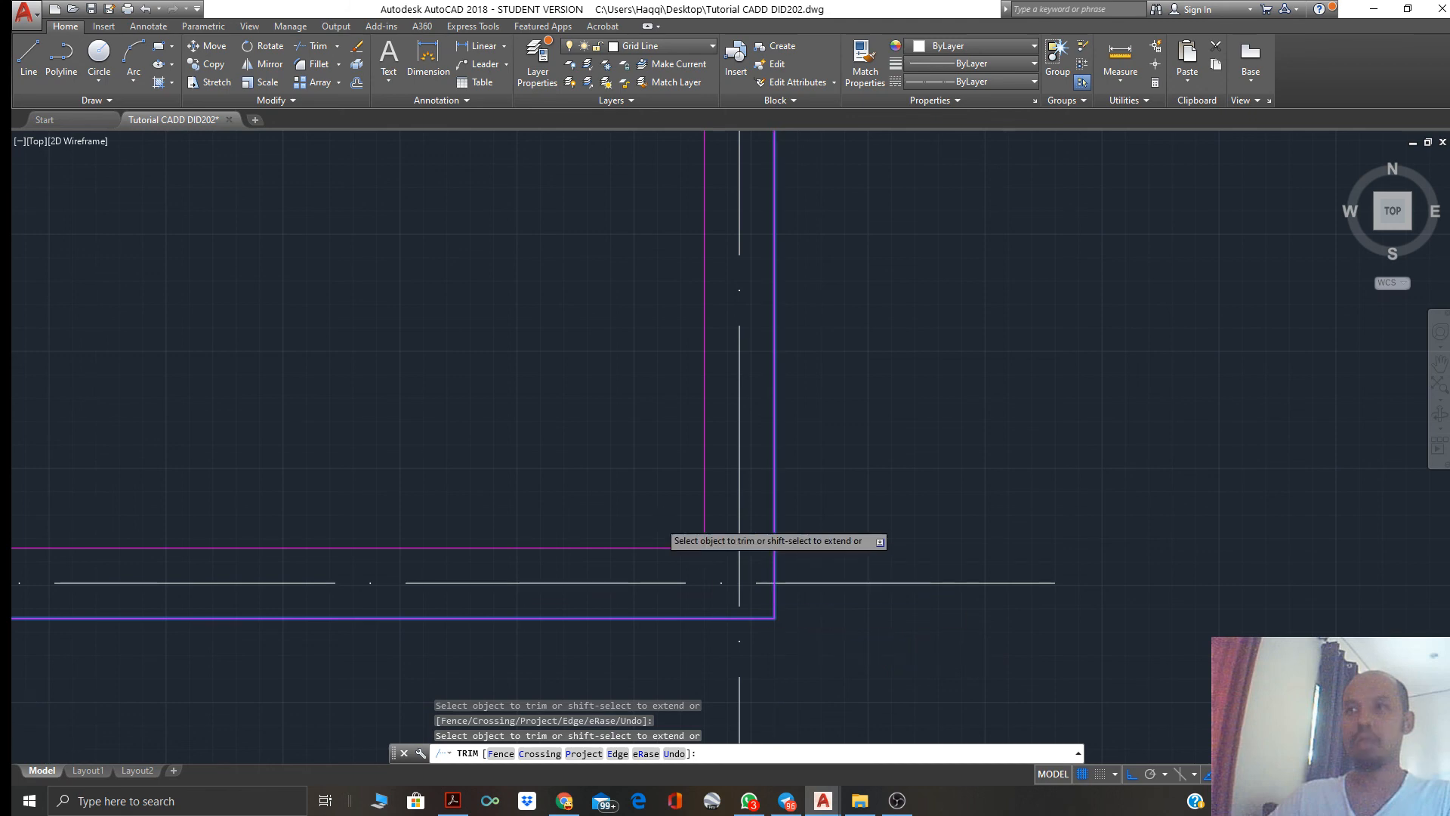
scroll(689, 506, down, 5)
key(Escape)
Trim the middle horizontal wall into the right outer wall's inner face, opening the junction and removing the wall lines right of it
scroll(689, 505, up, 8)
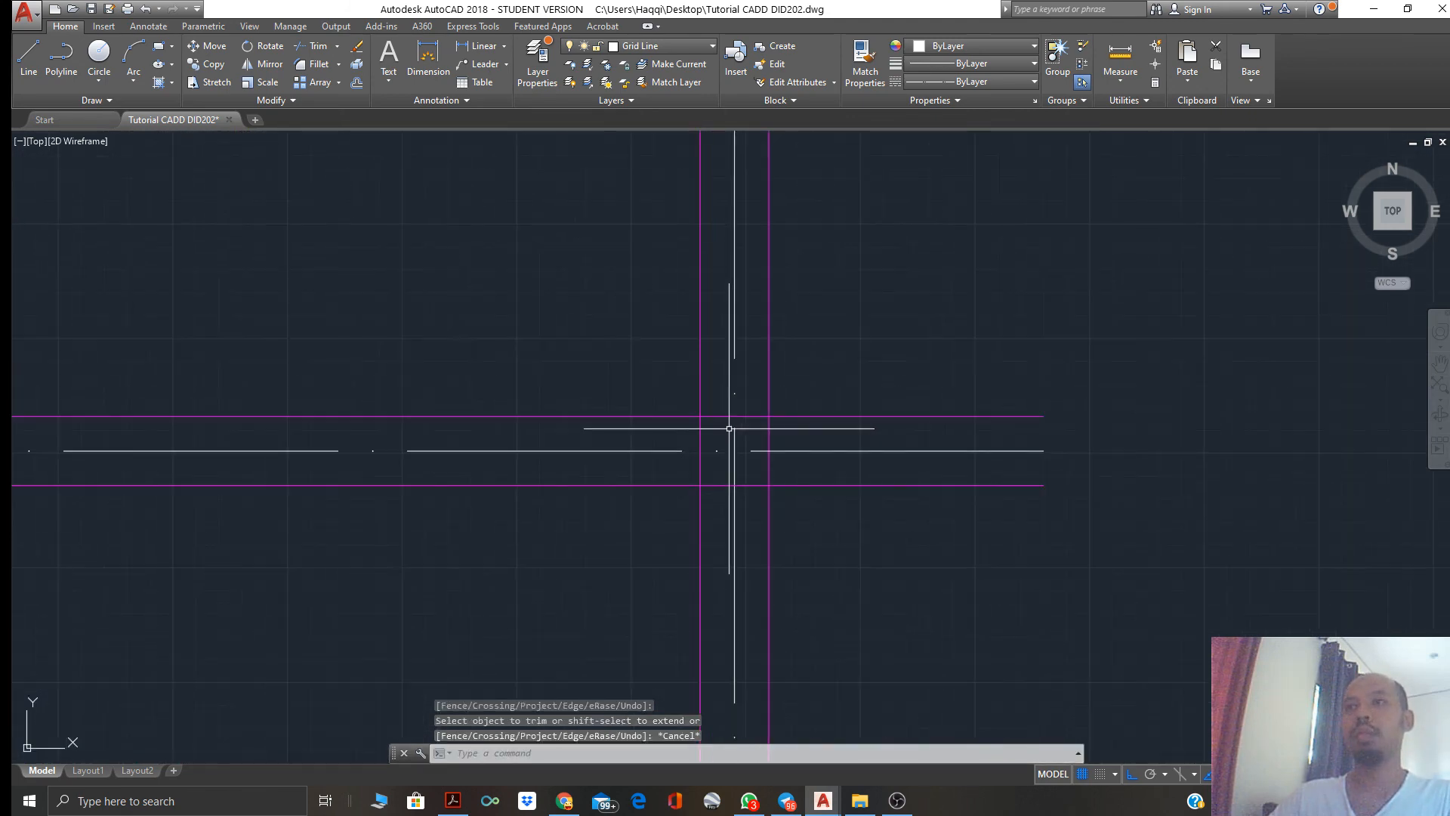
text(tr)
key(Return)
click(718, 497)
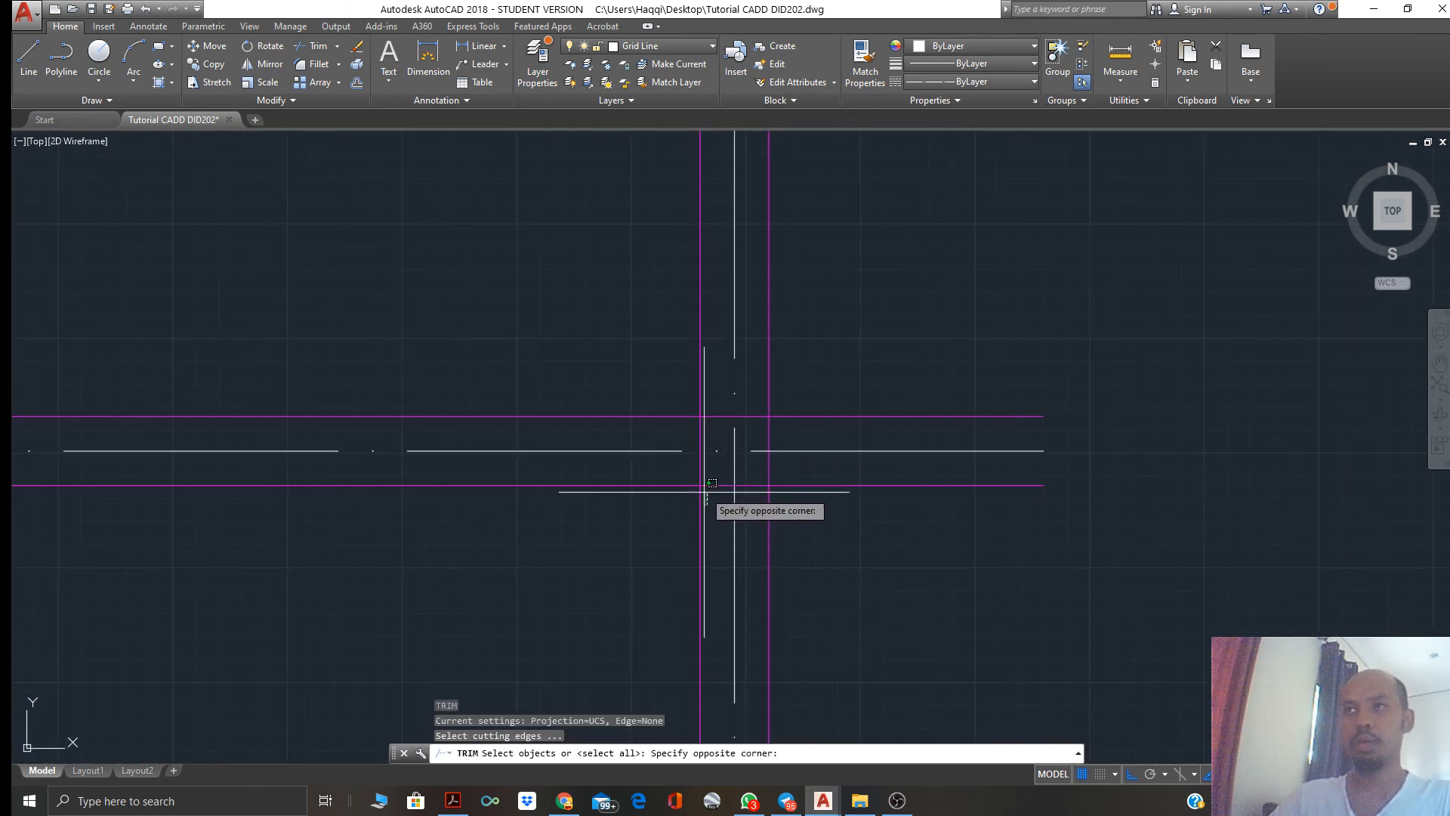
click(695, 471)
click(694, 416)
key(Return)
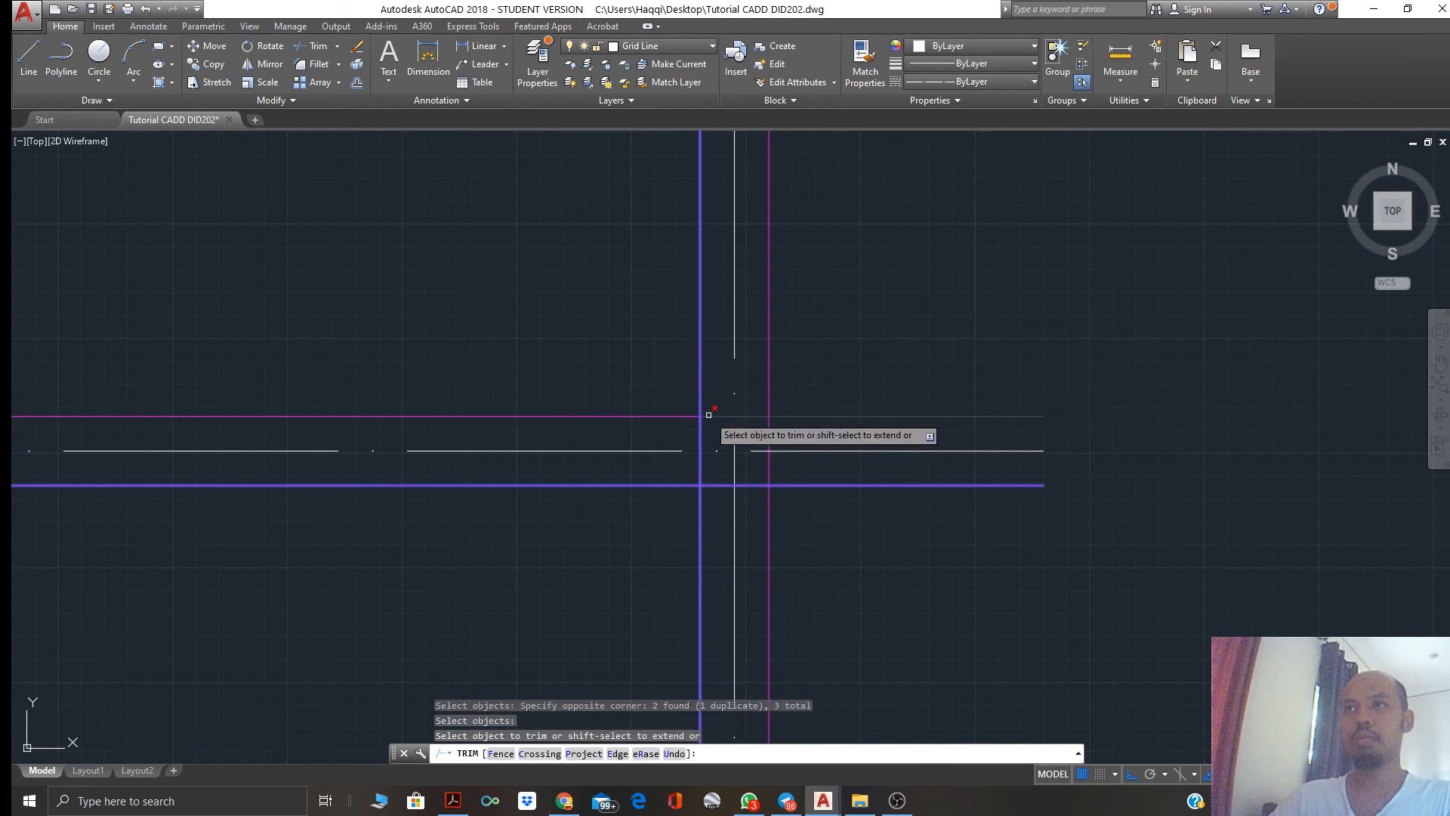
click(709, 415)
click(701, 453)
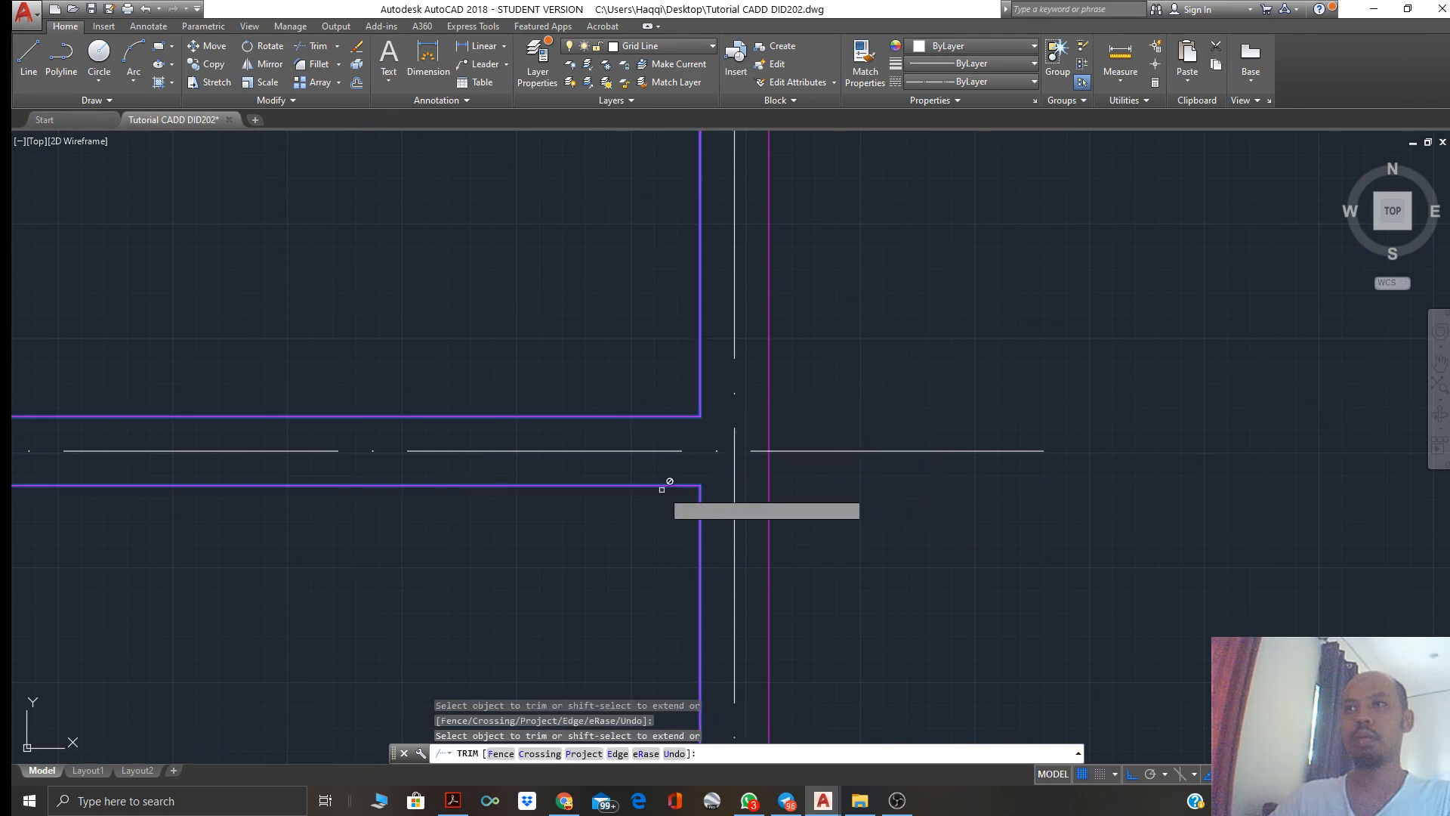
key(Escape)
Stretch the inner top wall line's open end to the neighbouring segment's endpoint, closing the gap at the middle vertical grid line
scroll(663, 543, down, 8)
scroll(663, 542, down, 1)
middle_drag(679, 529, 716, 540)
middle_drag(626, 424, 664, 481)
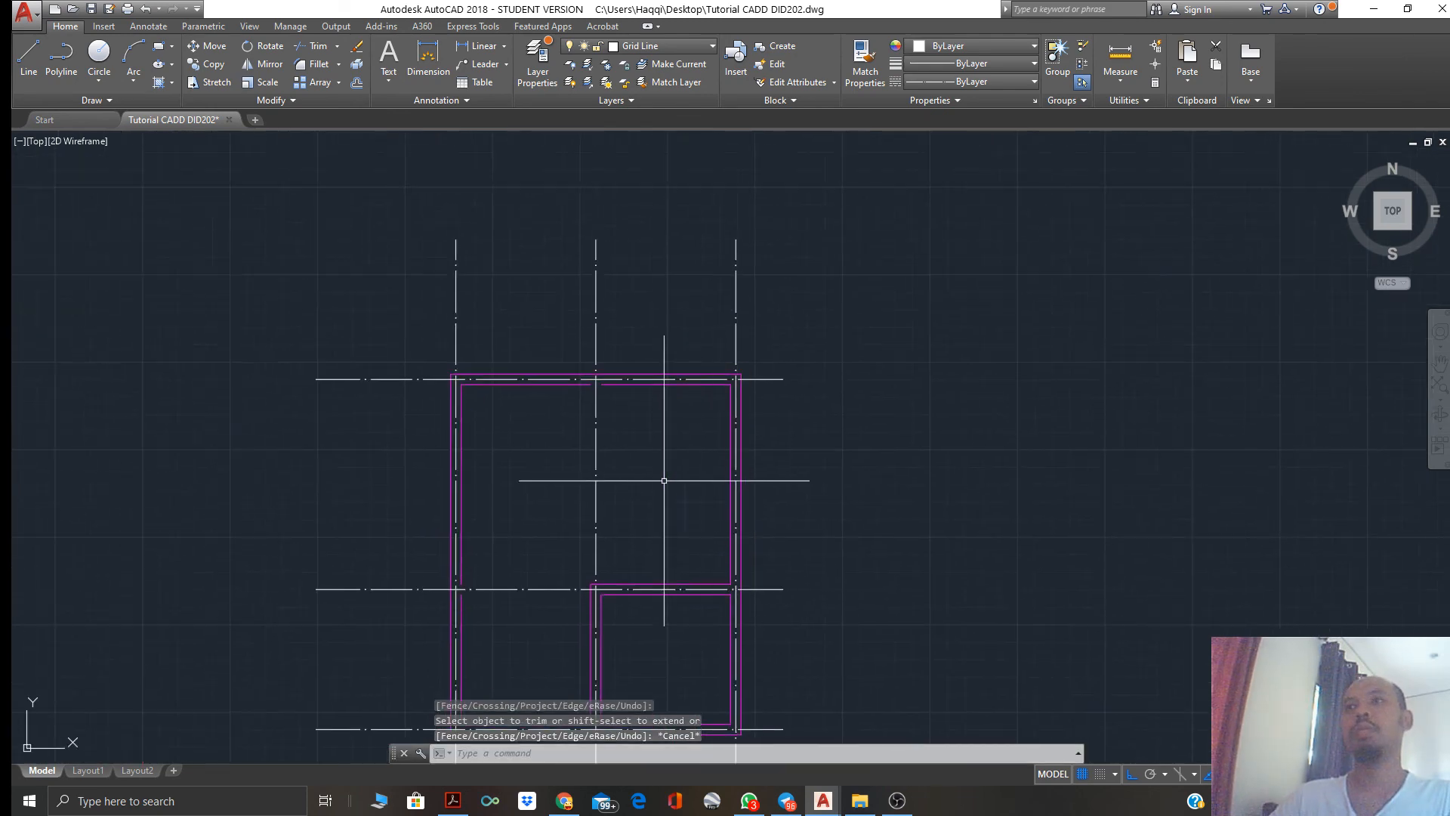
scroll(469, 385, up, 8)
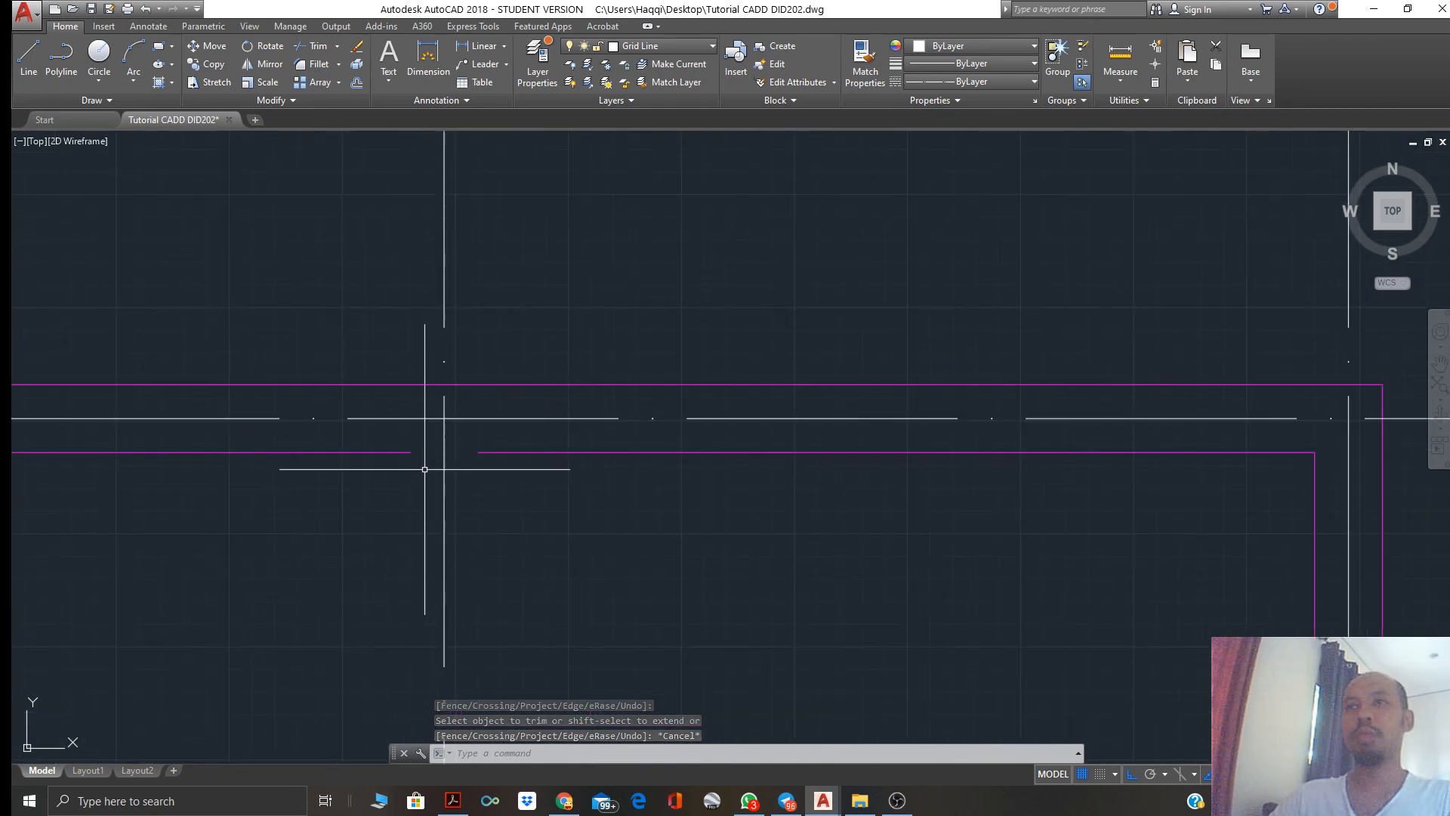
click(480, 452)
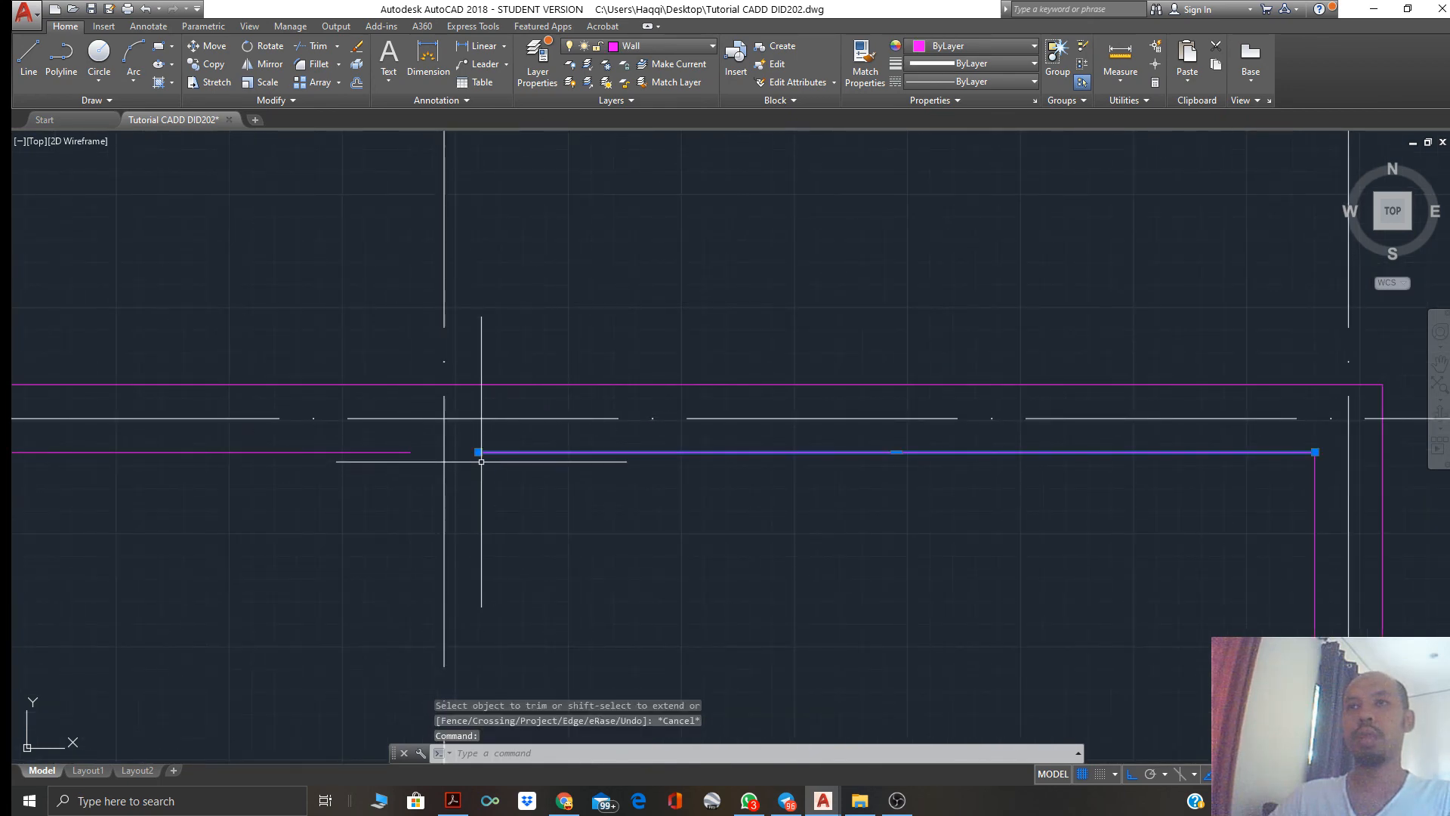
click(478, 451)
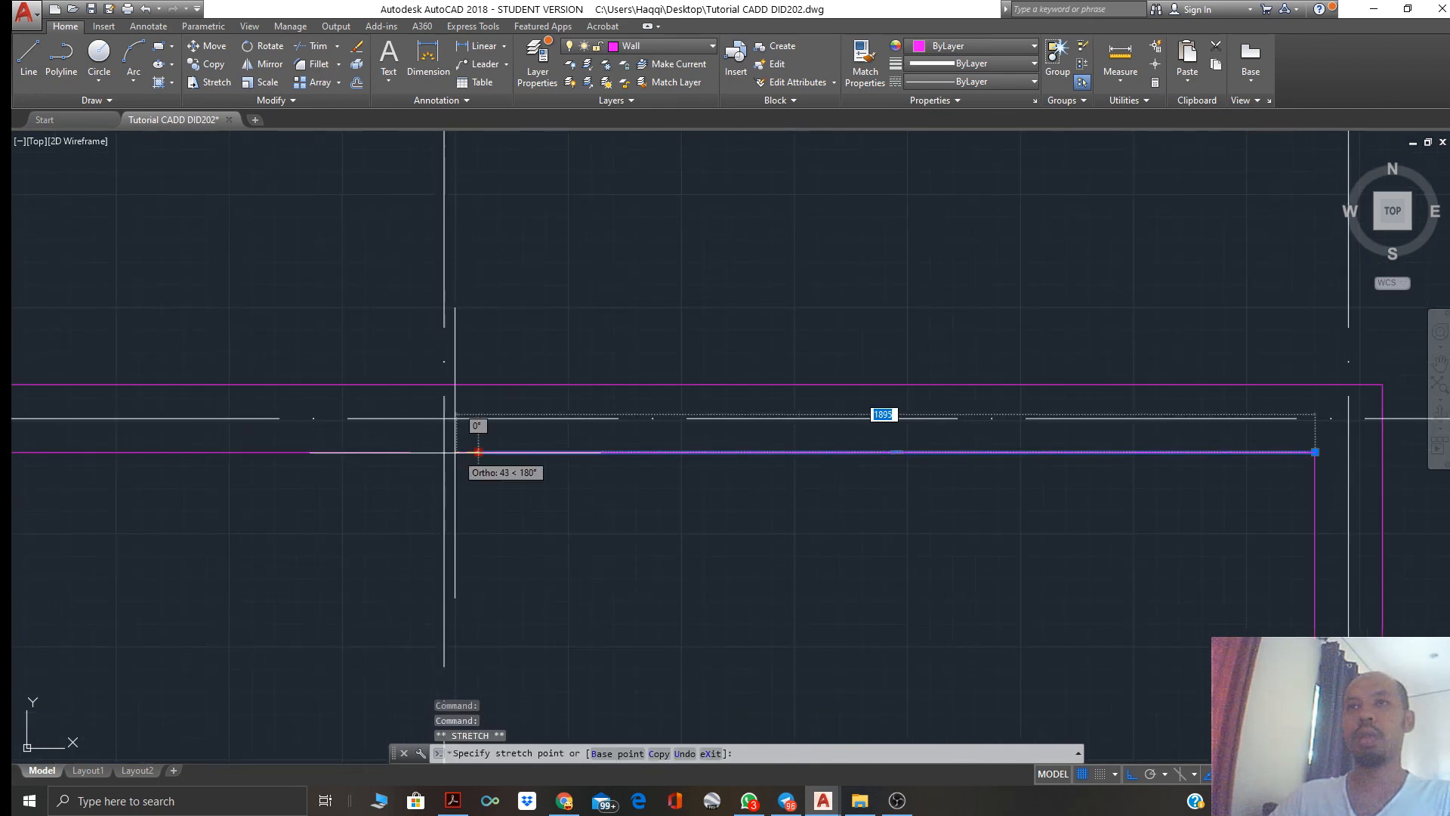
click(412, 452)
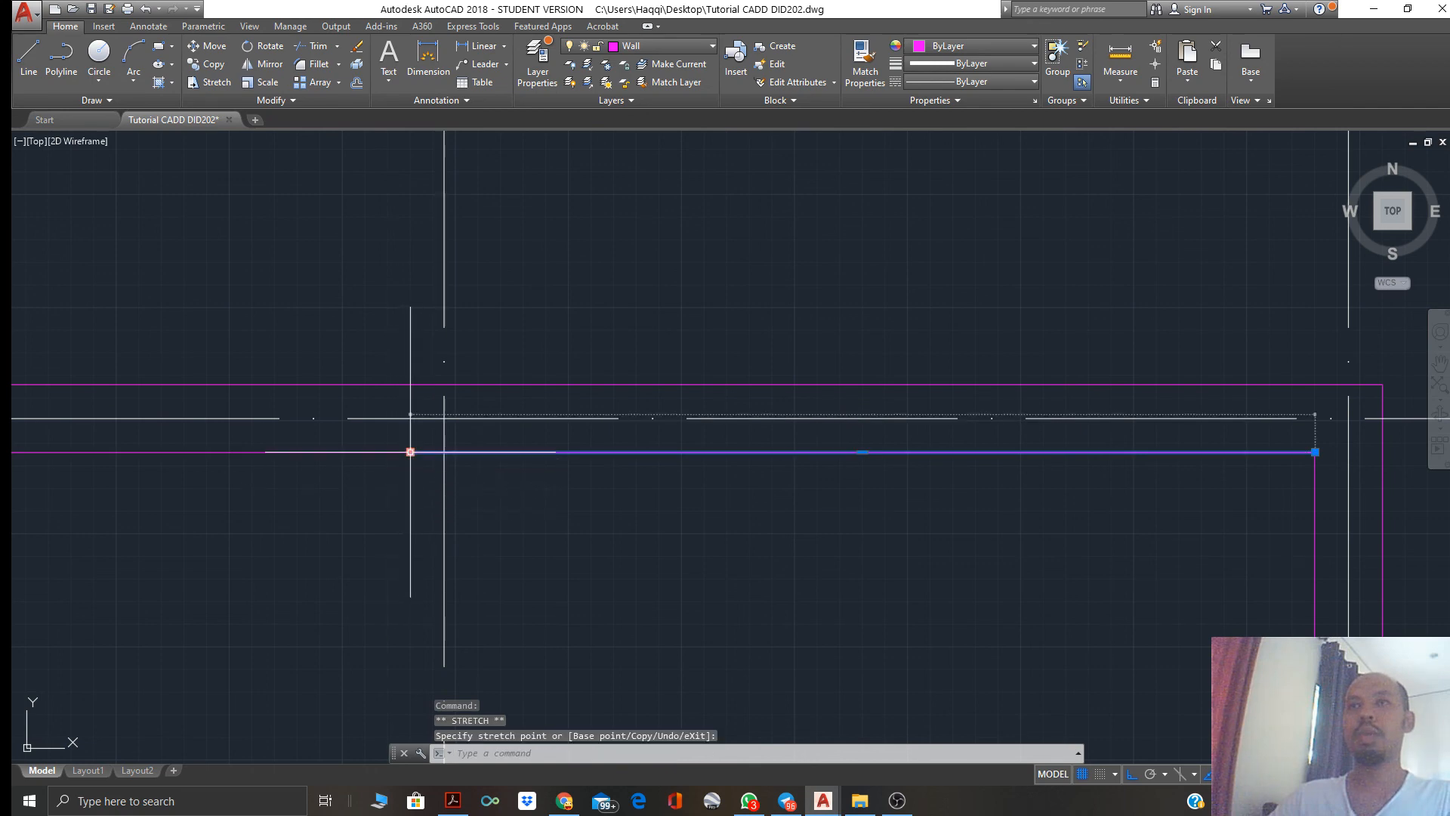
mouse_move(410, 453)
Stretch the lower segment of the left inner wall line up to the upper segment's endpoint, closing the gap at the middle horizontal grid line
scroll(392, 502, down, 8)
middle_drag(384, 513, 718, 372)
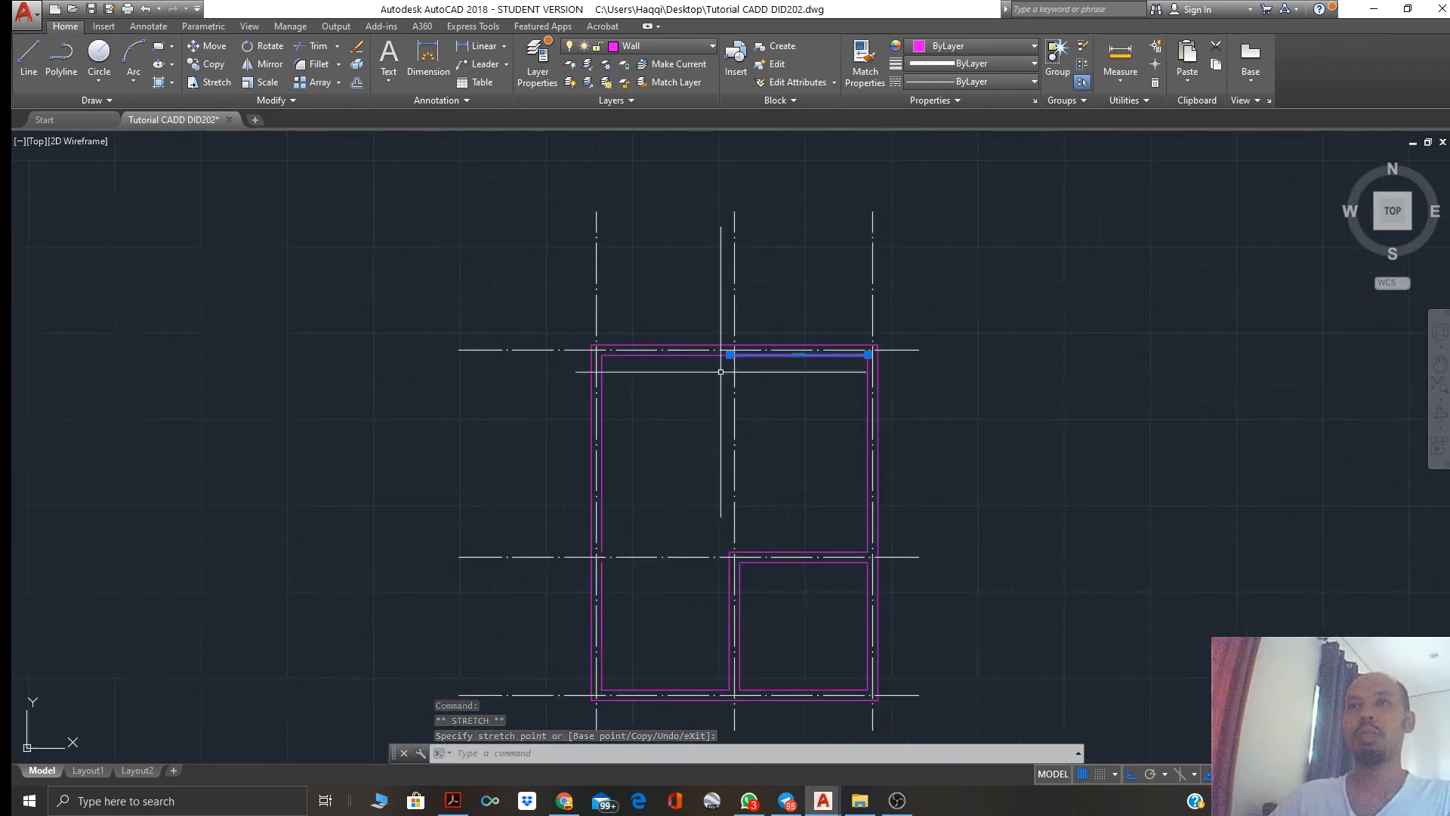
scroll(605, 550, up, 4)
middle_drag(605, 564, 592, 502)
scroll(561, 545, up, 5)
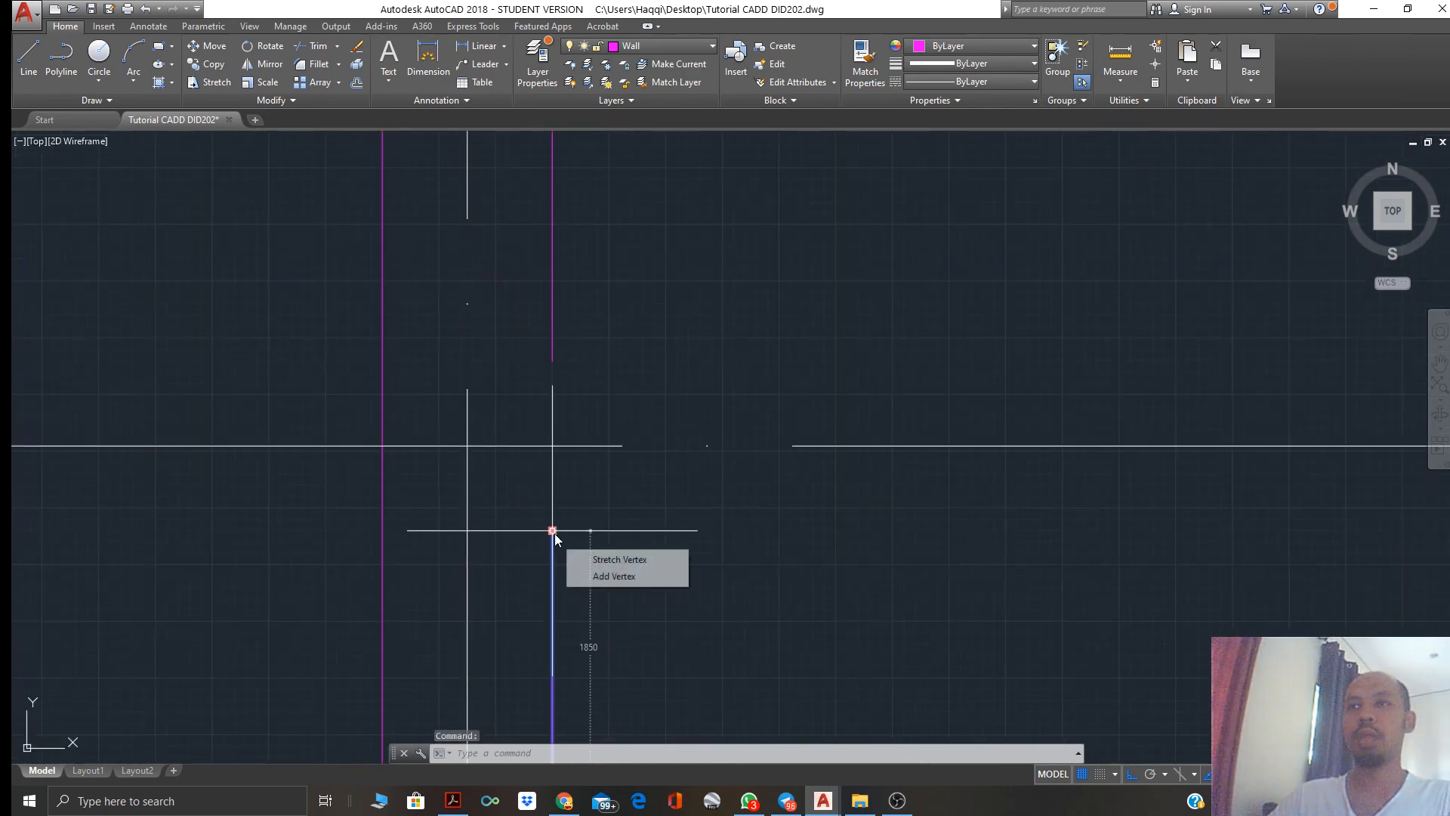
click(553, 531)
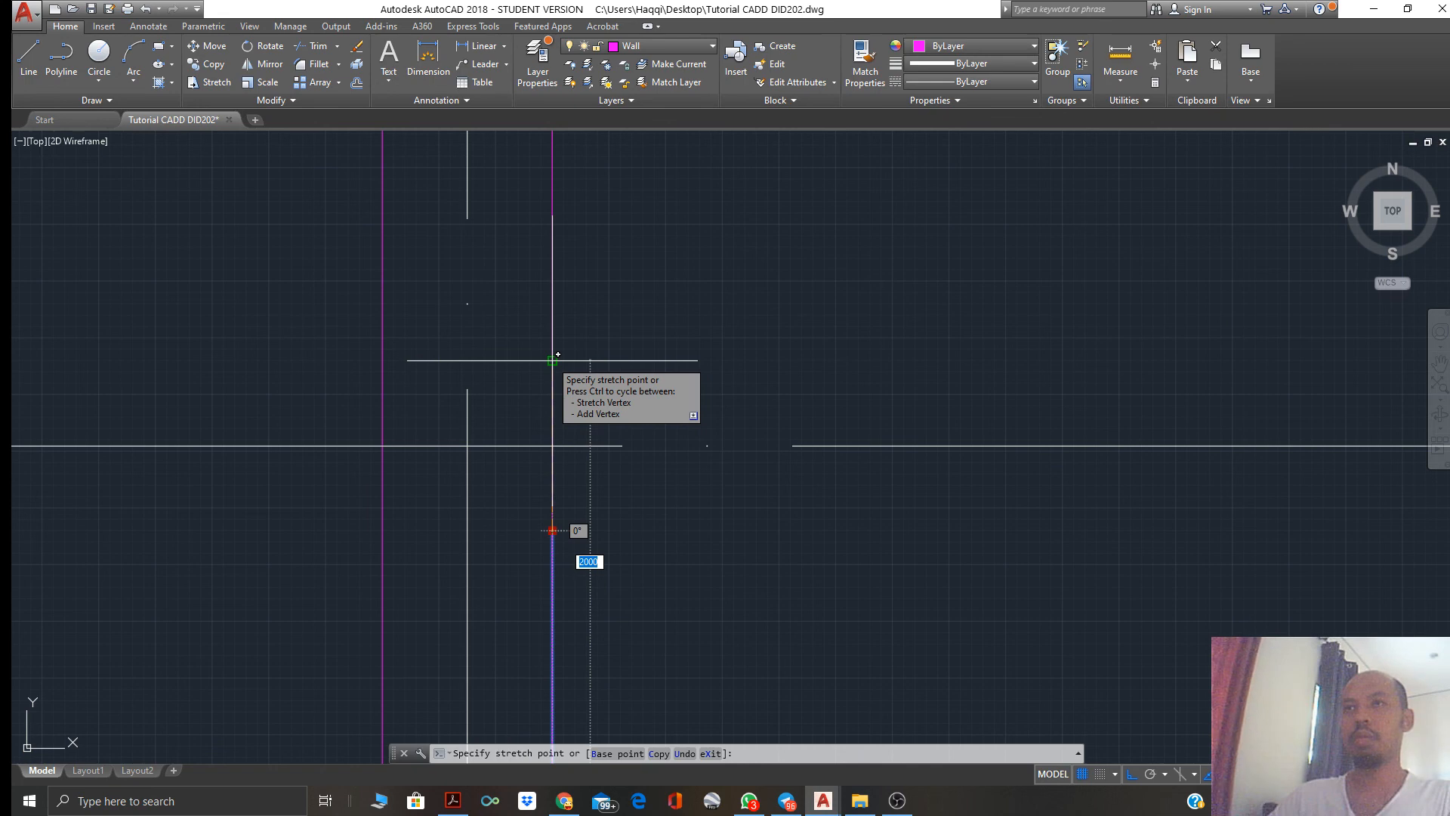
key(Escape)
key(Escape)
scroll(676, 504, down, 5)
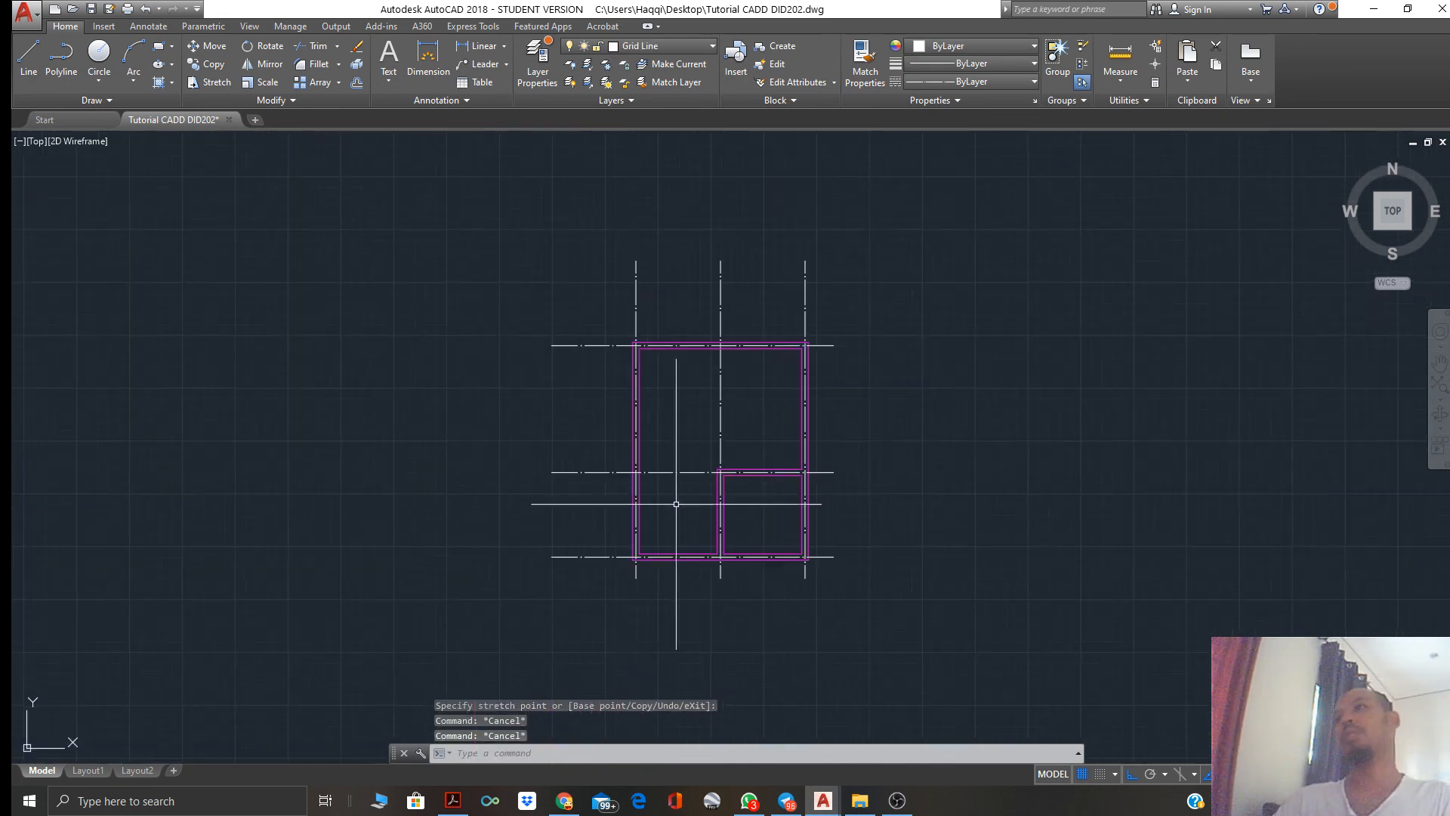
Review the whole wall plan and switch to Sample for tutorials.pdf in Adobe Acrobat to compare it with the reference layout
scroll(677, 504, up, 5)
mouse_move(676, 504)
middle_down()
mouse_move(648, 508)
mouse_move(681, 513)
middle_up()
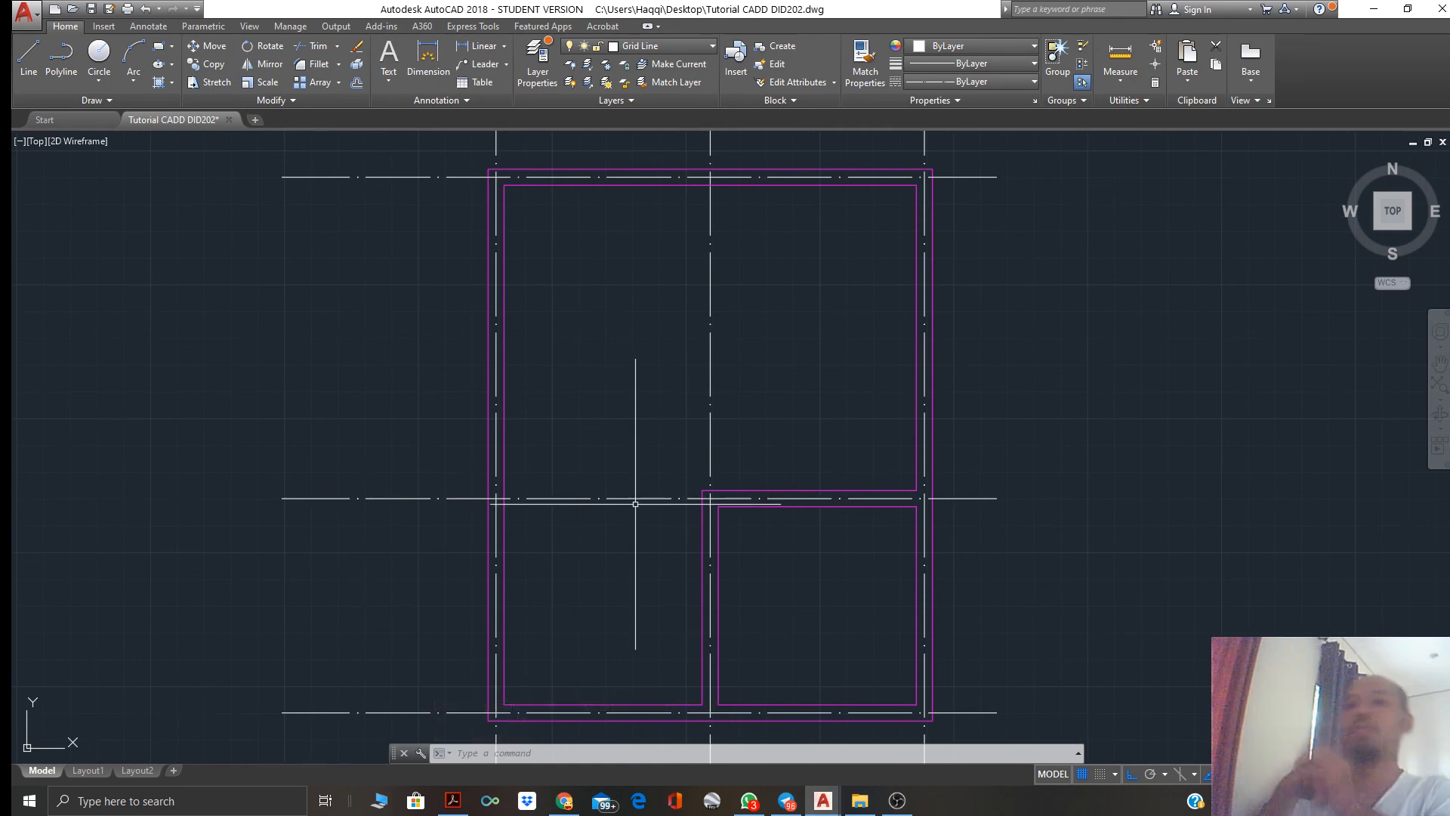
mouse_move(455, 803)
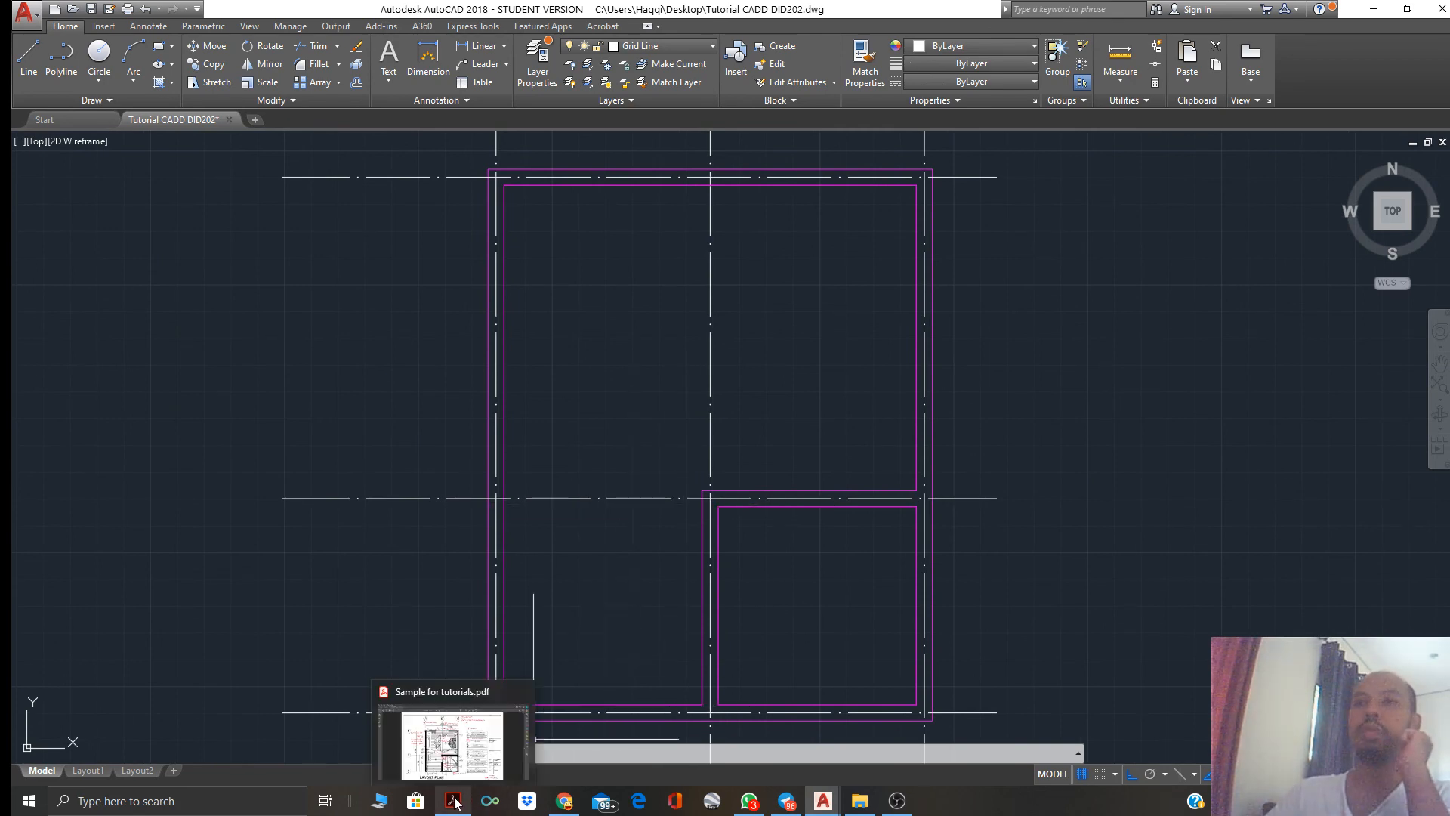
click(451, 755)
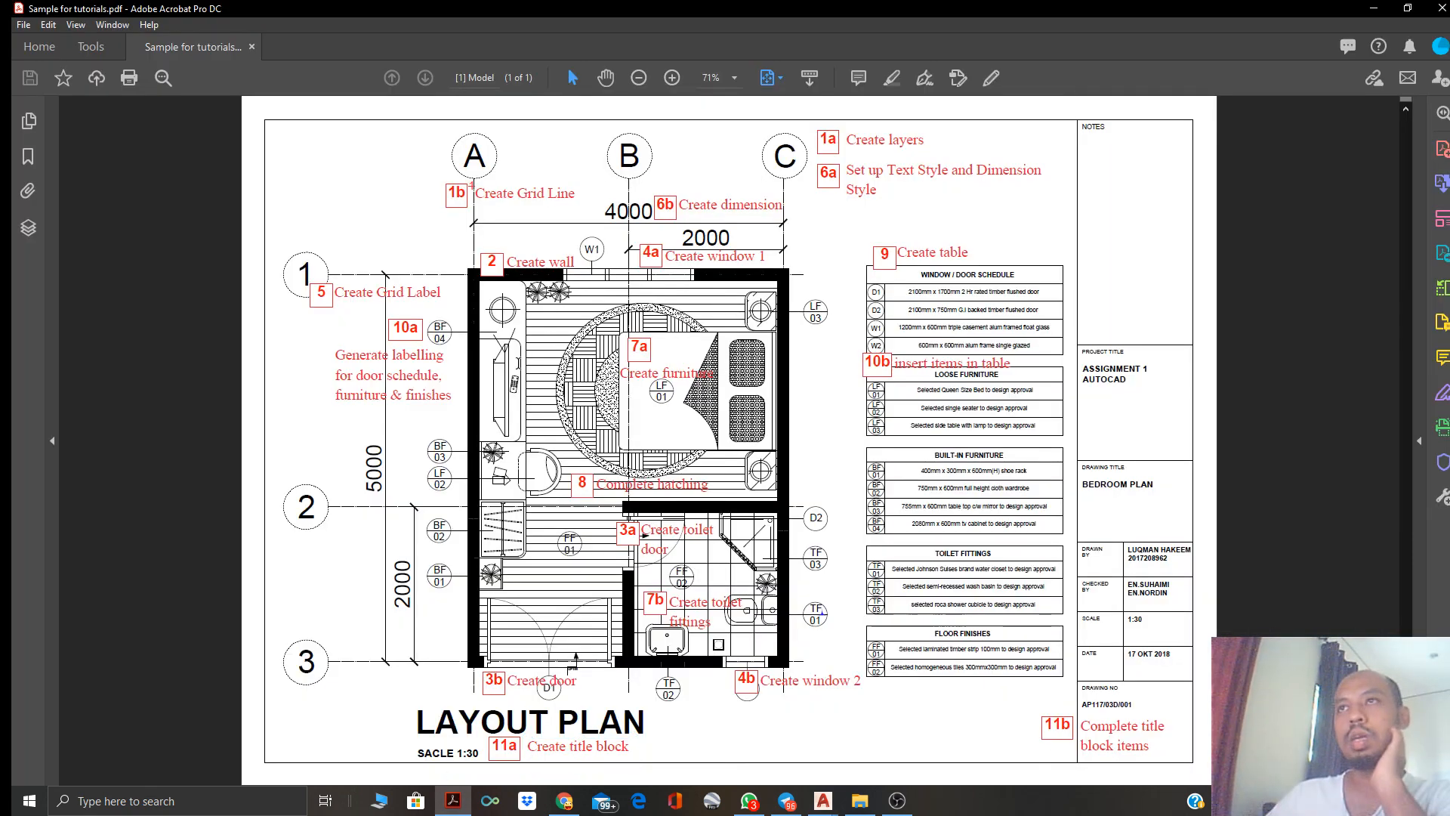